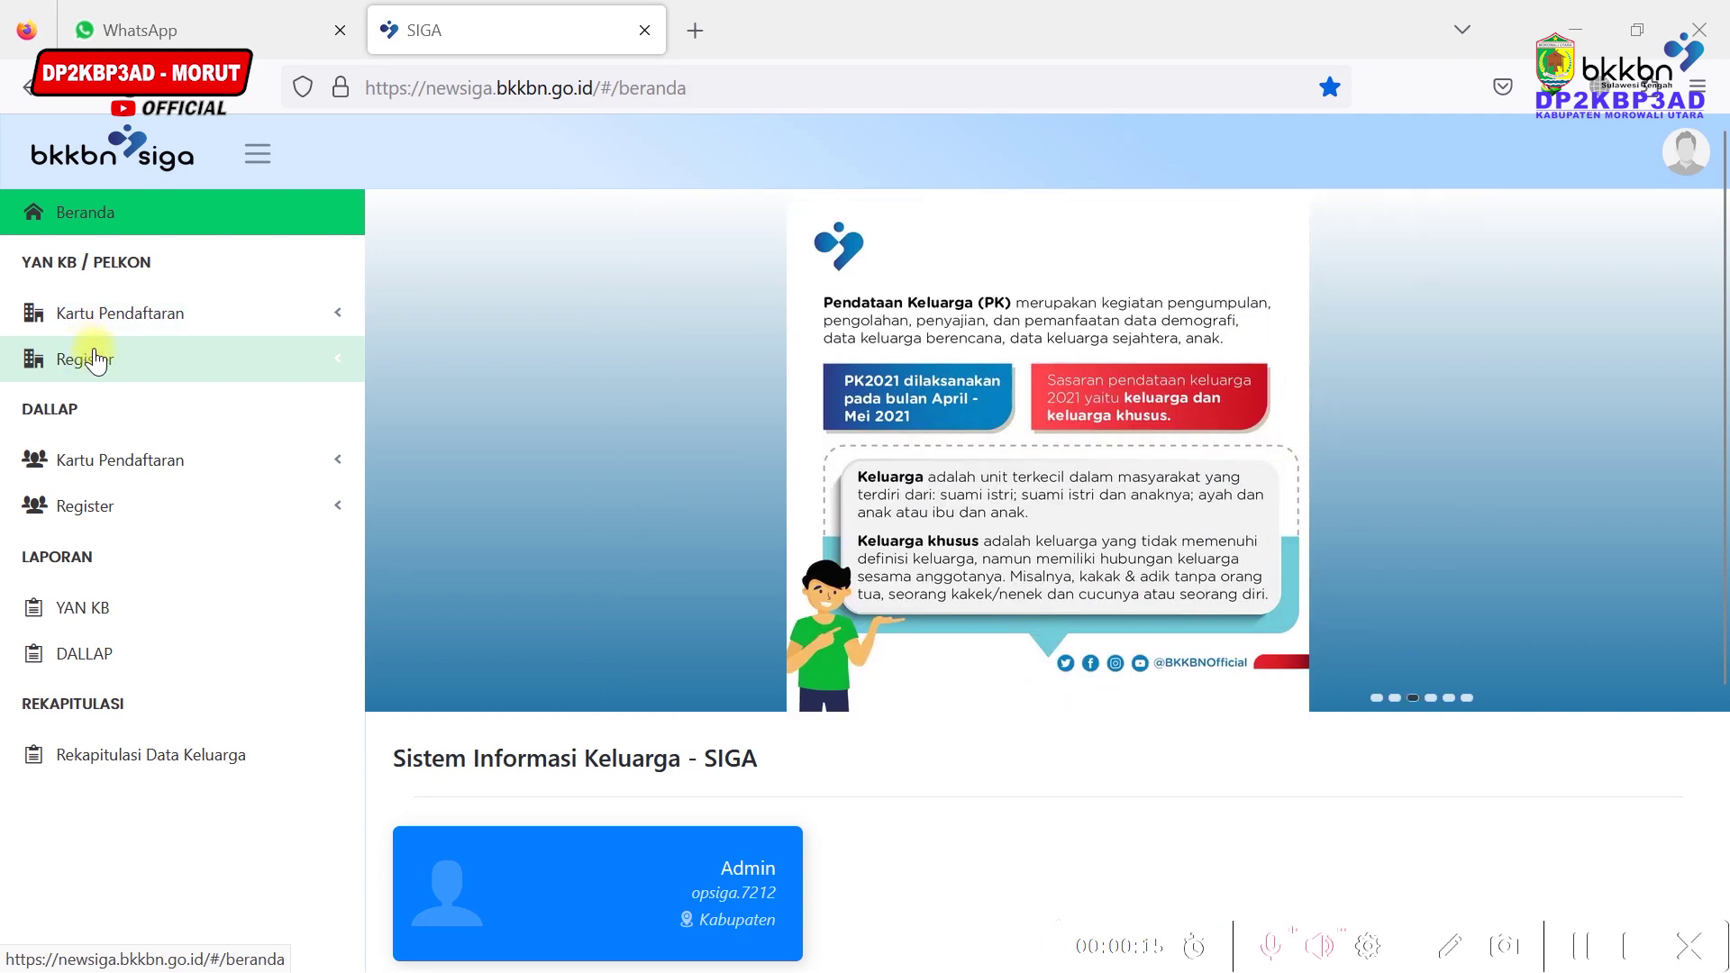
pyautogui.click(166, 371)
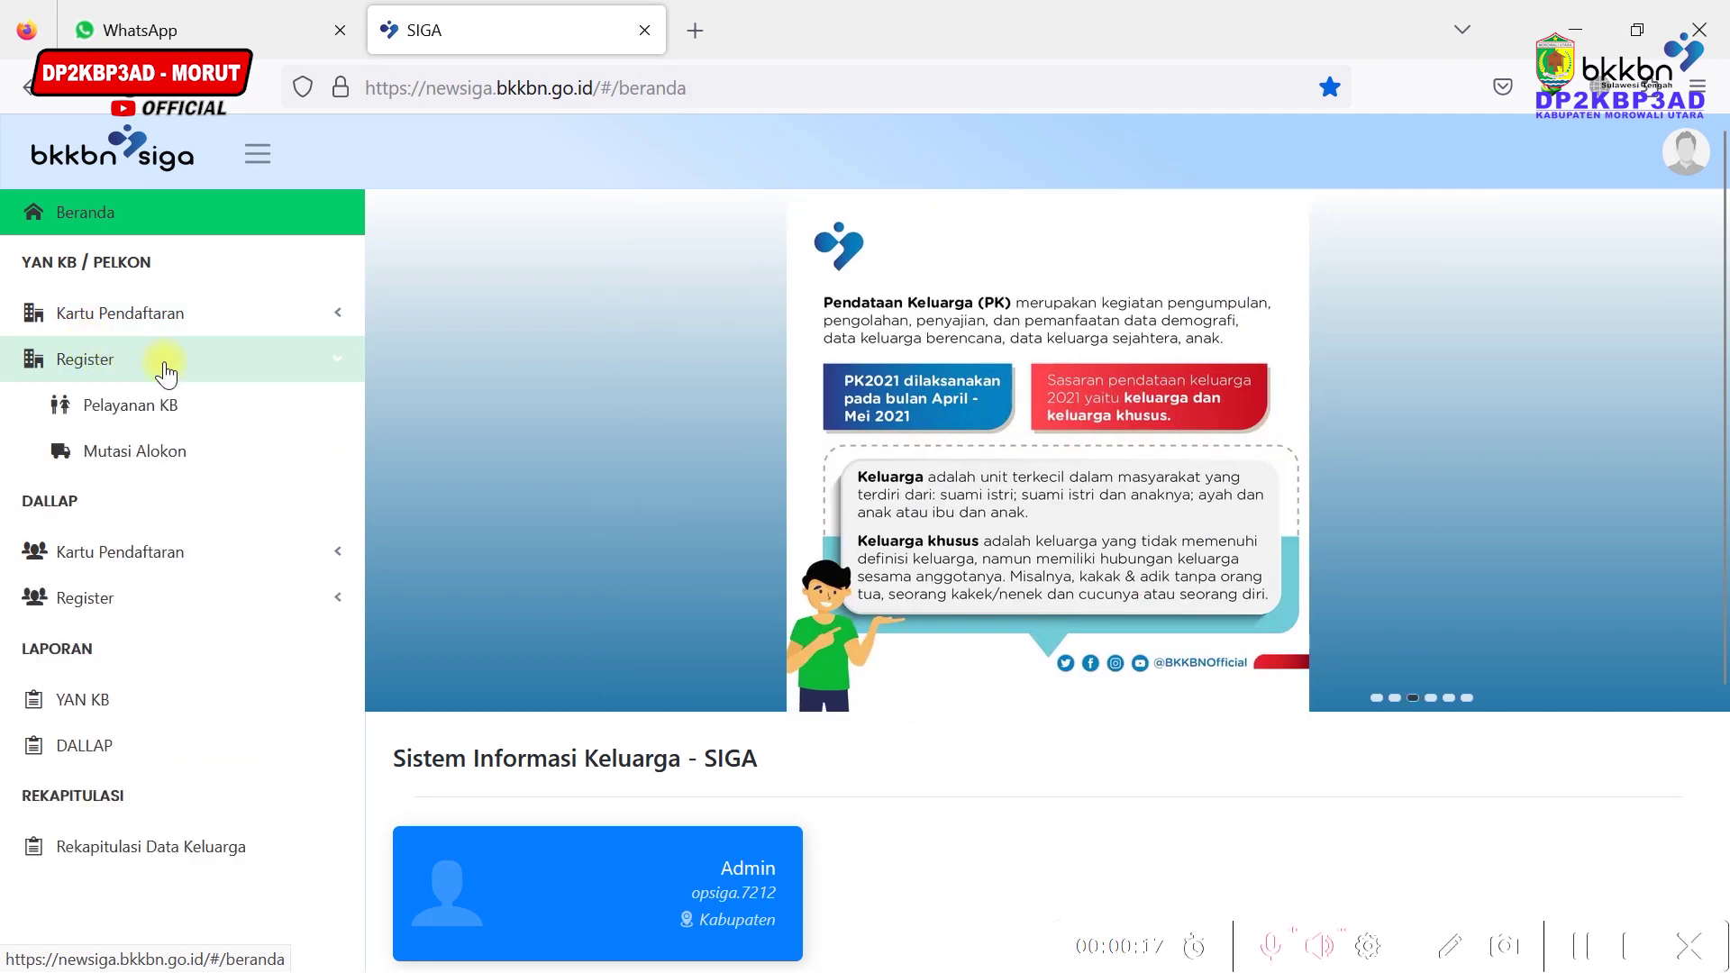
pyautogui.click(209, 374)
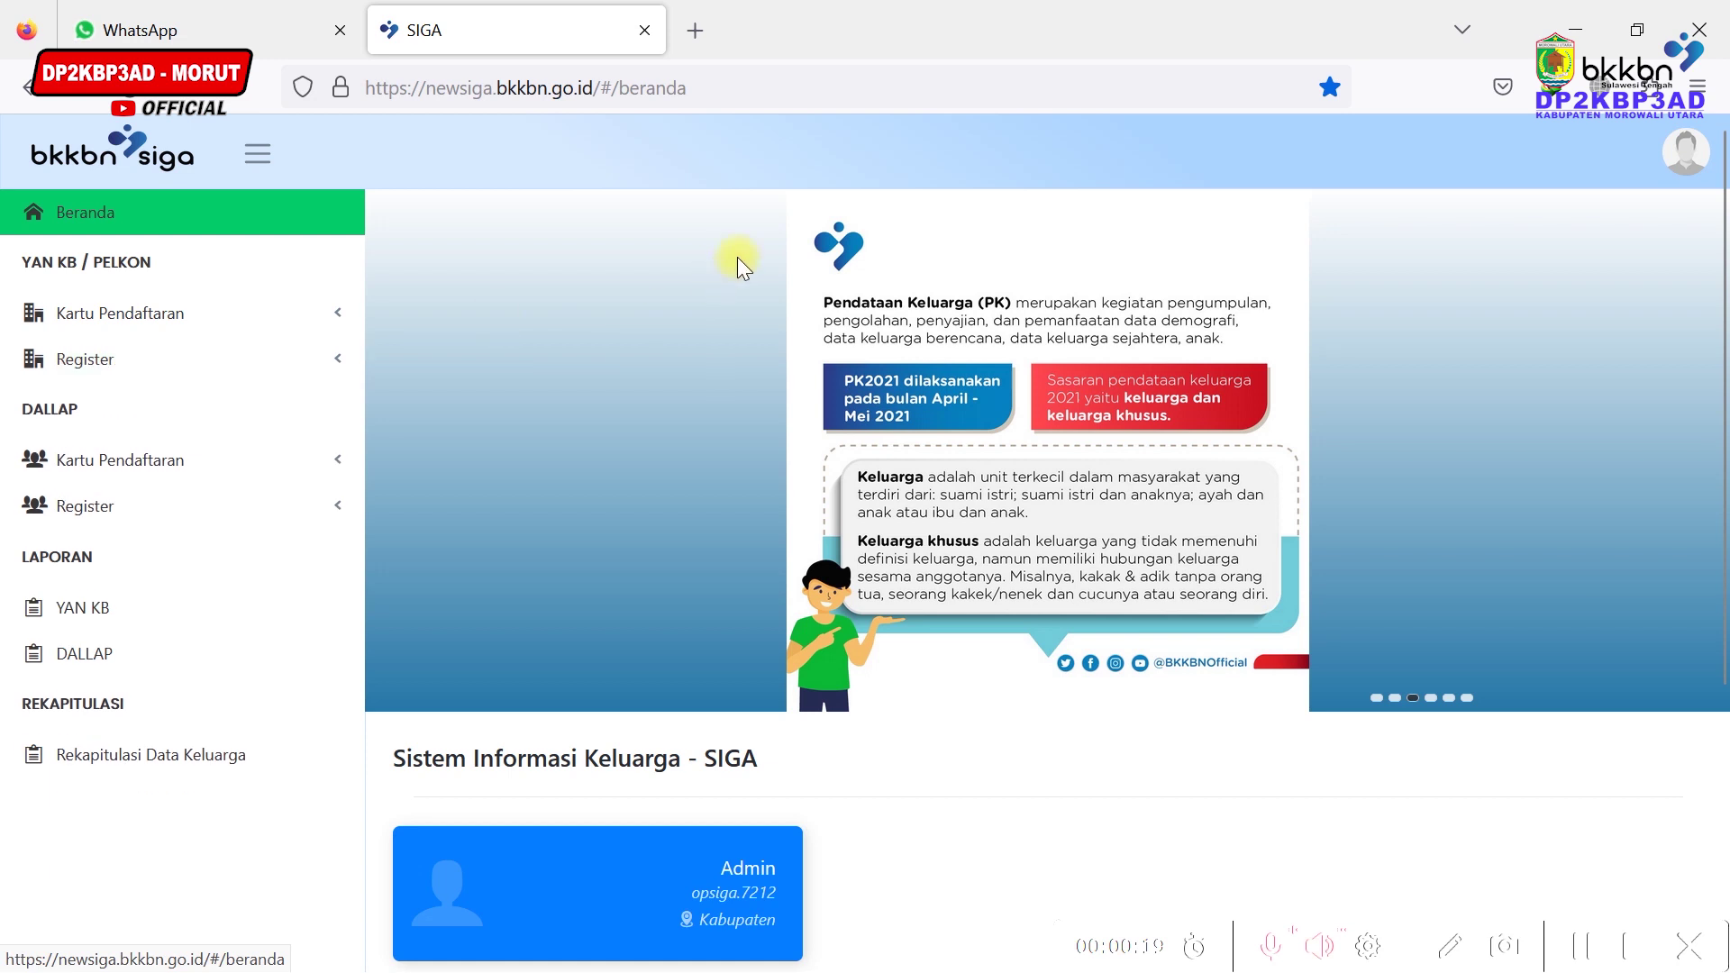
pyautogui.click(1701, 166)
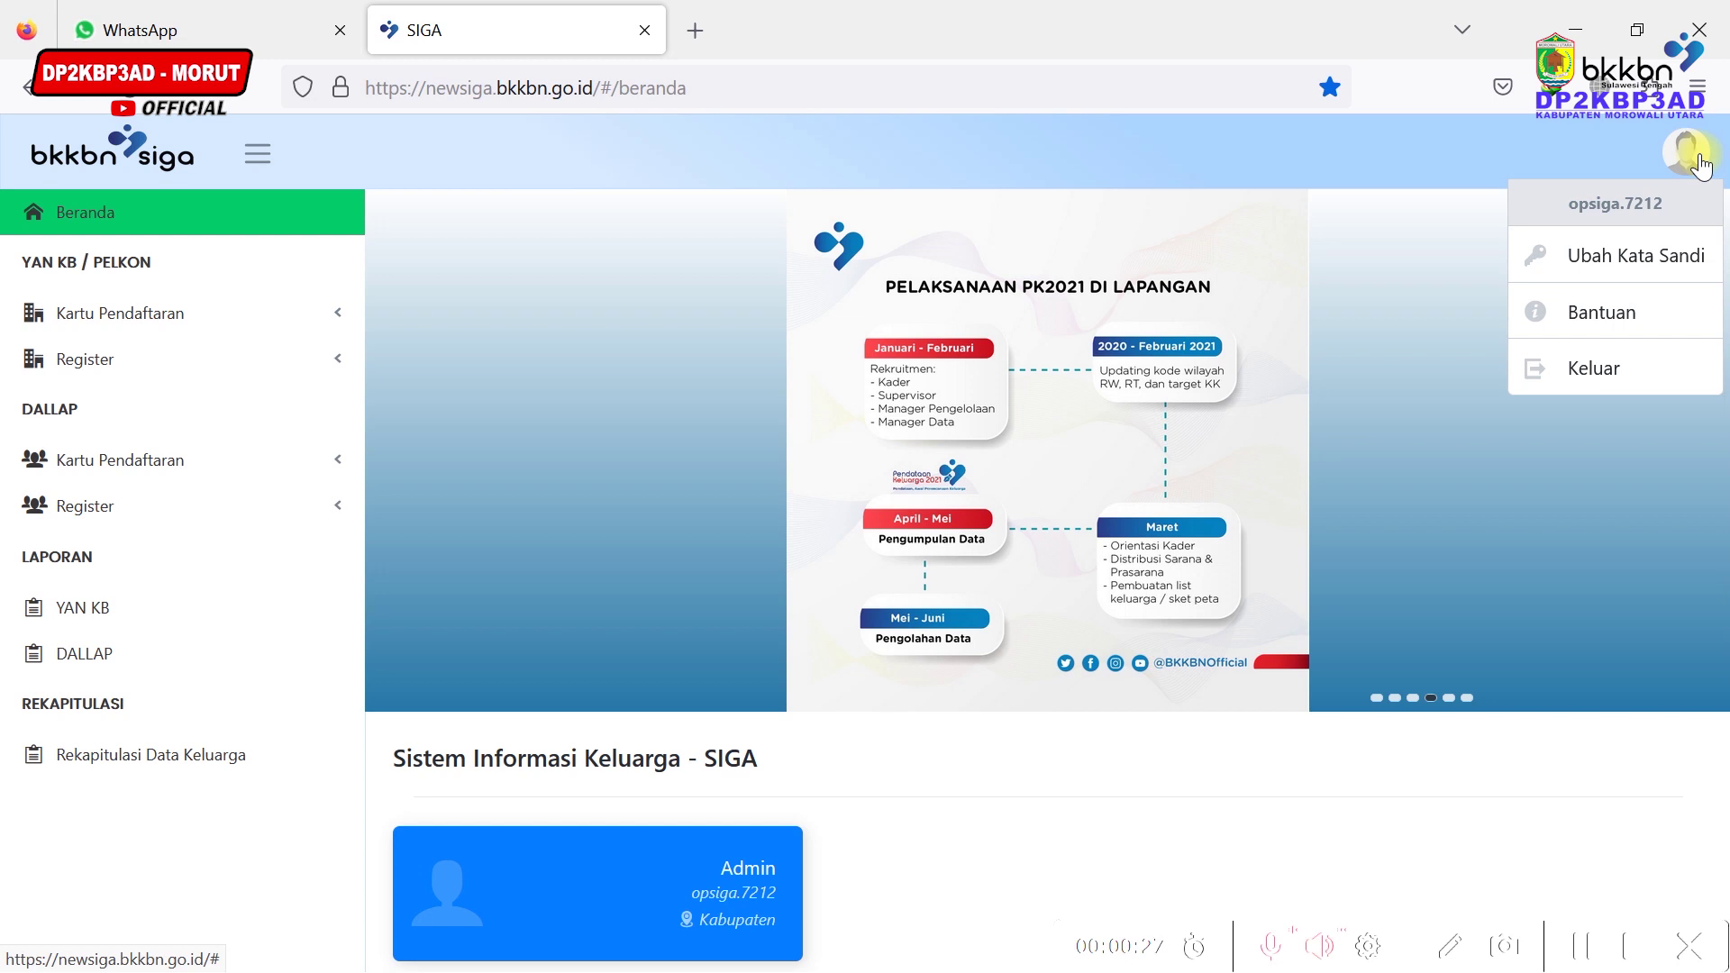
pyautogui.click(1701, 167)
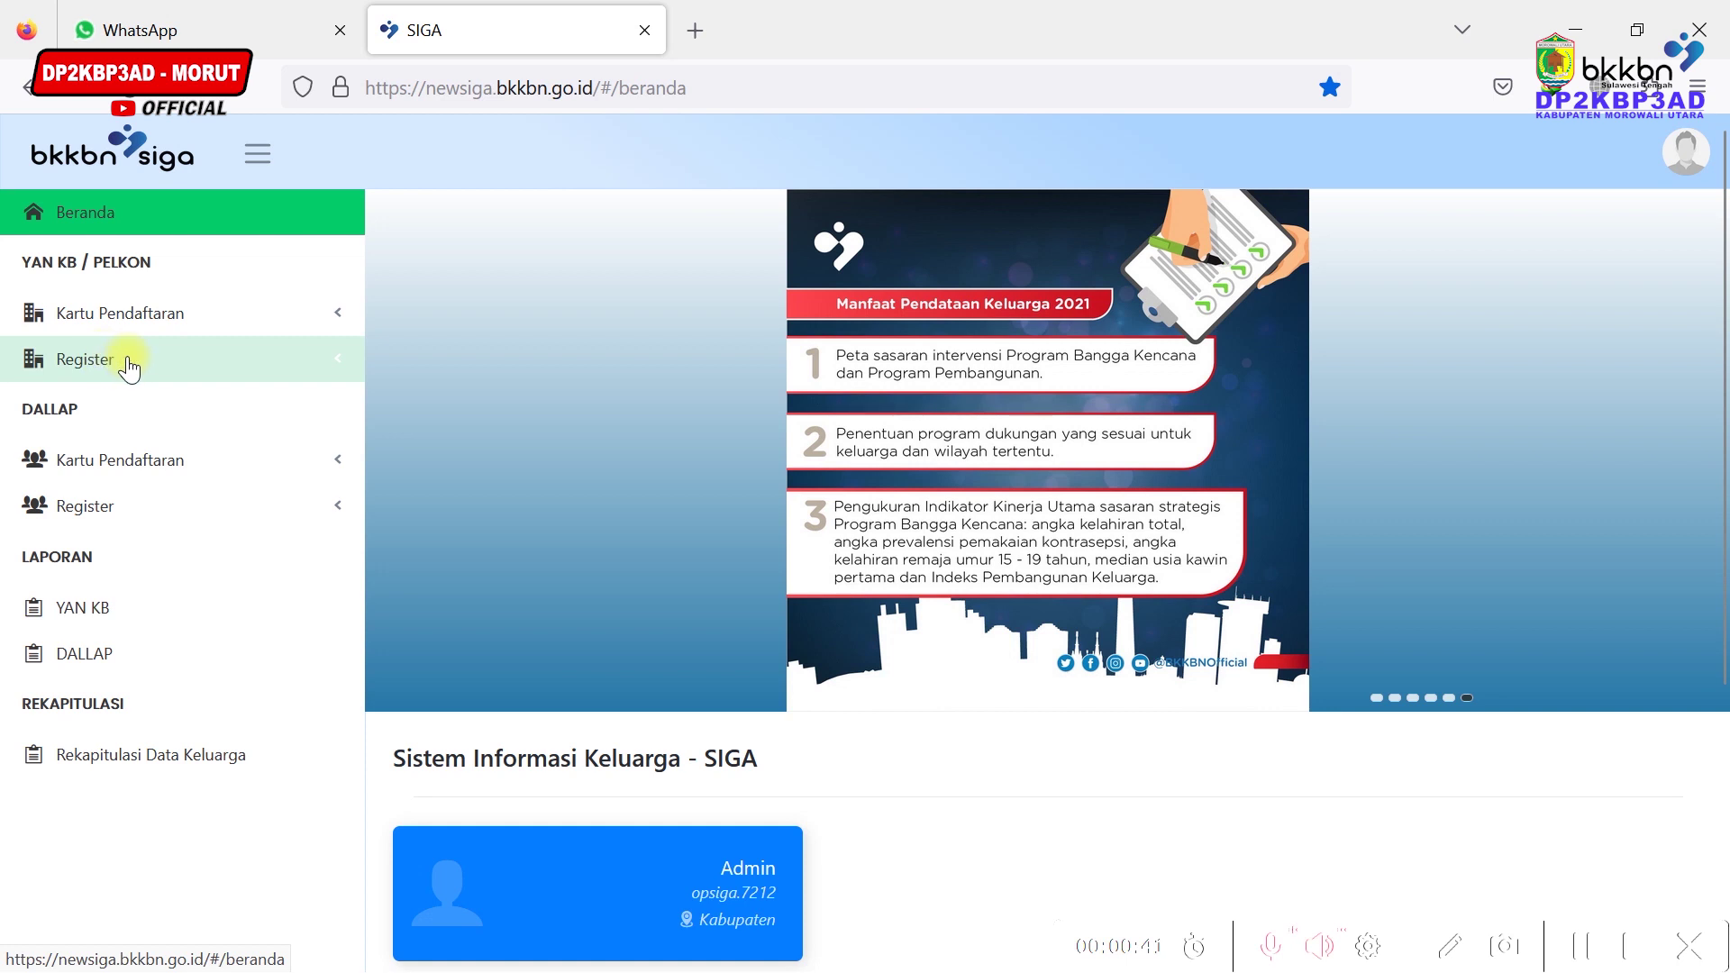
# Open the Mutasi Alokon register under YAN KB / PELKON and search for the service places in Kecamatan 05 - MORI ATAS
pyautogui.click(128, 365)
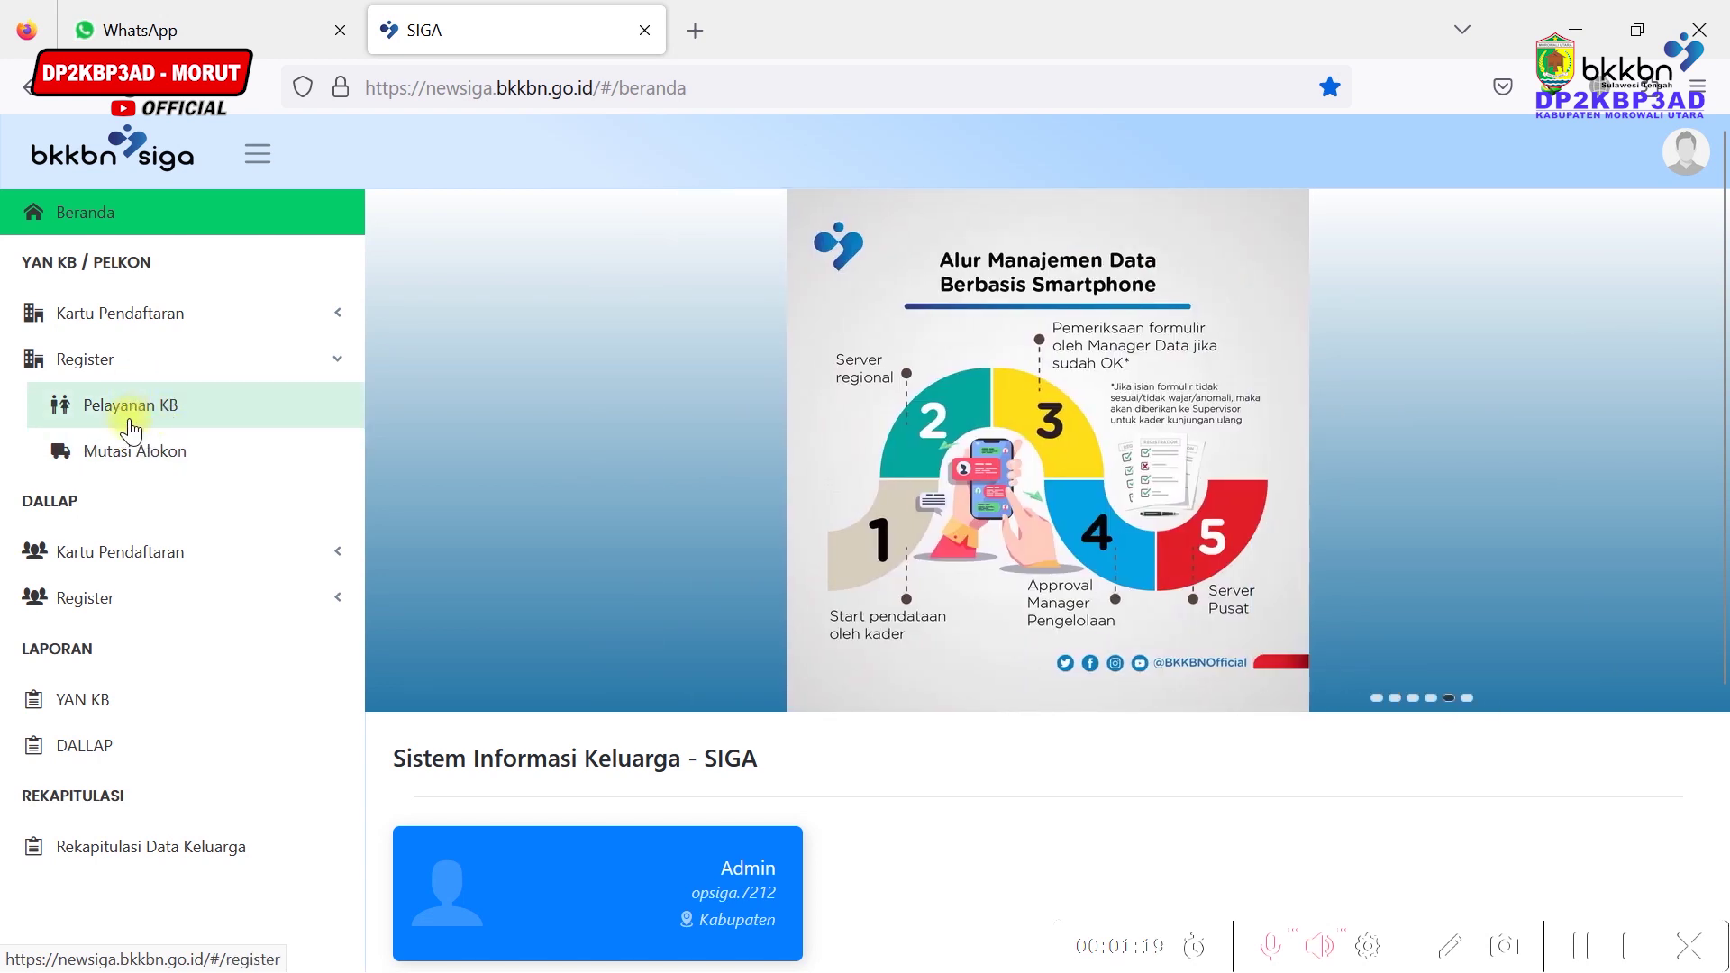
pyautogui.click(180, 465)
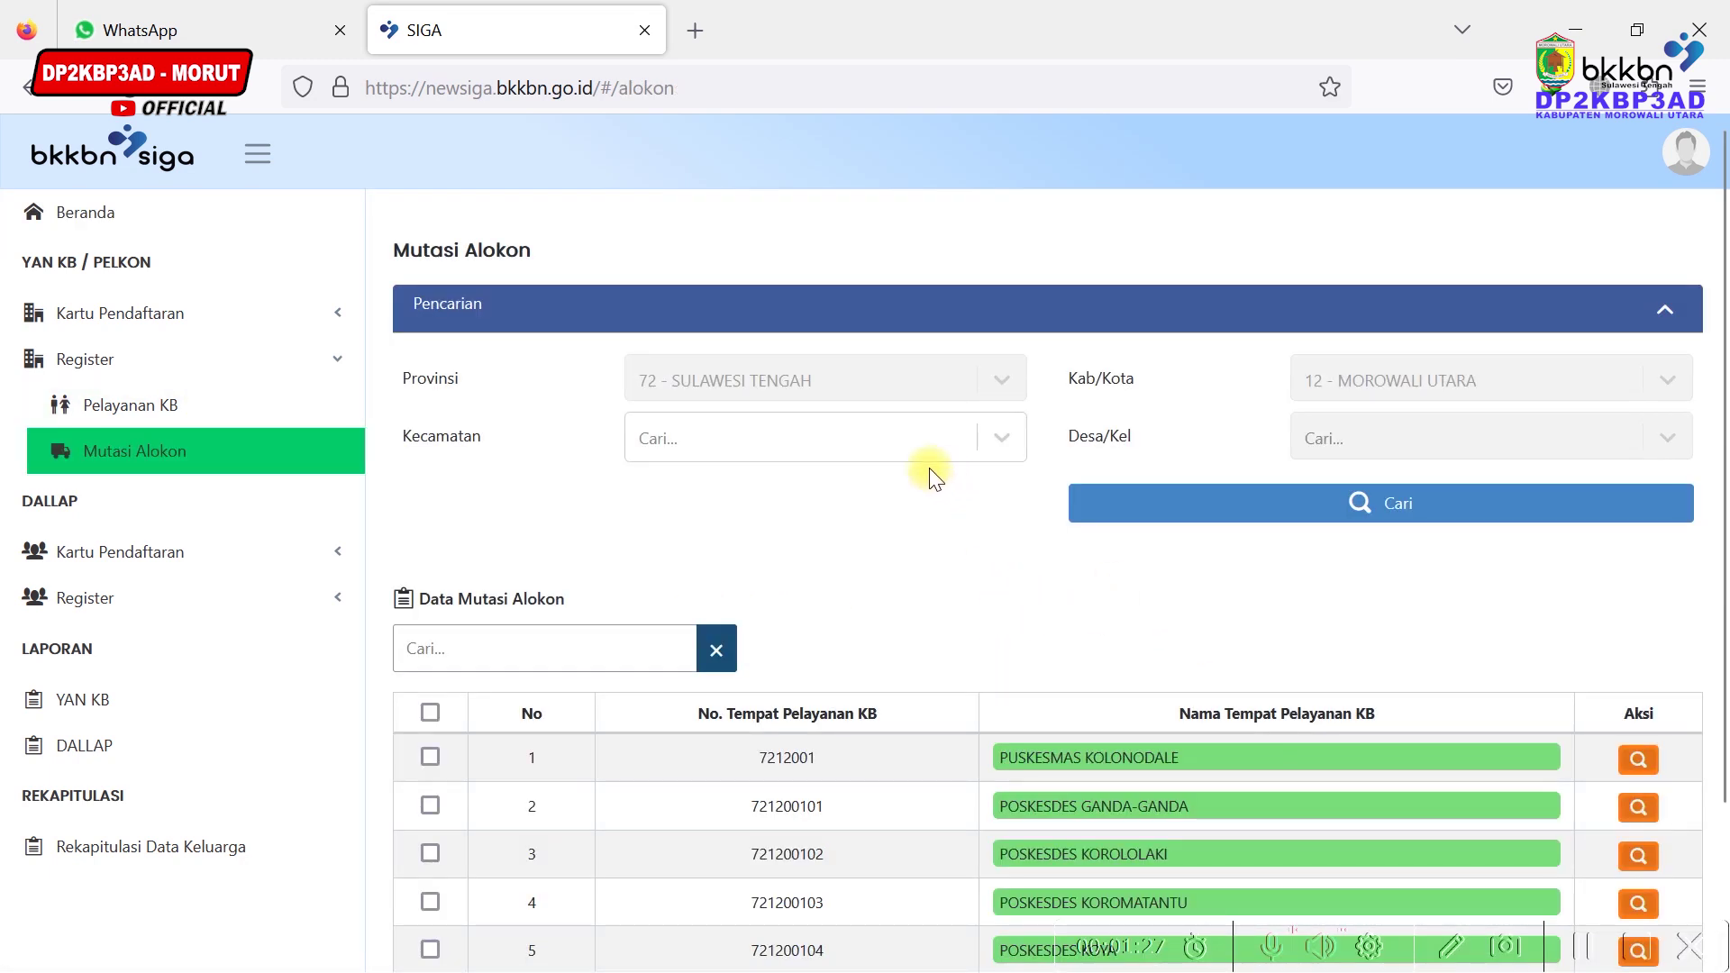
pyautogui.click(876, 438)
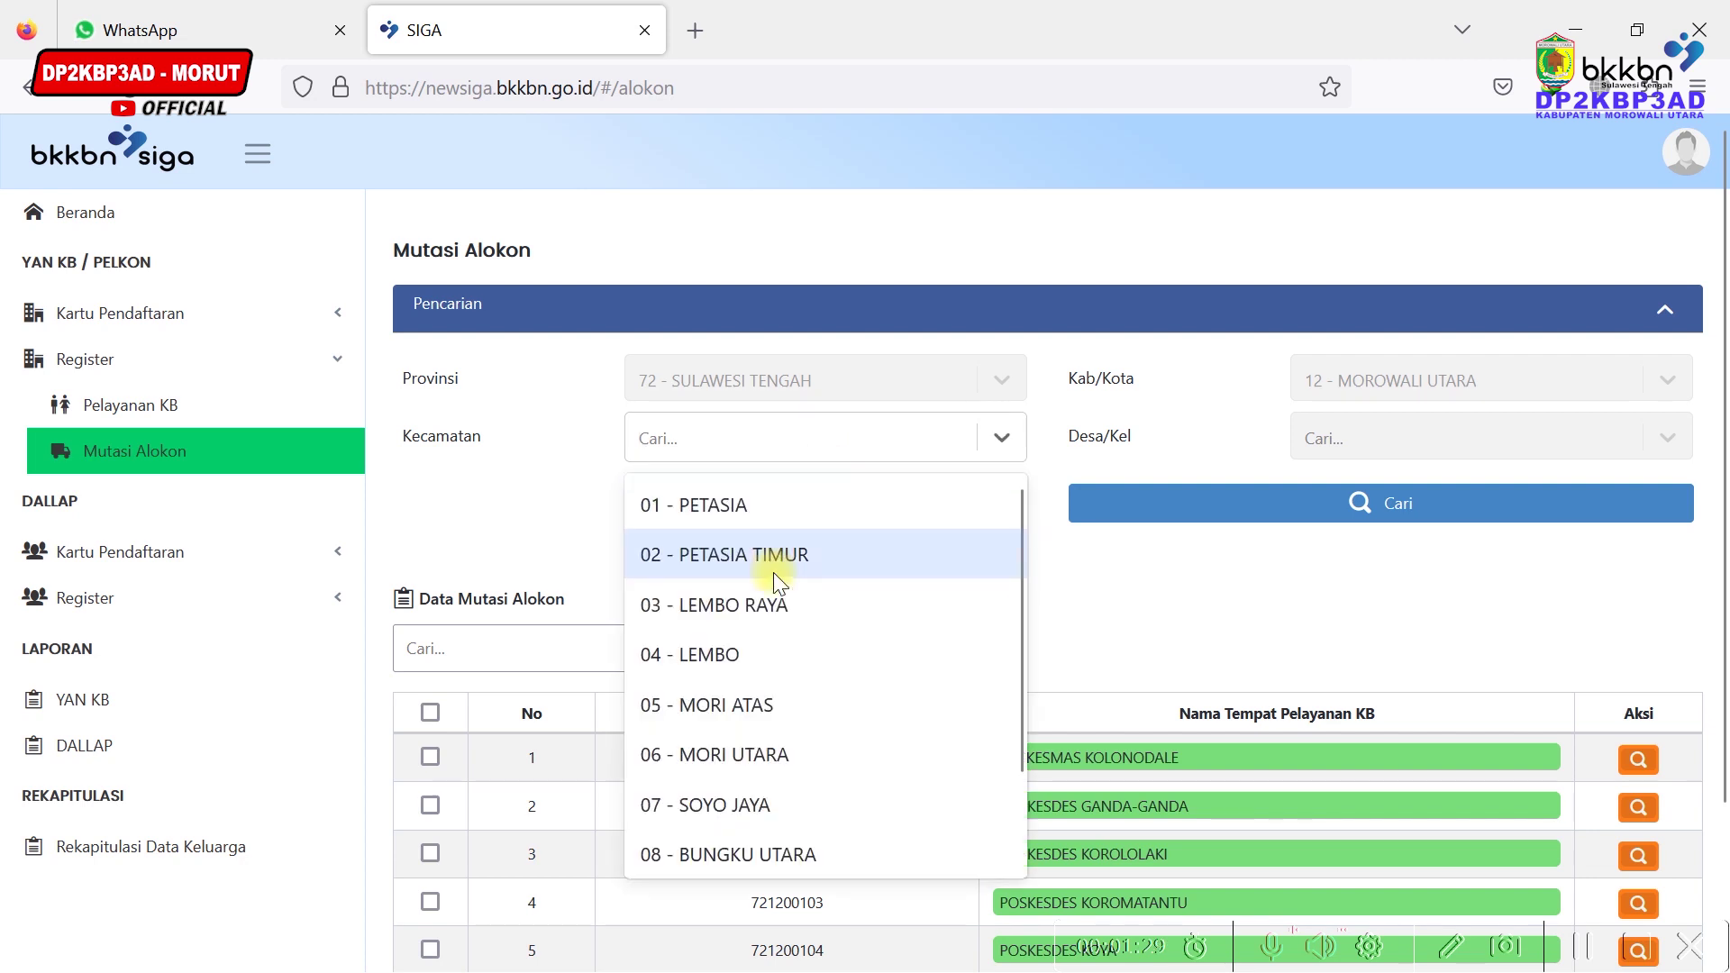
pyautogui.scroll(-2, 785, 694)
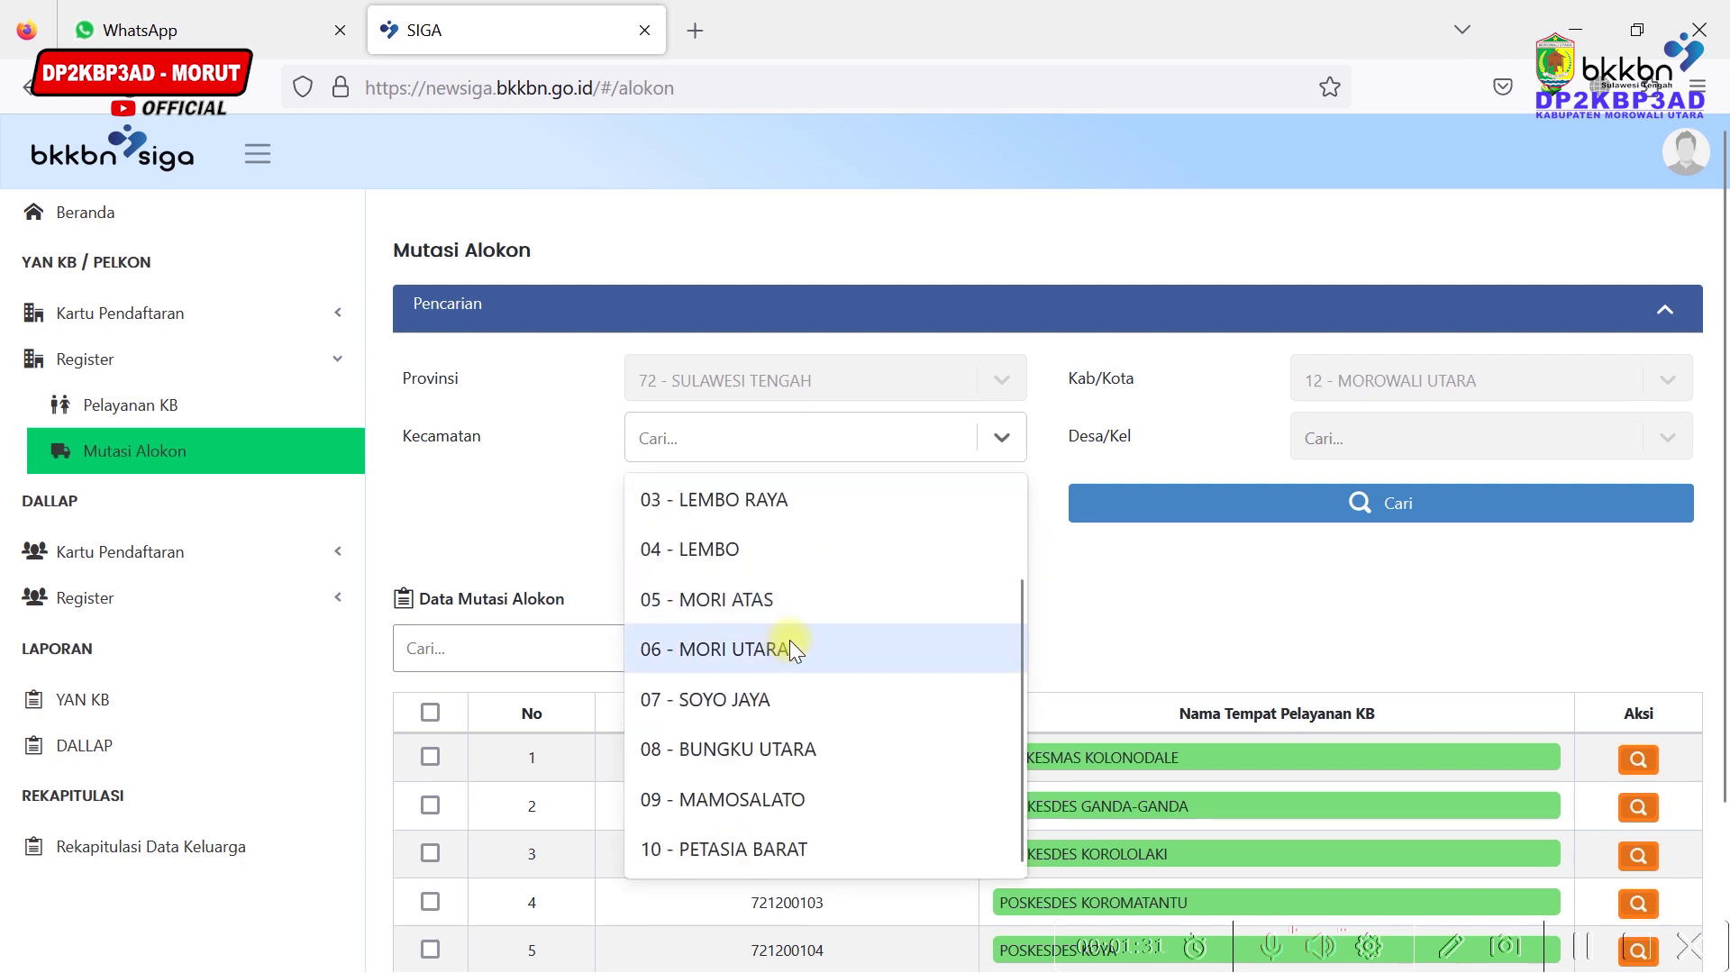
pyautogui.click(782, 606)
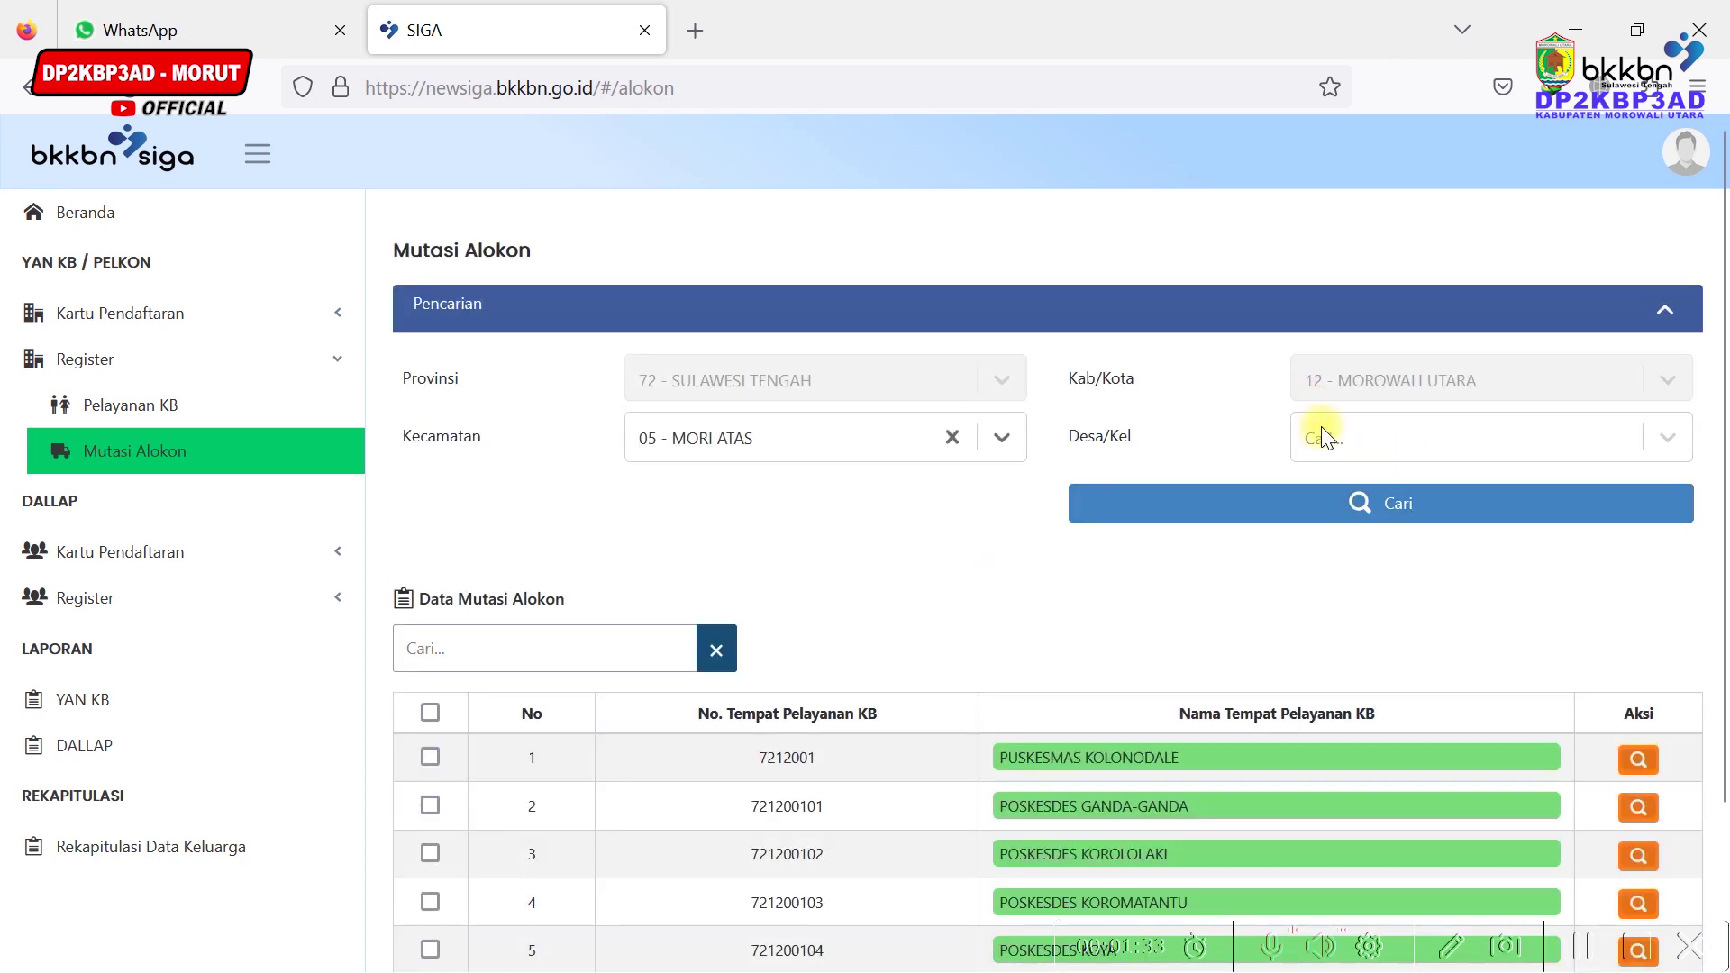
pyautogui.click(1352, 502)
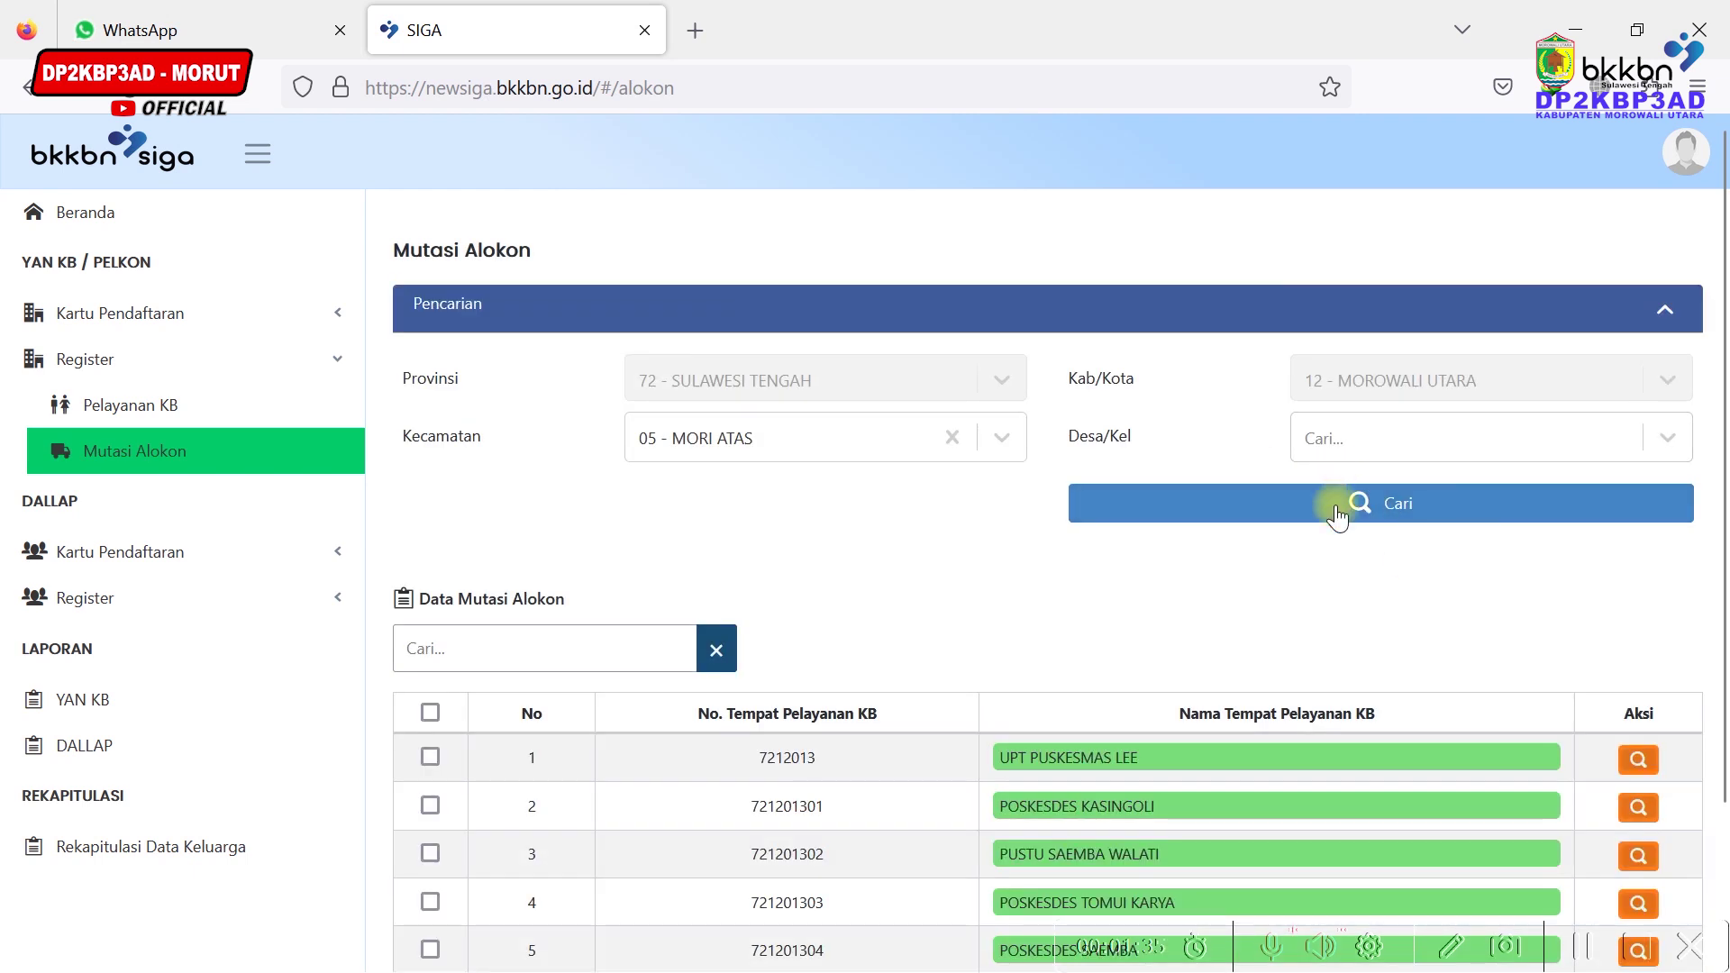
# Show all rows of the KB service place list at once
pyautogui.scroll(-2, 1338, 523)
pyautogui.click(431, 845)
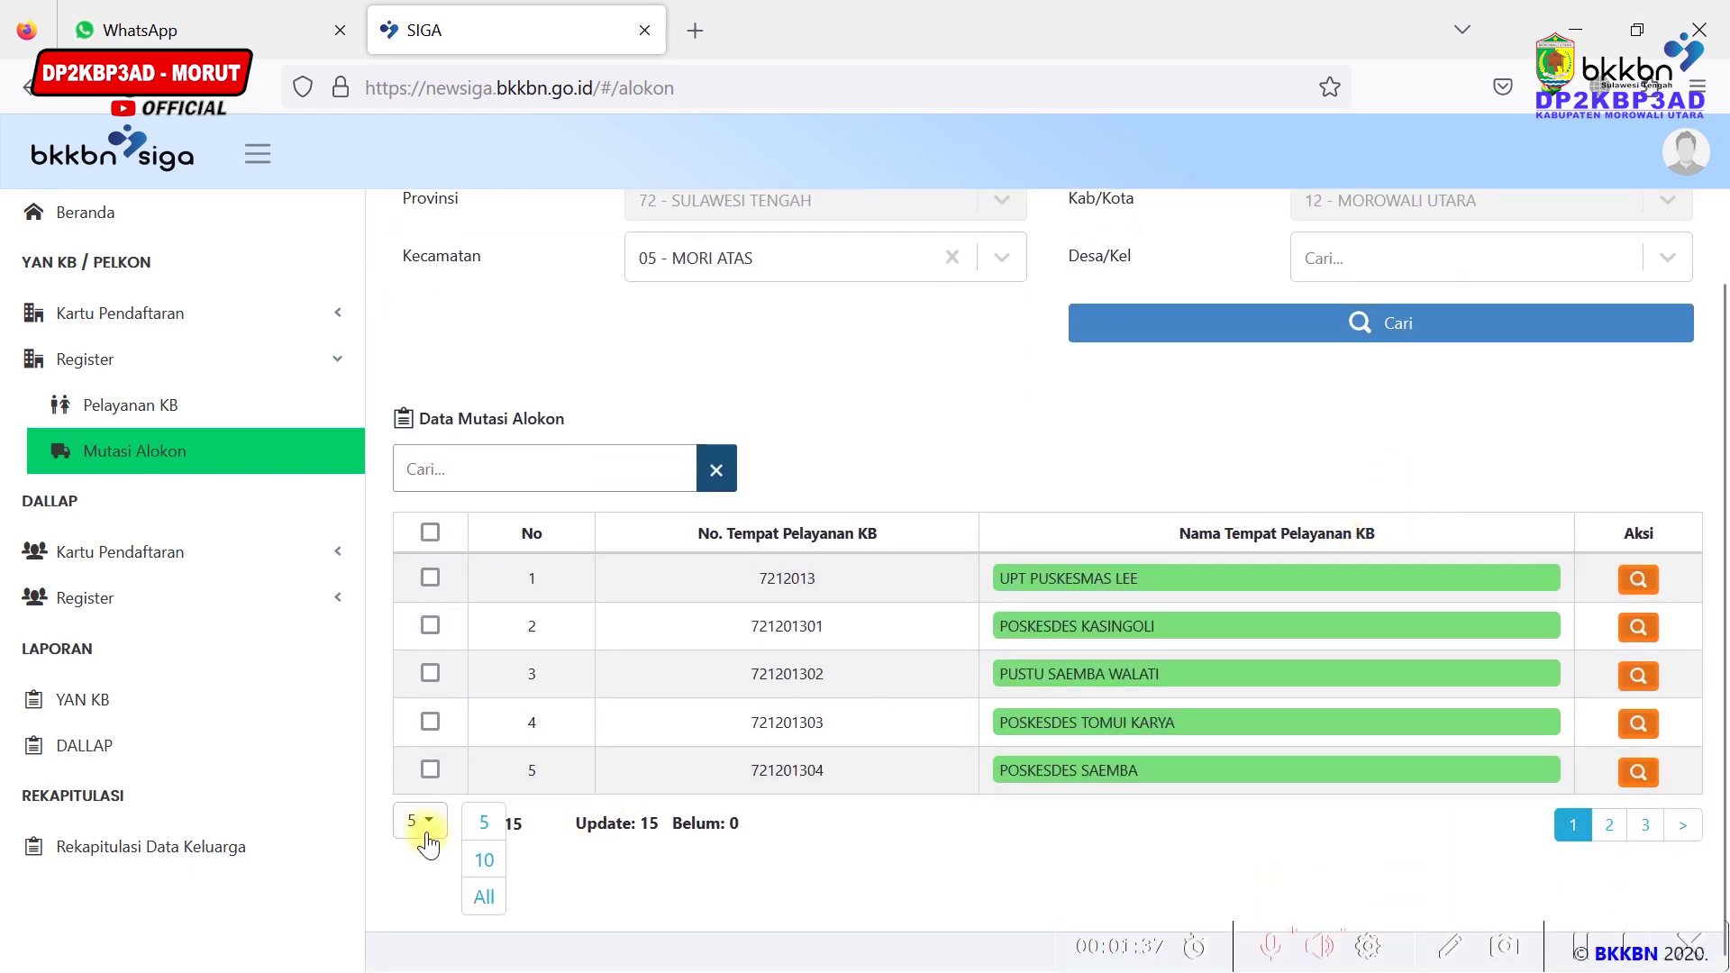
pyautogui.click(485, 872)
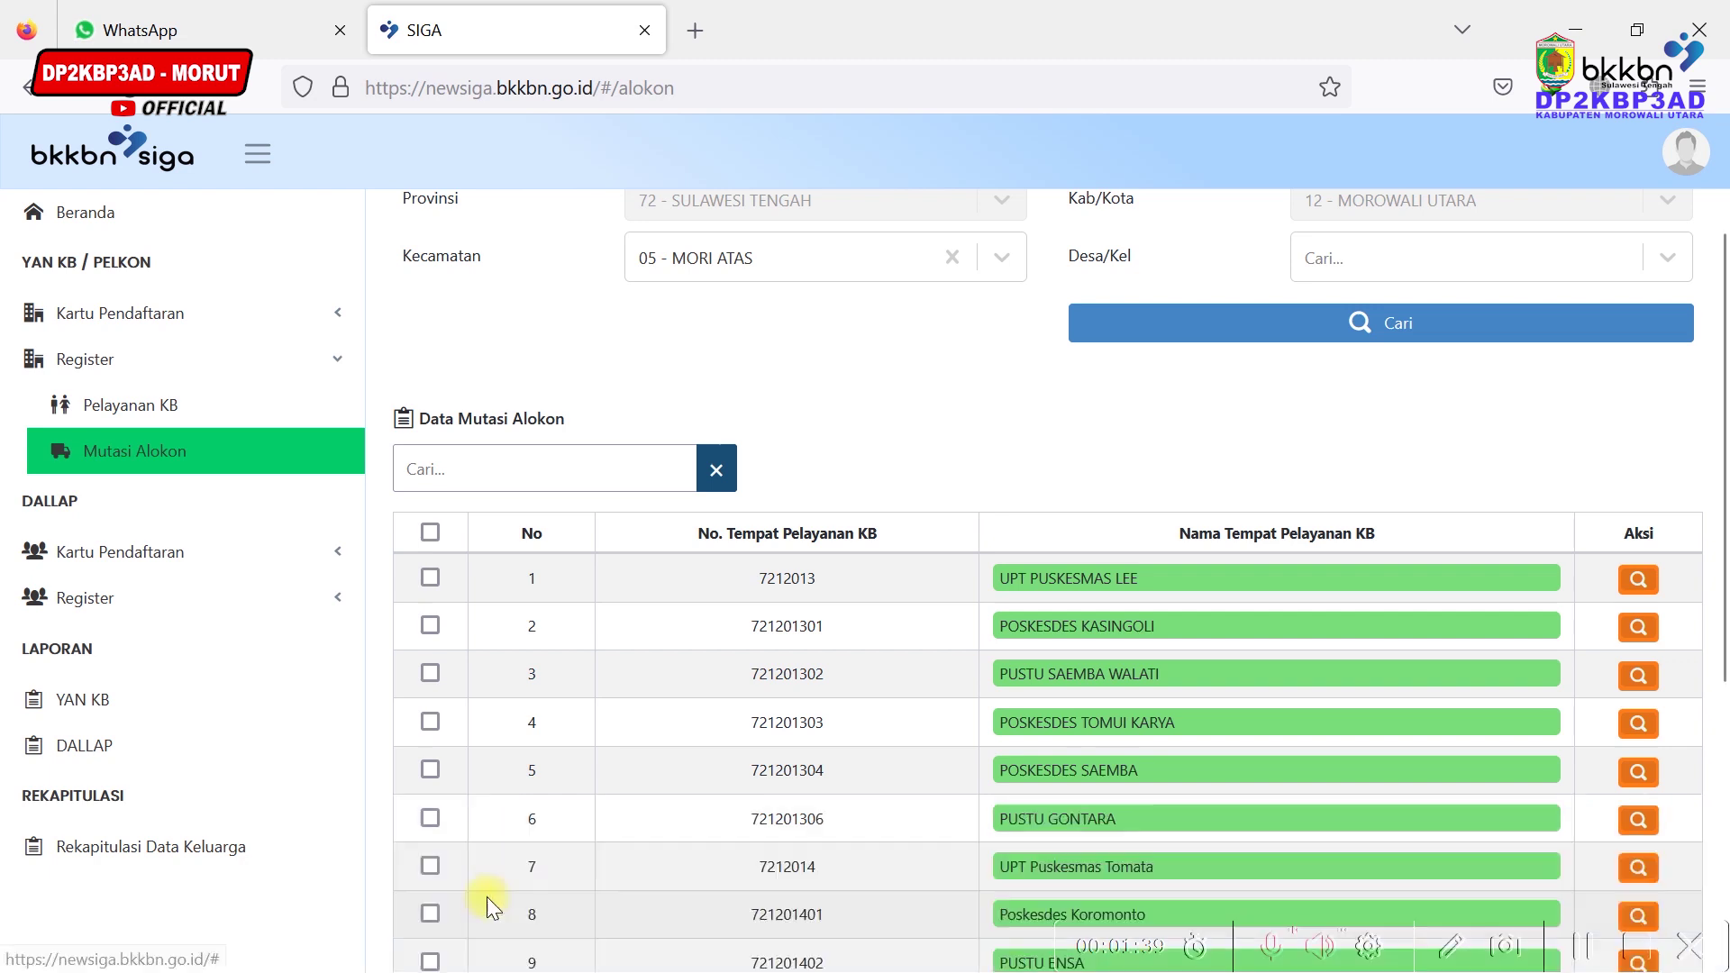
# Open the Mutasi Alokon records of UPT PUSKESMAS LEE from the service place list
pyautogui.scroll(-5, 805, 798)
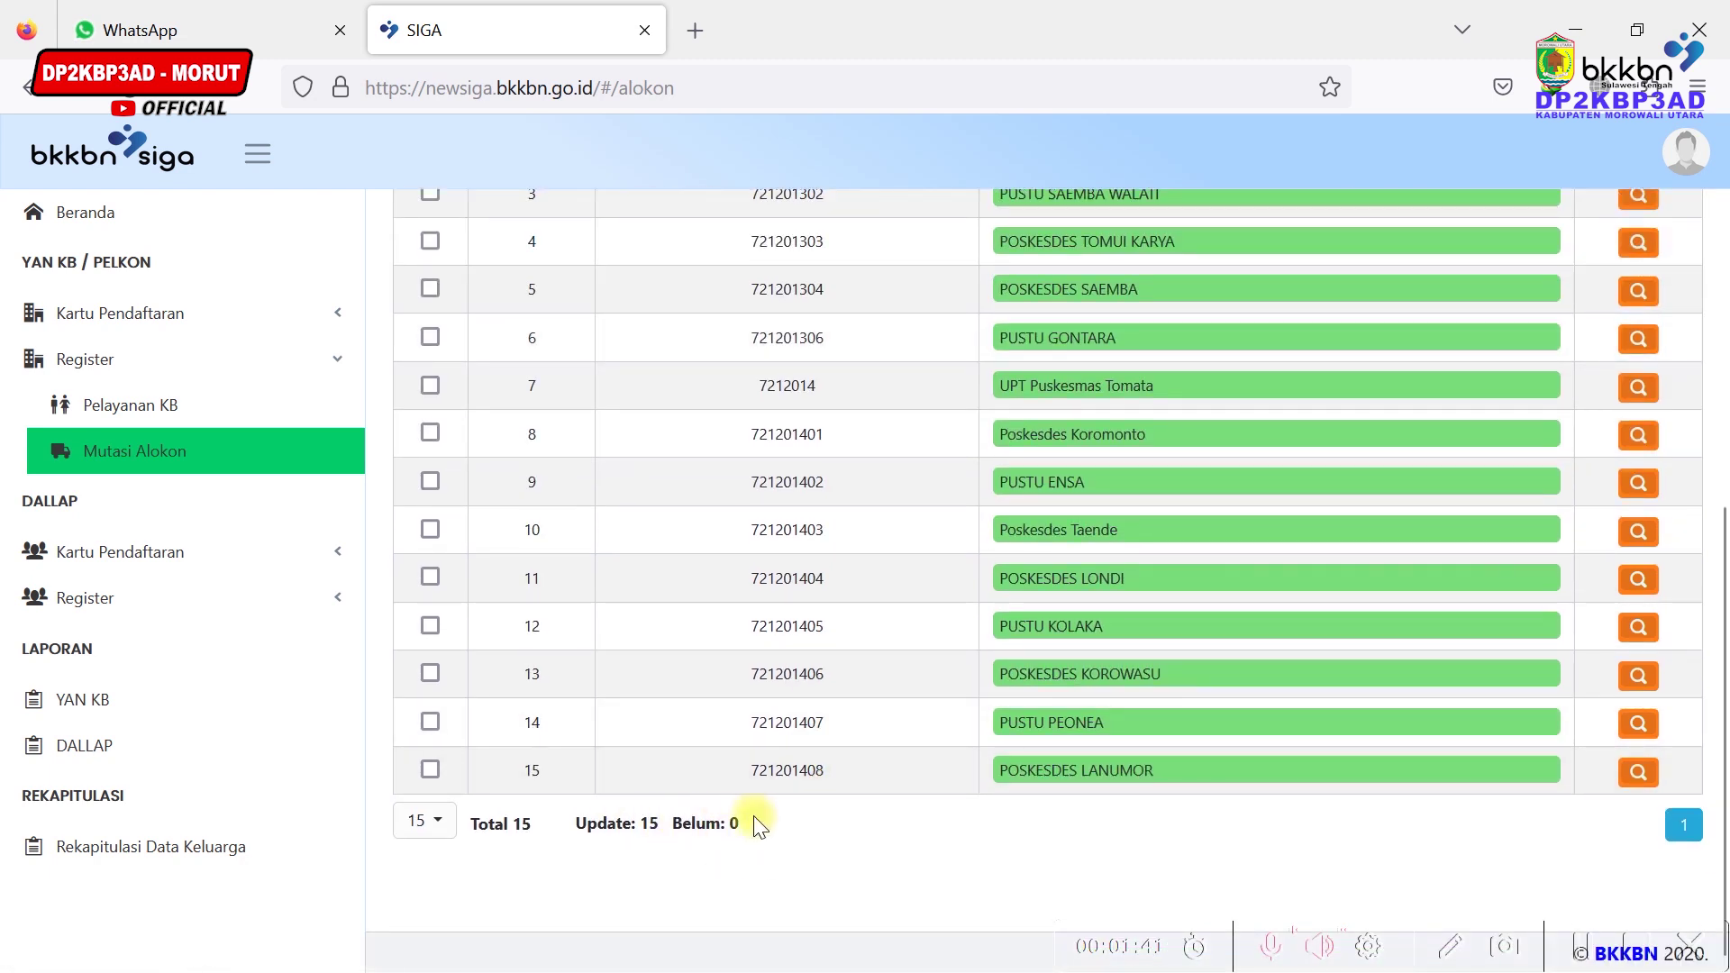
pyautogui.scroll(2, 766, 802)
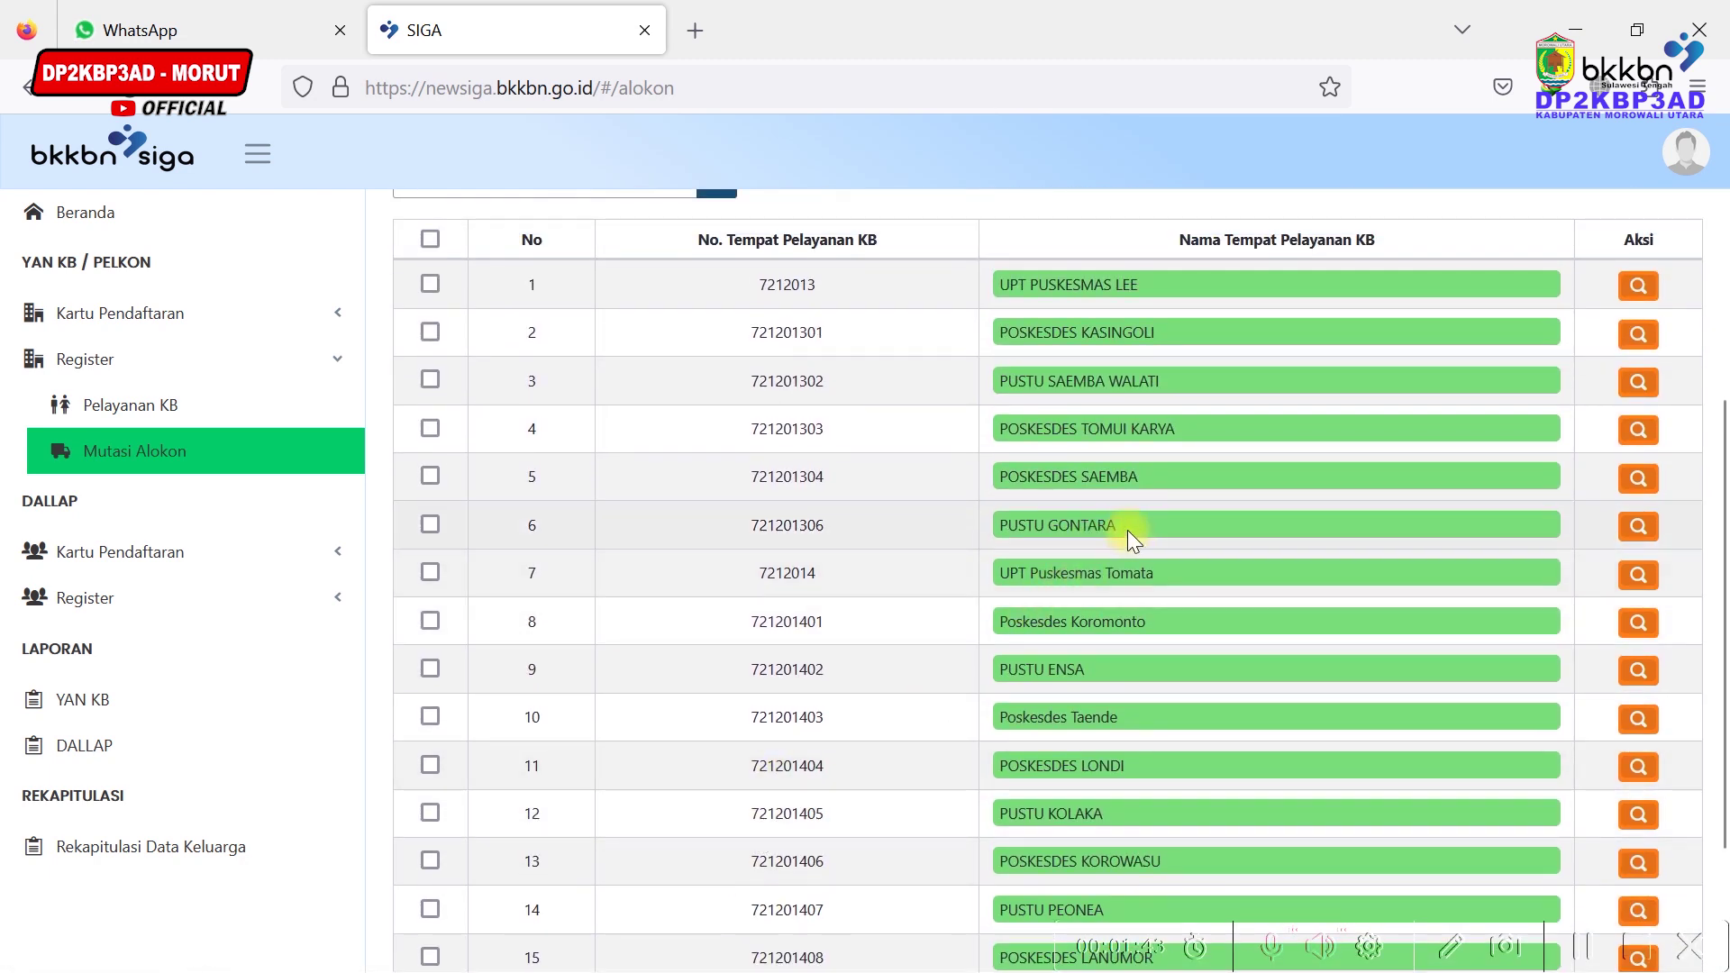
pyautogui.scroll(4, 1170, 521)
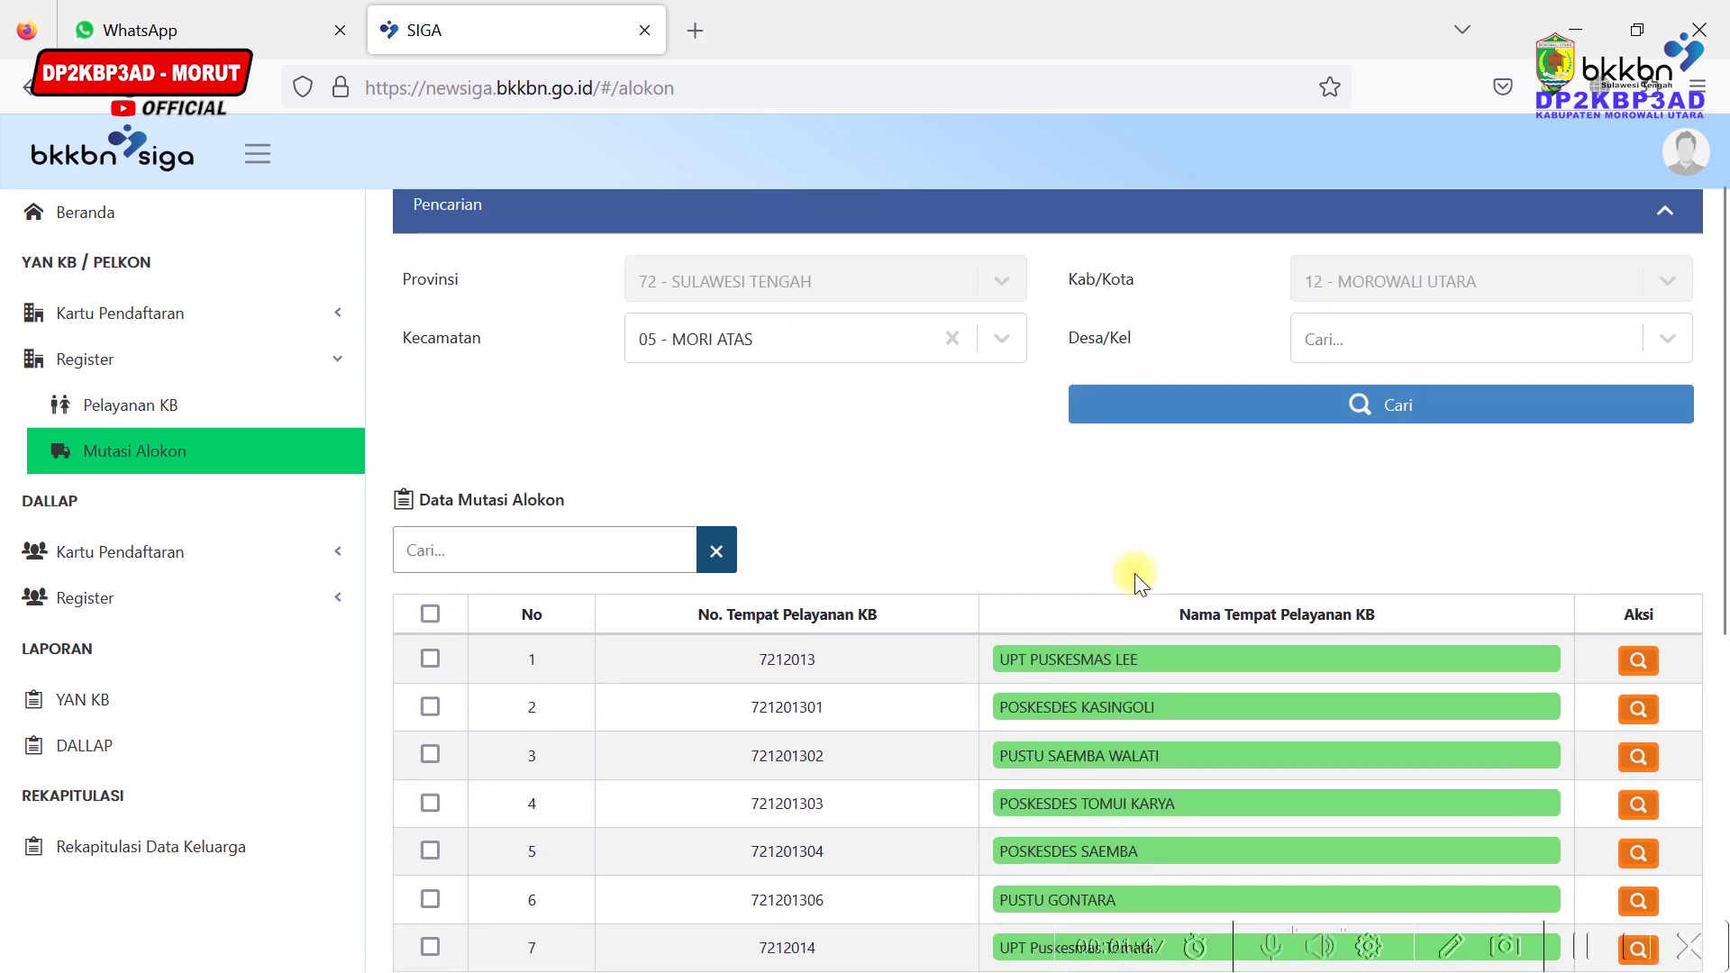
pyautogui.scroll(-2, 1134, 573)
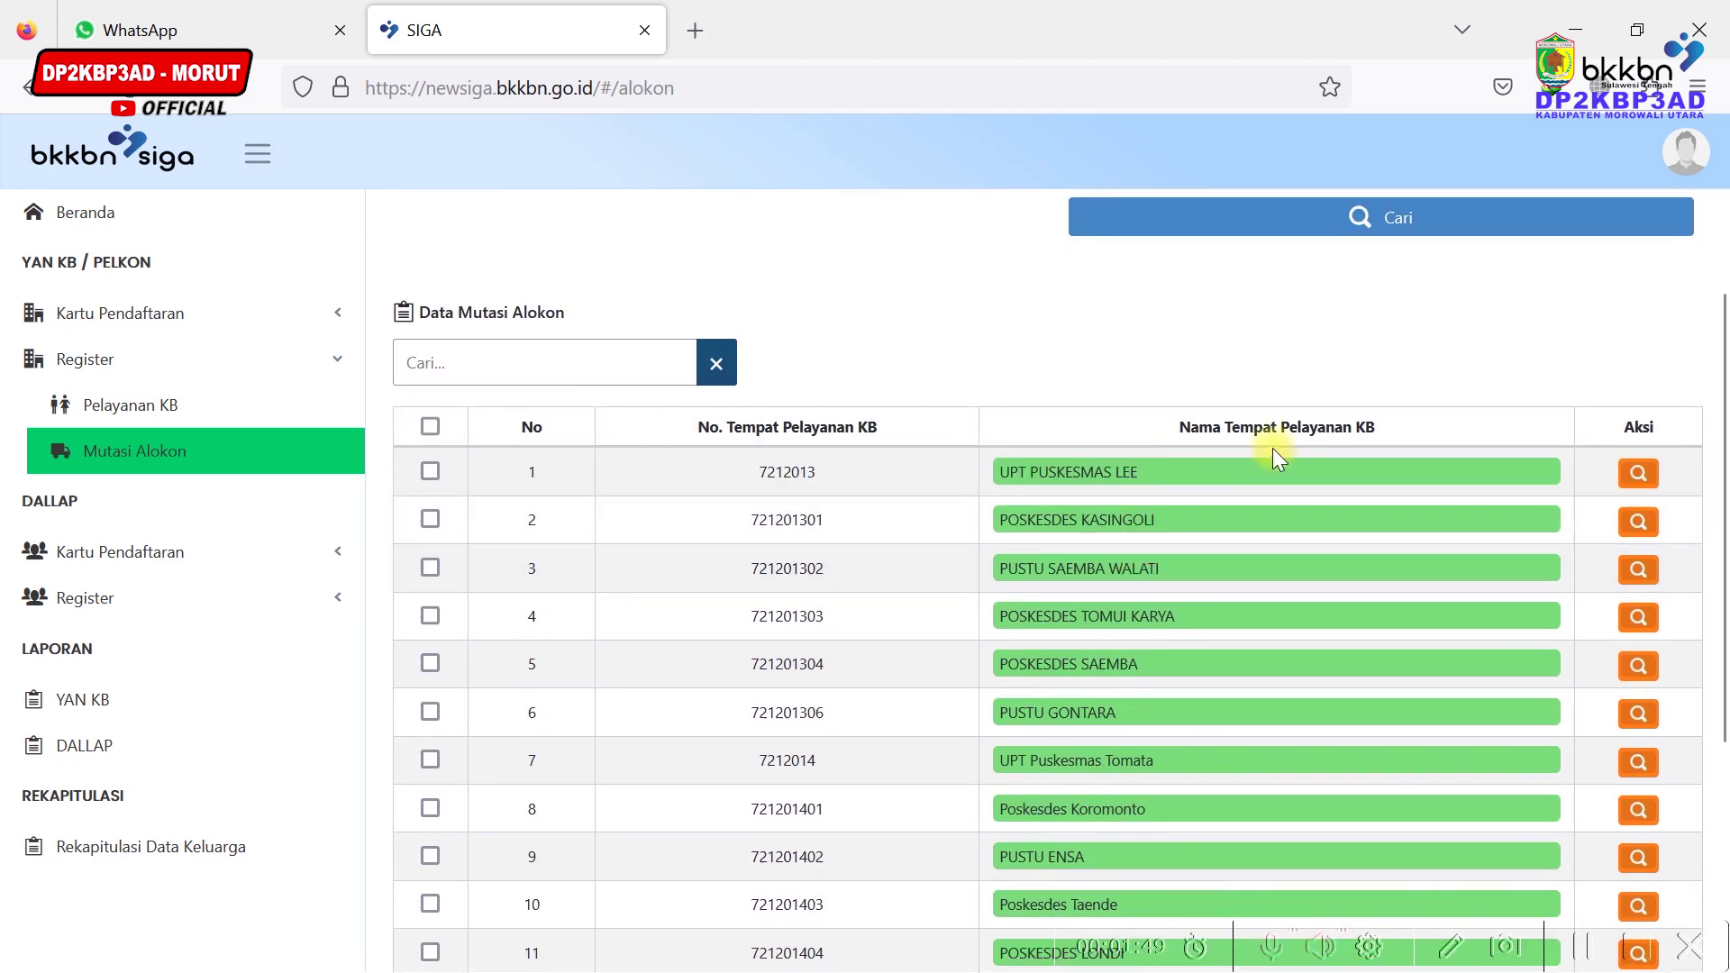
pyautogui.scroll(-2, 1192, 477)
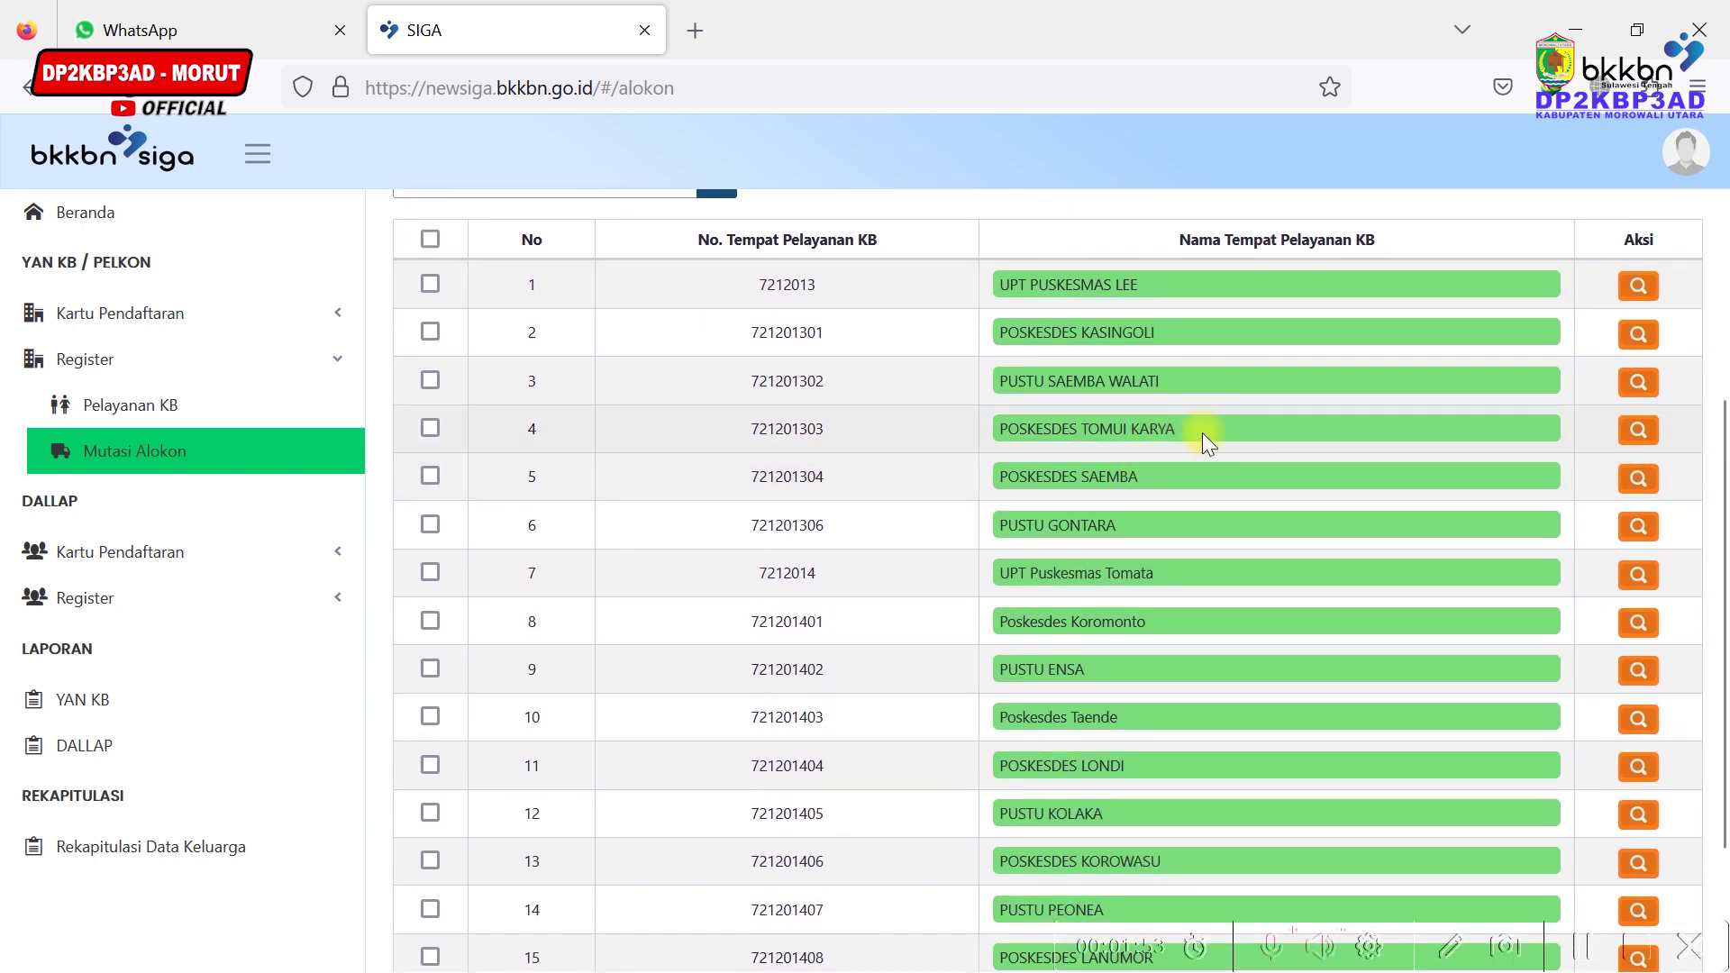
pyautogui.scroll(2, 1541, 341)
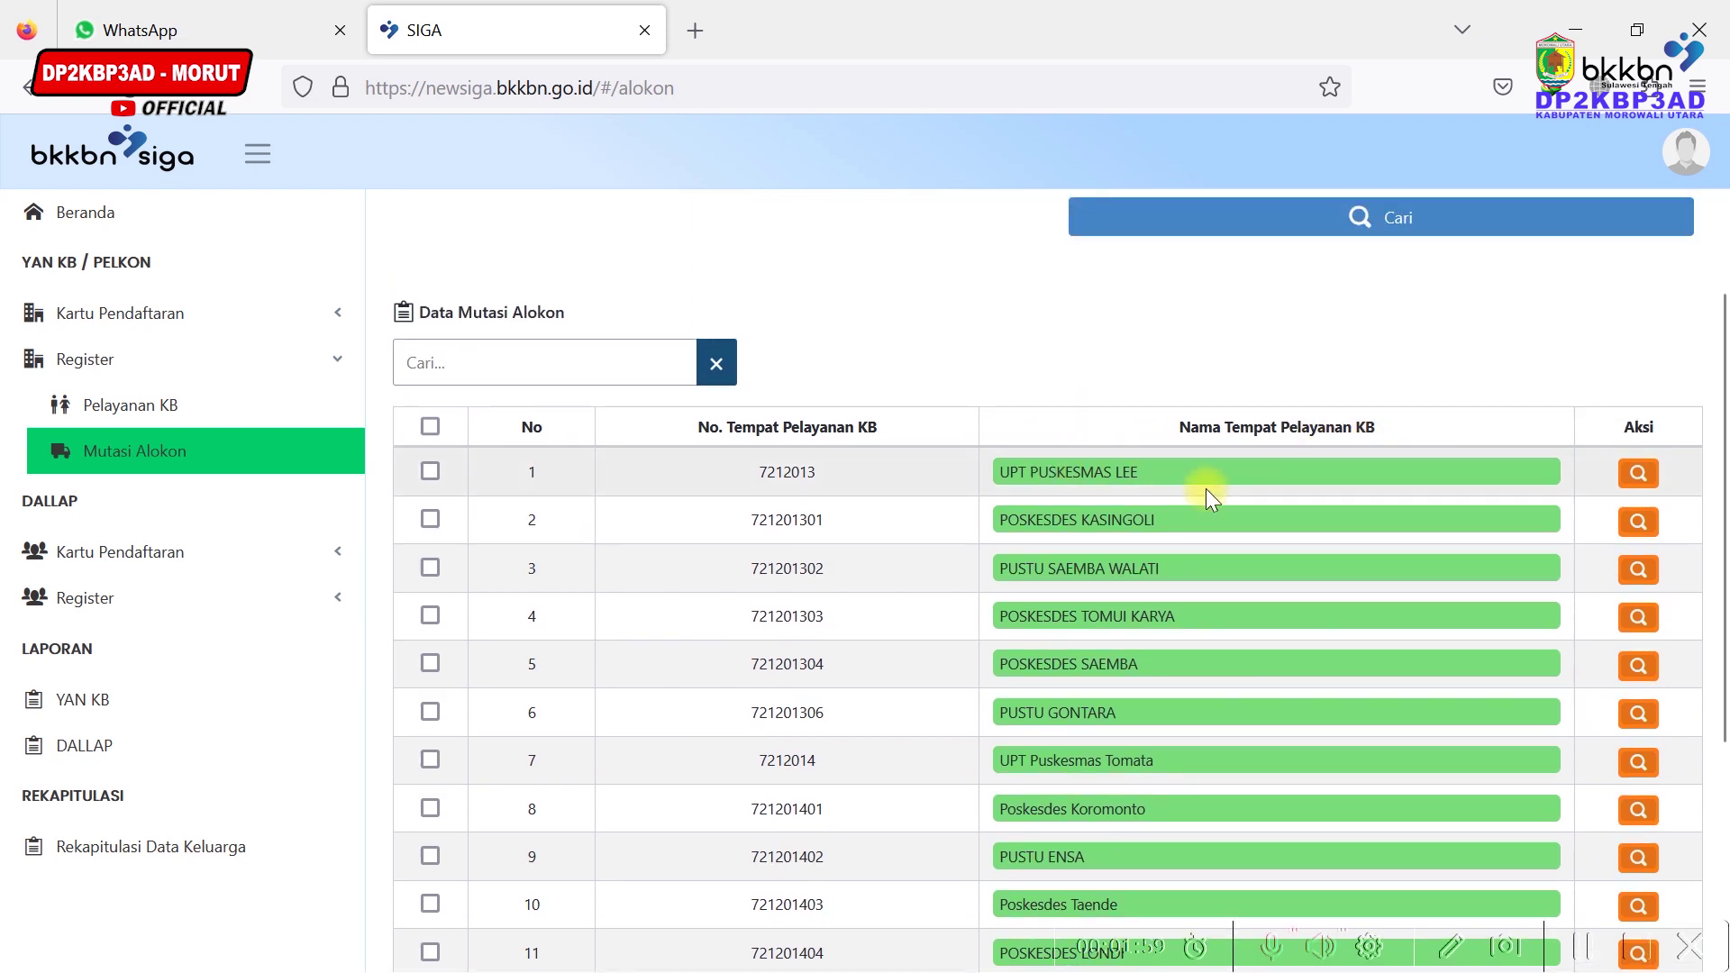
pyautogui.click(1640, 478)
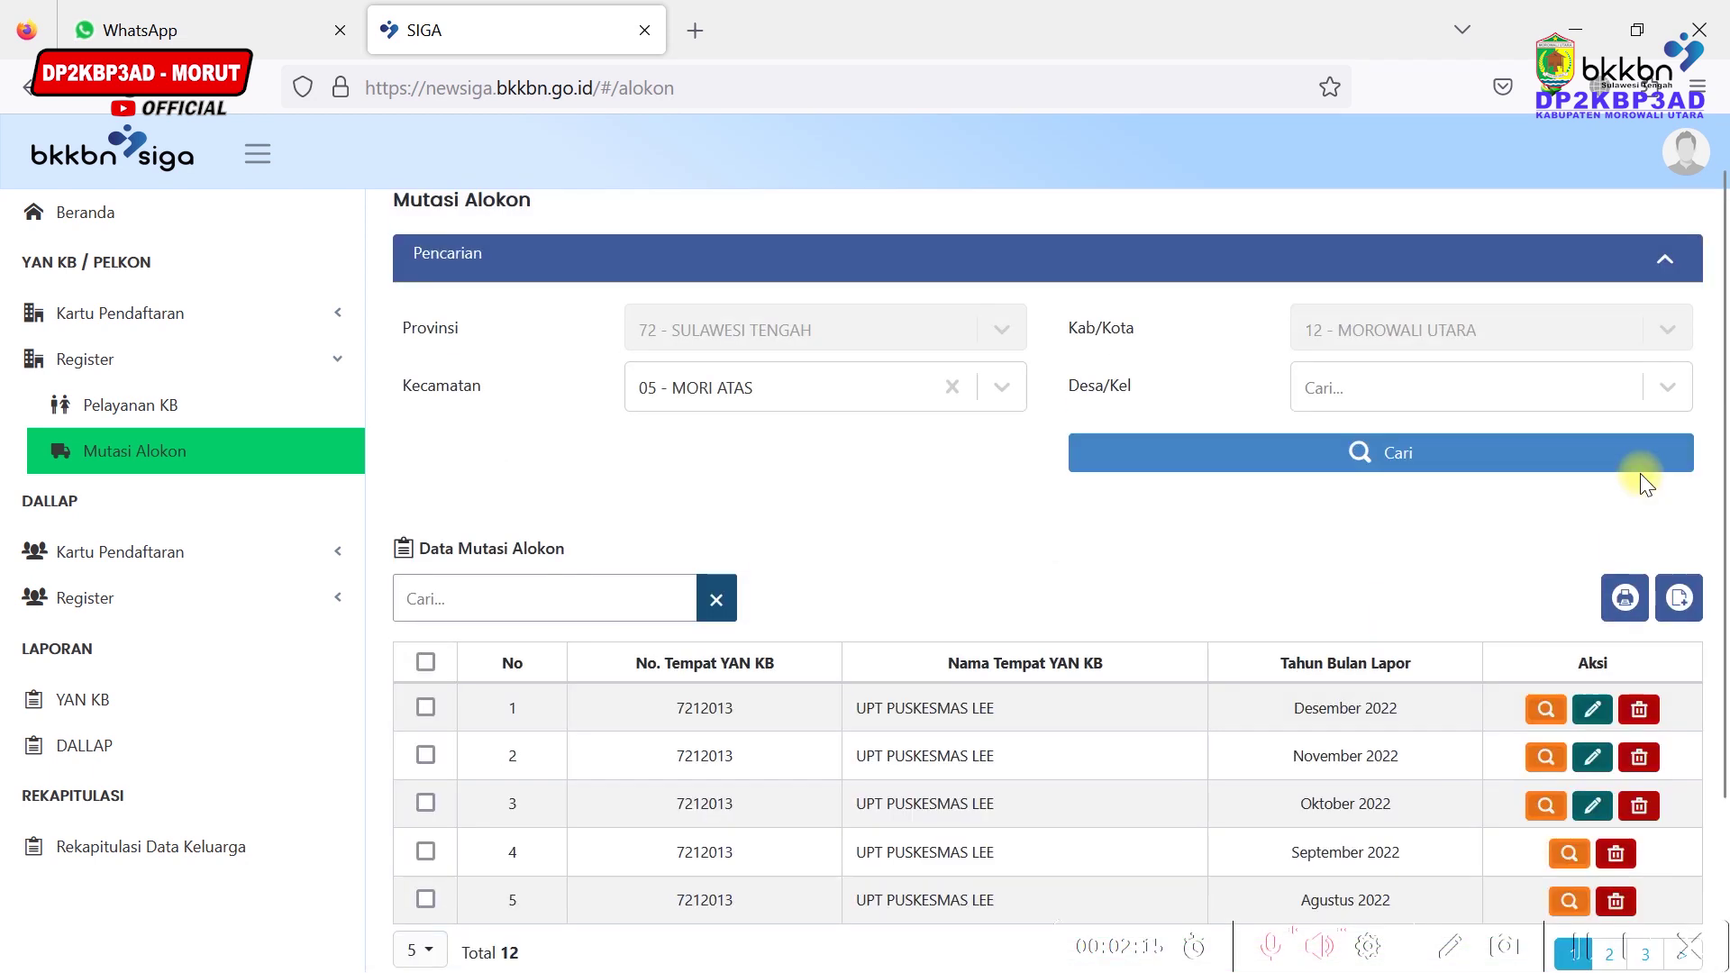
# Show all monthly report rows of UPT PUSKESMAS LEE on one page
pyautogui.scroll(-2, 1213, 541)
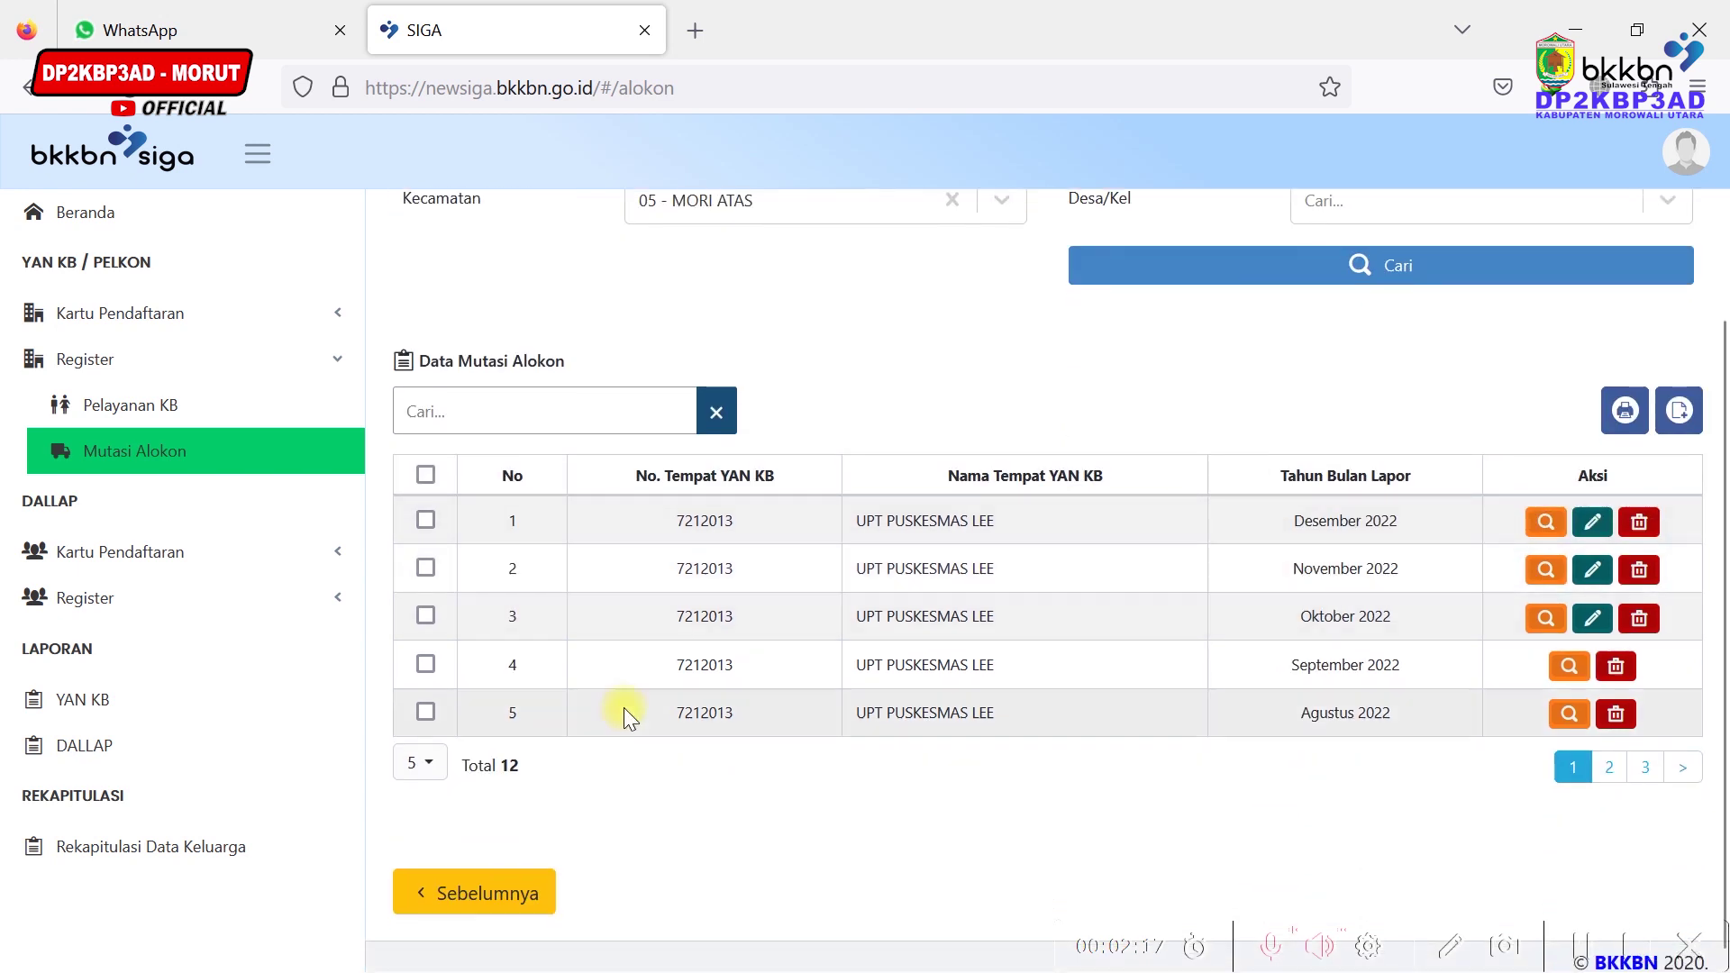
pyautogui.click(420, 762)
pyautogui.click(422, 765)
pyautogui.click(478, 840)
# Examine which report months are already recorded for UPT PUSKESMAS LEE and which actions each one offers
pyautogui.scroll(-4, 1494, 505)
pyautogui.scroll(6, 1465, 571)
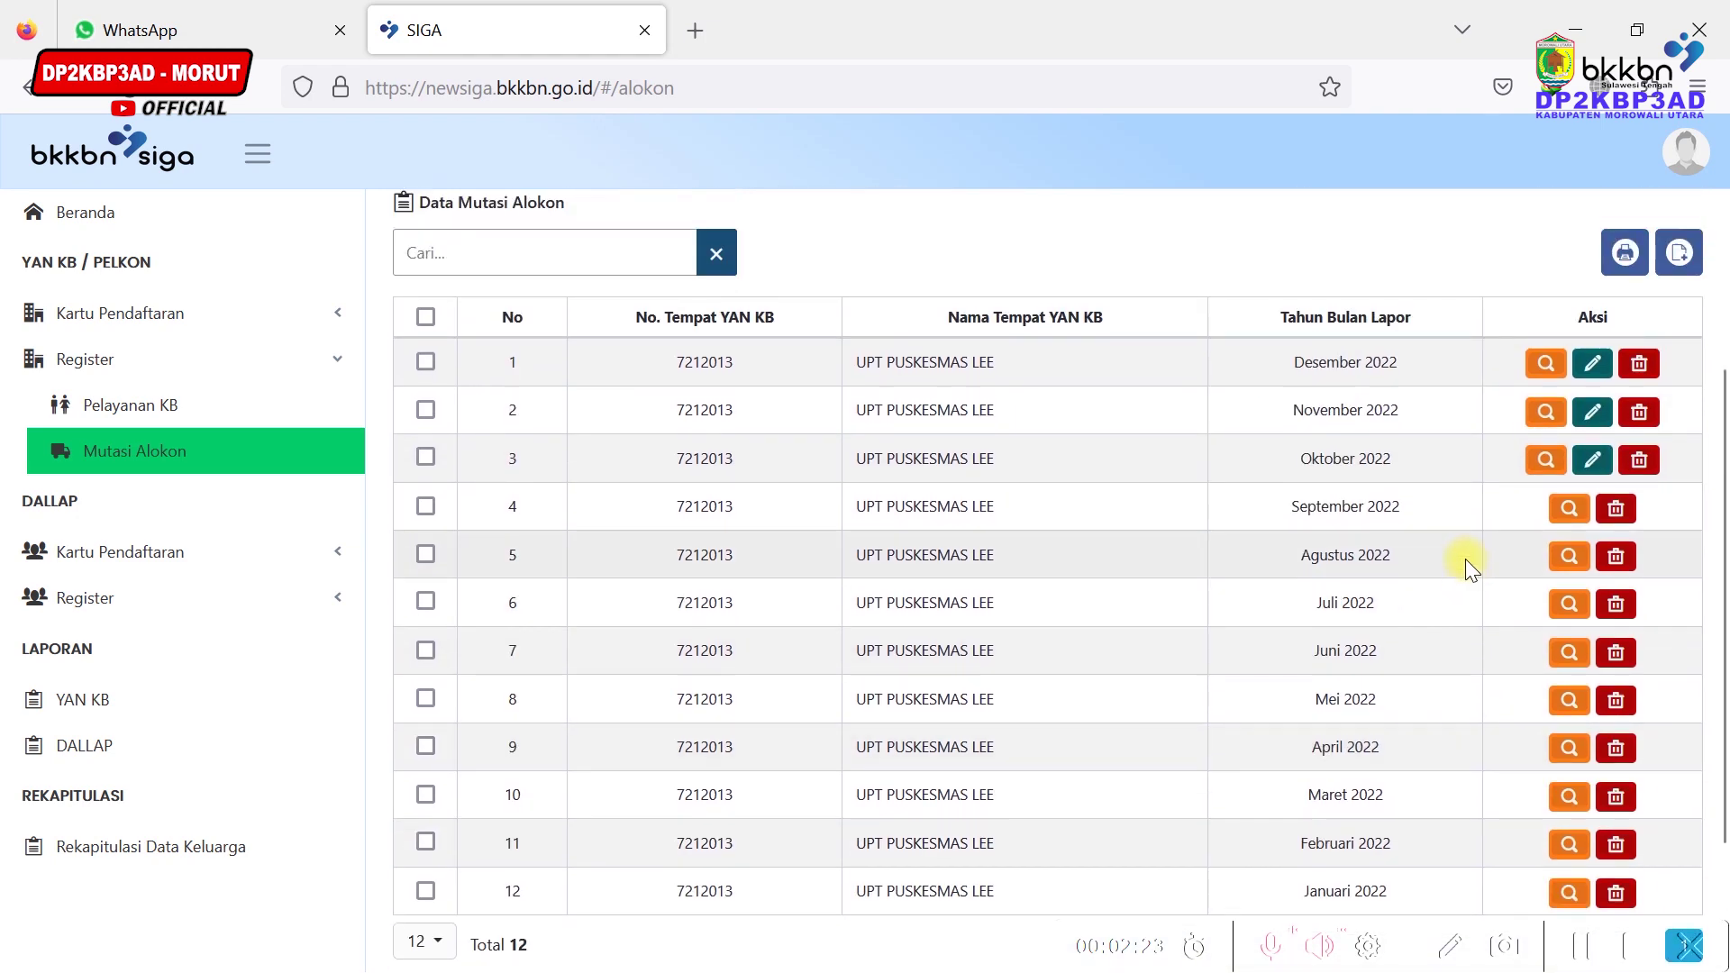
pyautogui.scroll(-4, 1443, 571)
pyautogui.scroll(4, 1444, 572)
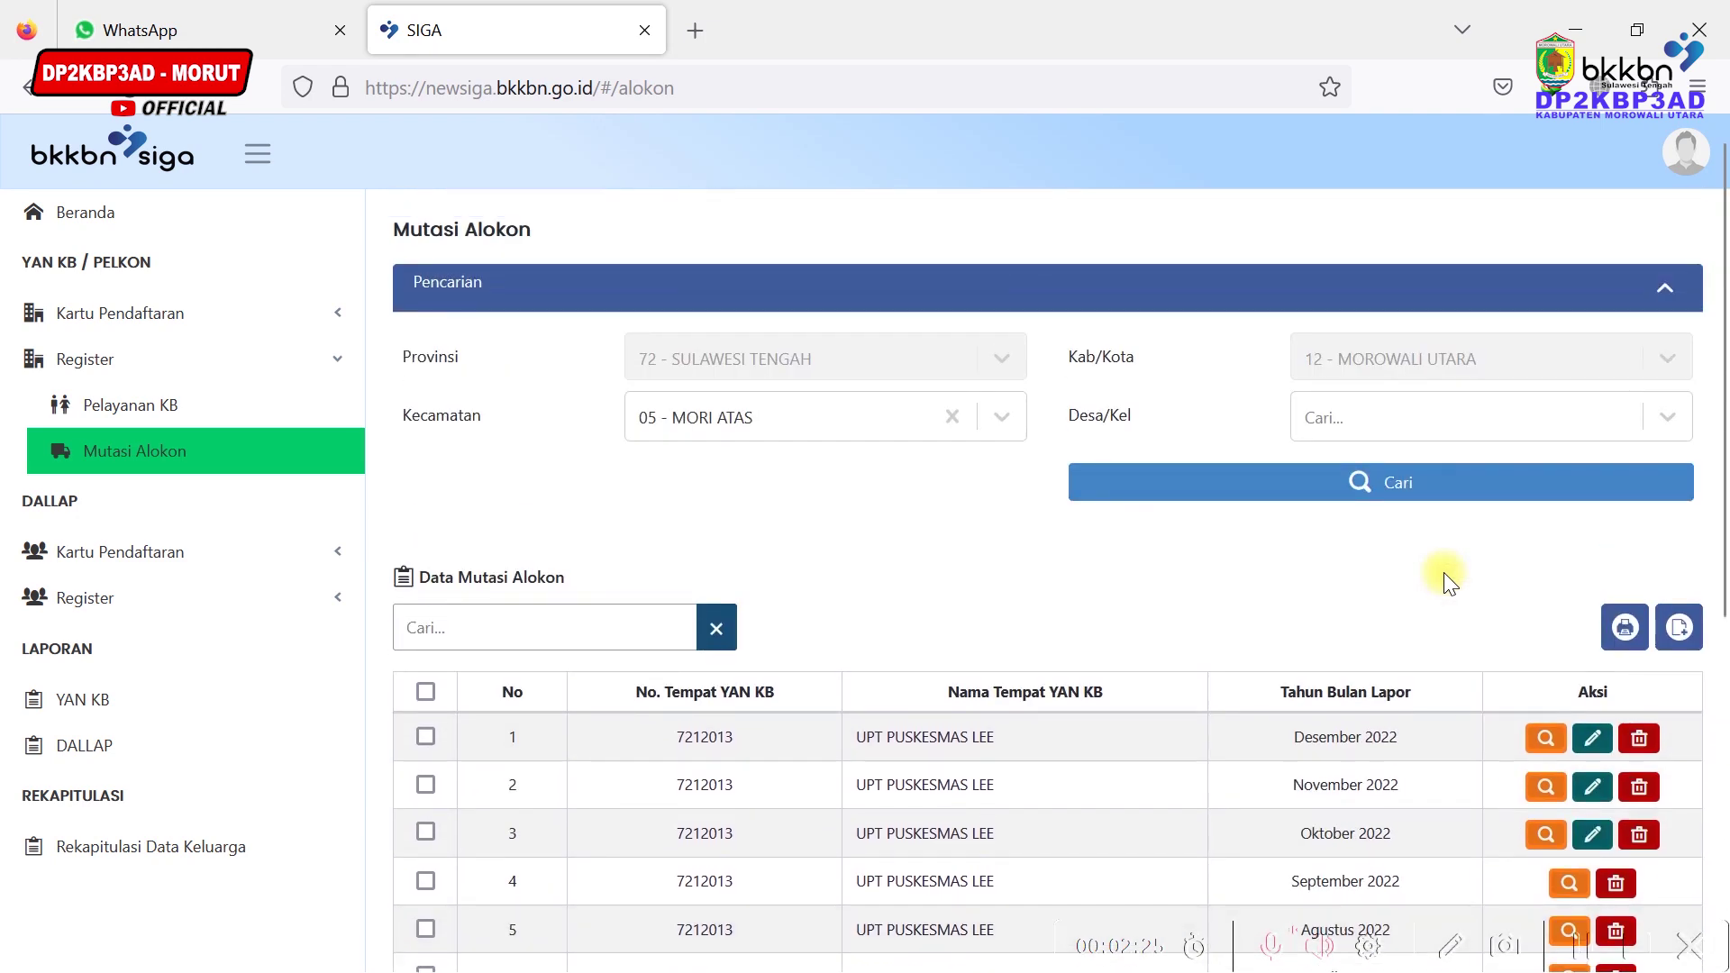
pyautogui.scroll(-5, 1444, 572)
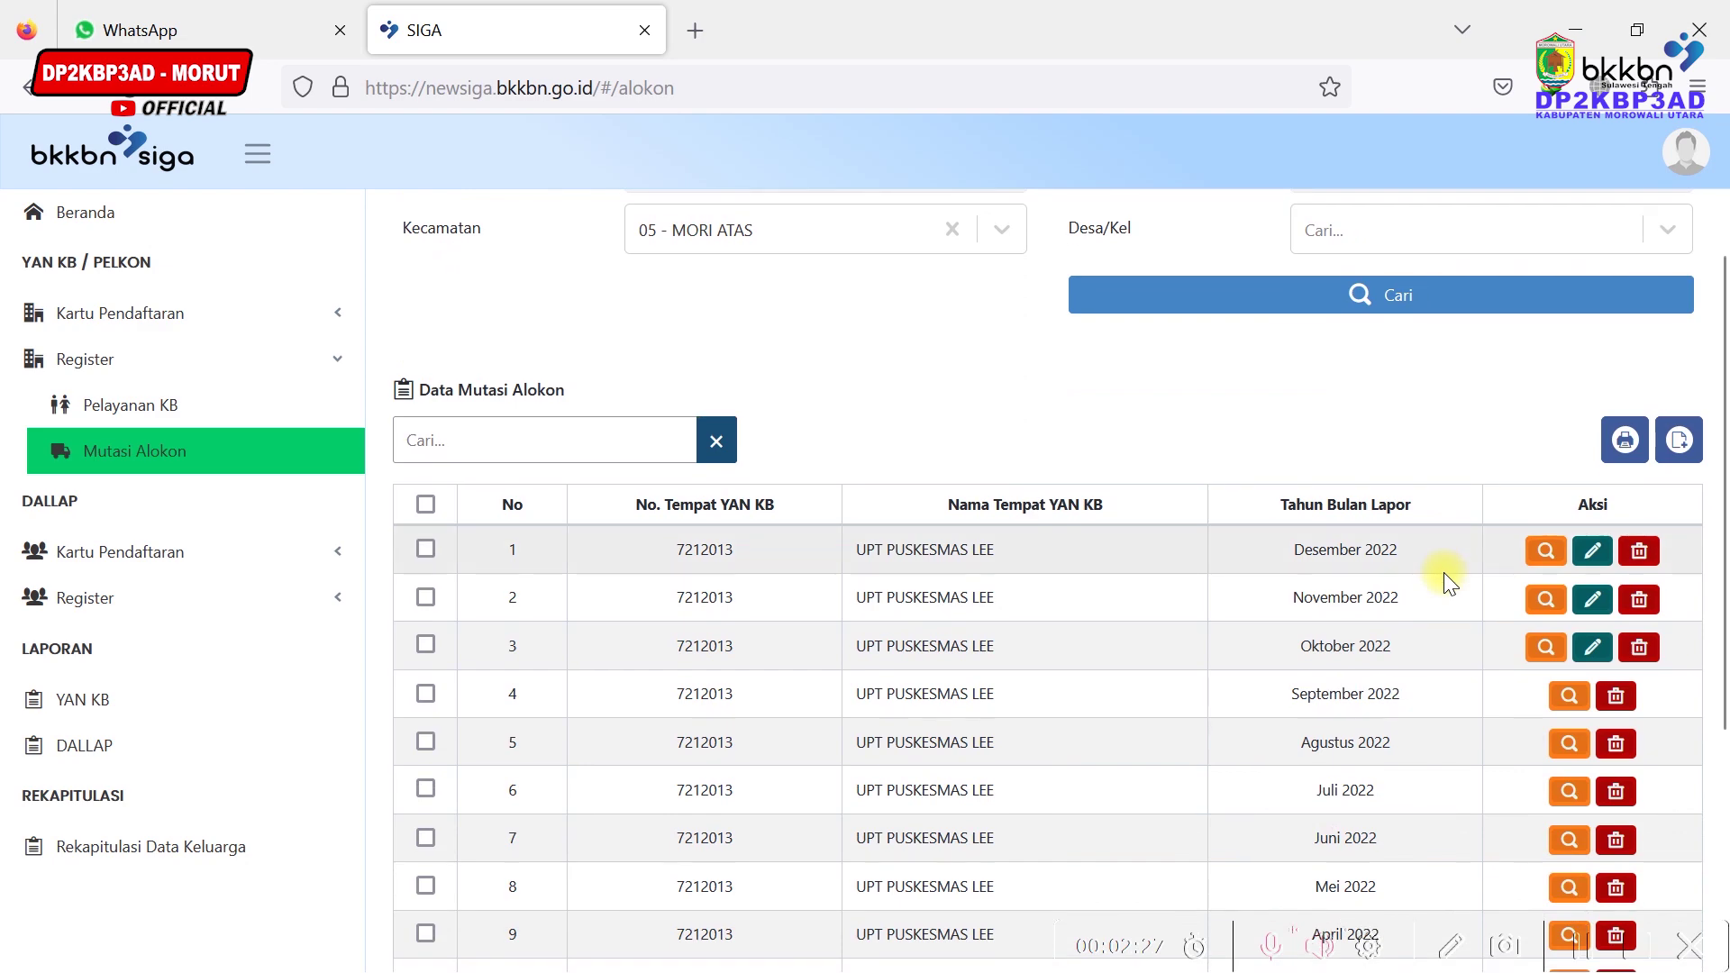
pyautogui.scroll(-2, 1521, 517)
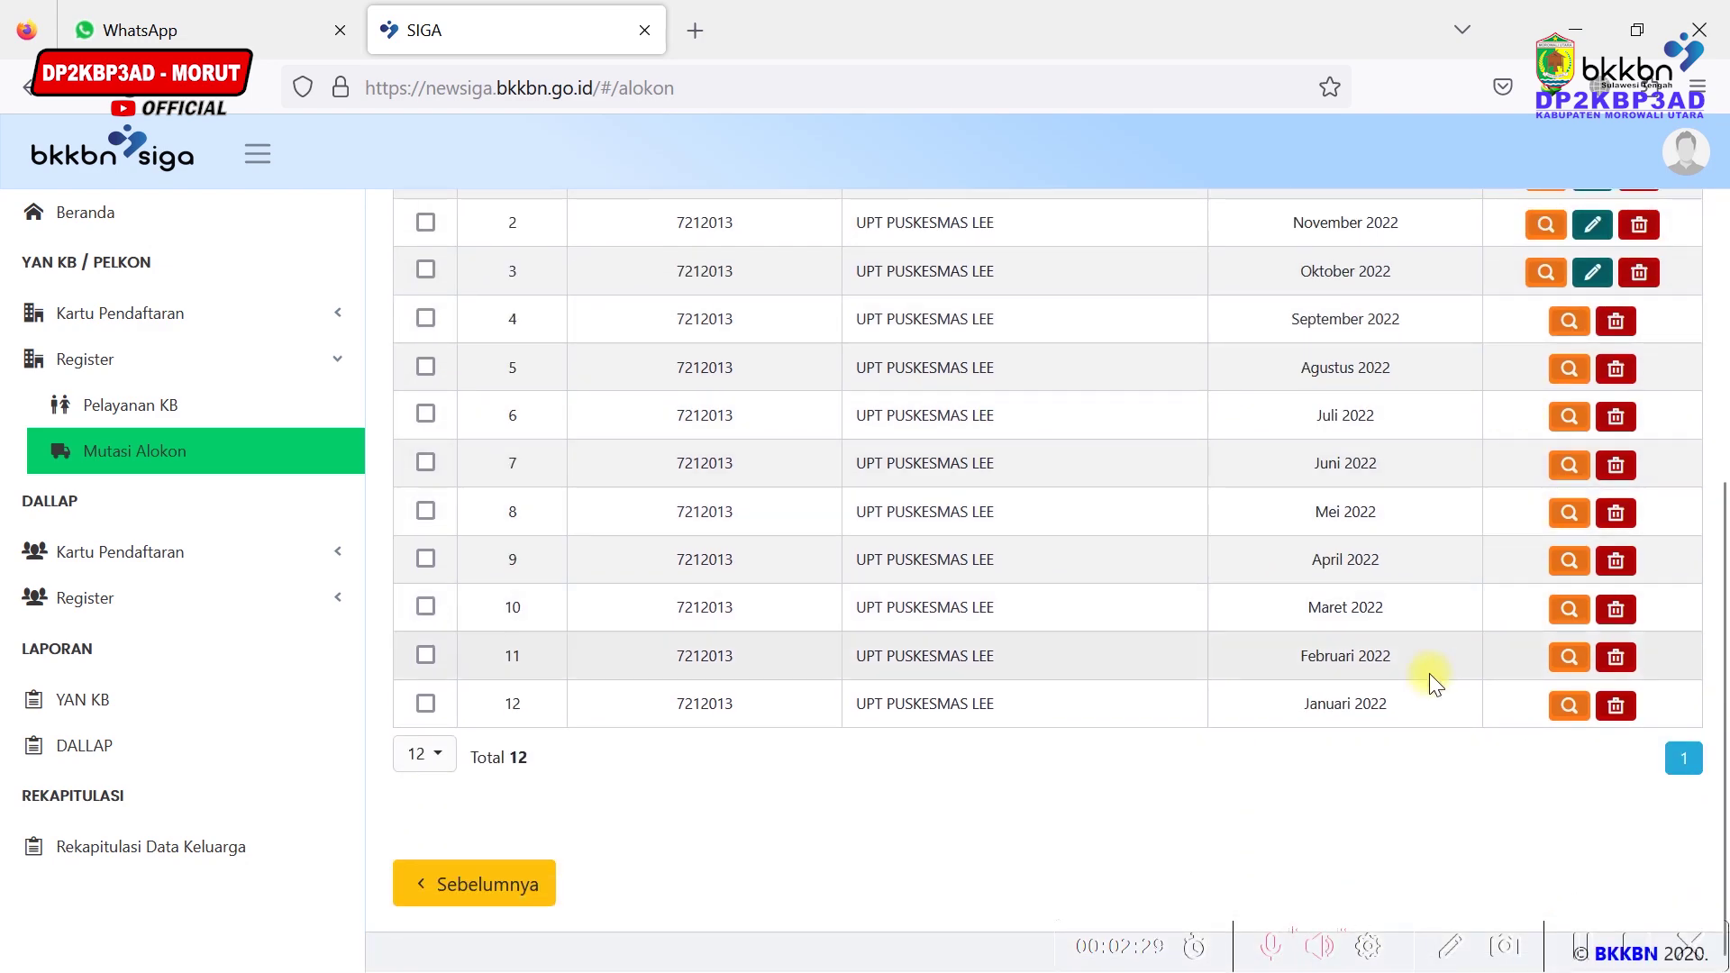
pyautogui.scroll(2, 1403, 684)
pyautogui.scroll(2, 1401, 667)
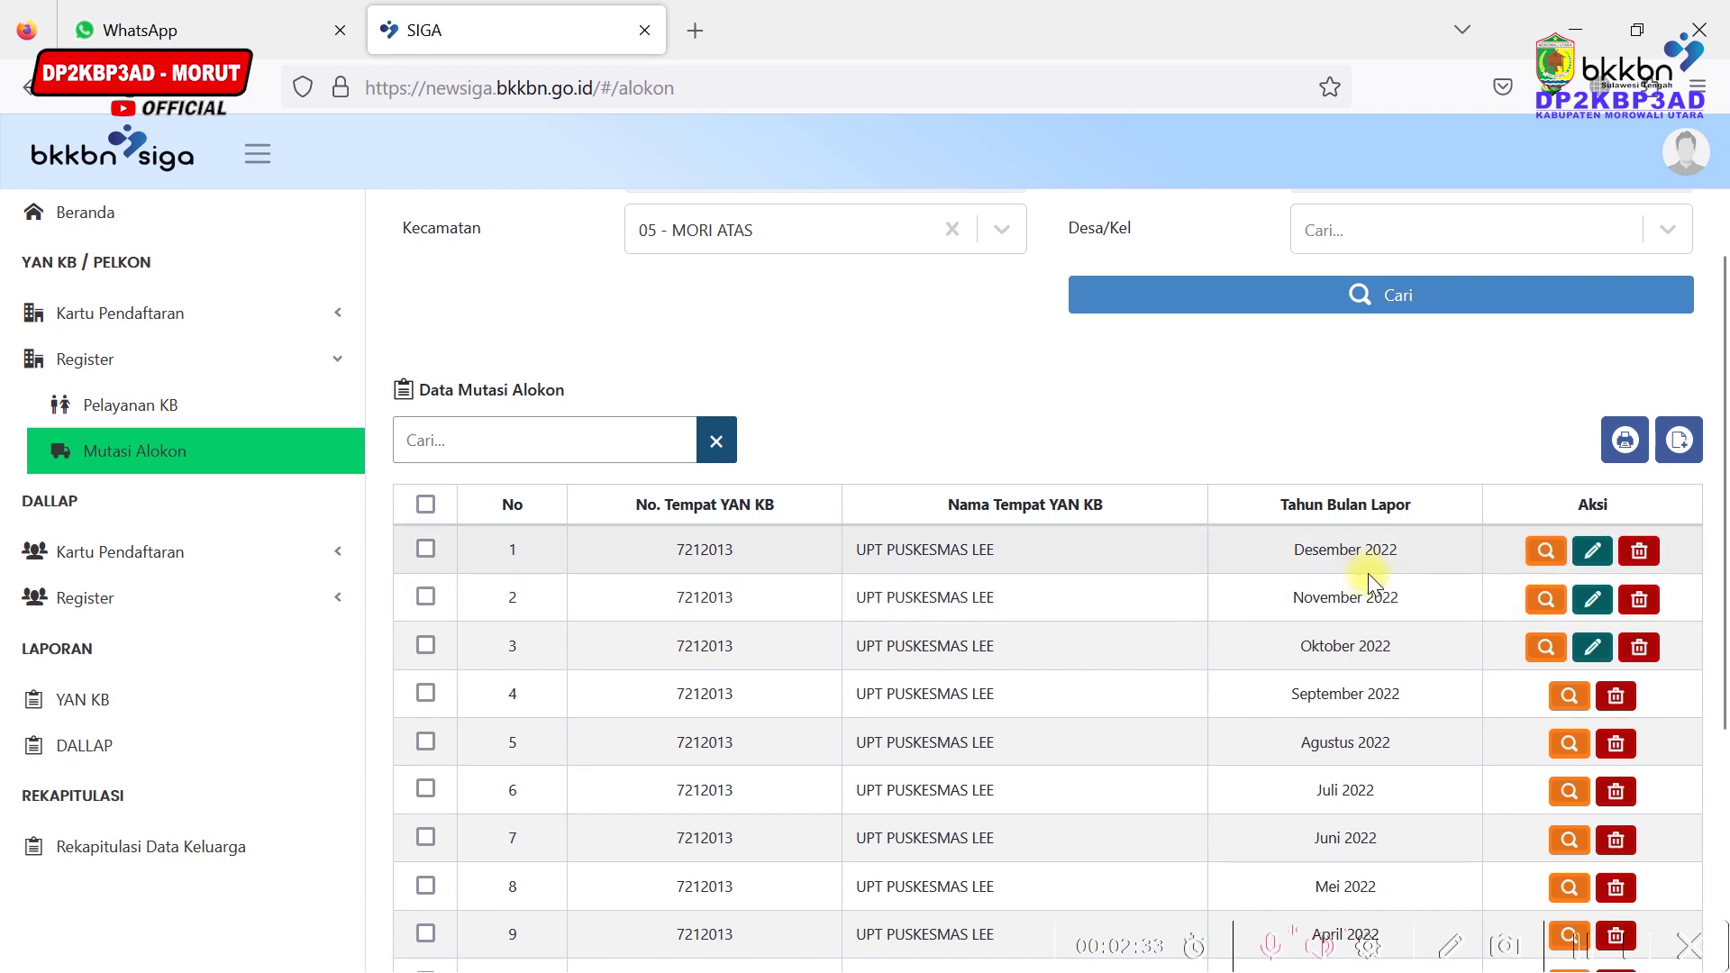
pyautogui.scroll(-2, 1368, 573)
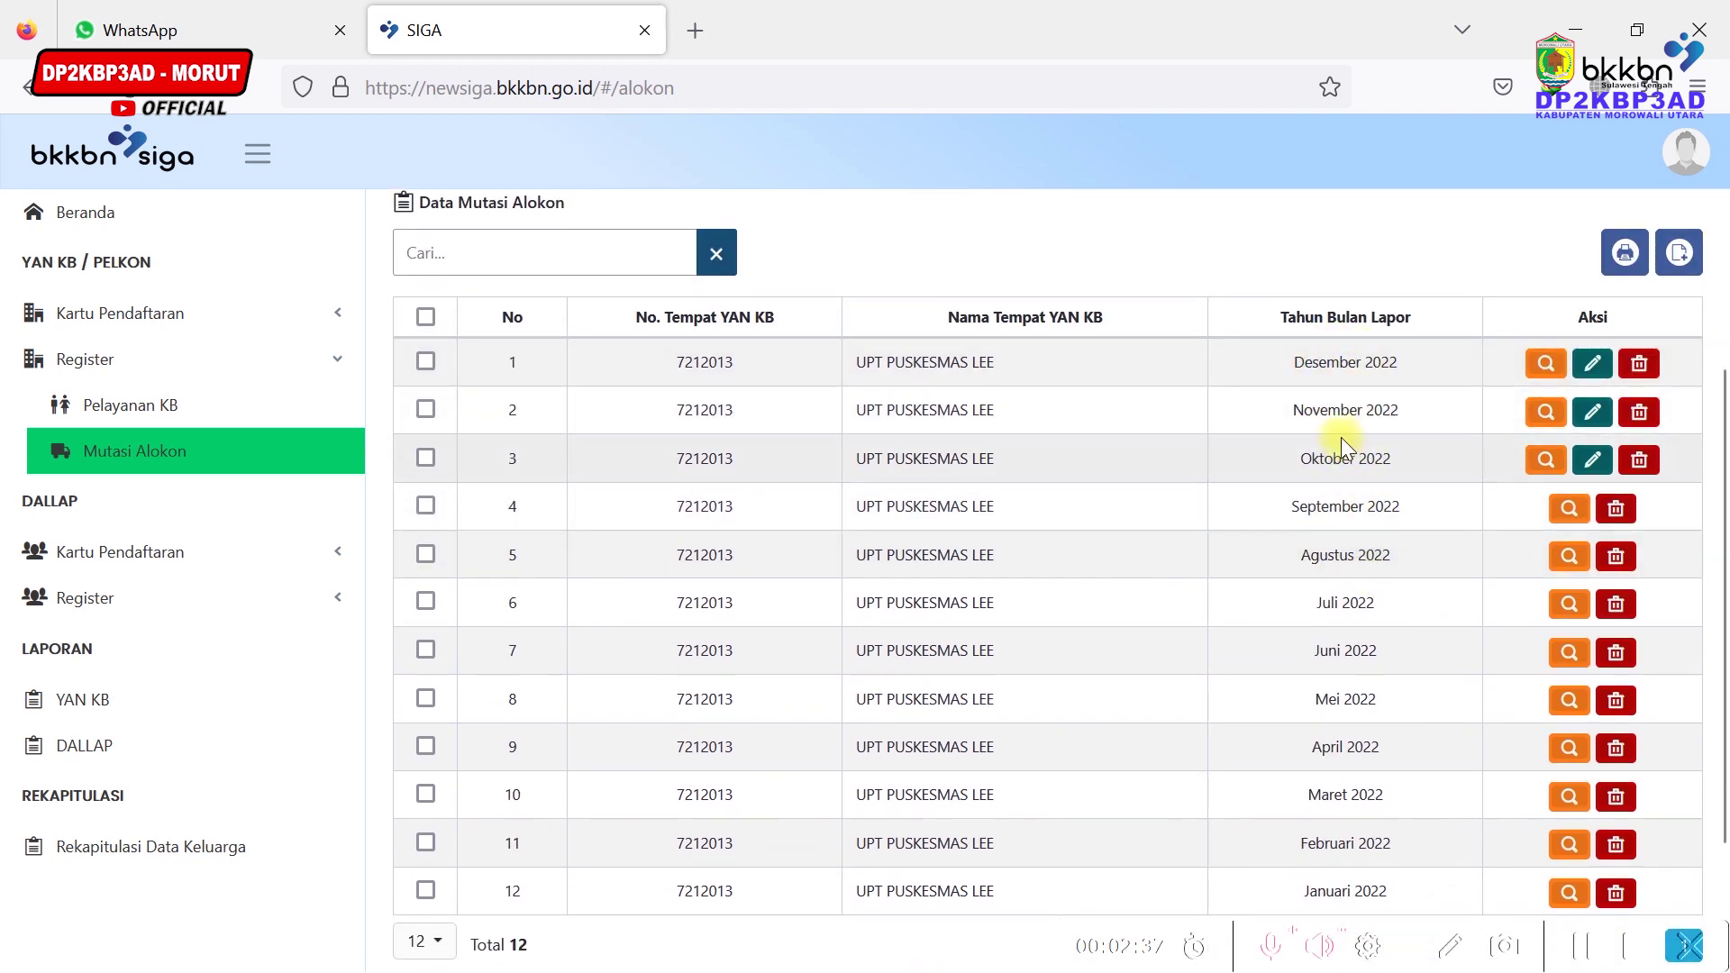
pyautogui.scroll(-2, 1064, 478)
pyautogui.scroll(6, 1064, 463)
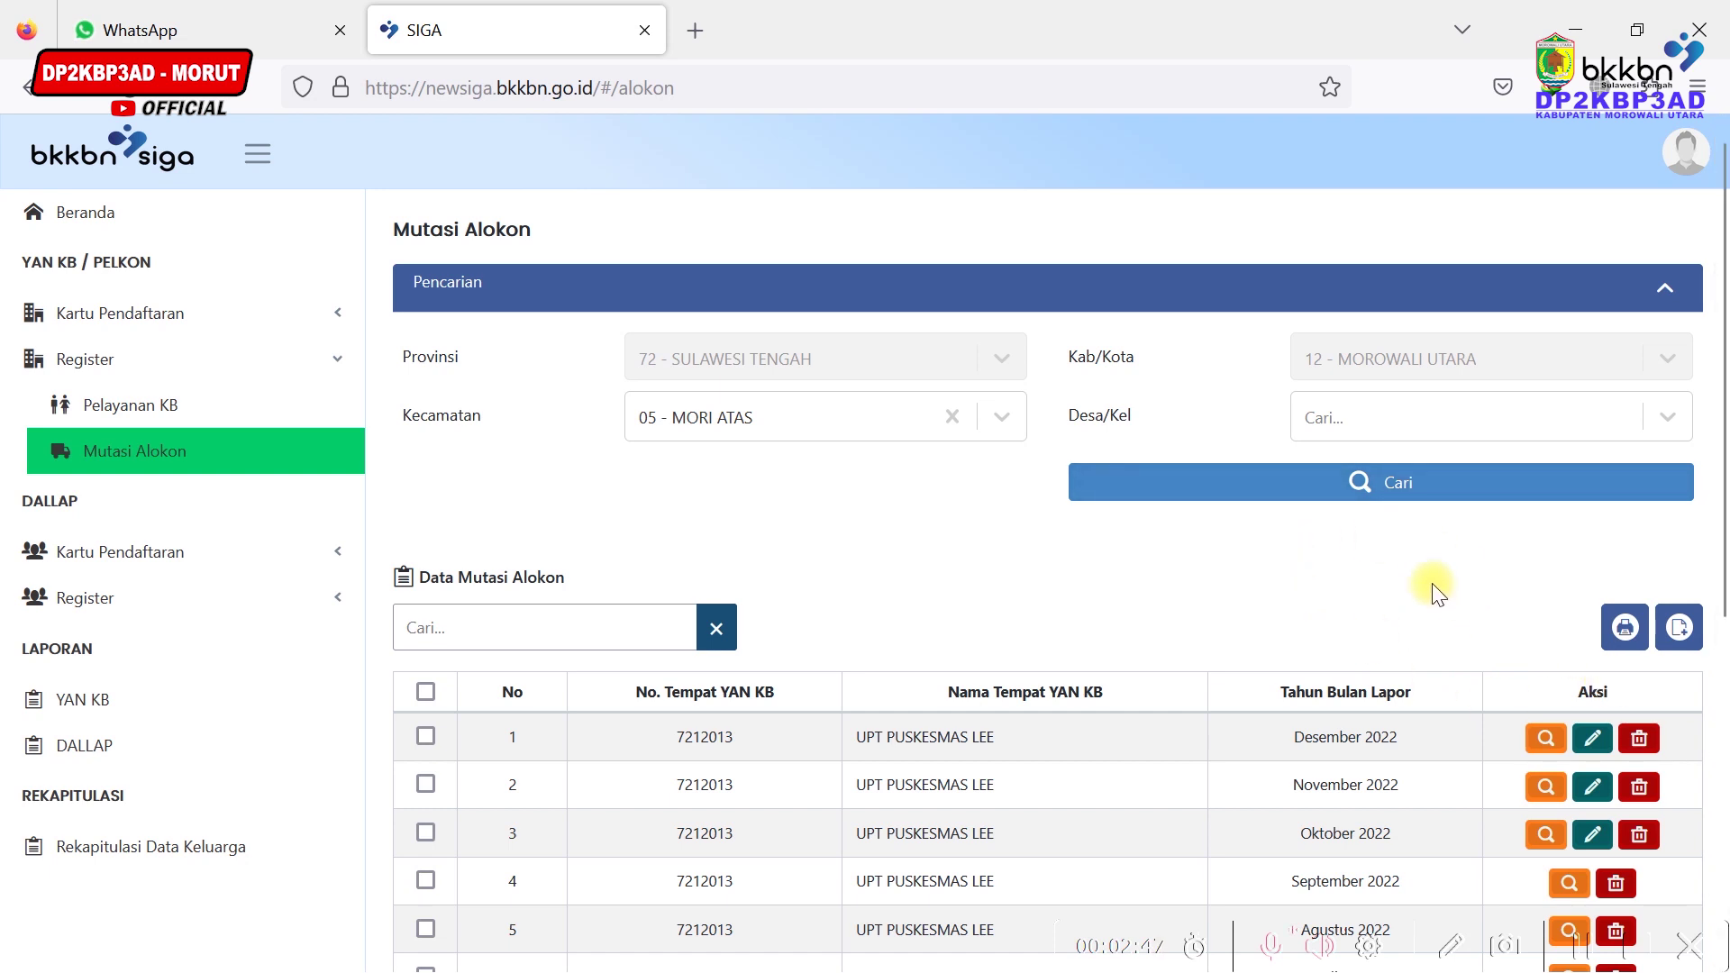
pyautogui.scroll(-2, 1259, 586)
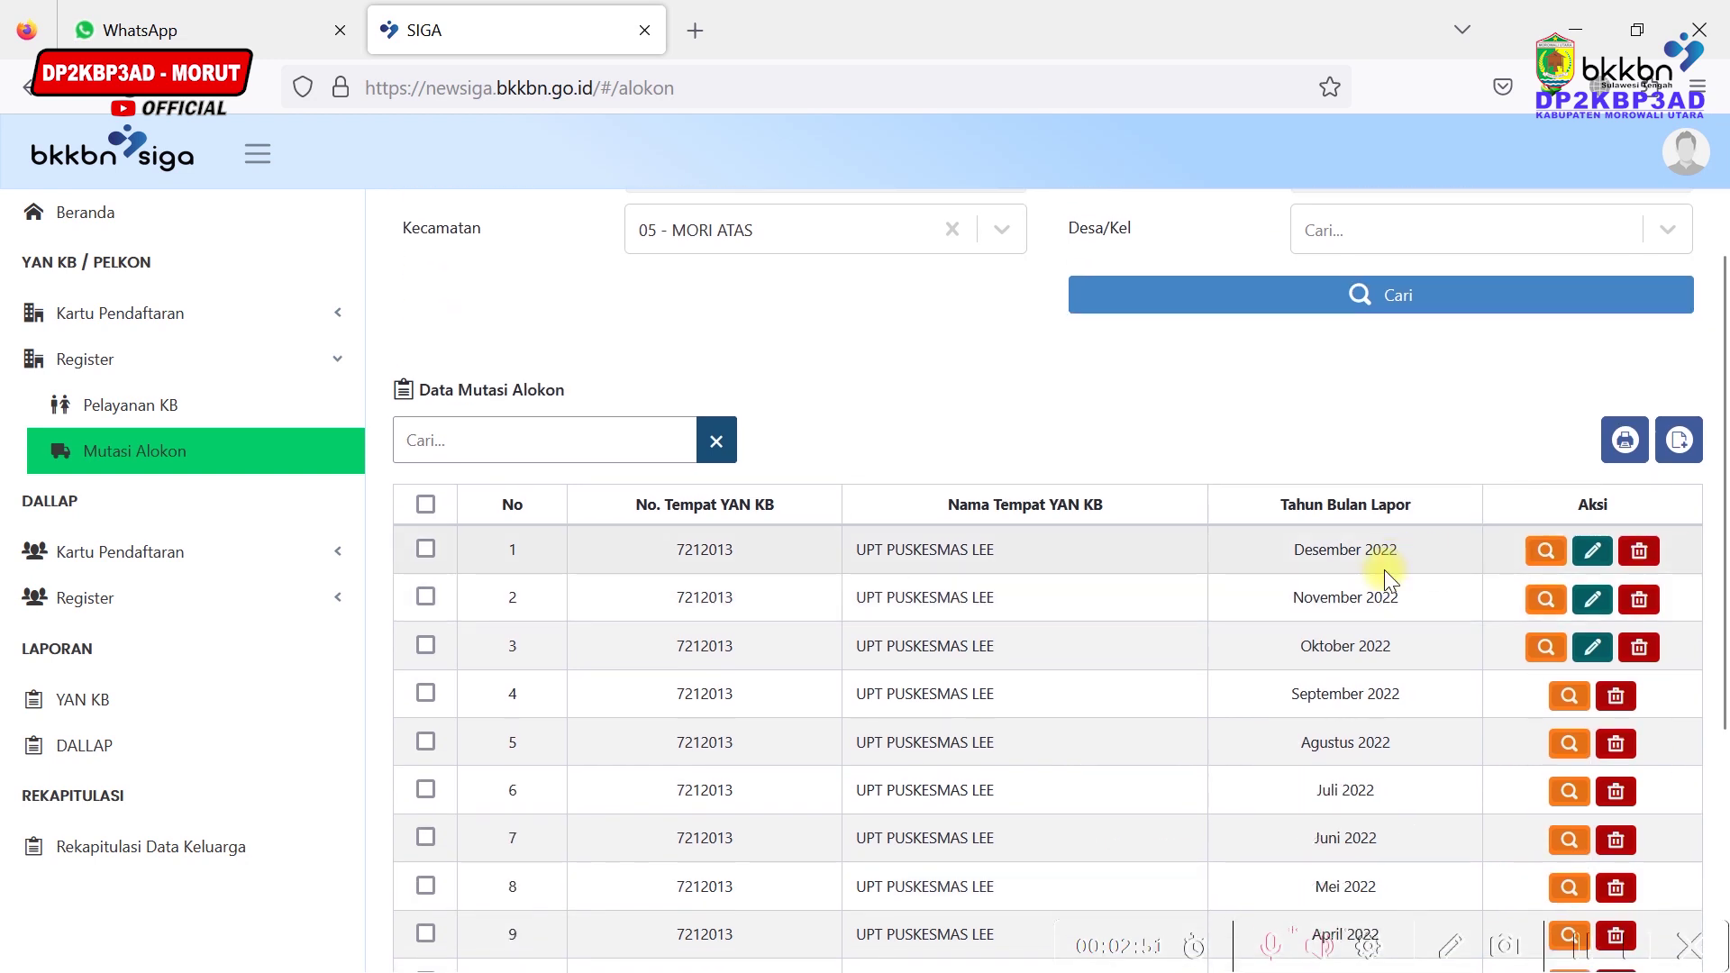
pyautogui.scroll(2, 1384, 569)
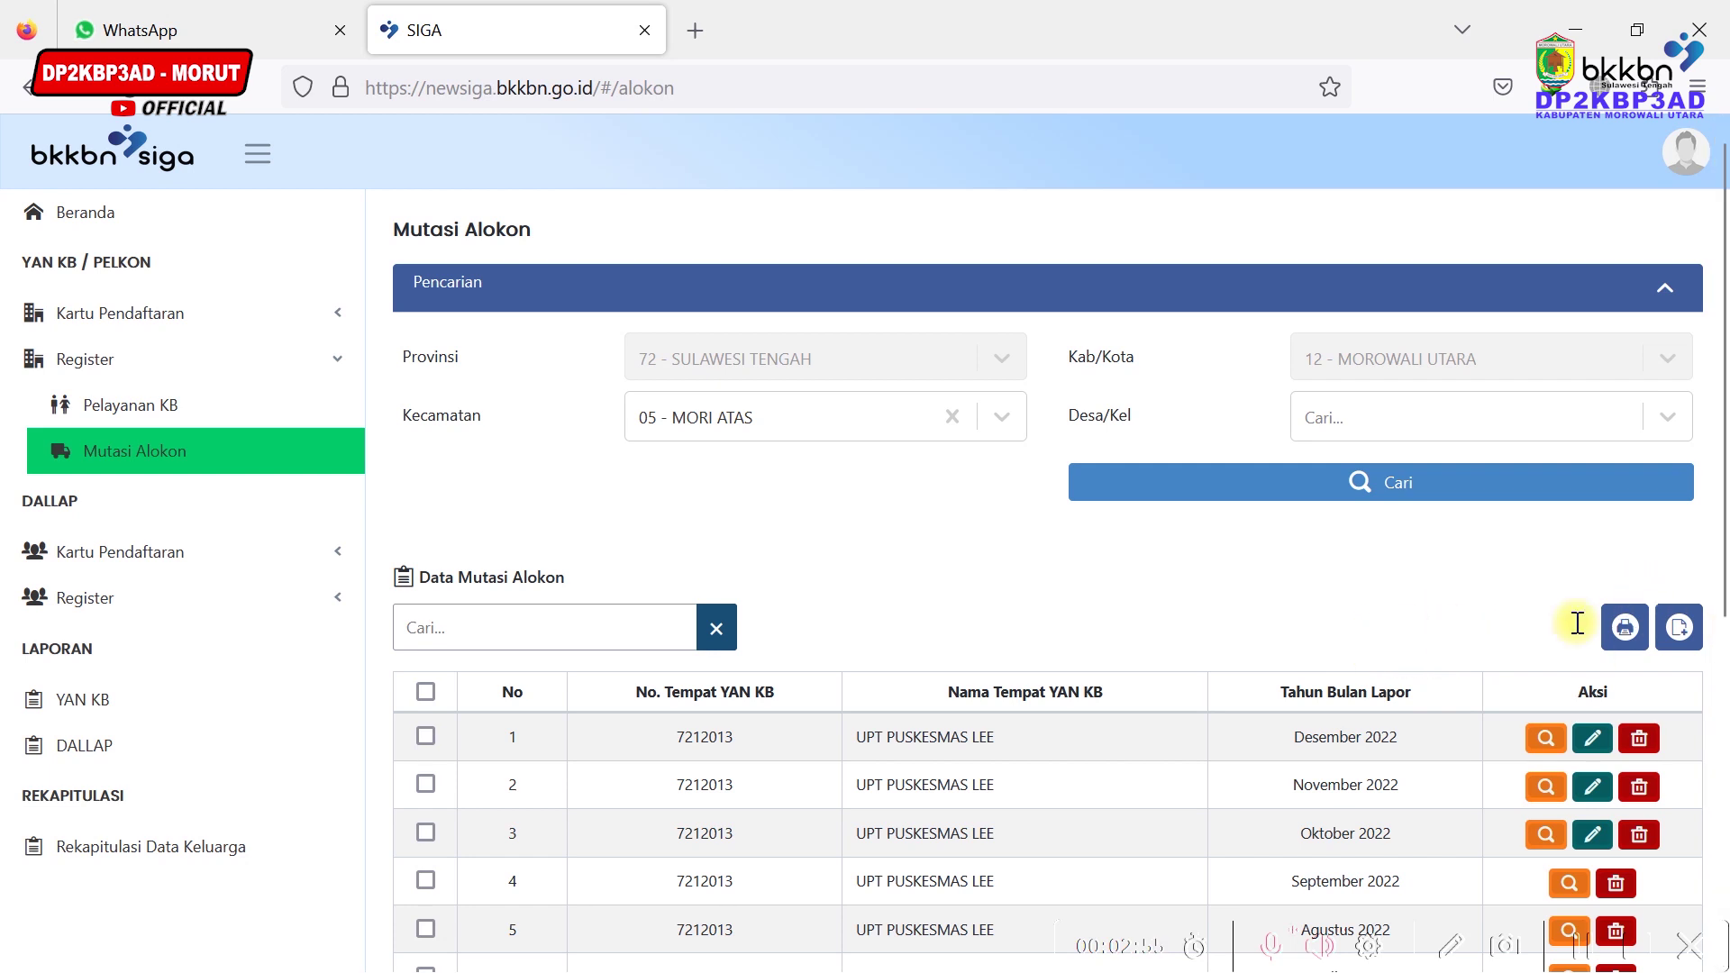
pyautogui.scroll(-2, 1343, 631)
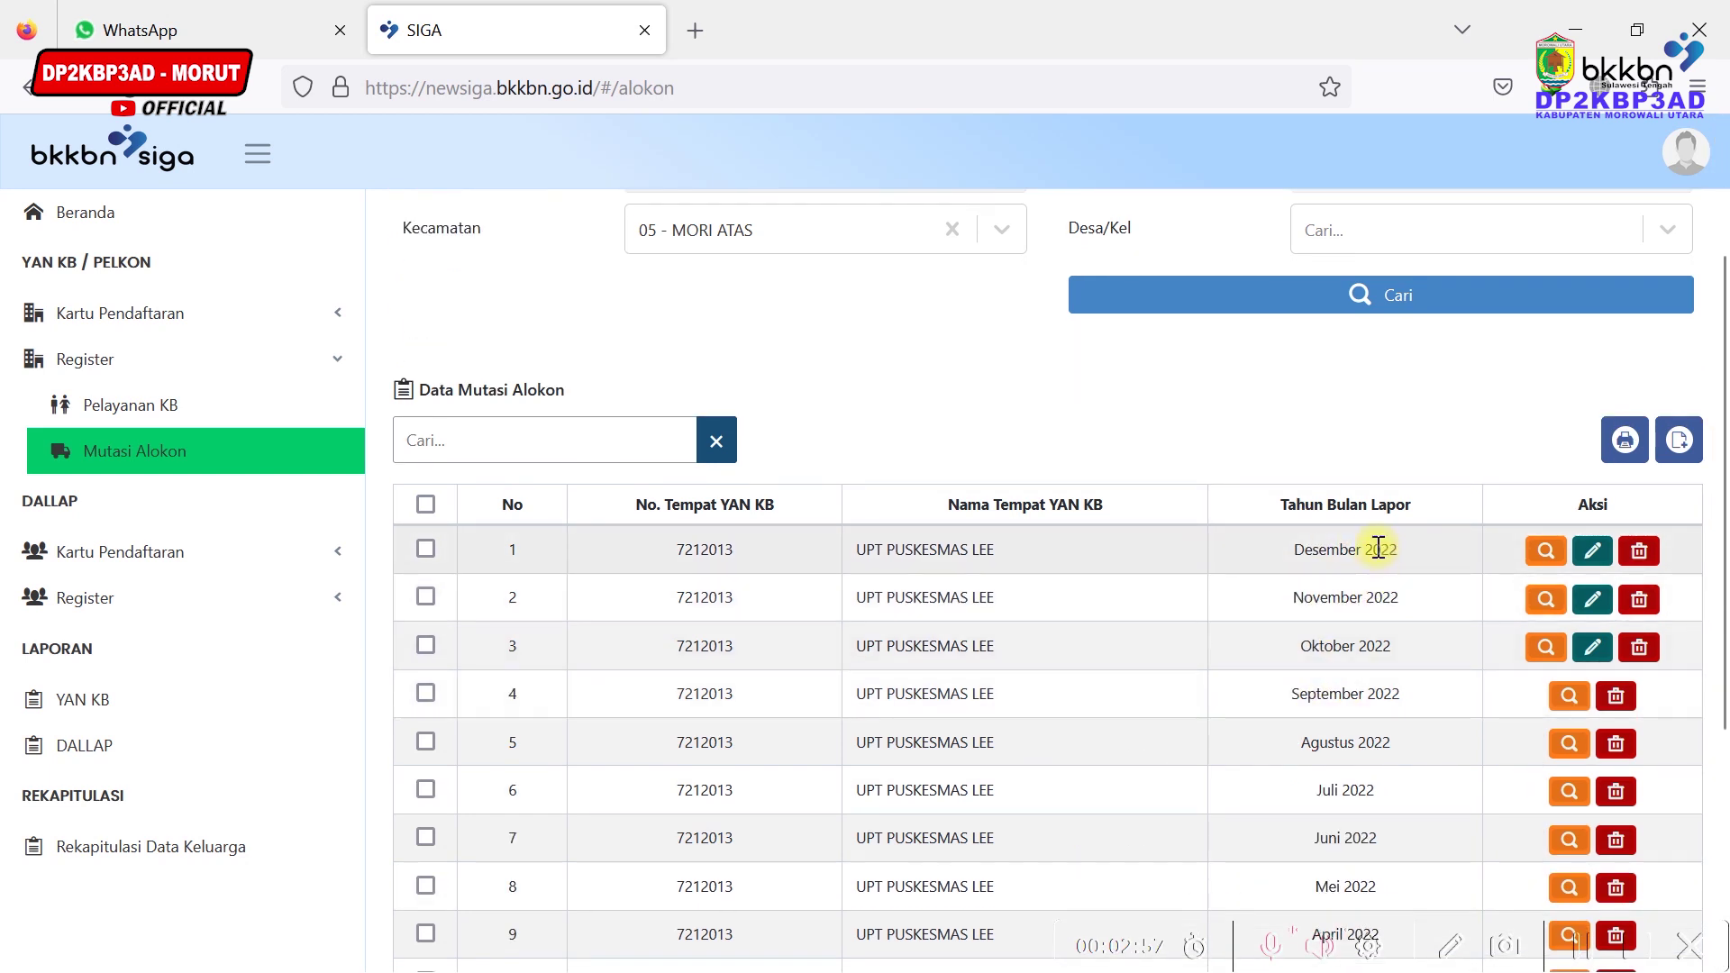
pyautogui.scroll(2, 1370, 568)
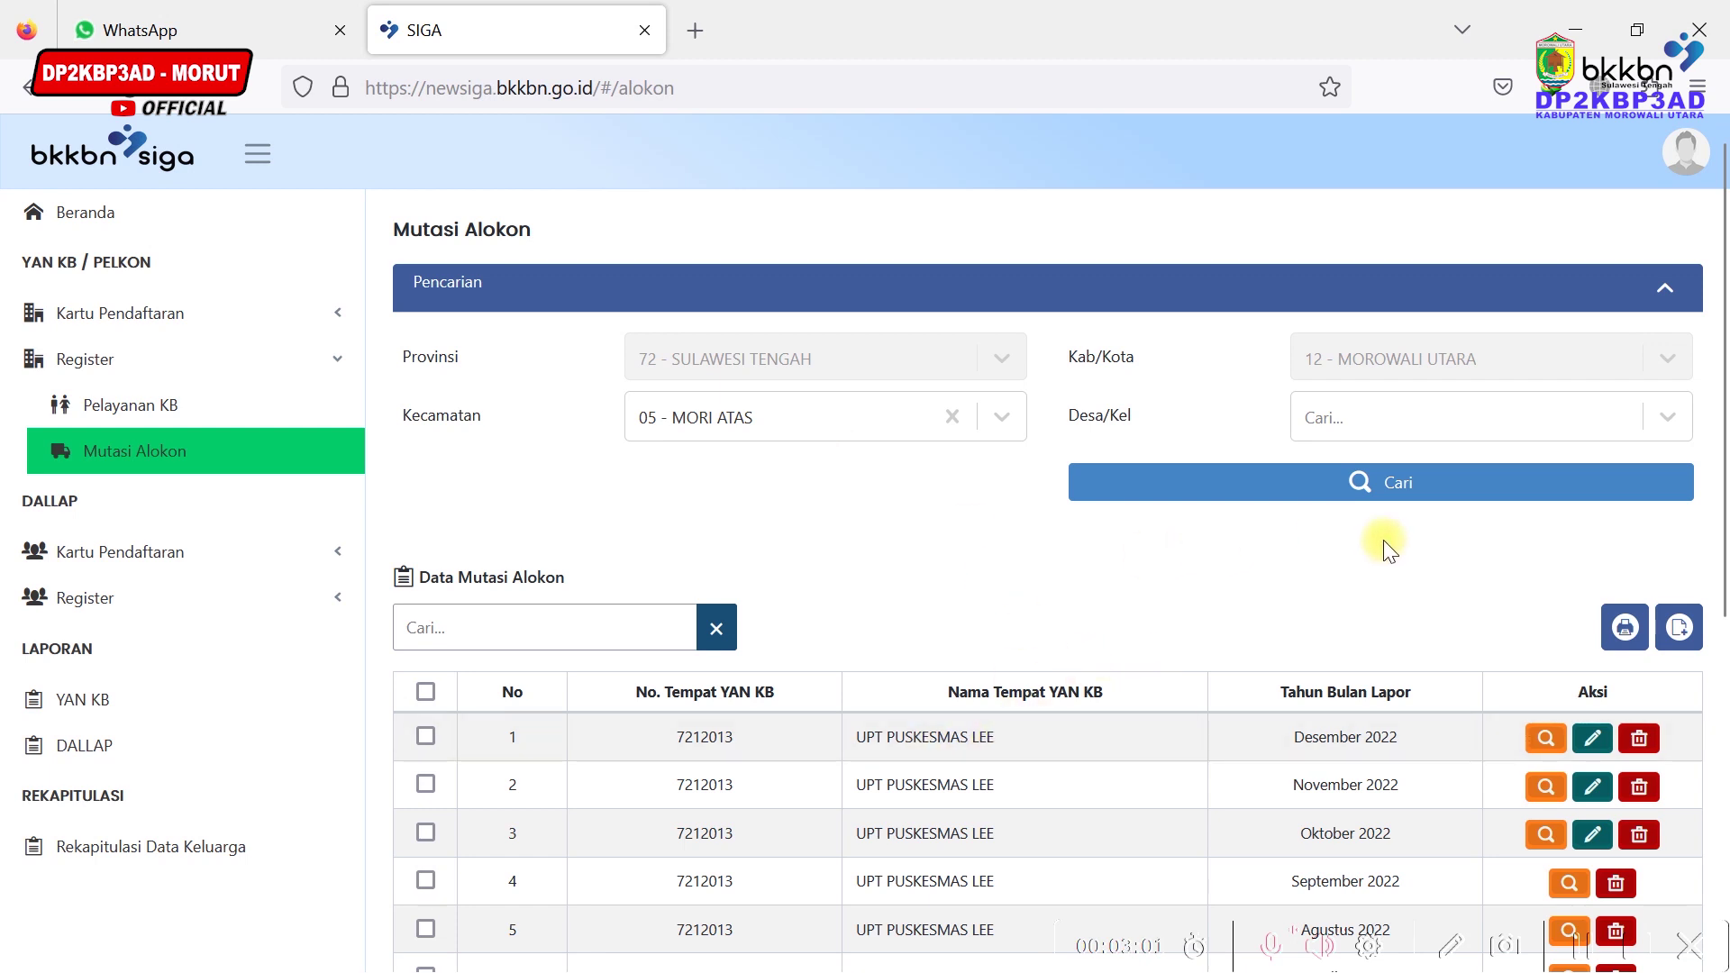
# Add a new Mutasi Alokon record for UPT PUSKESMAS LEE and set its report month to Januari, keeping the year 2023
pyautogui.click(1679, 628)
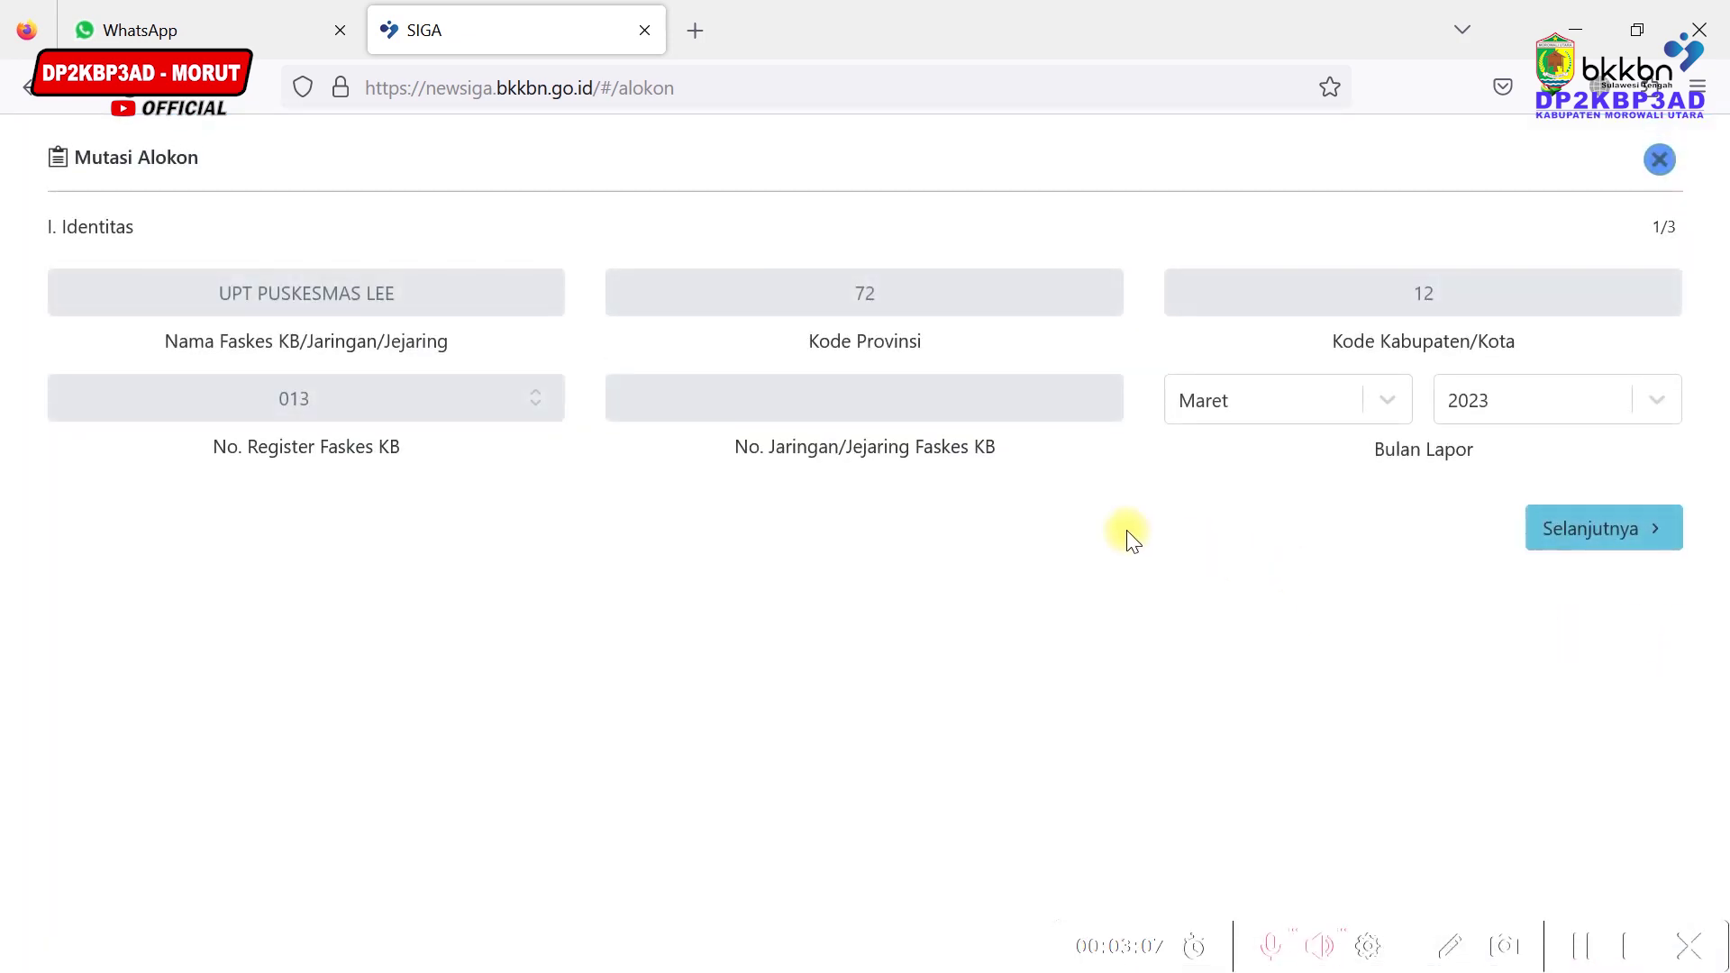
pyautogui.click(1401, 402)
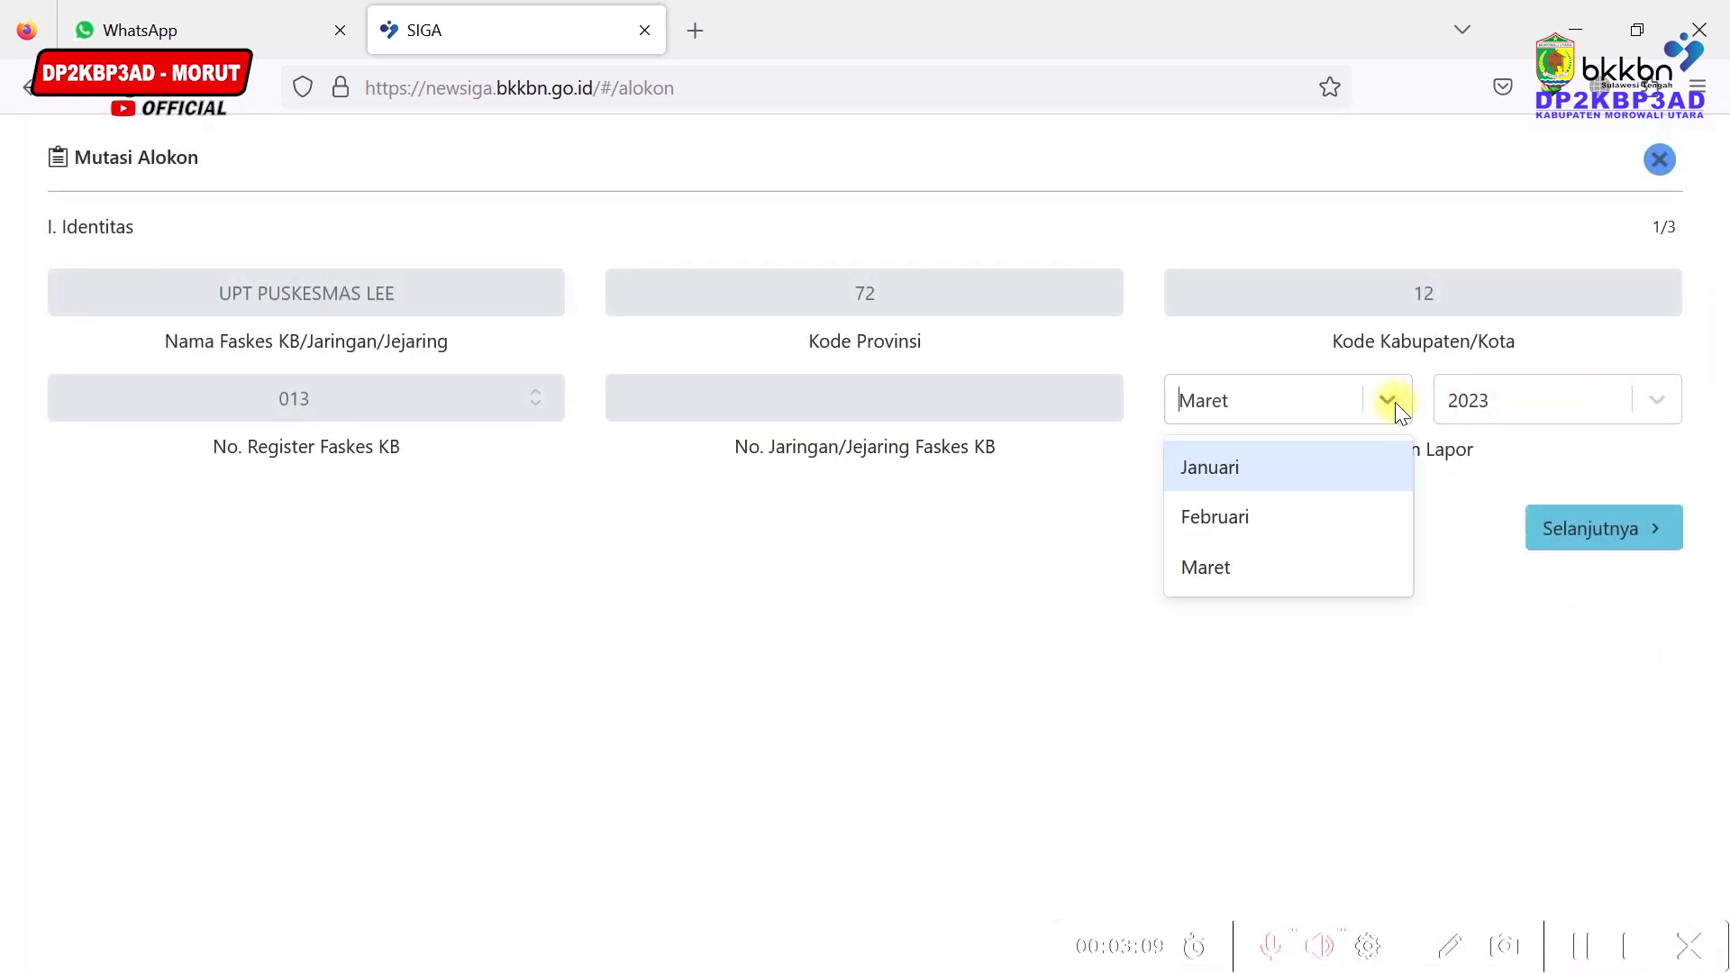
pyautogui.click(1267, 478)
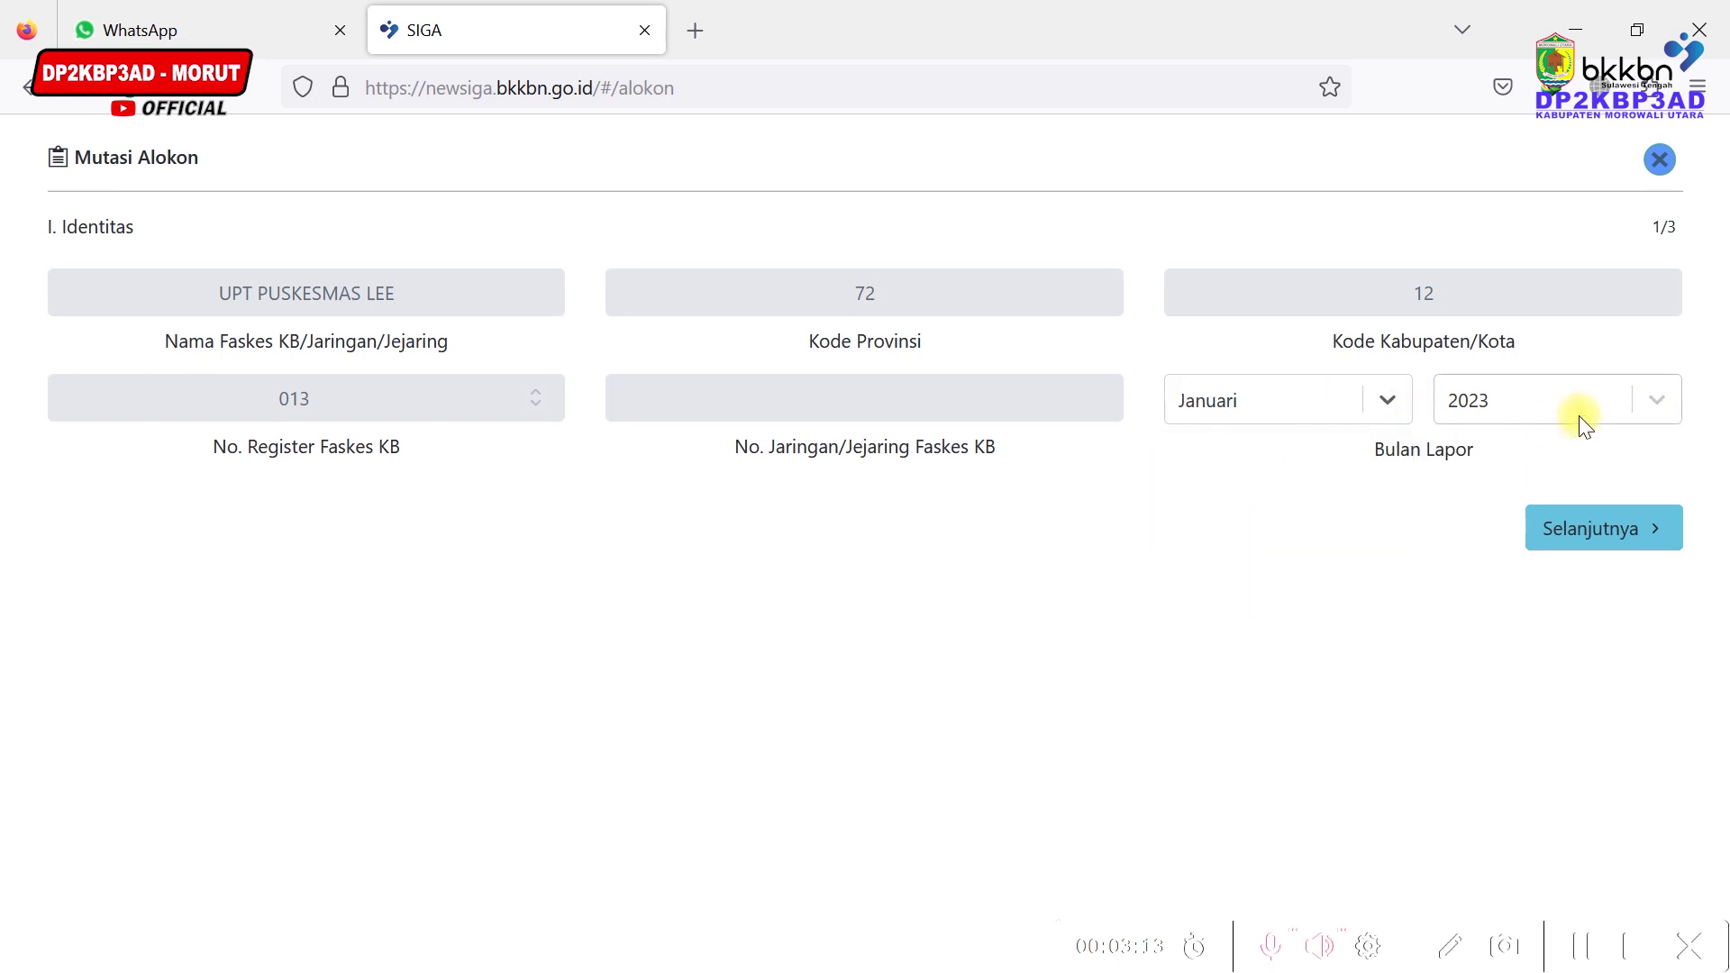
pyautogui.click(1655, 405)
pyautogui.click(1655, 406)
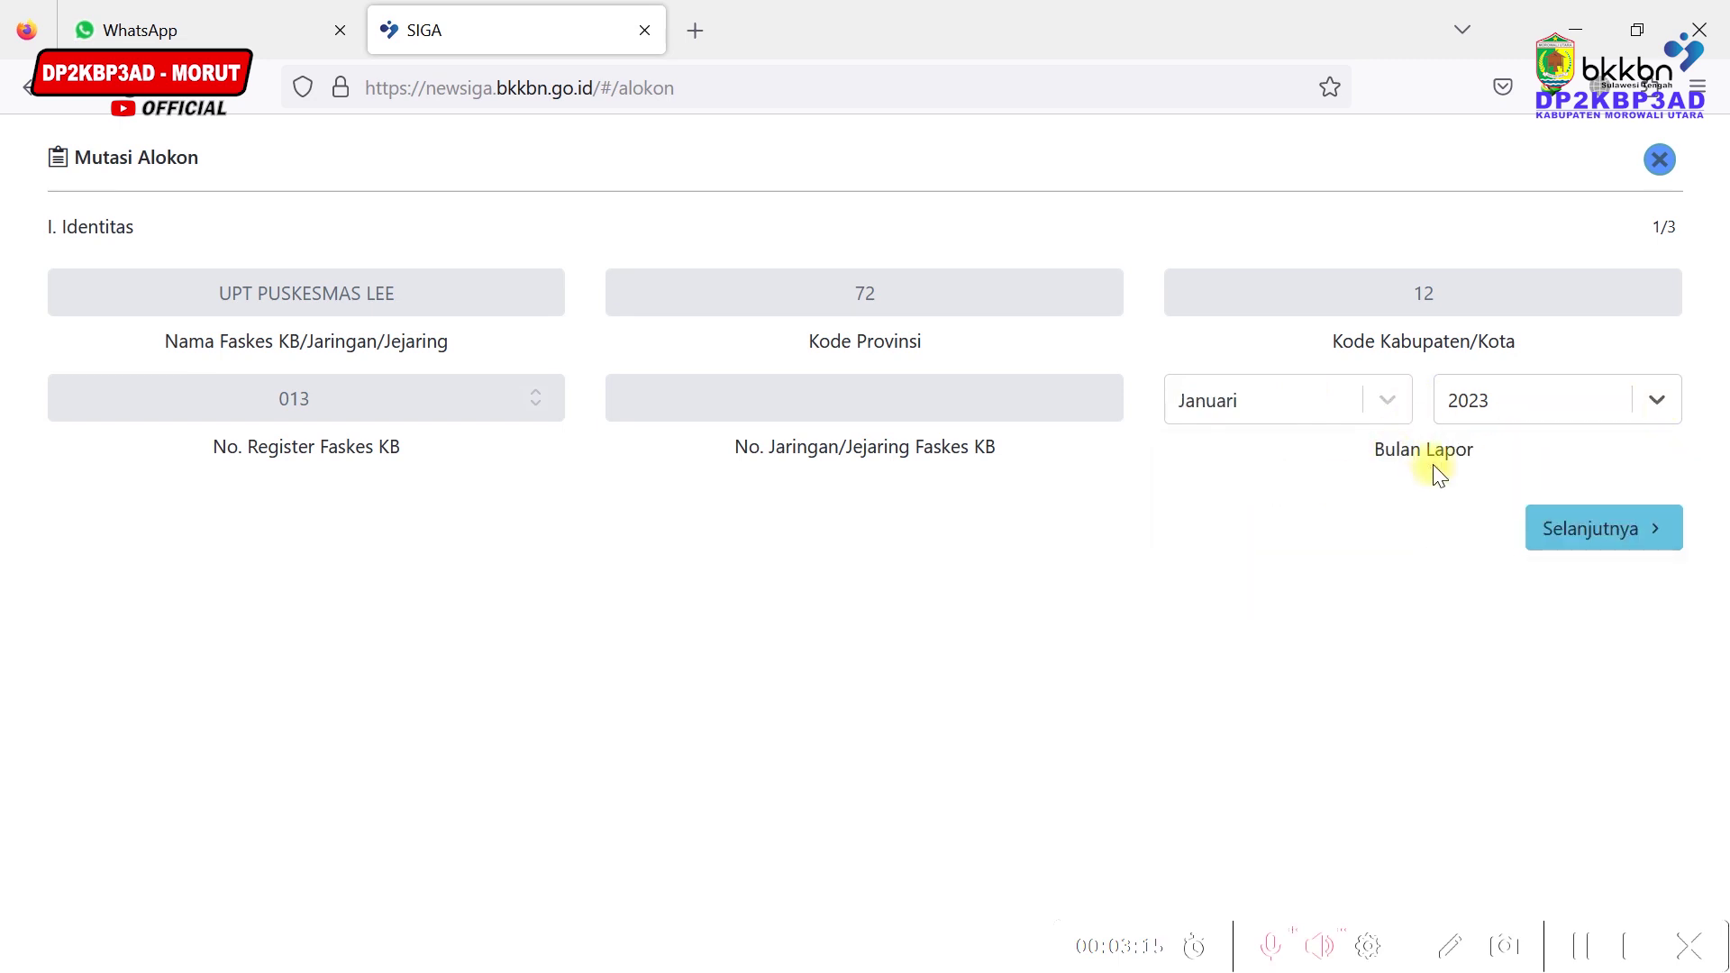
# Proceed to the Data Mutasi section and set the mutation's Tanggal to 05/01/2023
pyautogui.click(1656, 532)
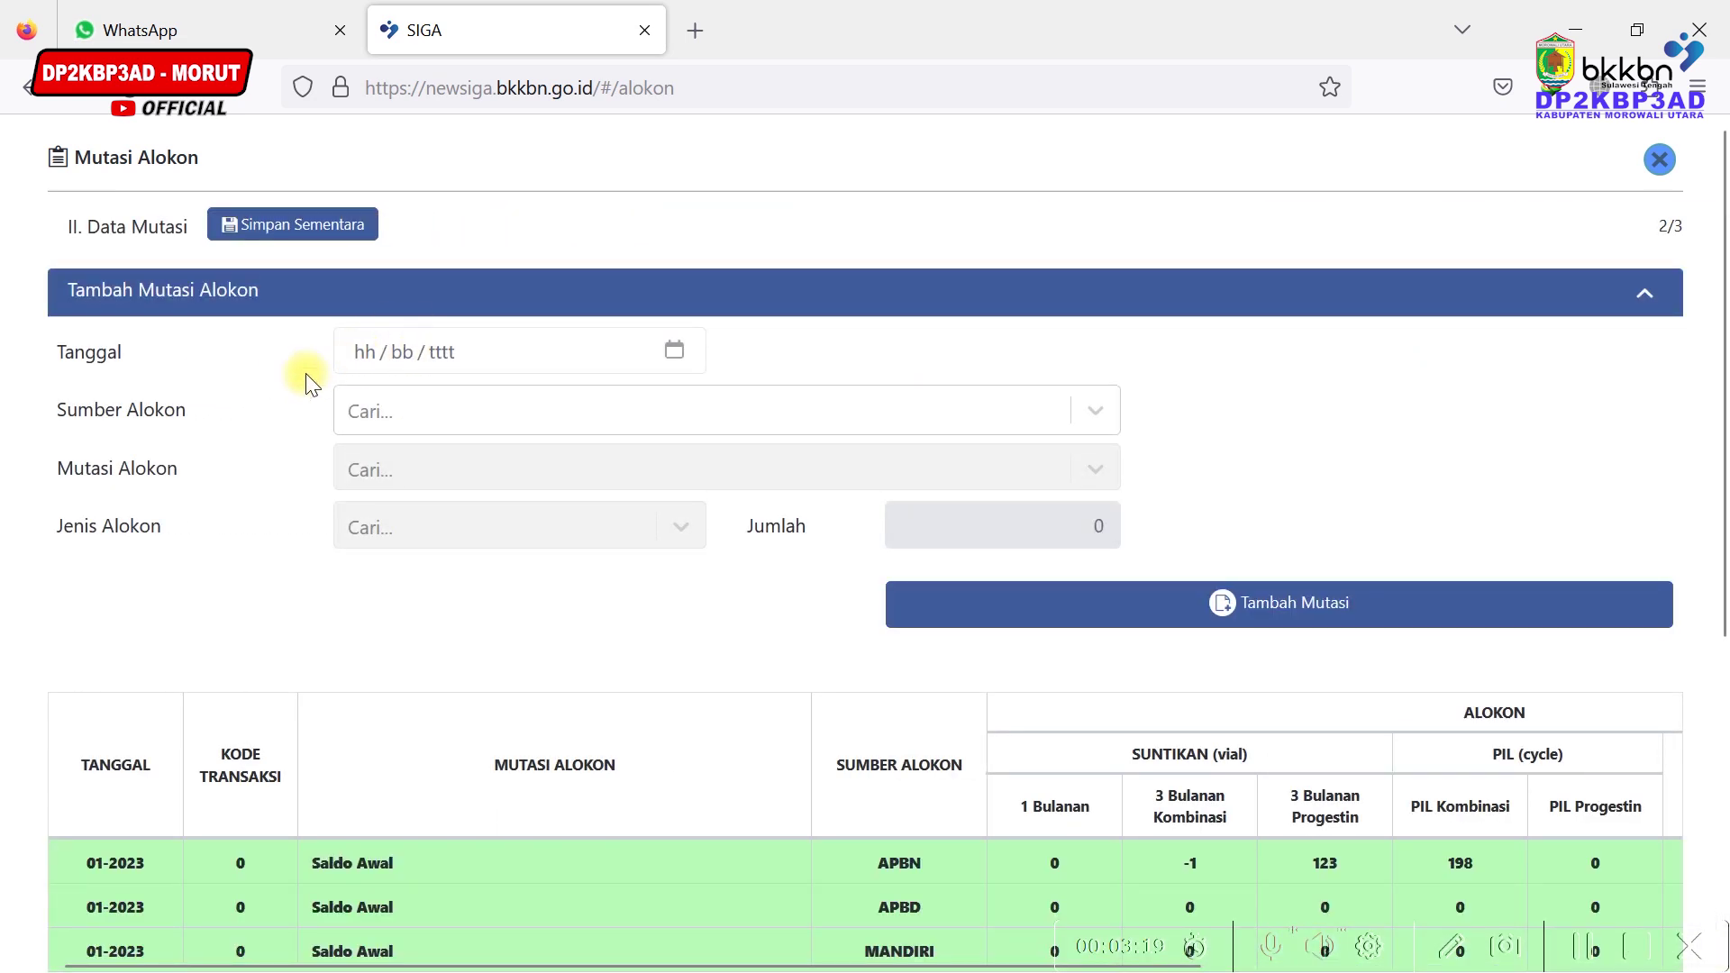
pyautogui.scroll(-5, 409, 422)
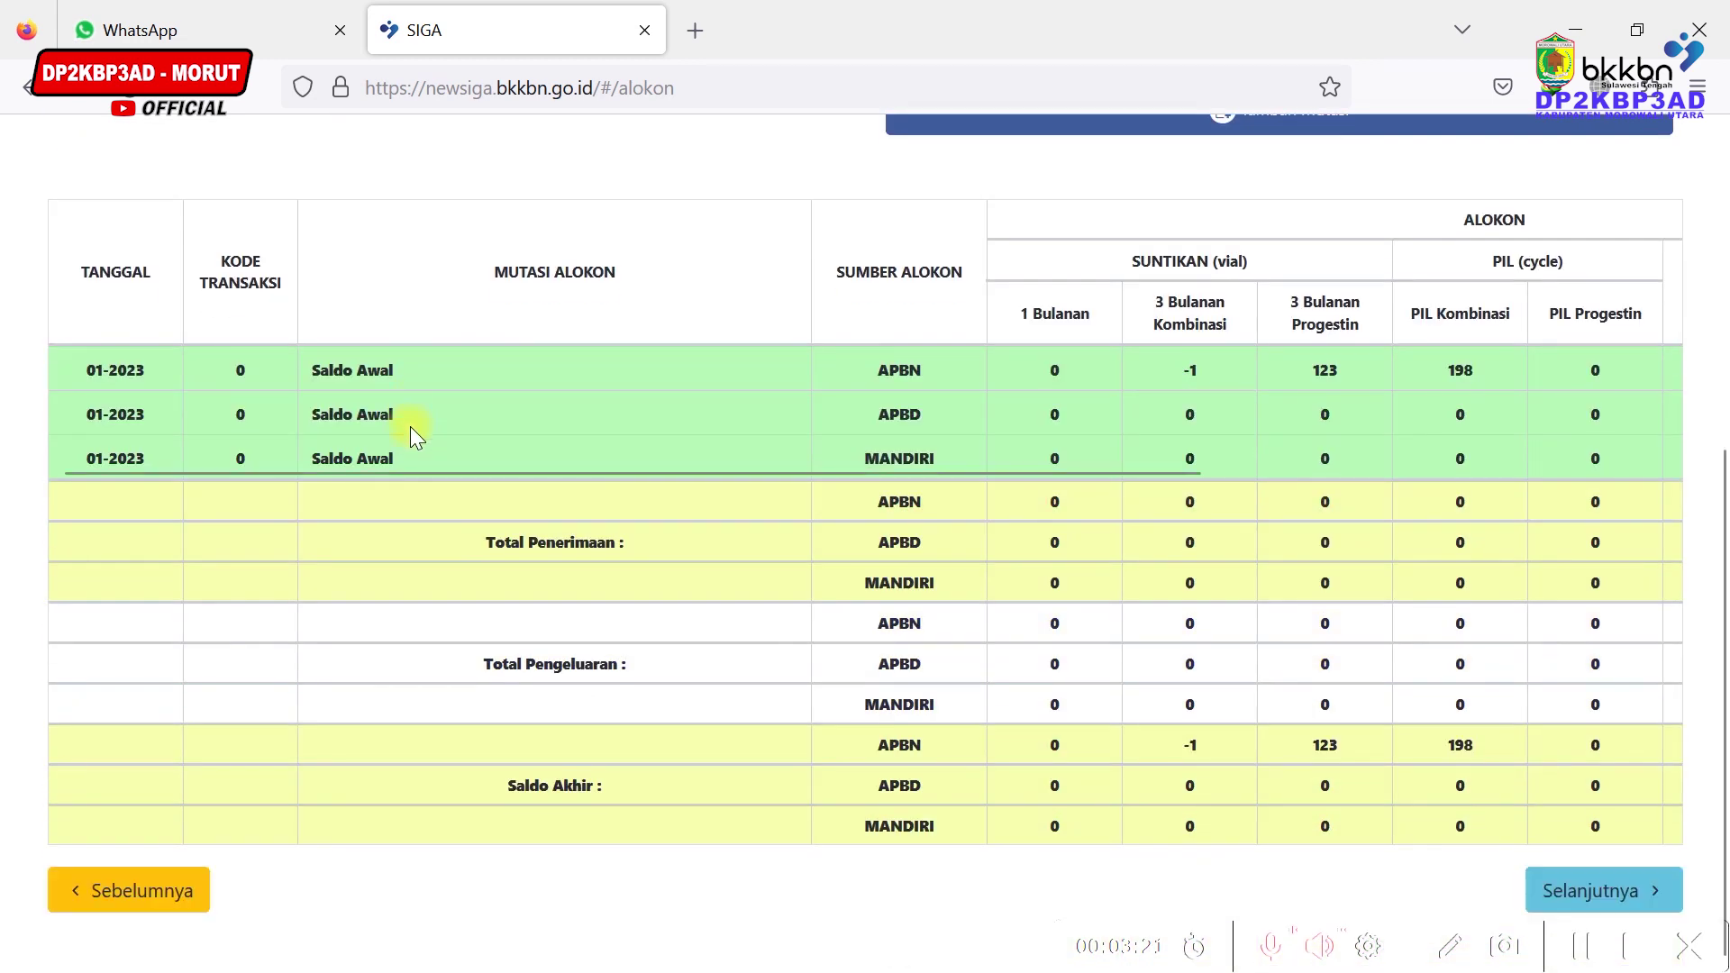
pyautogui.scroll(5, 409, 425)
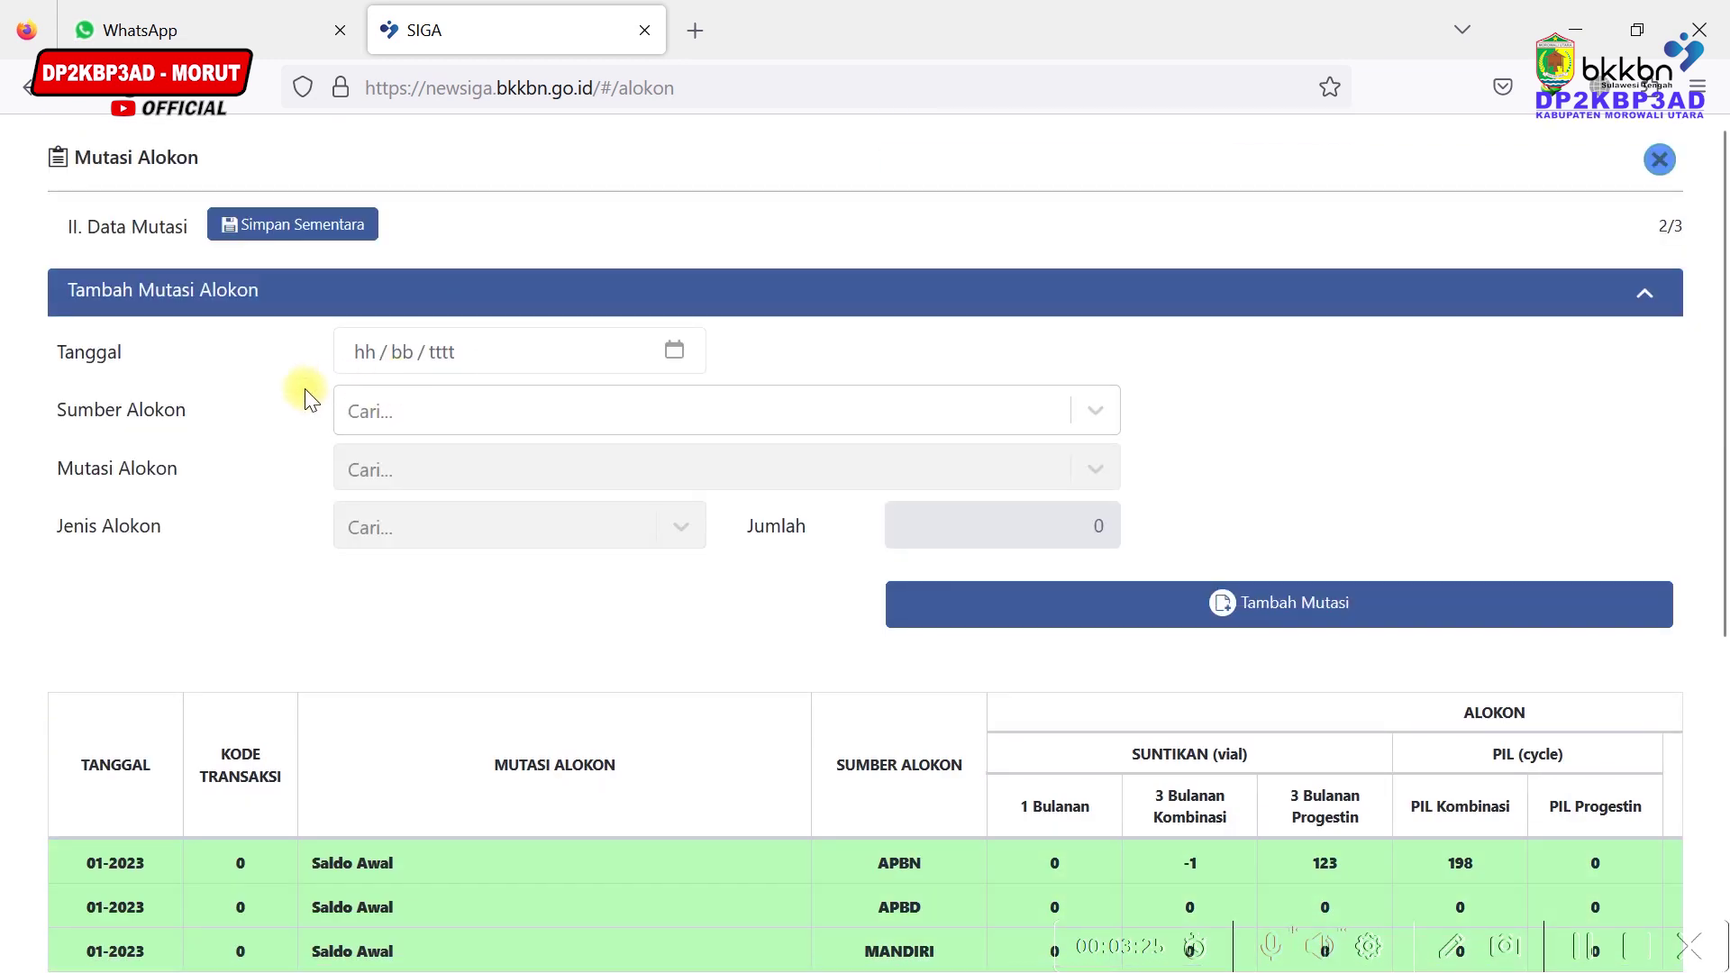
pyautogui.click(364, 360)
pyautogui.click(295, 354)
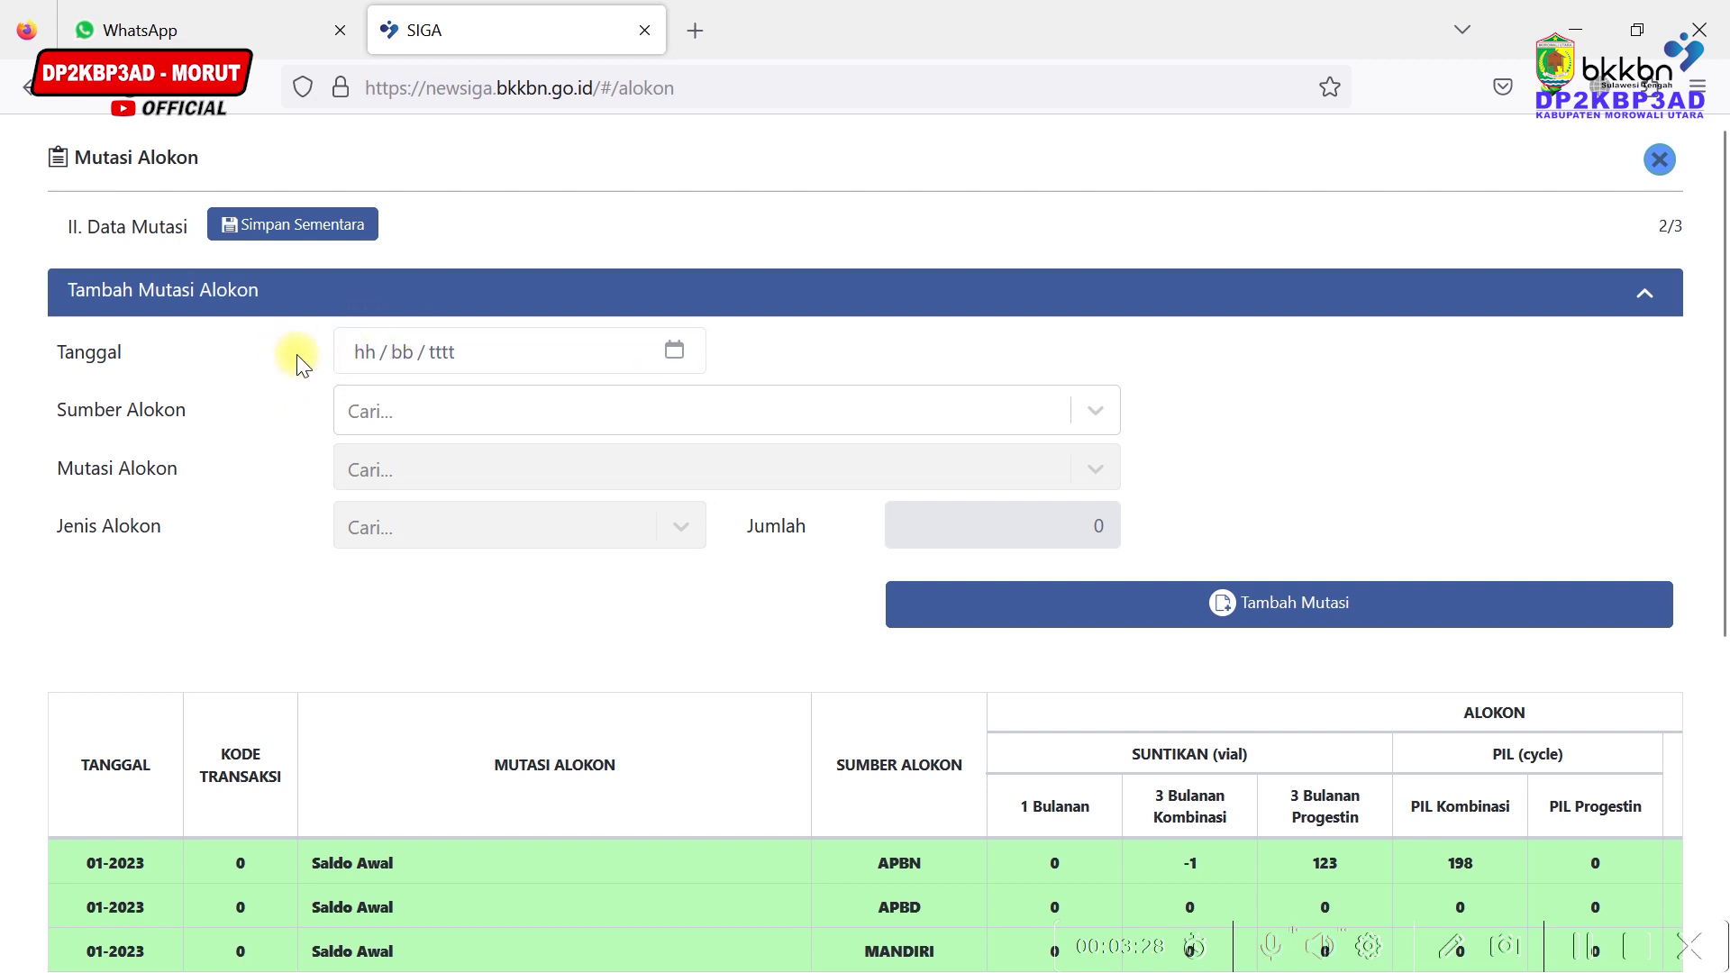
pyautogui.click(360, 354)
pyautogui.write('0')
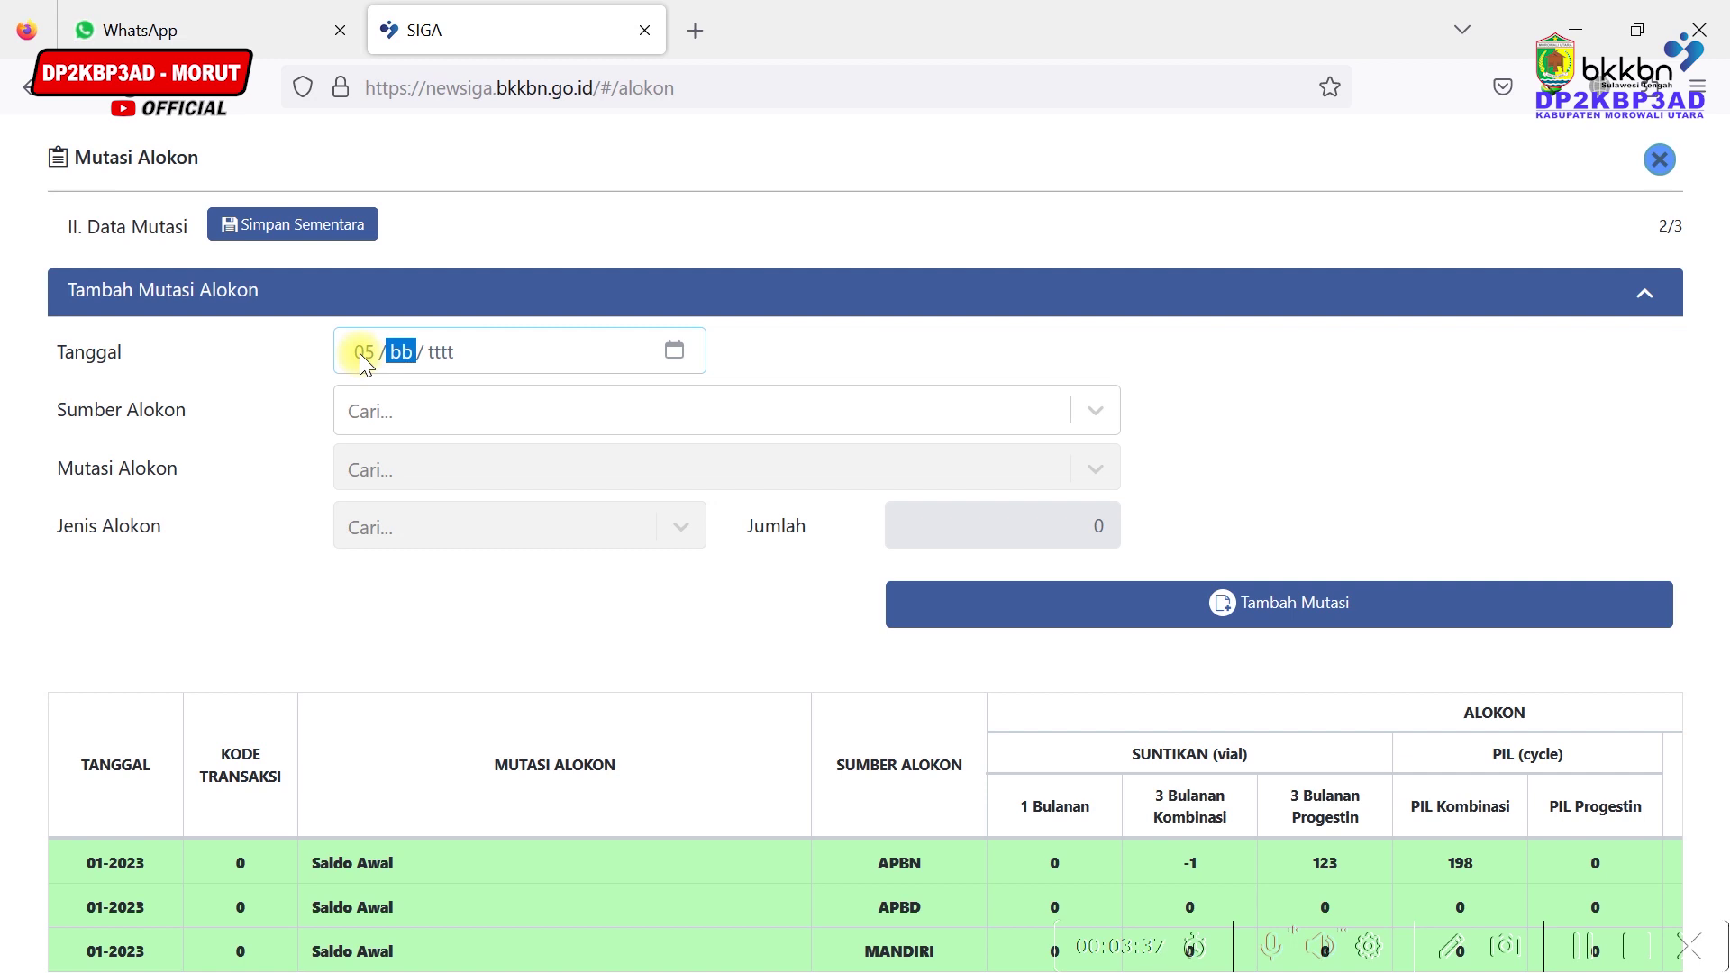
pyautogui.write('5 / 01 / 2023')
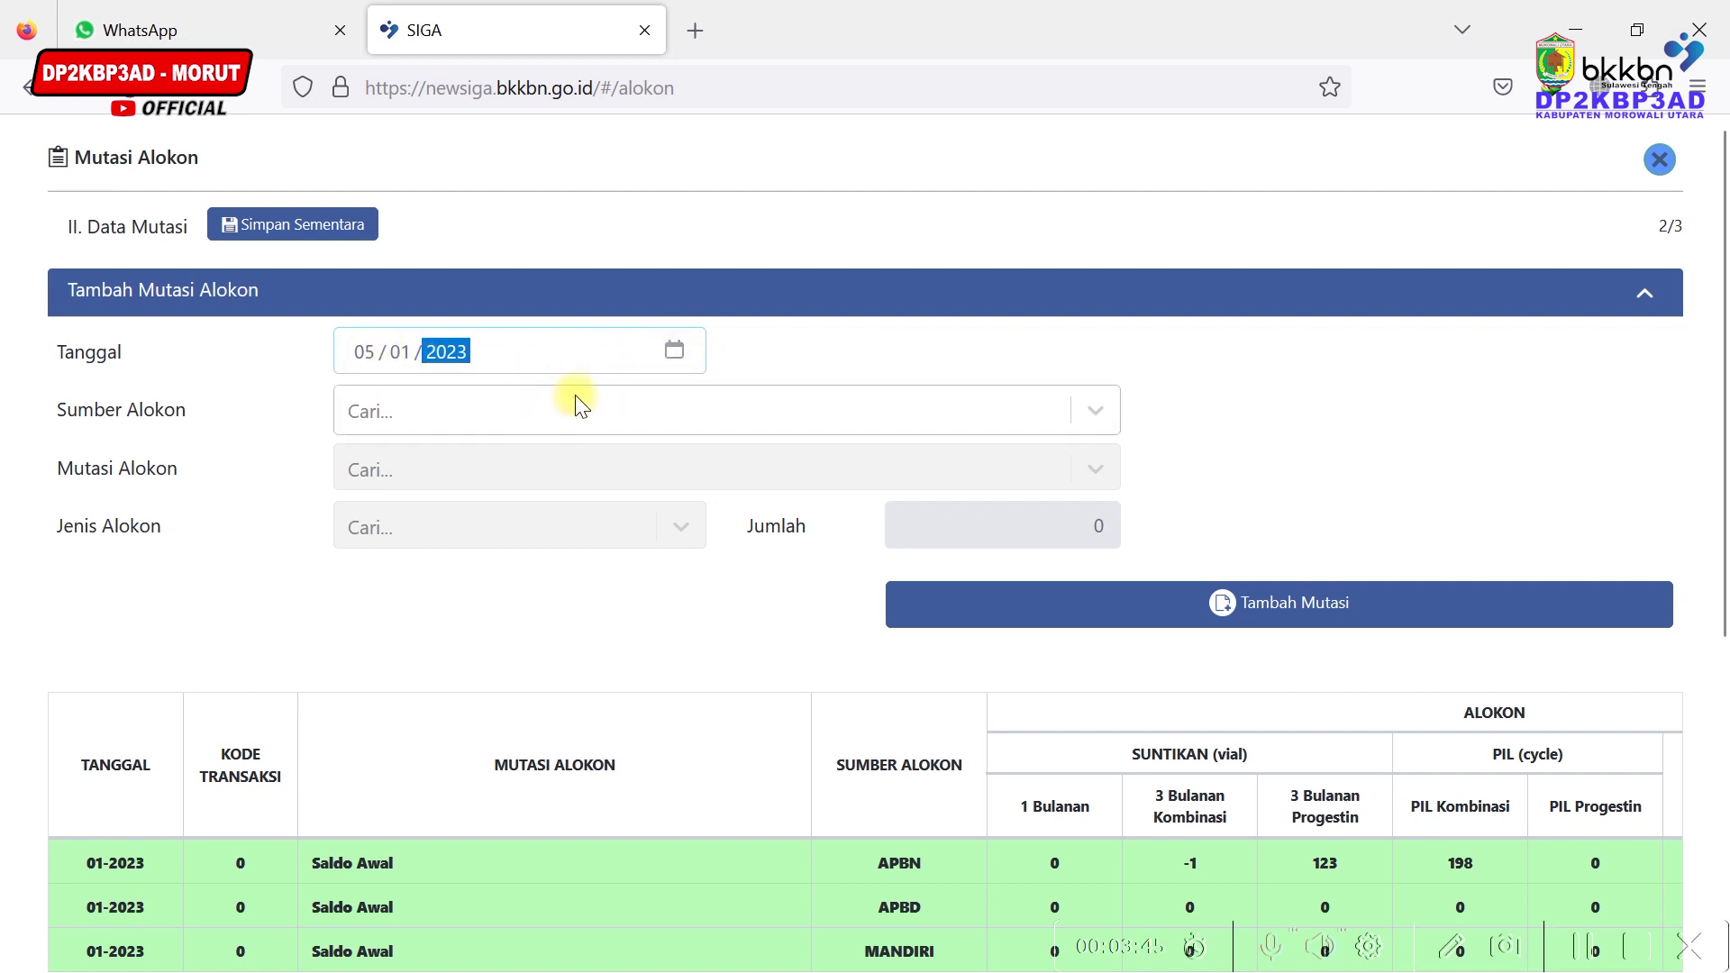
# Set Sumber Alokon to APBN and Mutasi Alokon to Penerimaan/Pembelian
pyautogui.click(755, 422)
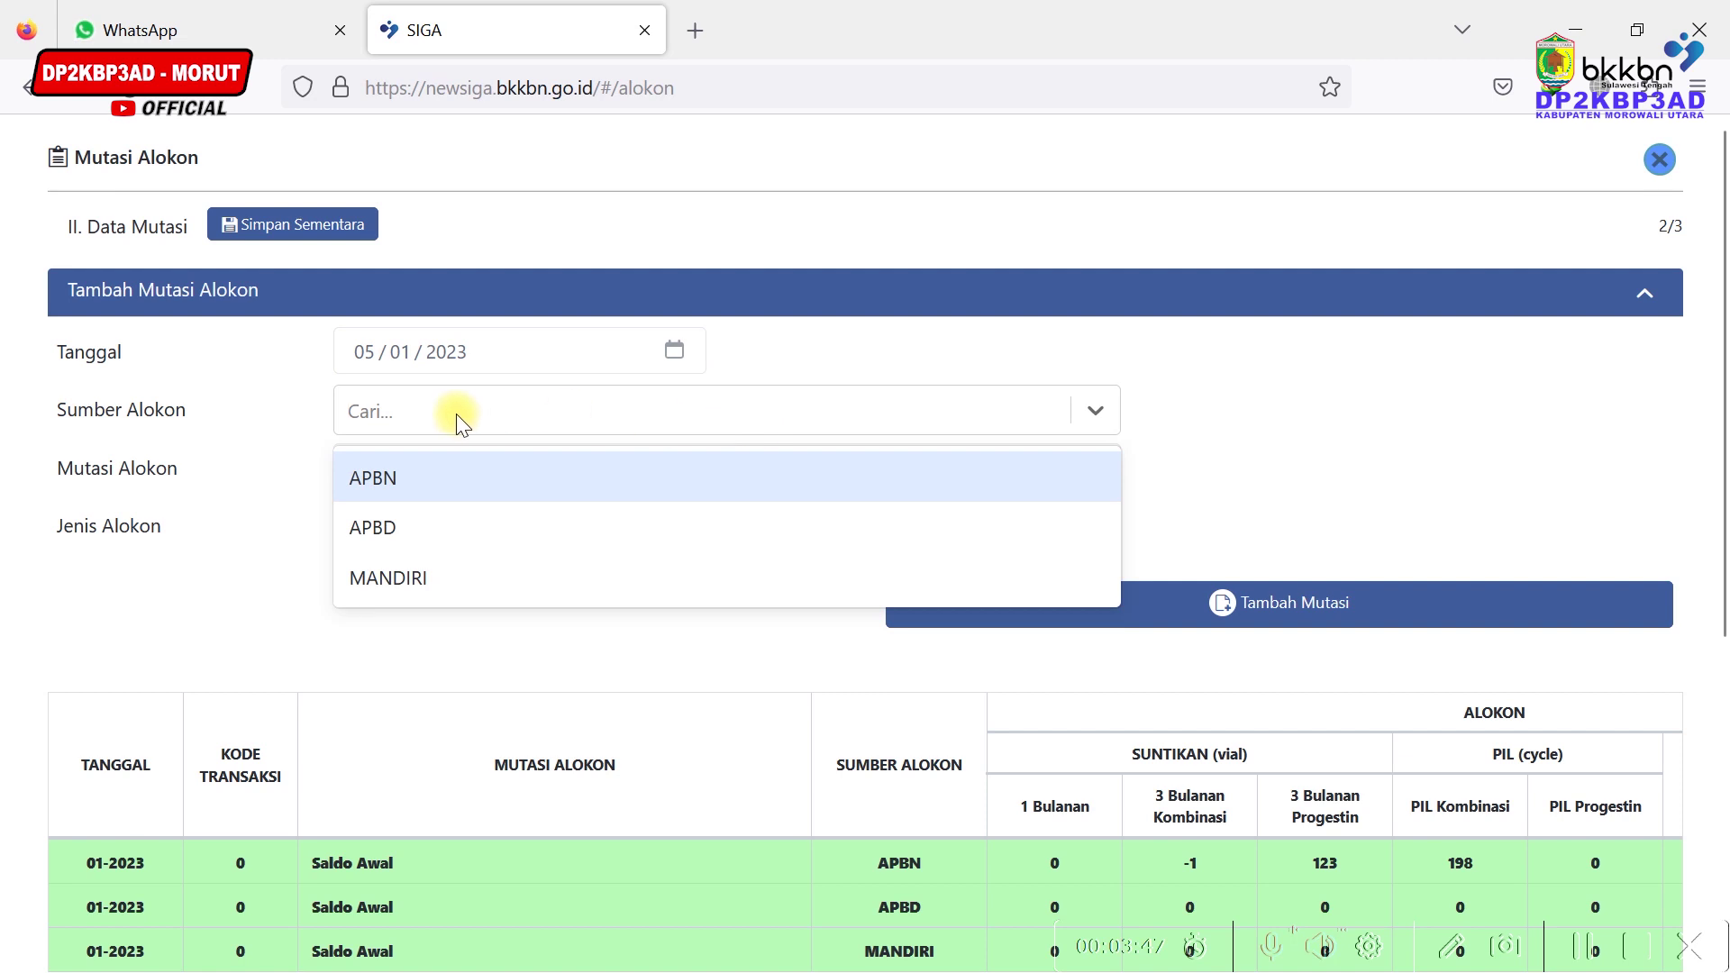
pyautogui.click(408, 472)
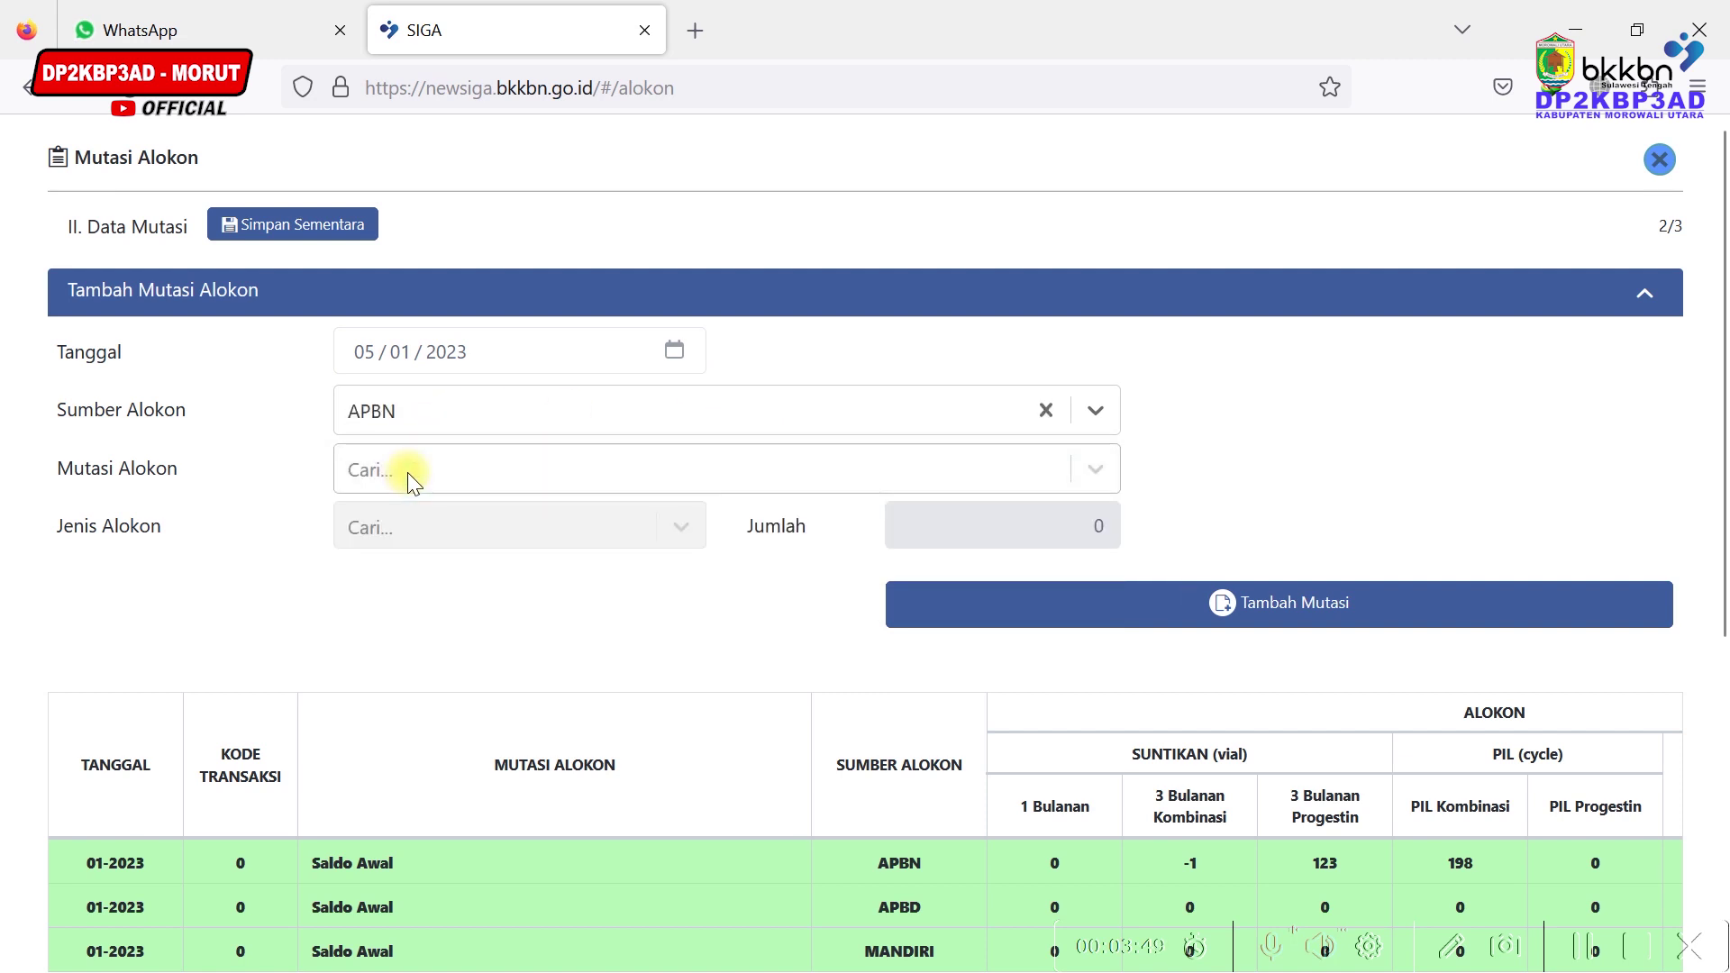
pyautogui.click(533, 469)
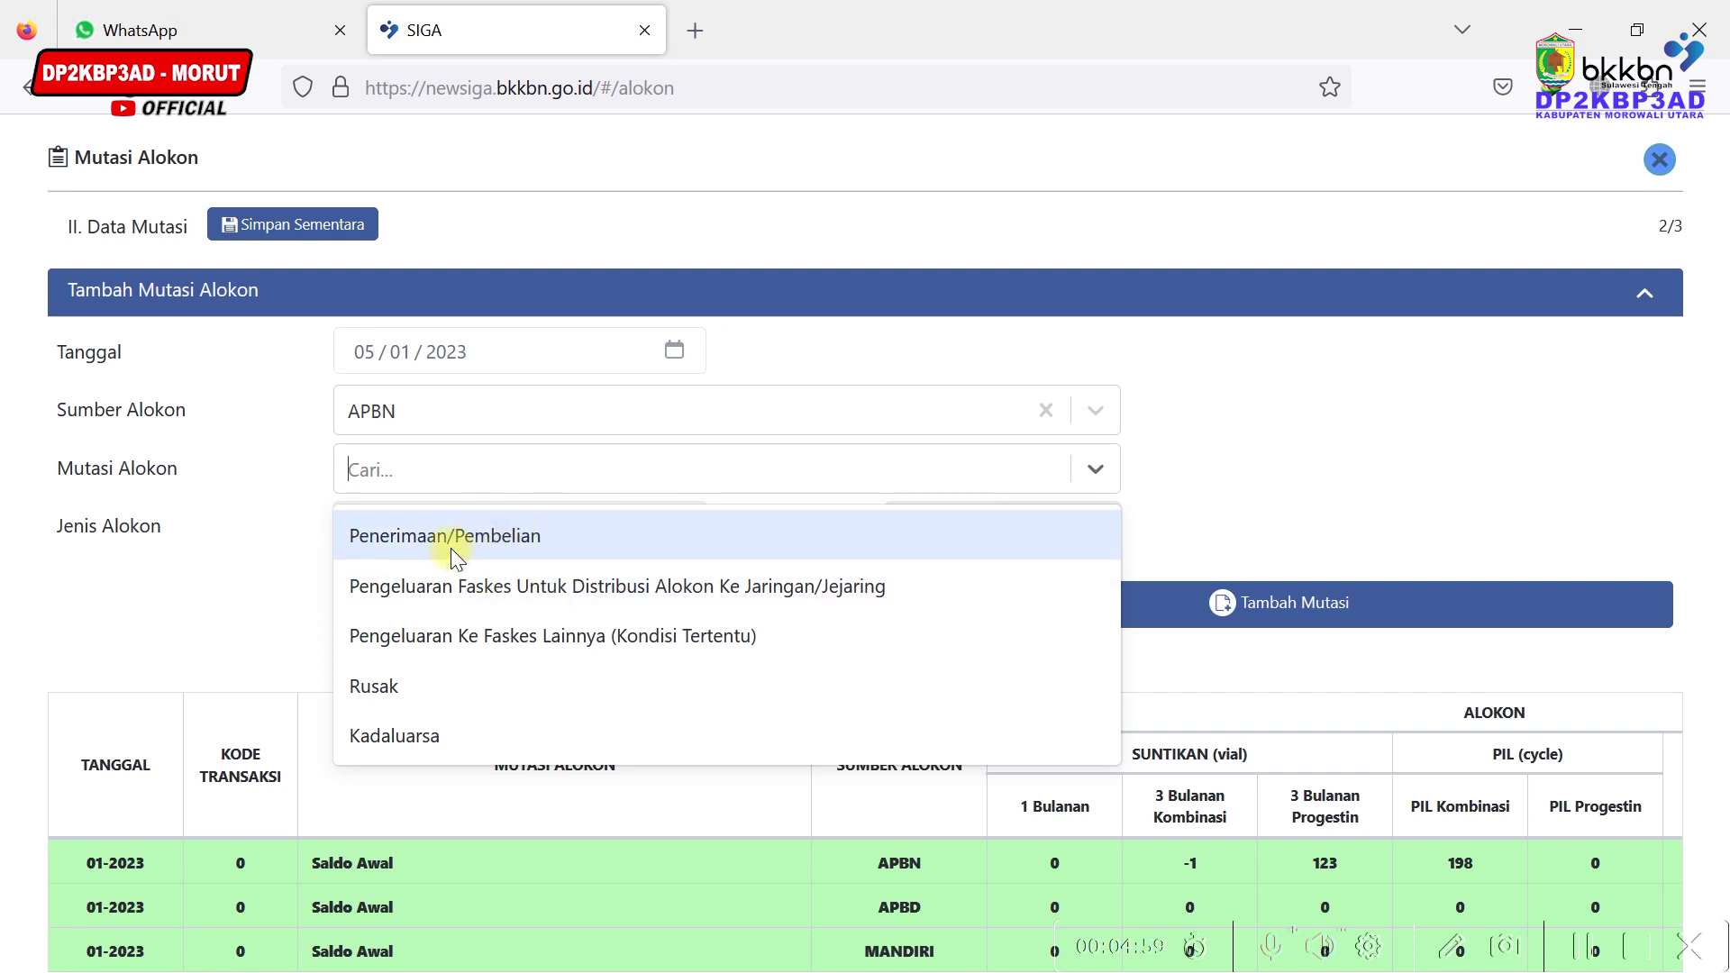
pyautogui.click(478, 538)
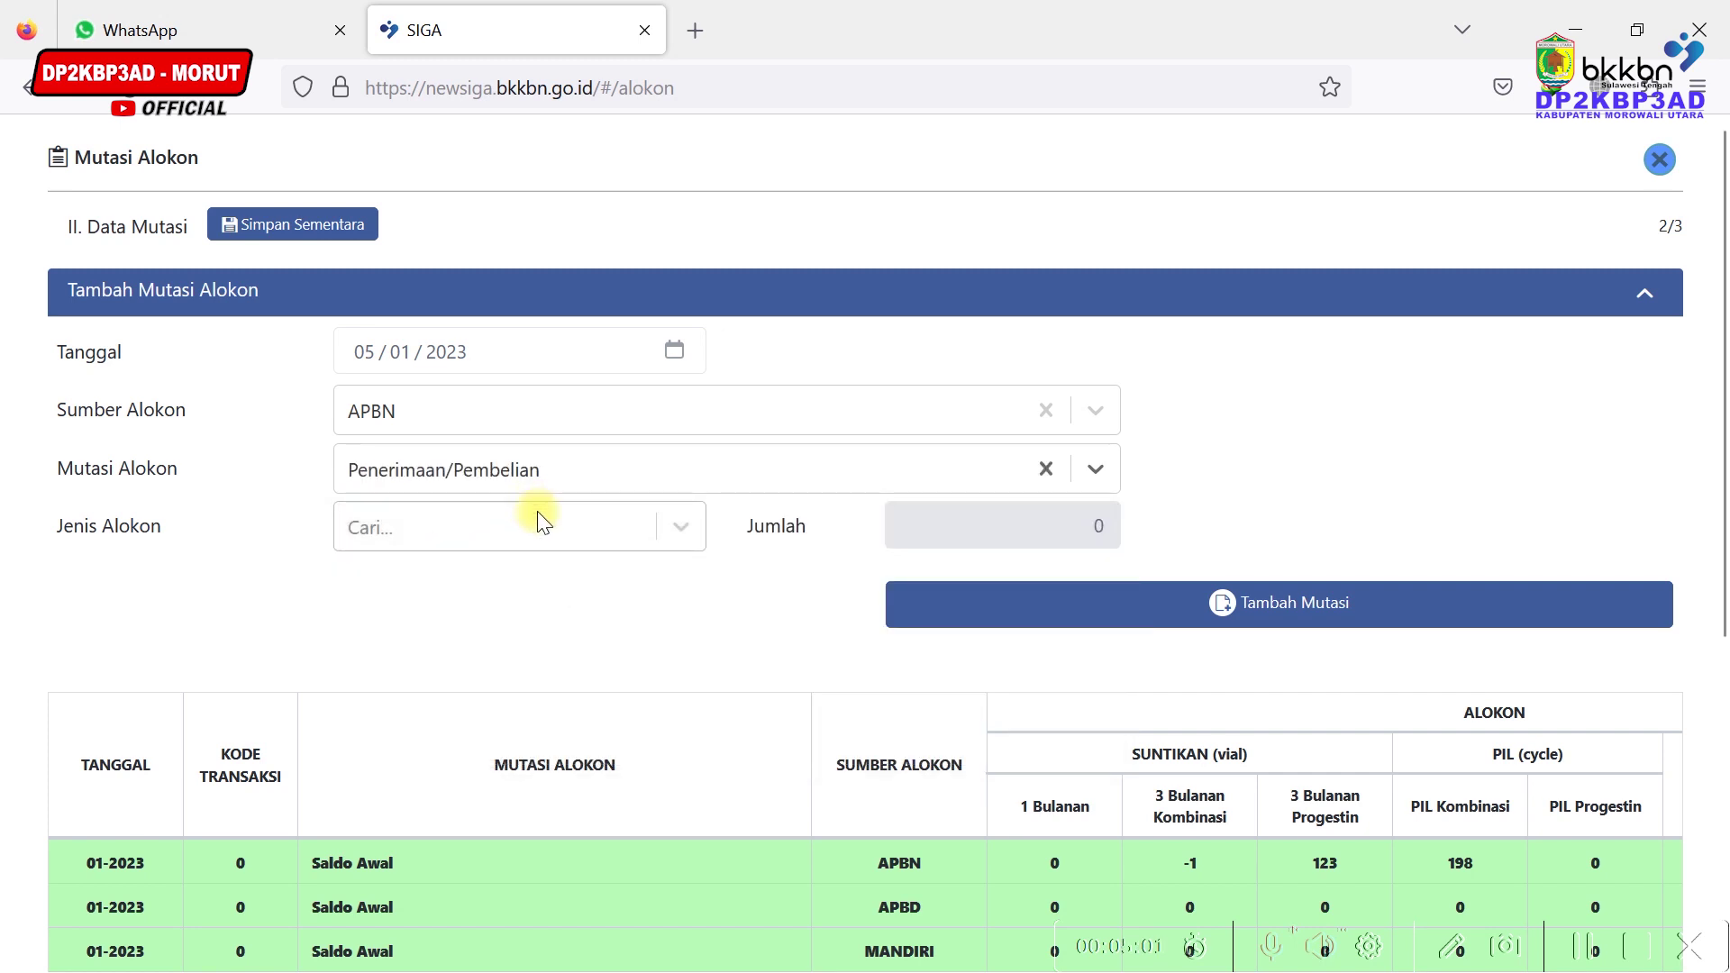
pyautogui.click(557, 476)
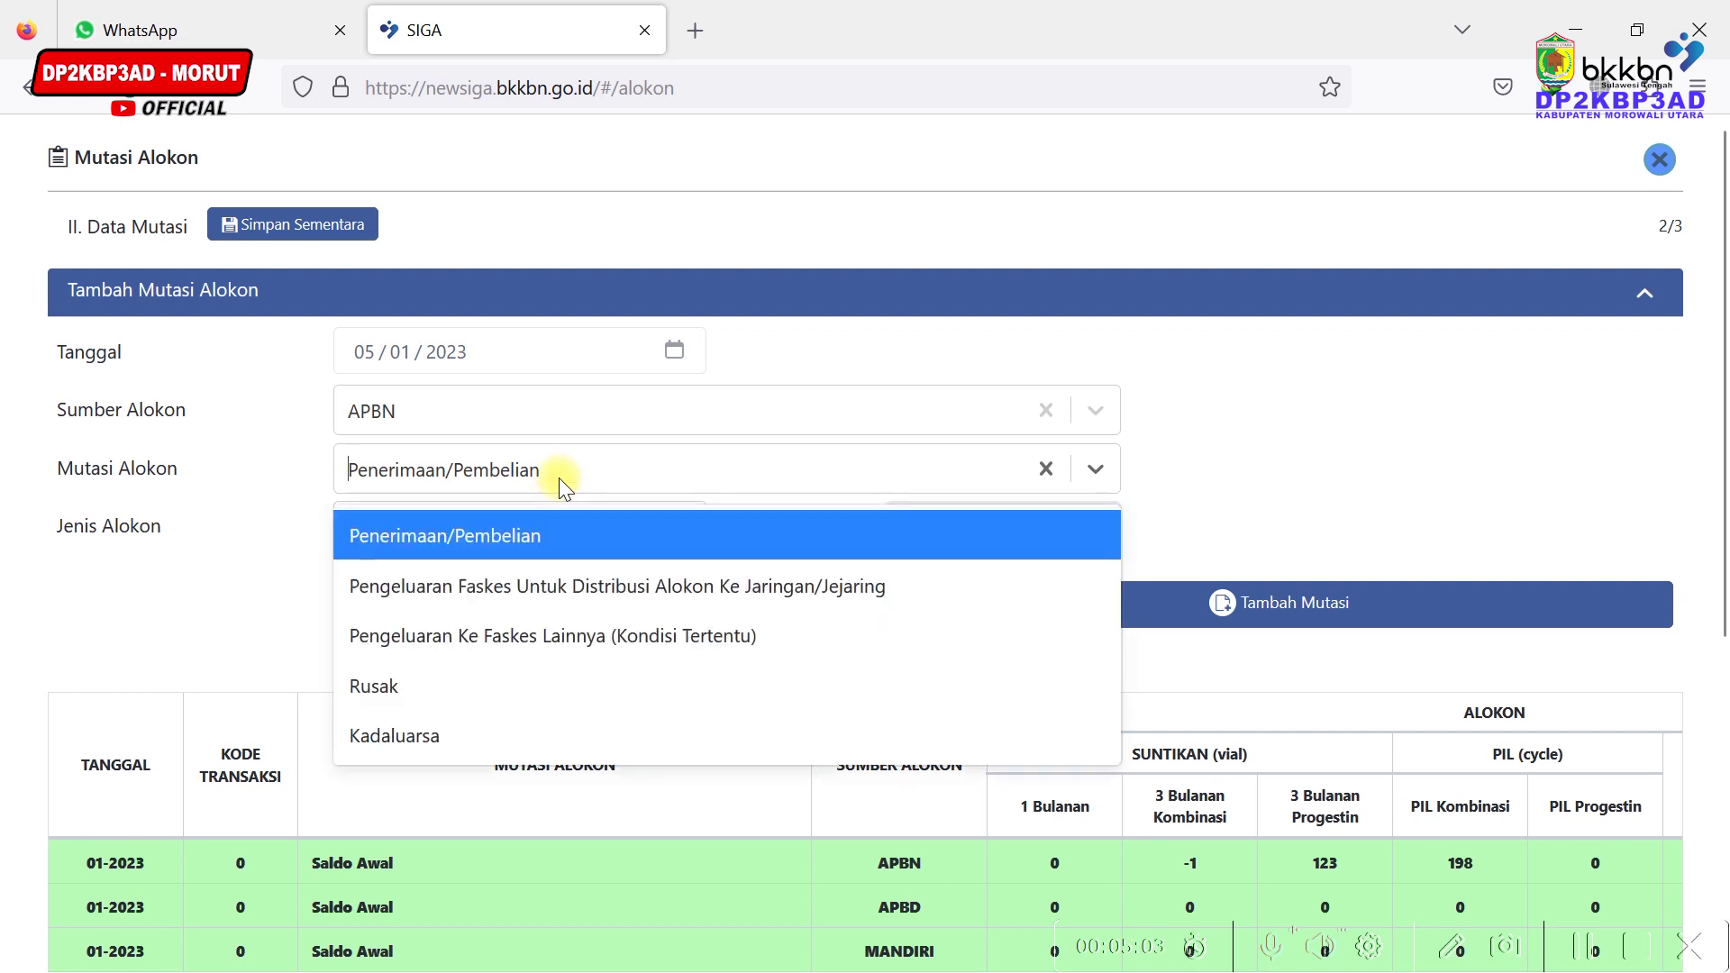
pyautogui.click(513, 542)
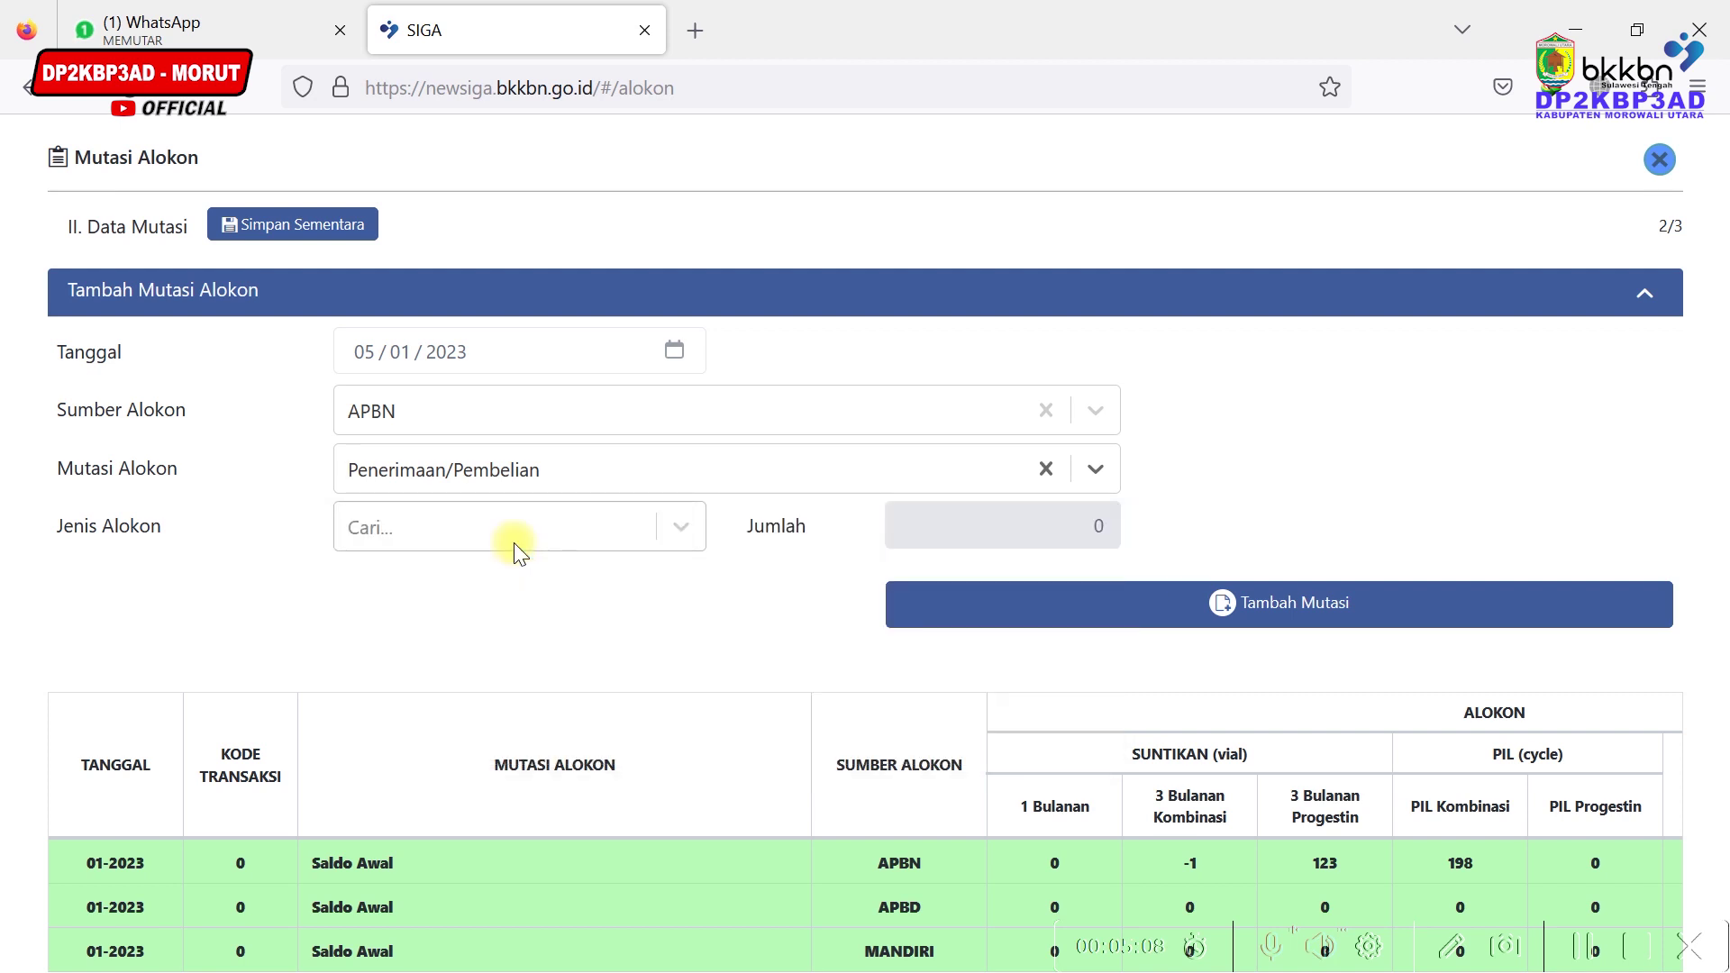
# Choose IUD as the Jenis Alokon with a Jumlah of 10 and add the mutation to the table
pyautogui.click(674, 530)
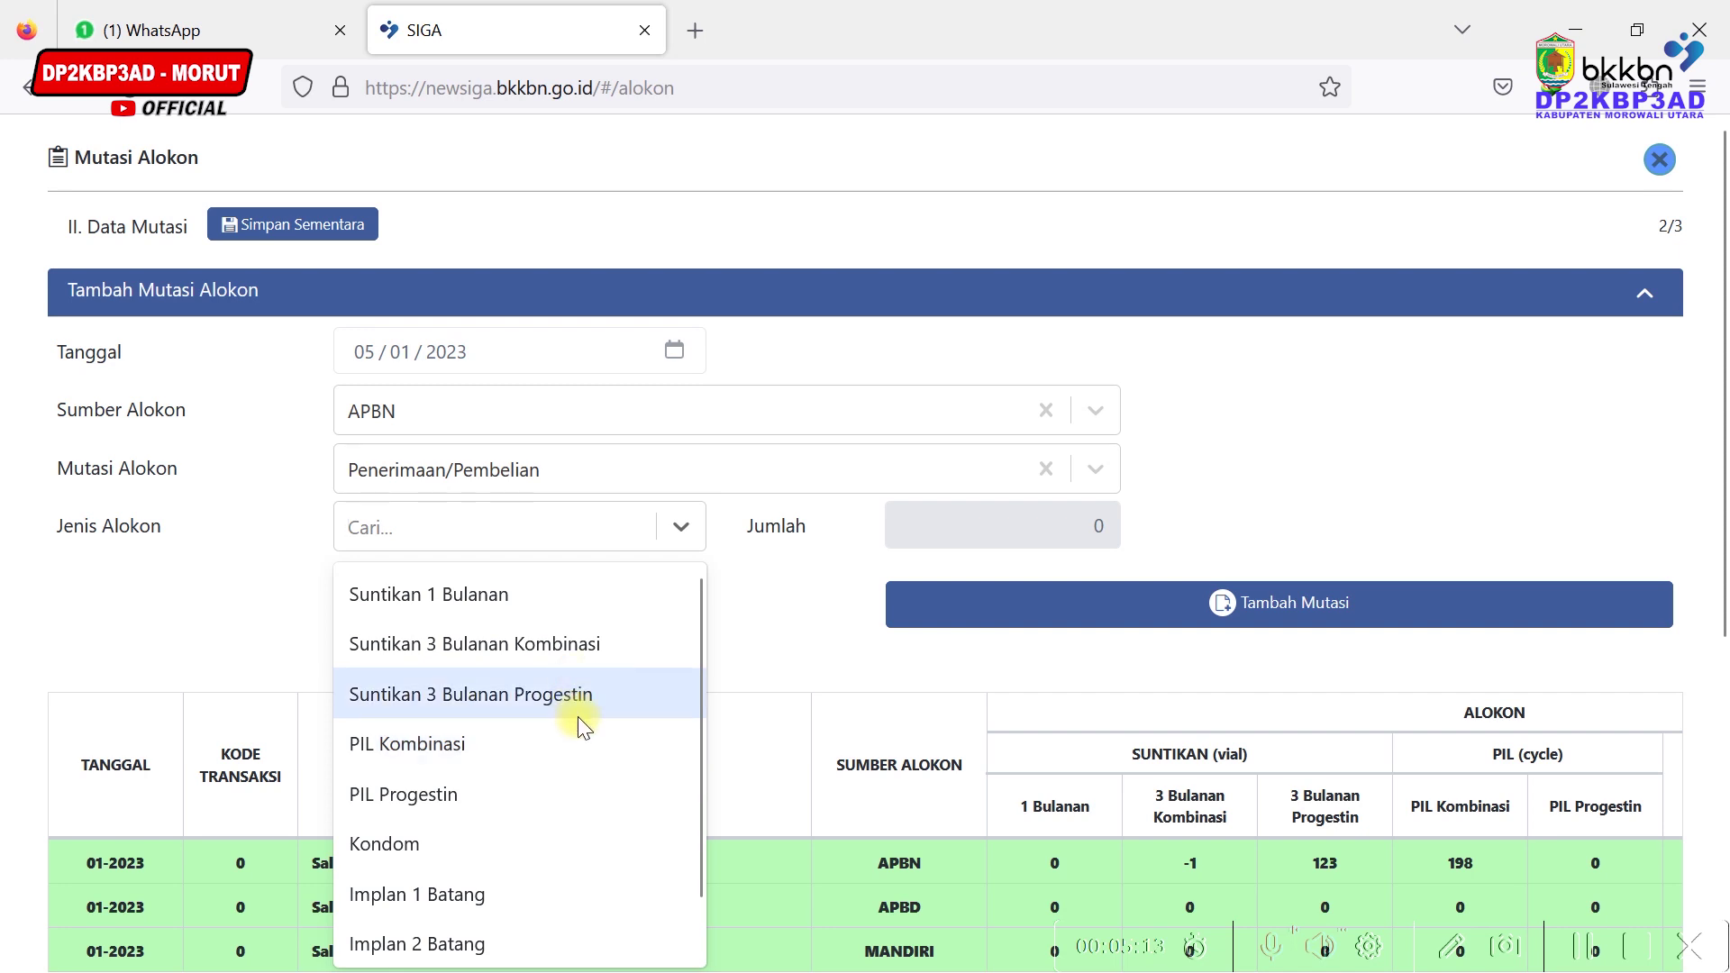
pyautogui.scroll(-1, 577, 719)
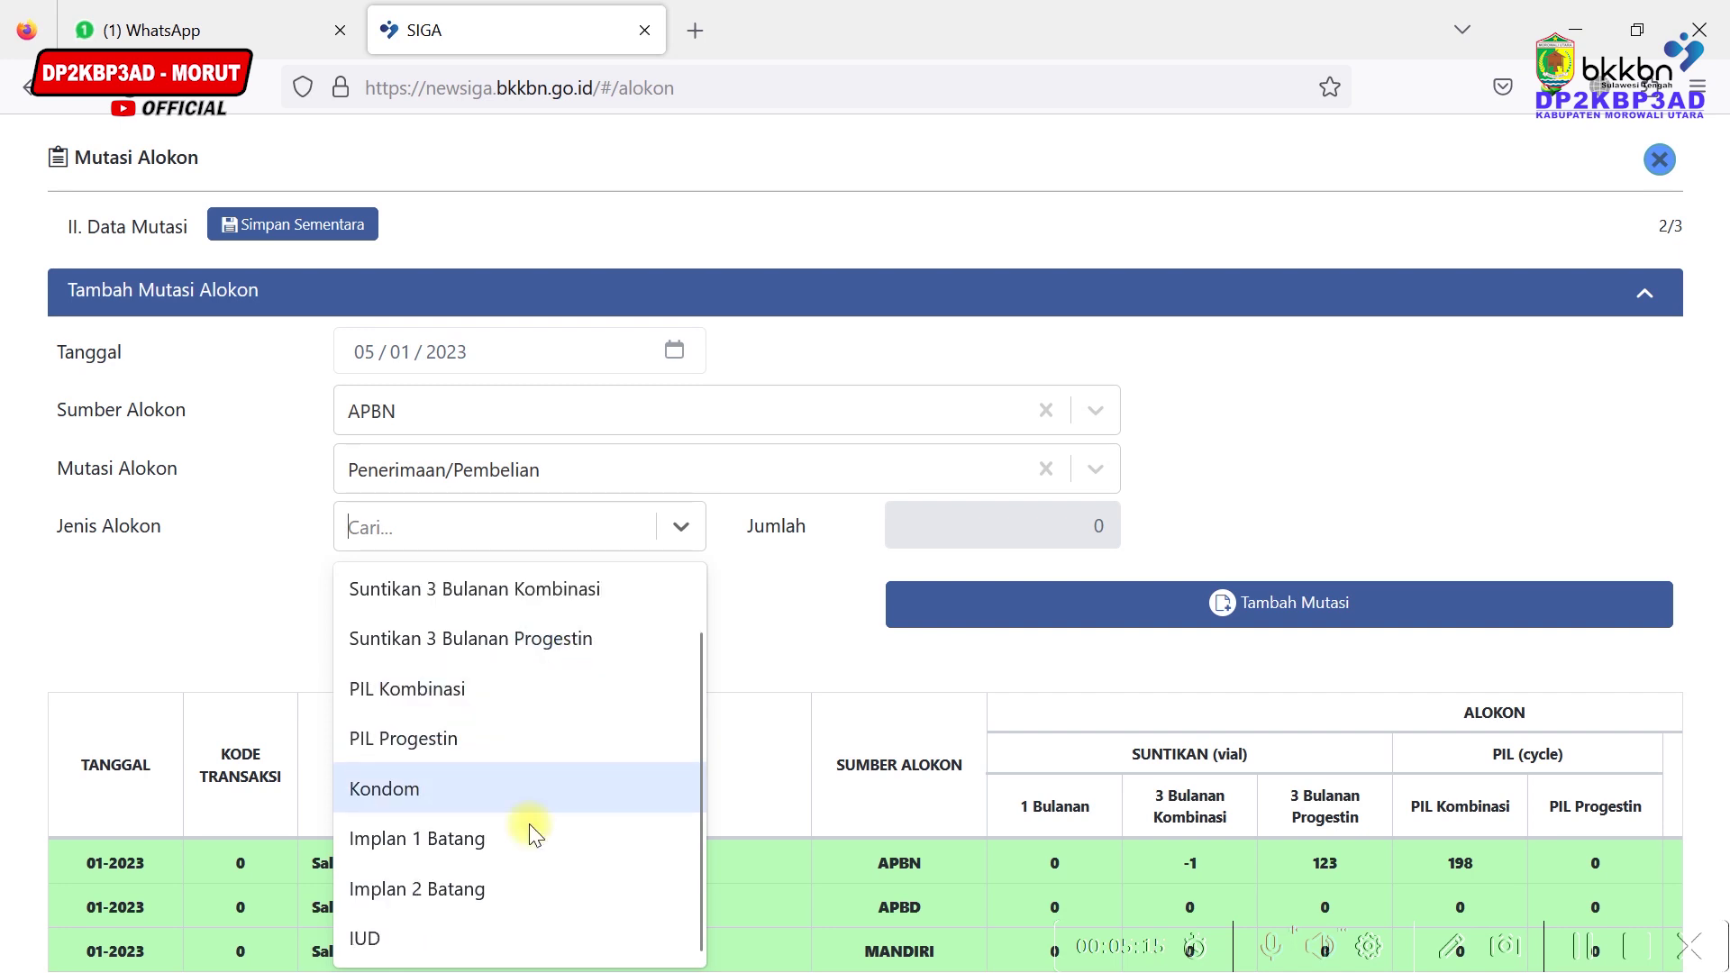
pyautogui.click(422, 933)
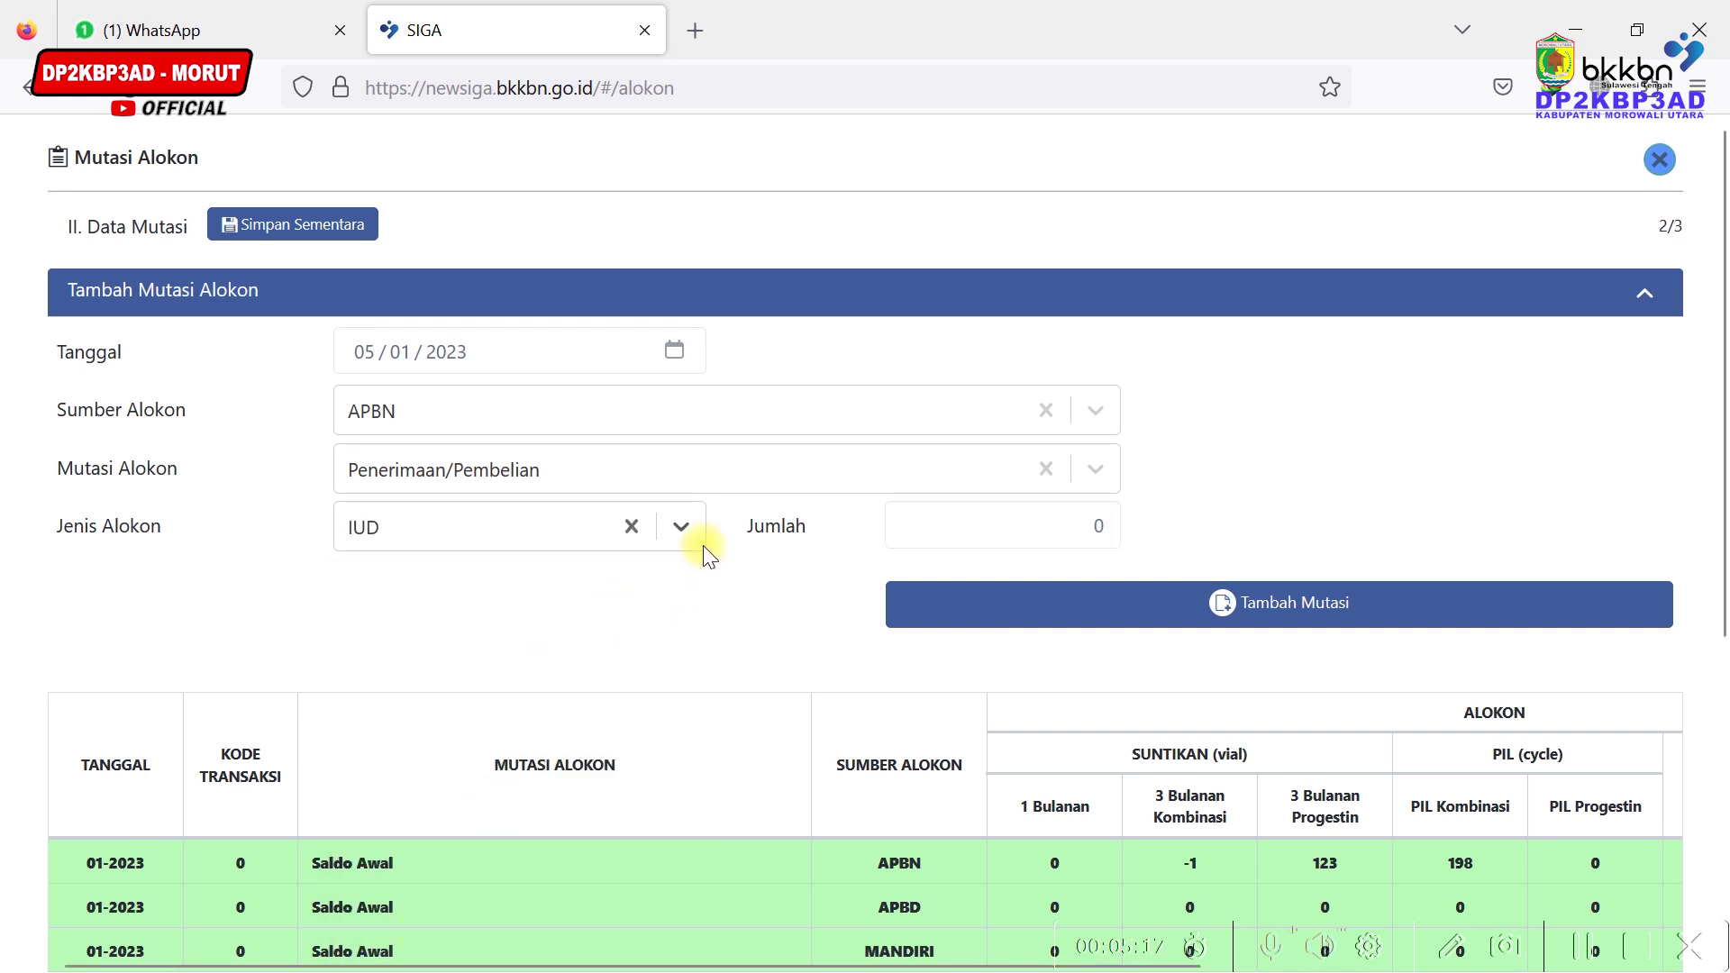
pyautogui.doubleClick(1086, 529)
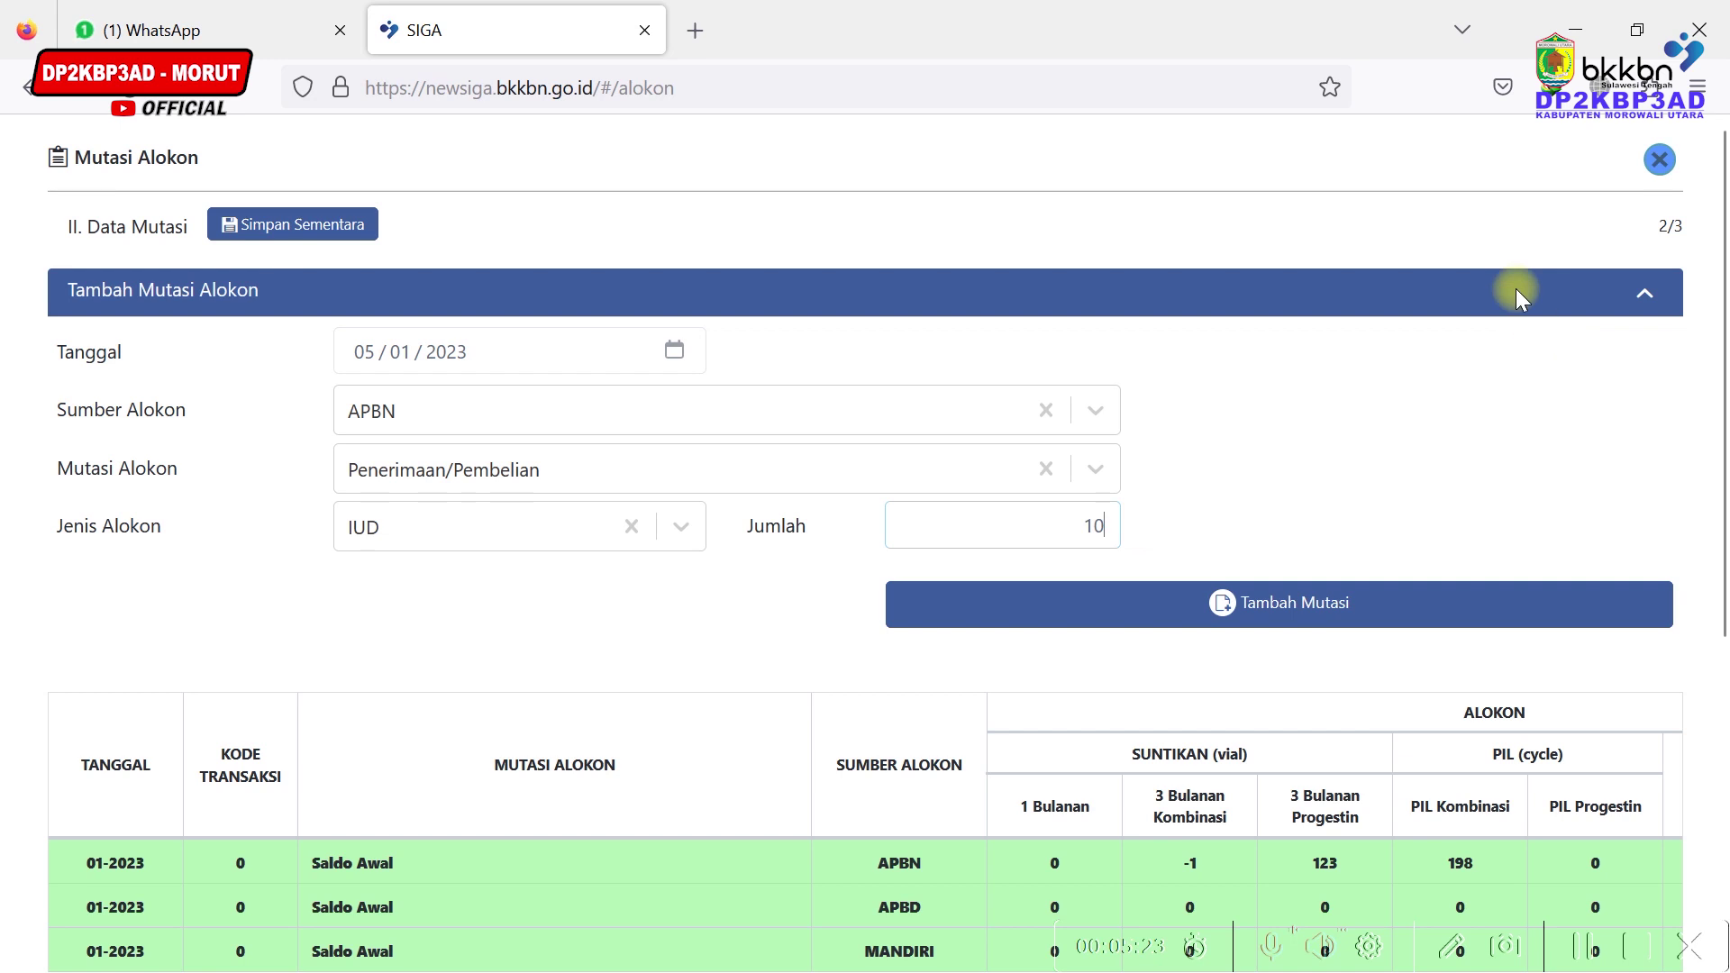
pyautogui.click(1263, 598)
# Change the IUD quantity in the new Penerimaan/Pembelian row of the mutation table to 15
pyautogui.scroll(-5, 1220, 687)
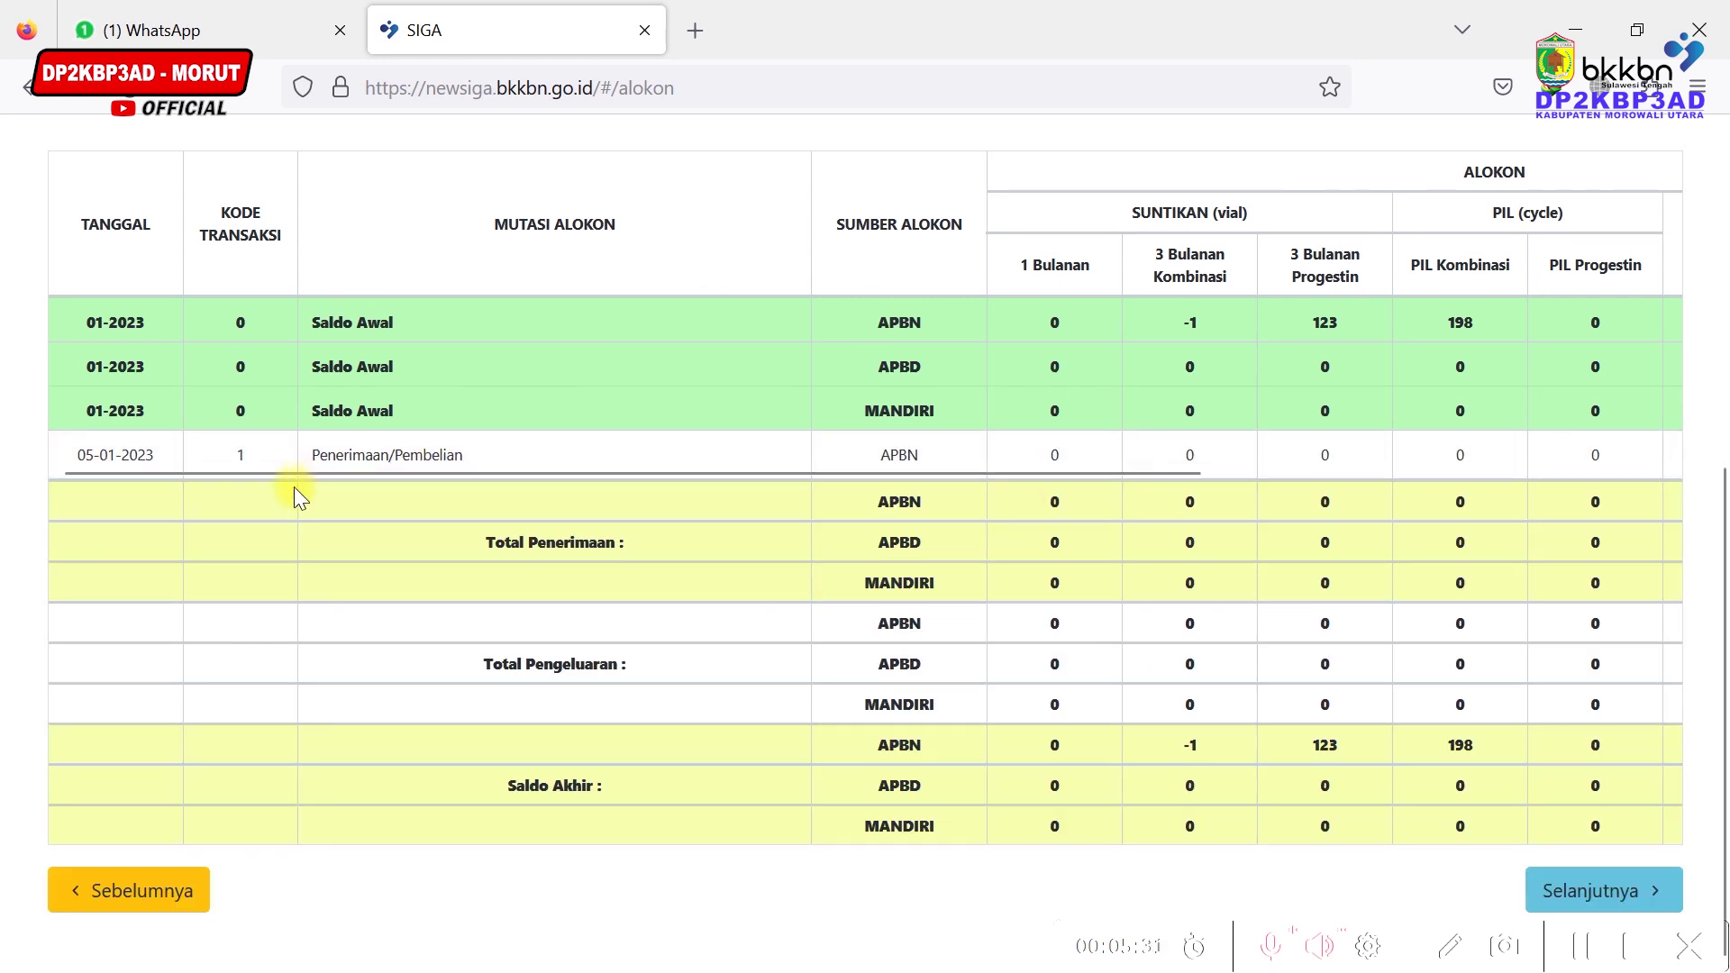
pyautogui.scroll(3, 232, 568)
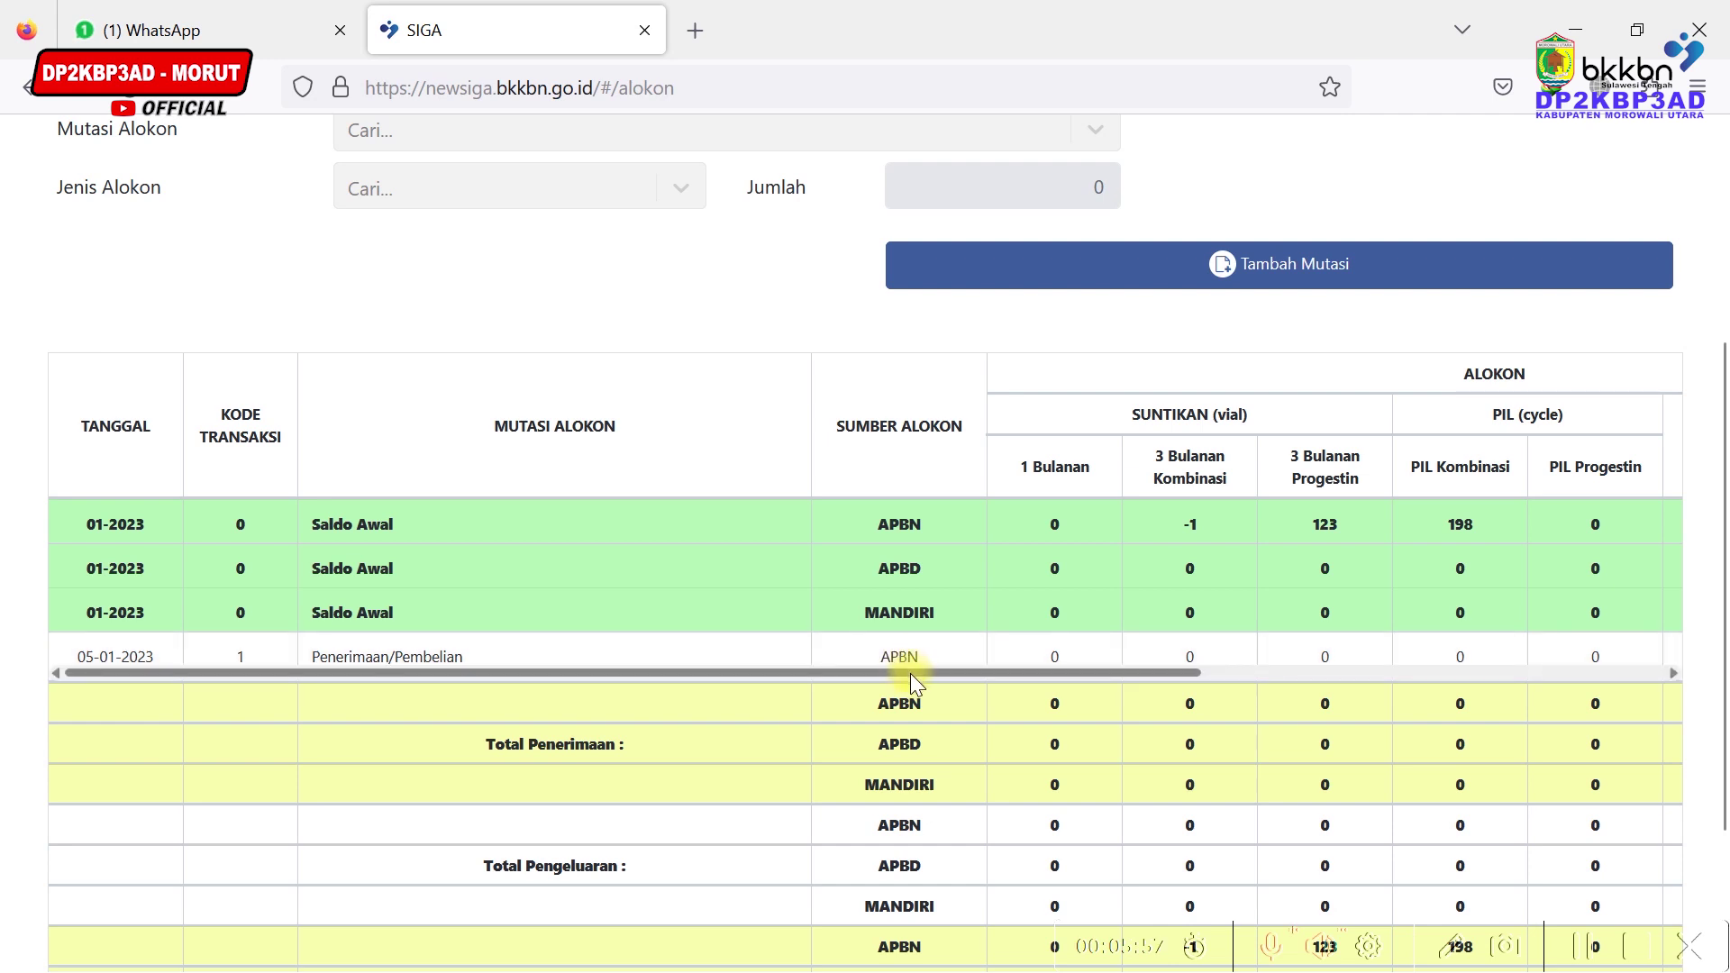
pyautogui.moveTo(910, 673); pyautogui.dragTo(920, 680)
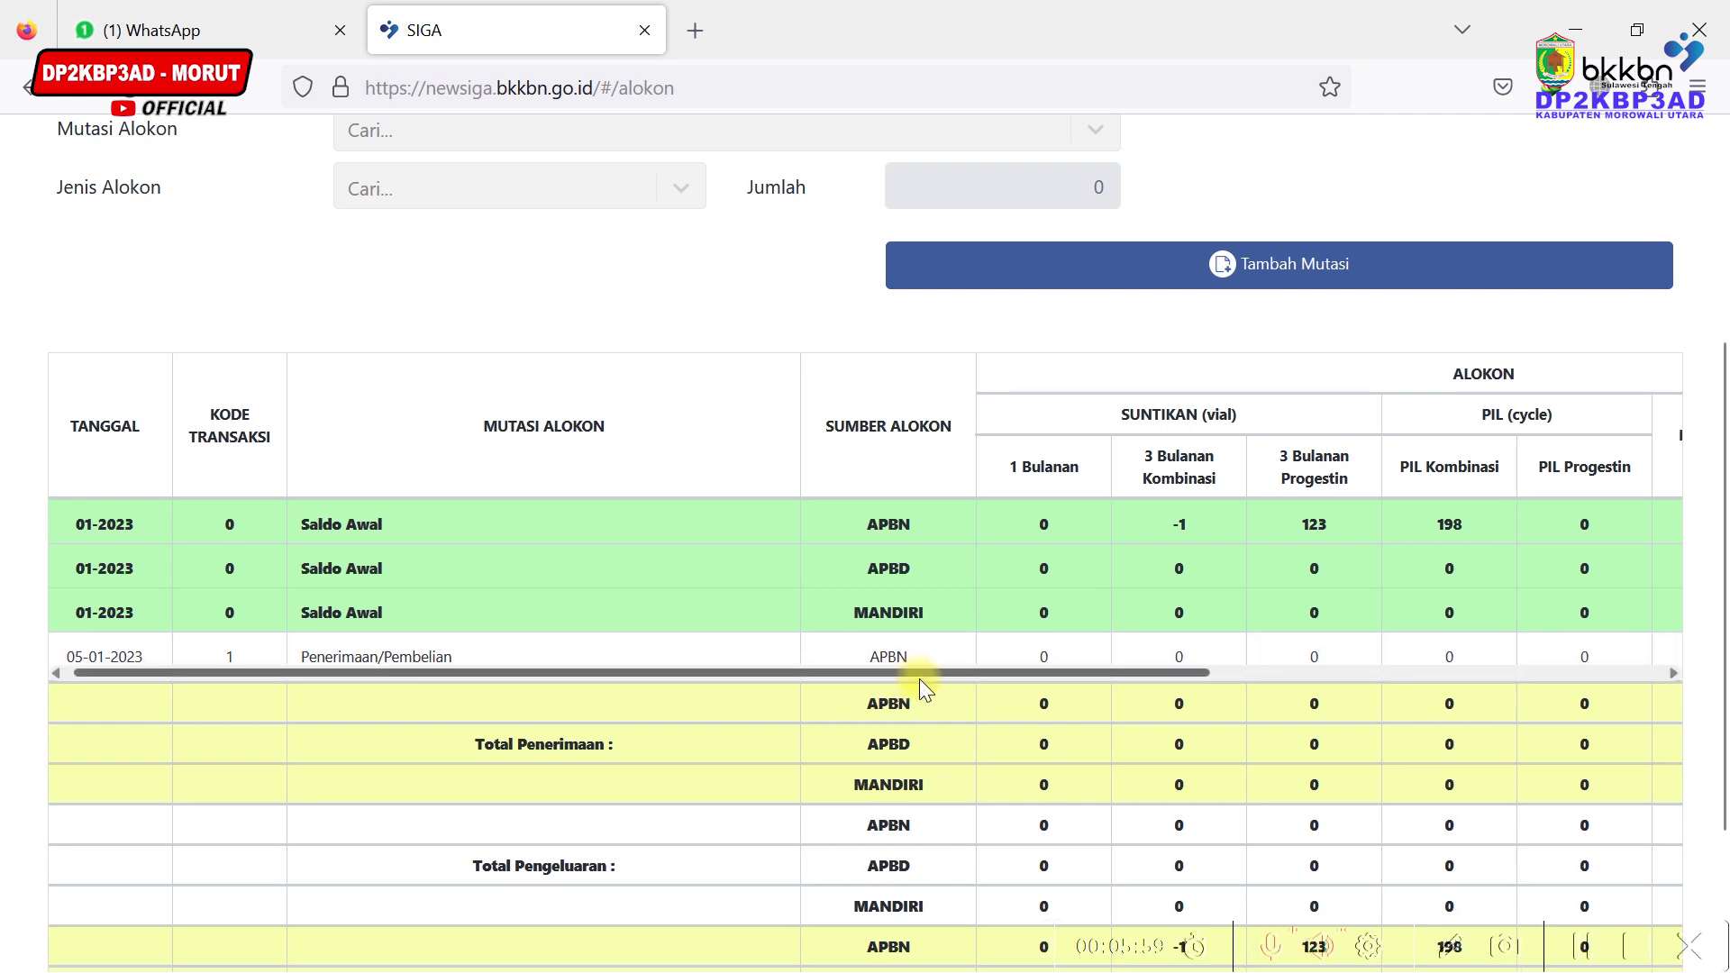
pyautogui.moveTo(920, 679); pyautogui.dragTo(1545, 705)
pyautogui.scroll(-3, 1586, 559)
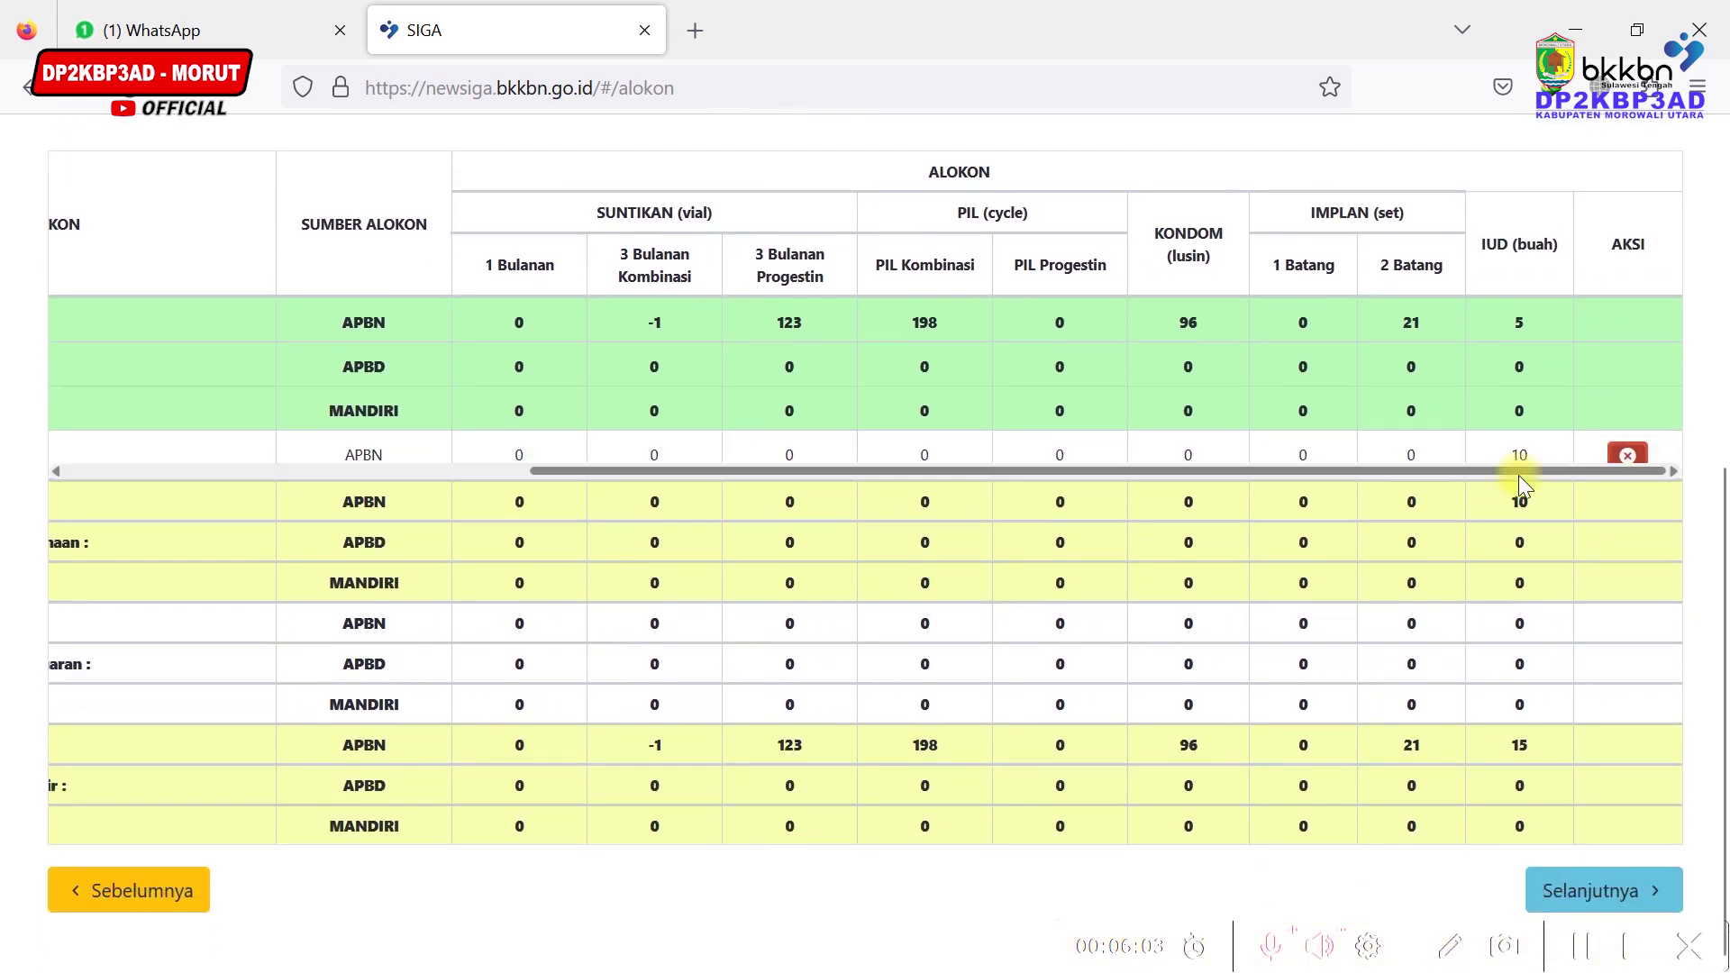
pyautogui.click(1518, 458)
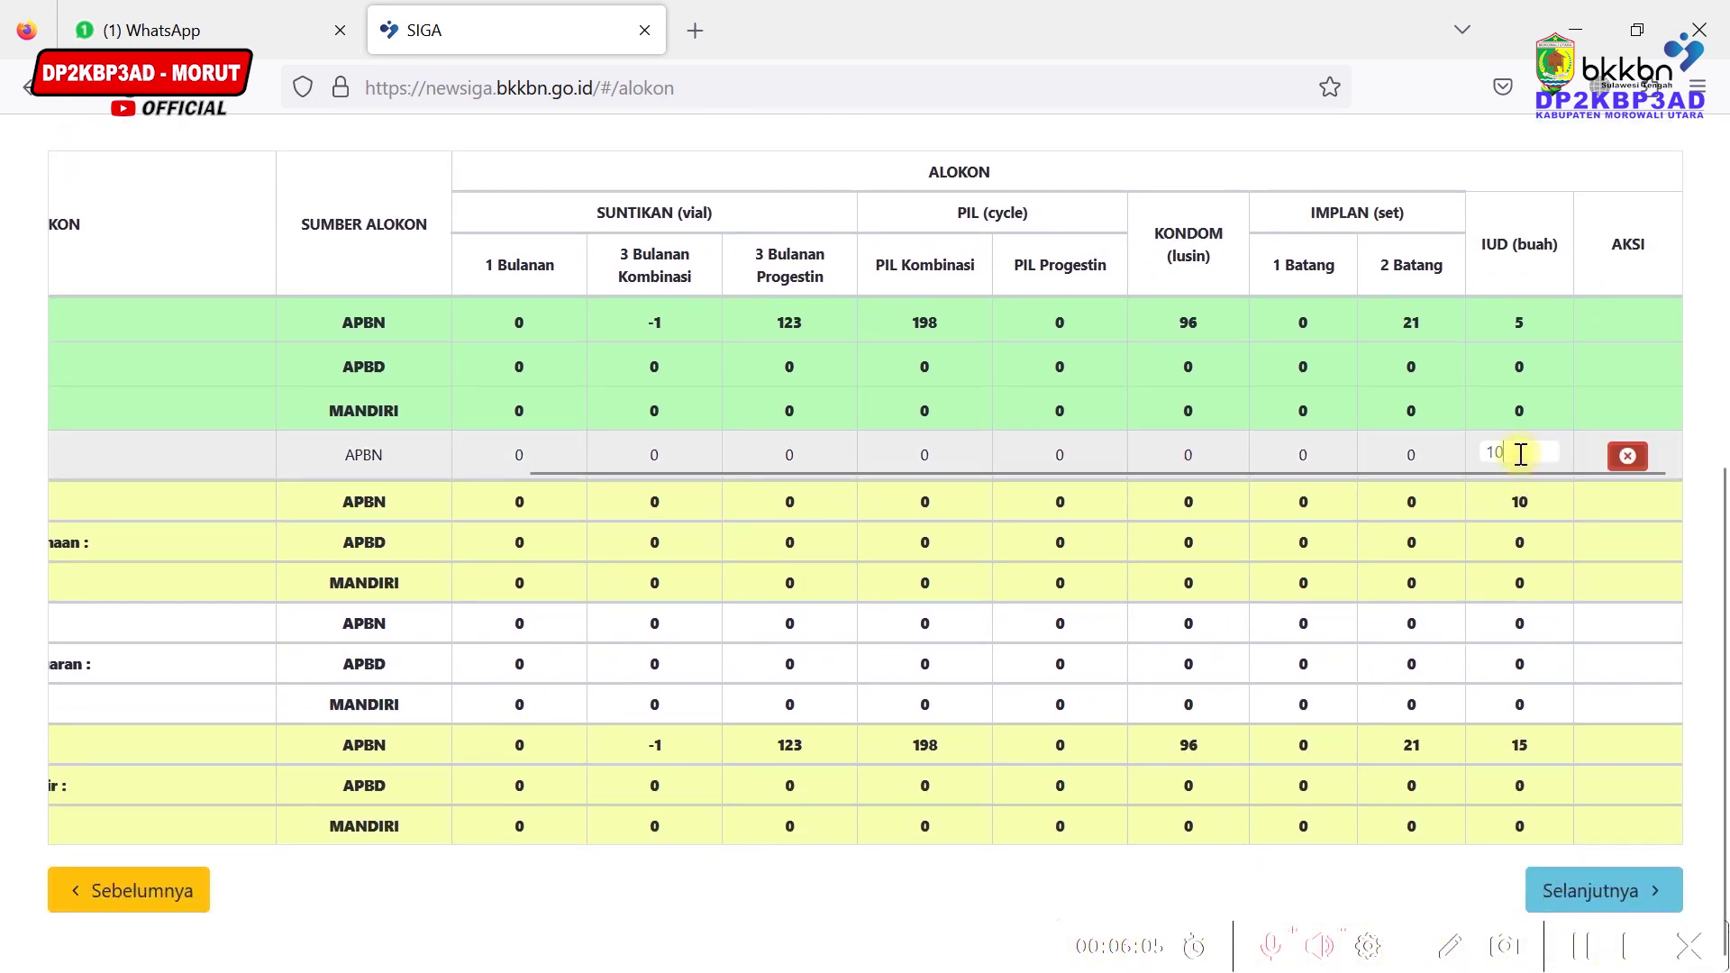
pyautogui.scroll(8, 364, 440)
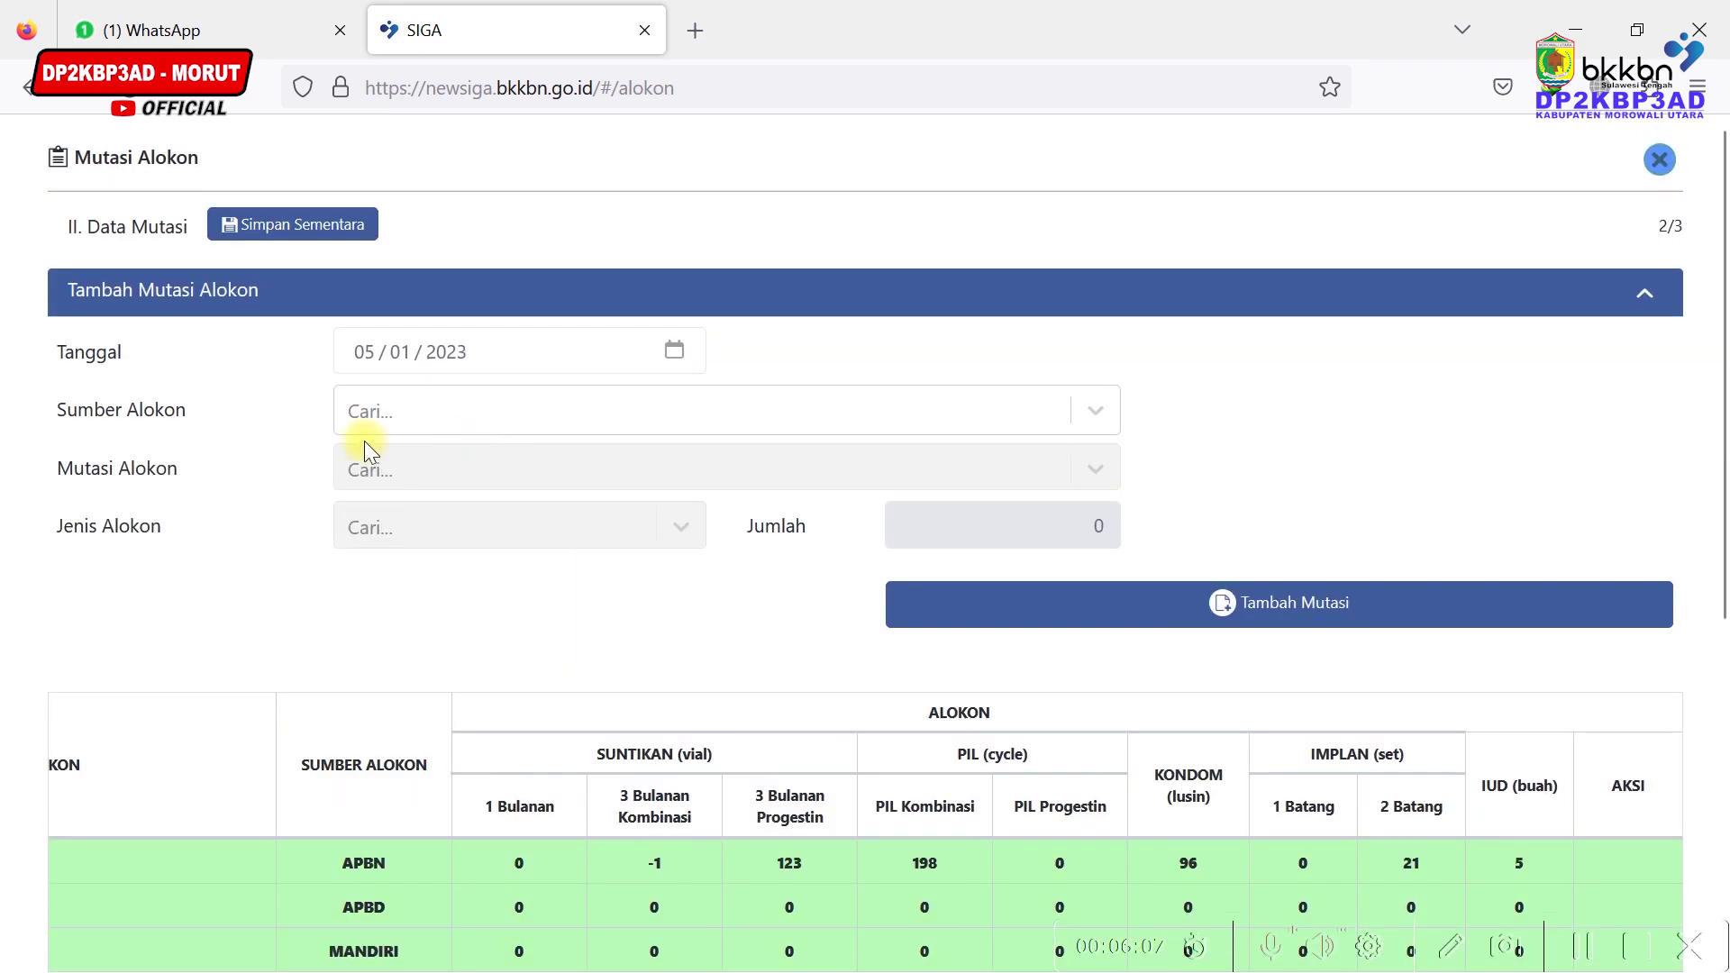
pyautogui.scroll(-8, 1120, 603)
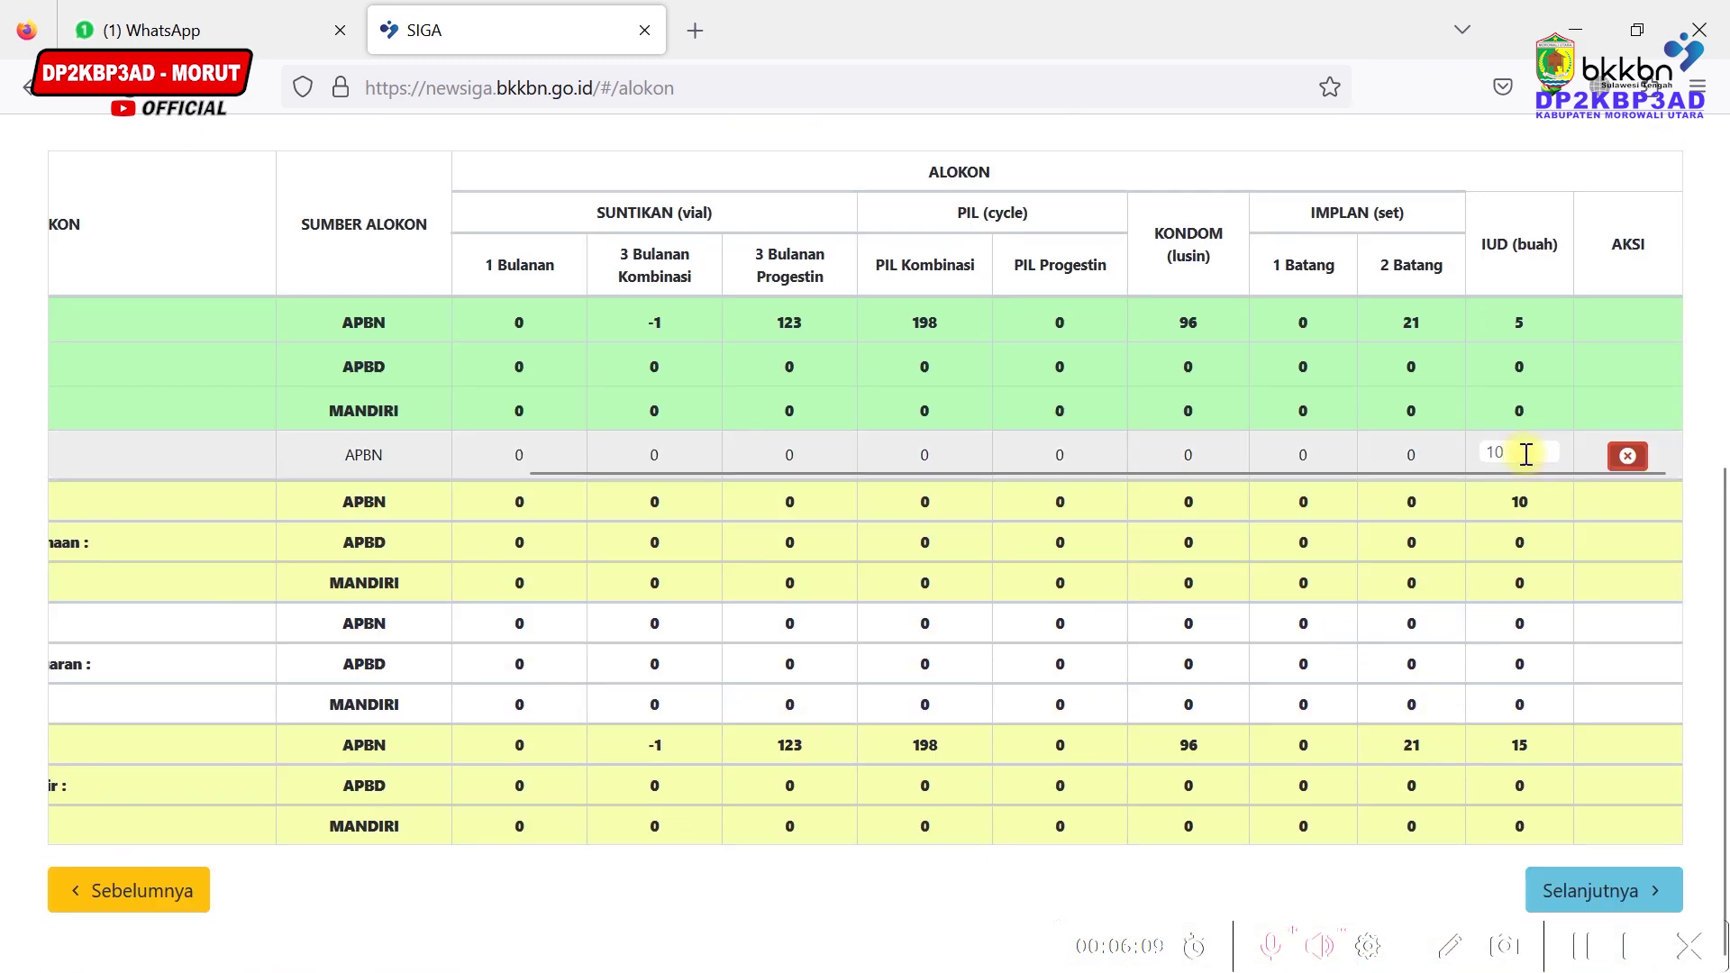
pyautogui.doubleClick(1471, 448)
pyautogui.moveTo(1471, 449); pyautogui.dragTo(1460, 449)
pyautogui.write('15')
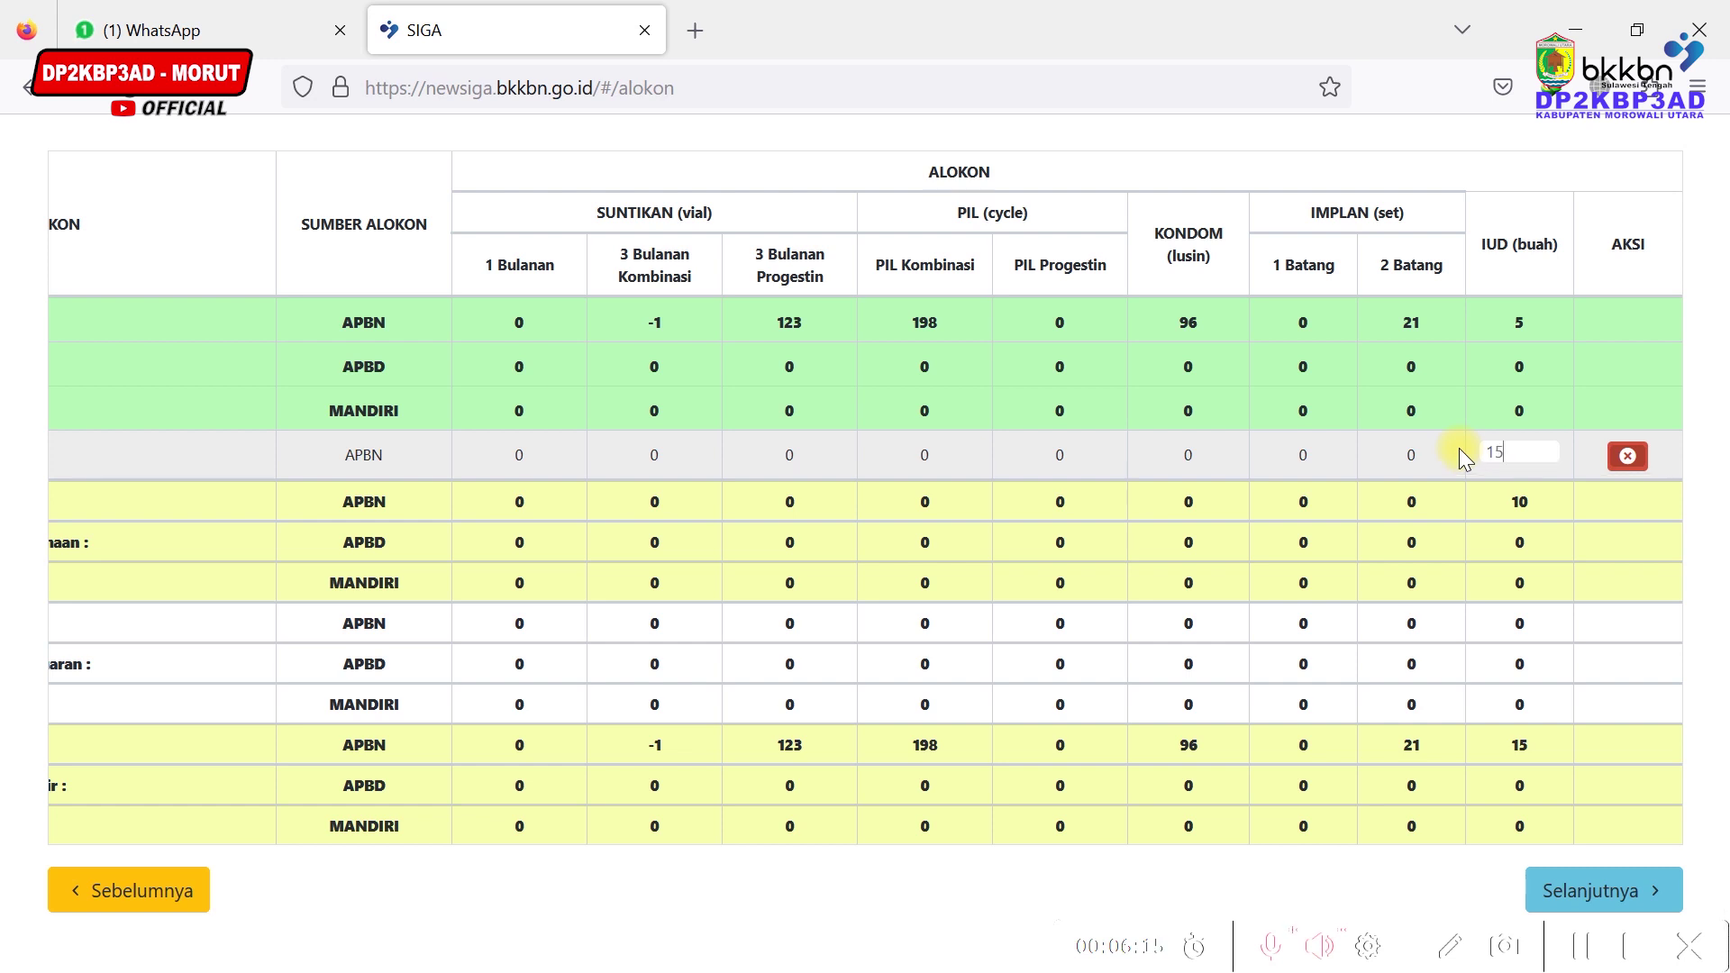
pyautogui.press('Return')
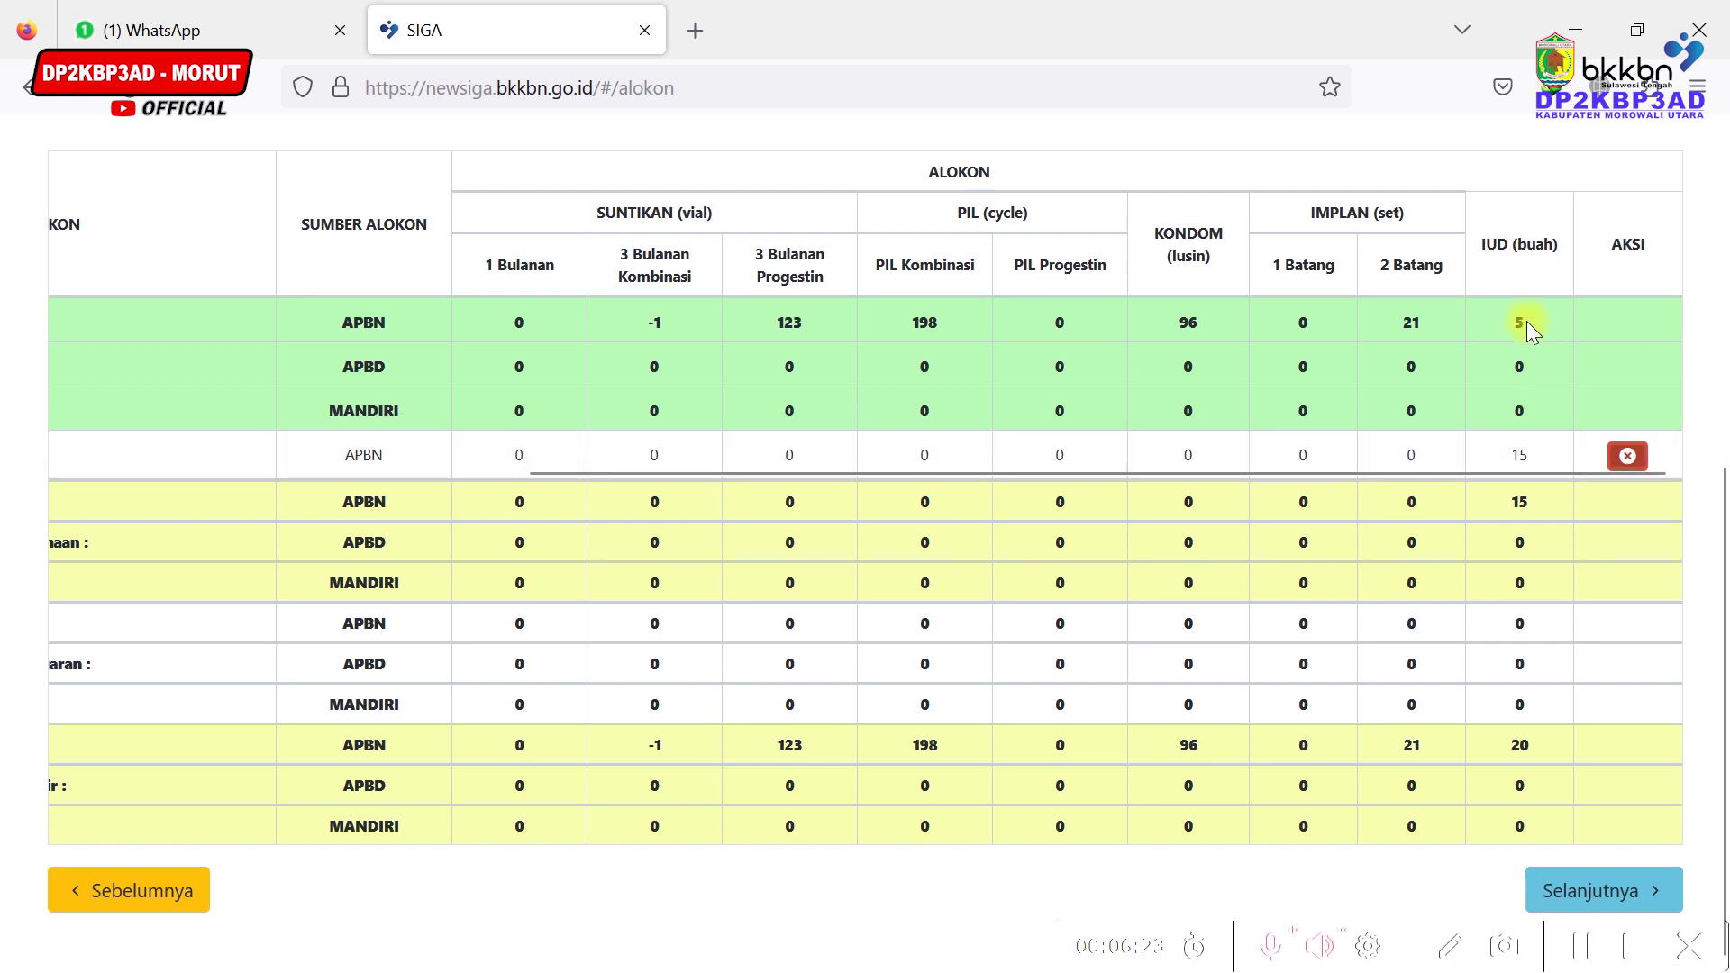
# Examine the Saldo Awal, Penerimaan/Pembelian and Saldo Akhir rows across the mutation table, comparing their APBN amounts in the IUD column
pyautogui.scroll(2, 1508, 344)
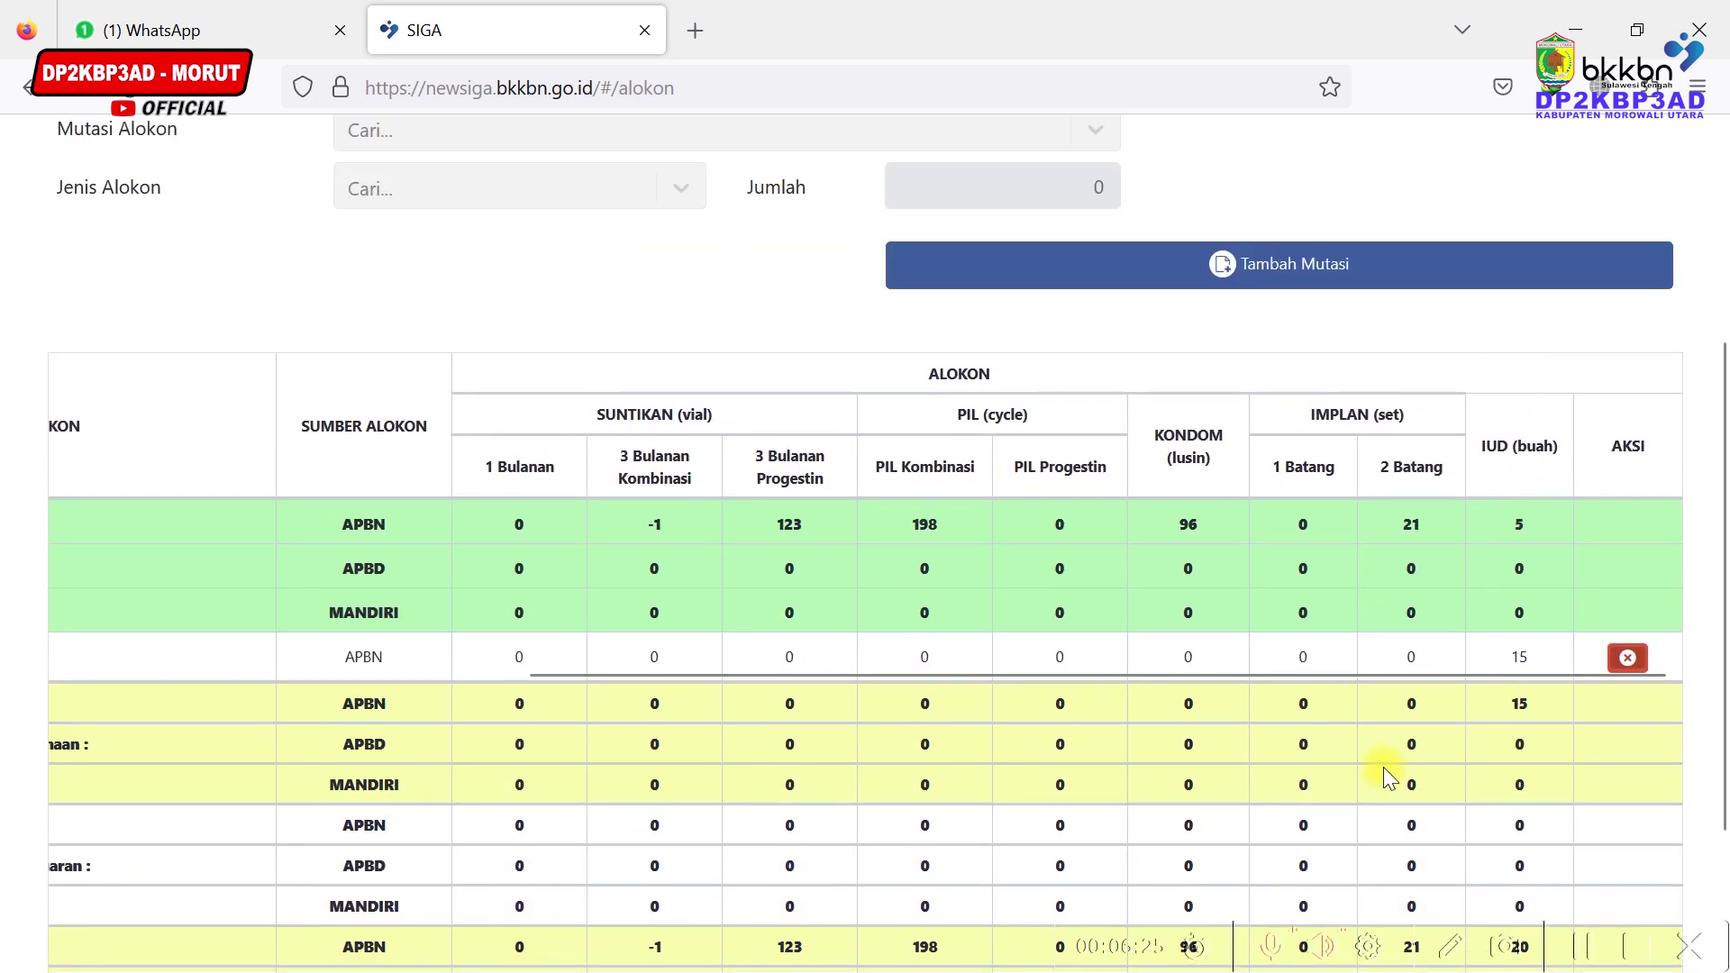
pyautogui.moveTo(1410, 675); pyautogui.dragTo(680, 566)
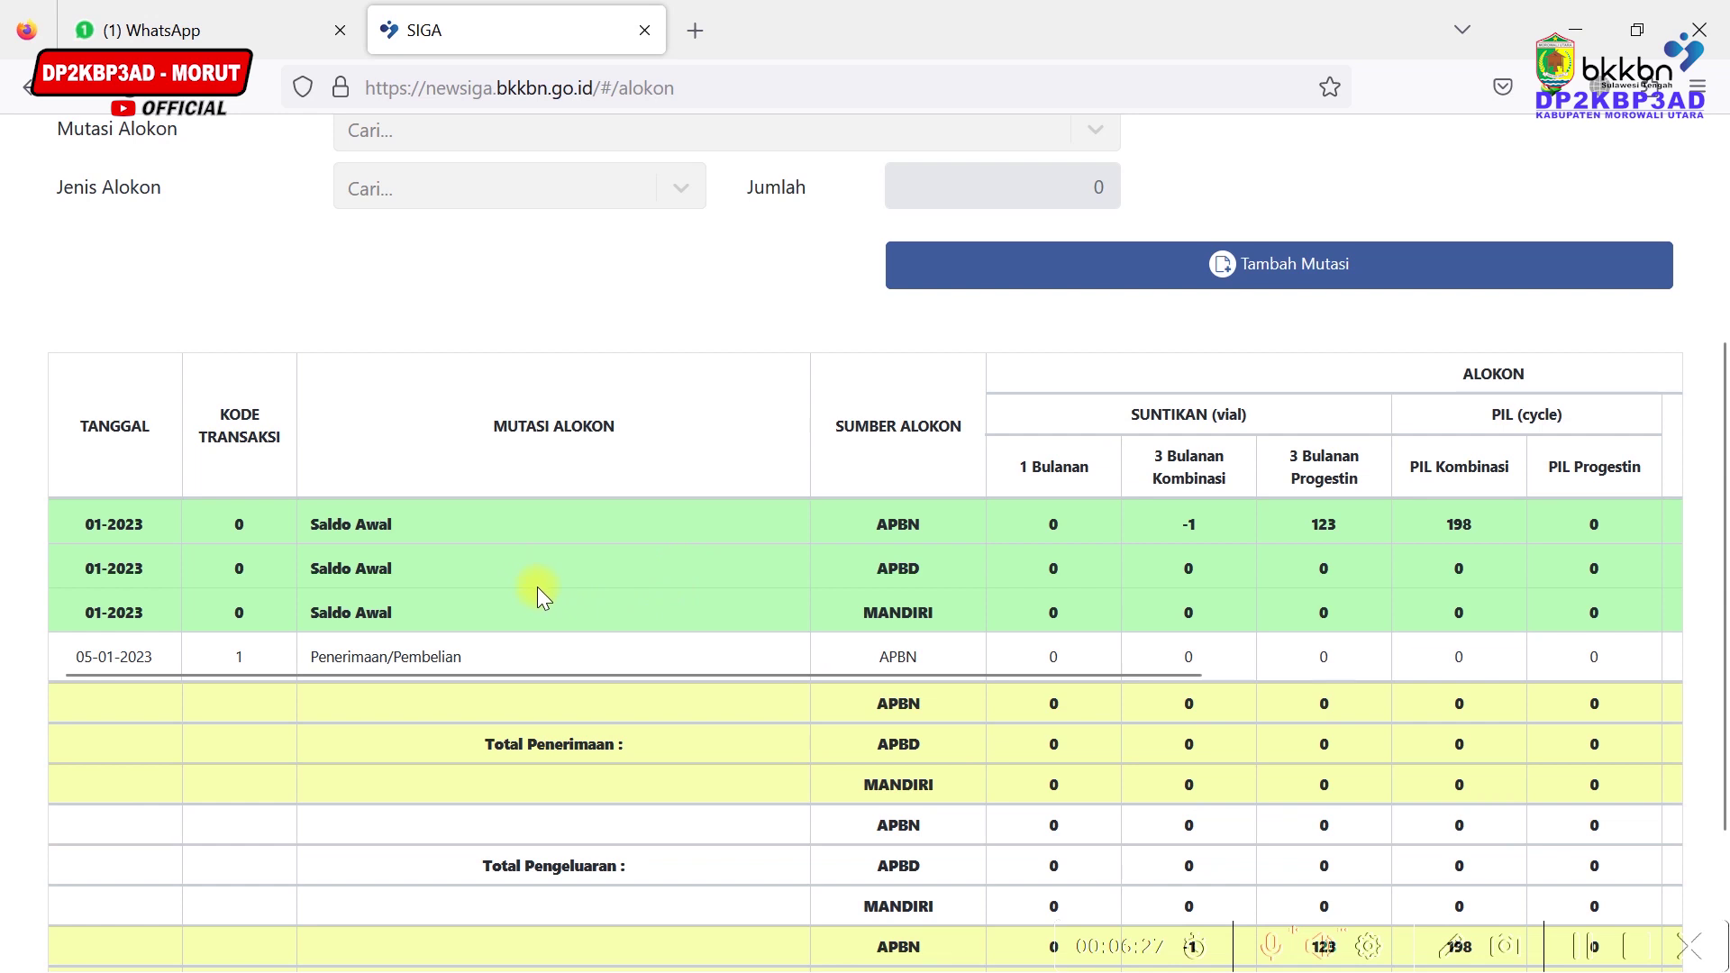
pyautogui.scroll(2, 537, 587)
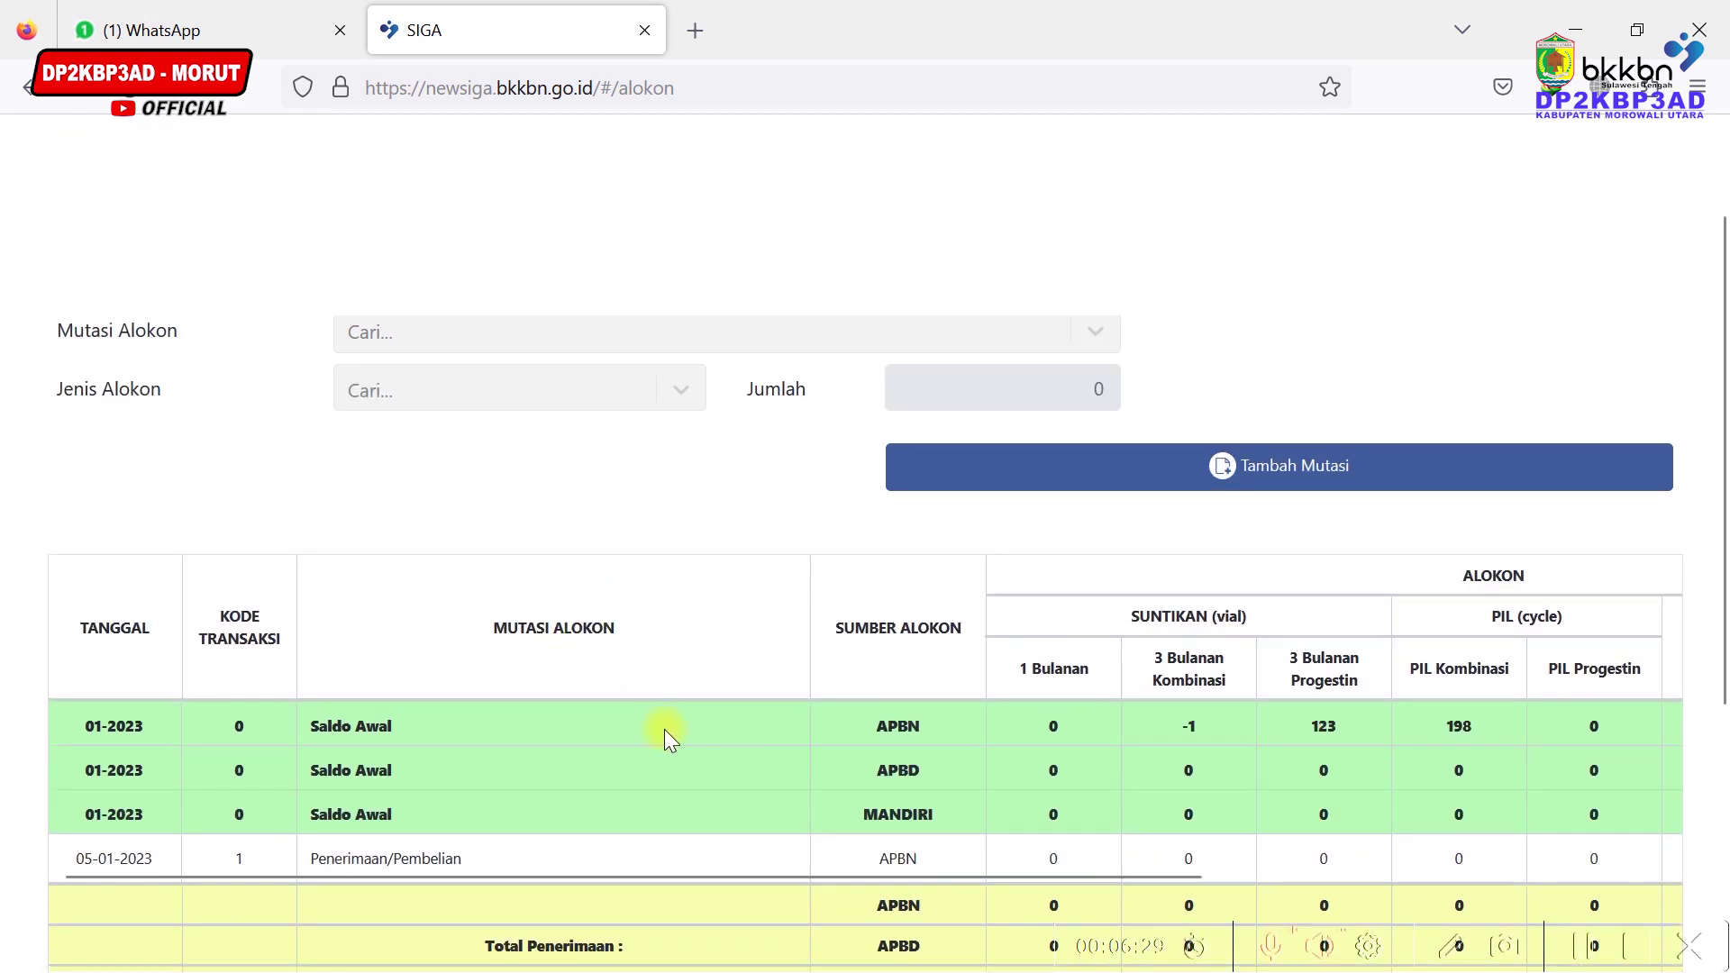
pyautogui.scroll(-2, 603, 701)
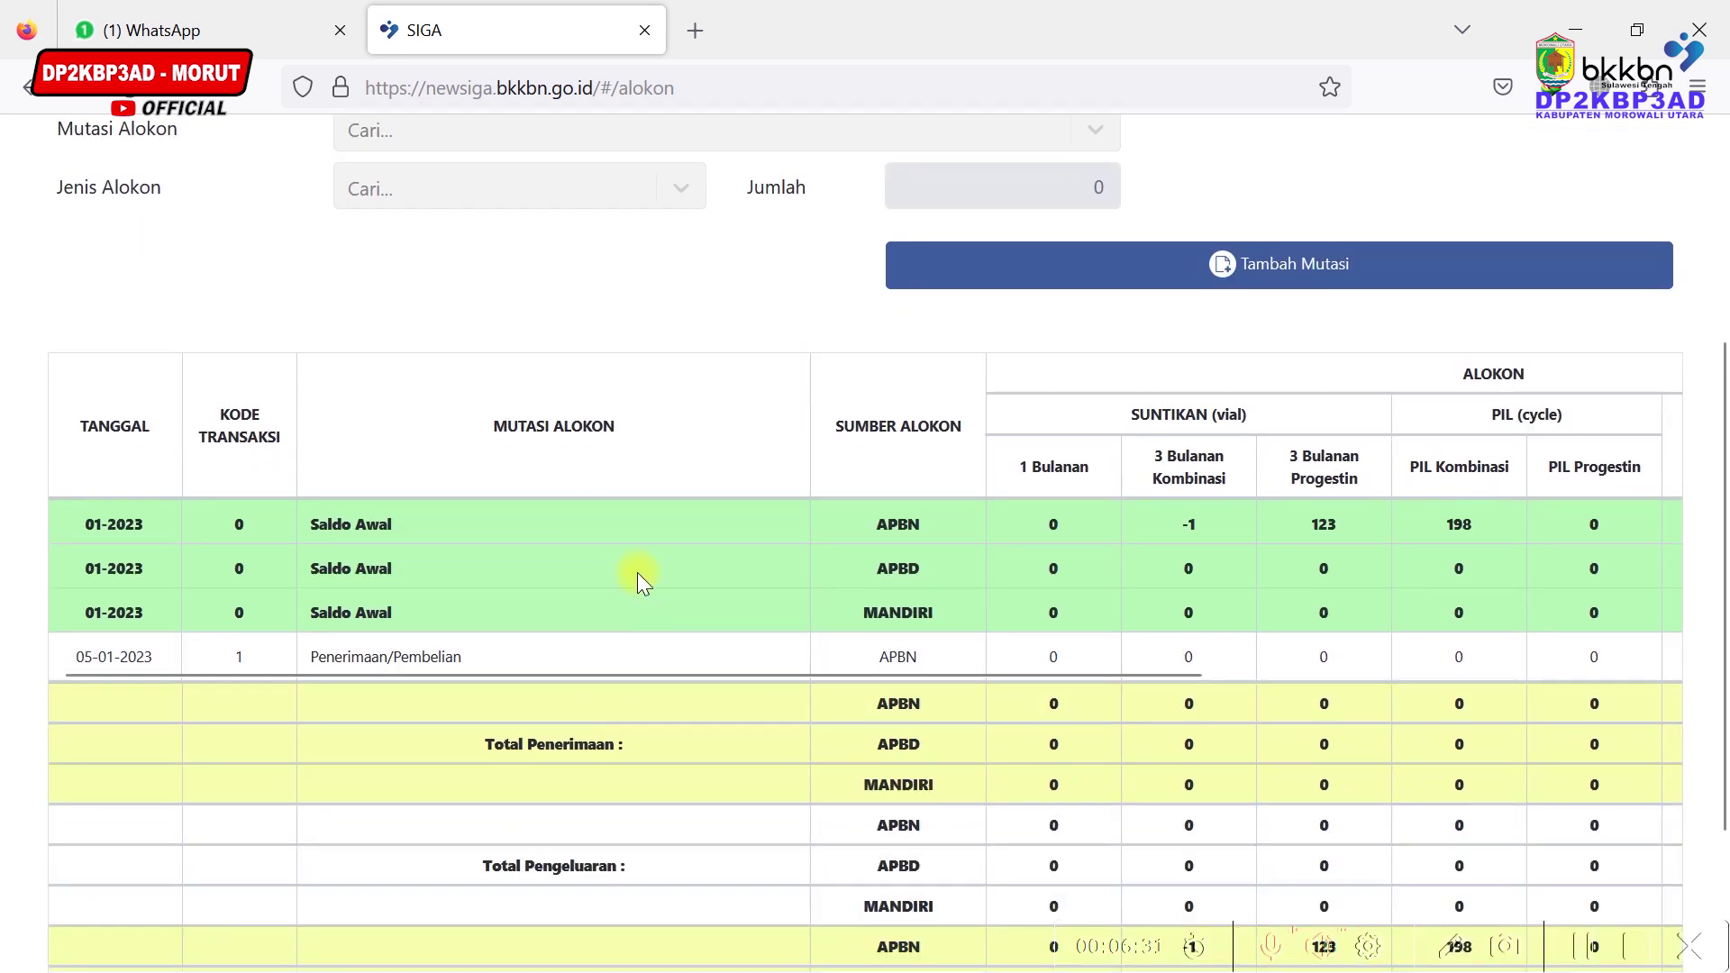
pyautogui.moveTo(633, 668); pyautogui.dragTo(1220, 687)
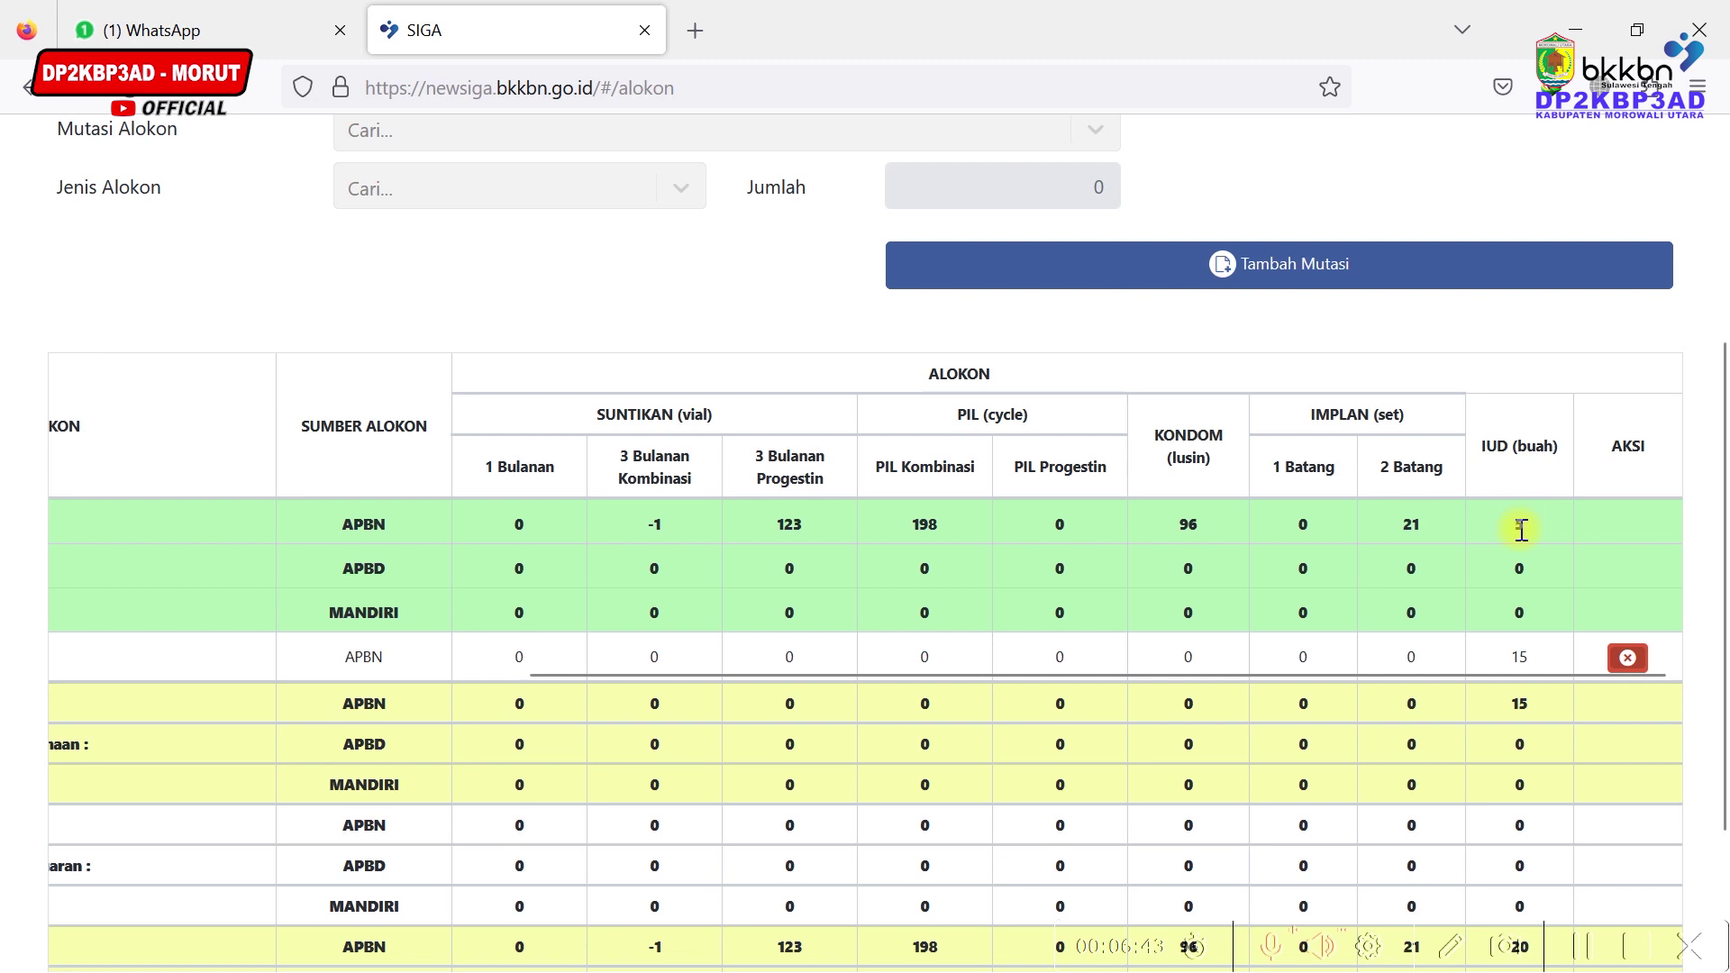
pyautogui.moveTo(1400, 673); pyautogui.dragTo(883, 705)
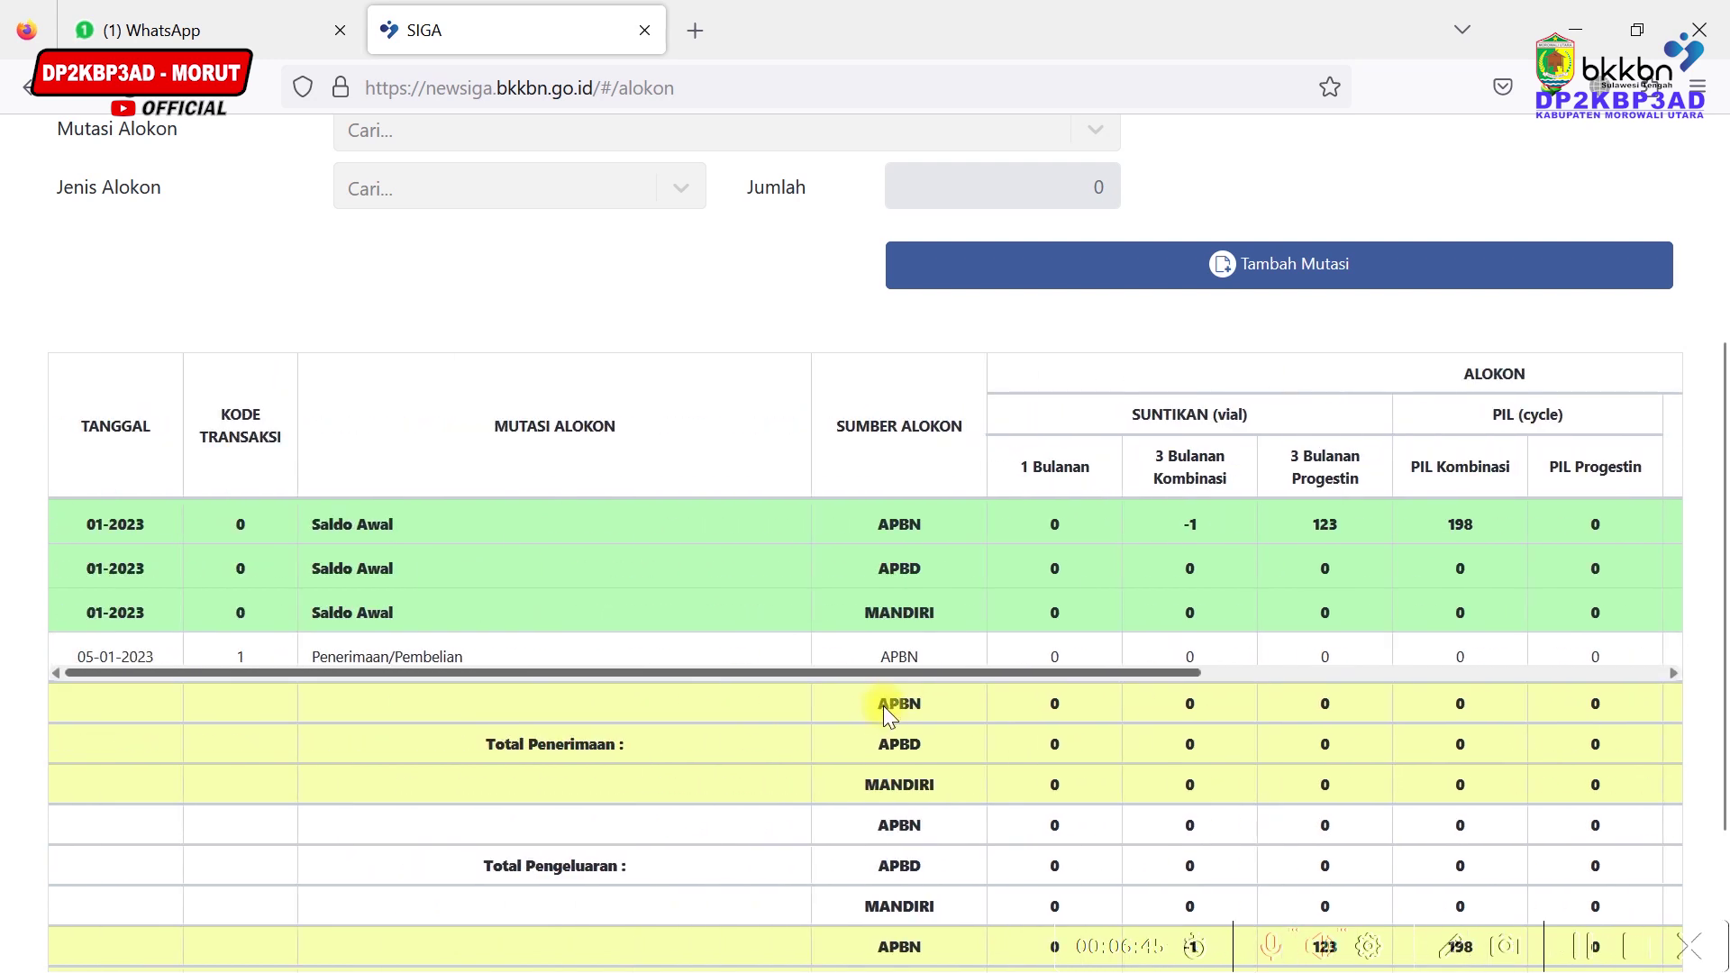
pyautogui.moveTo(364, 678); pyautogui.dragTo(1160, 653)
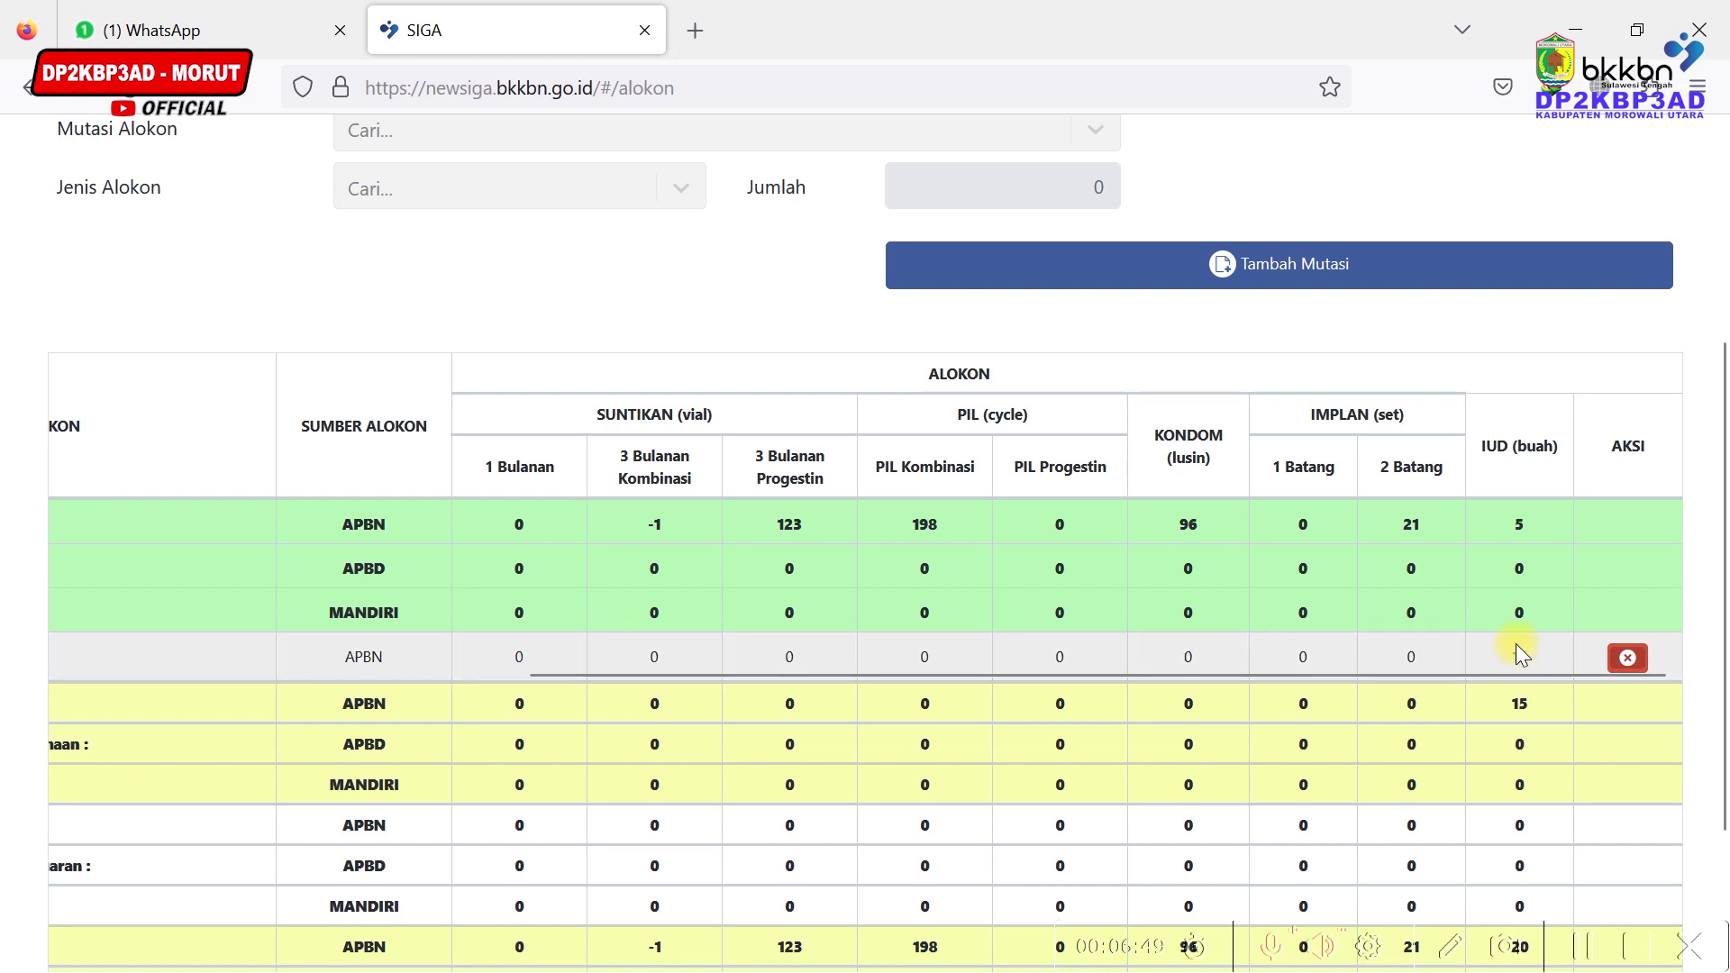
pyautogui.scroll(-2, 1516, 683)
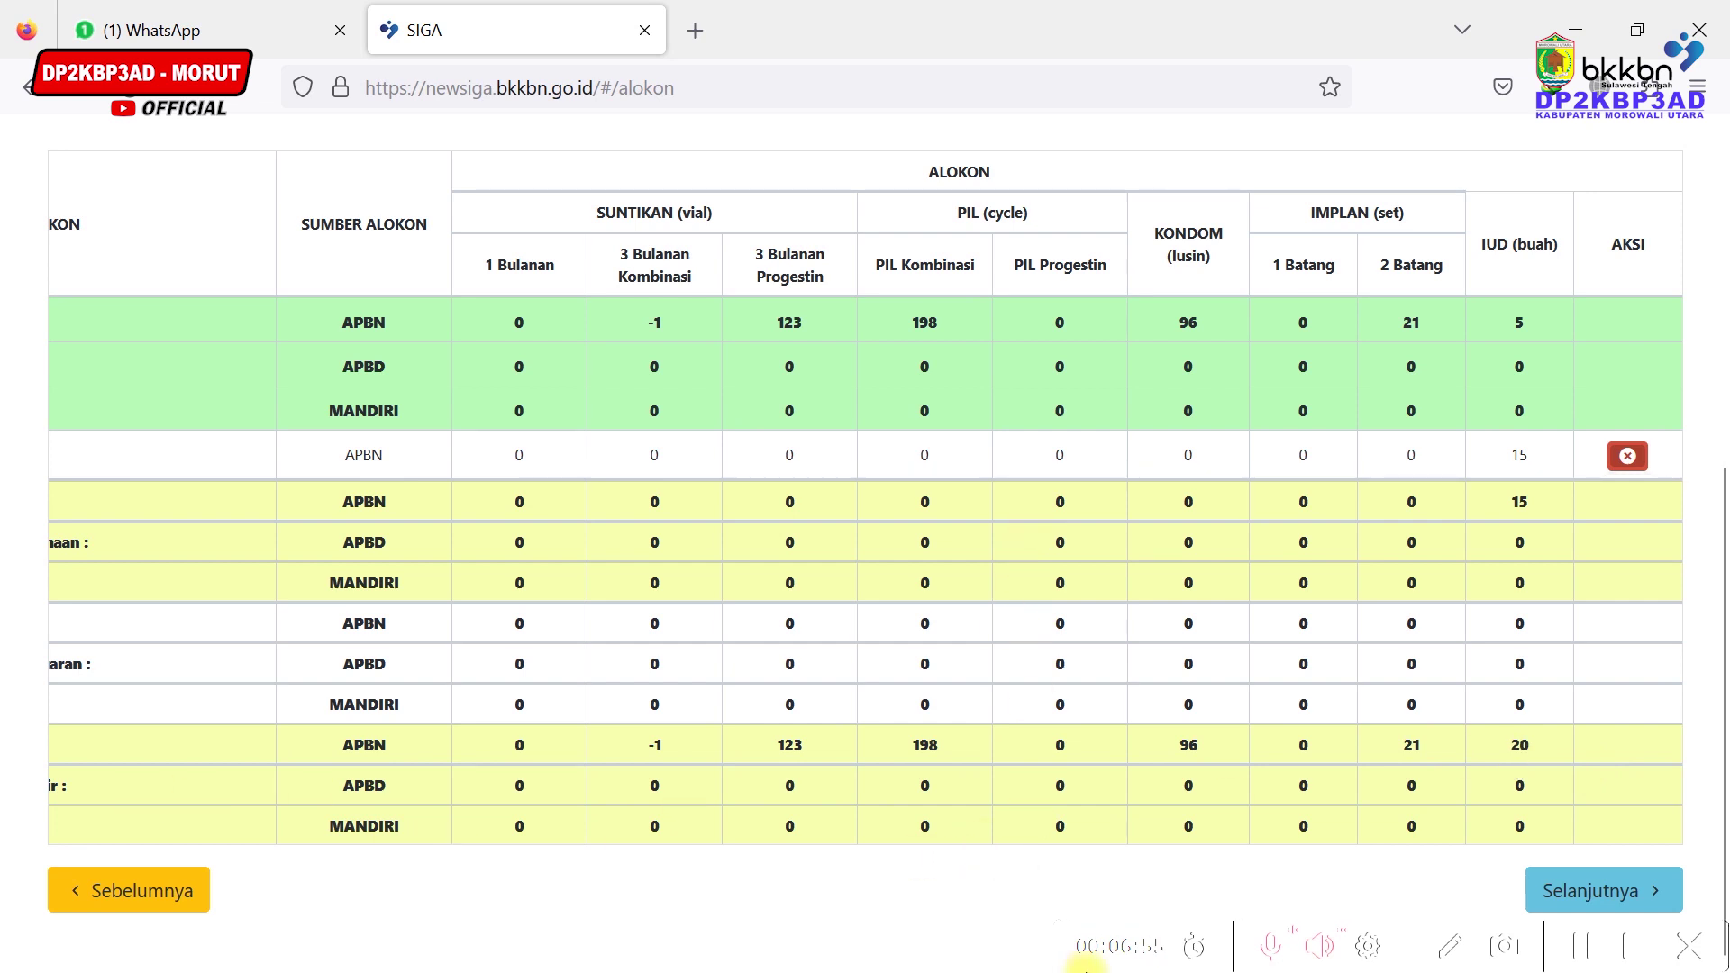
pyautogui.moveTo(553, 473); pyautogui.dragTo(5, 523)
pyautogui.hscroll(1, 70, 524)
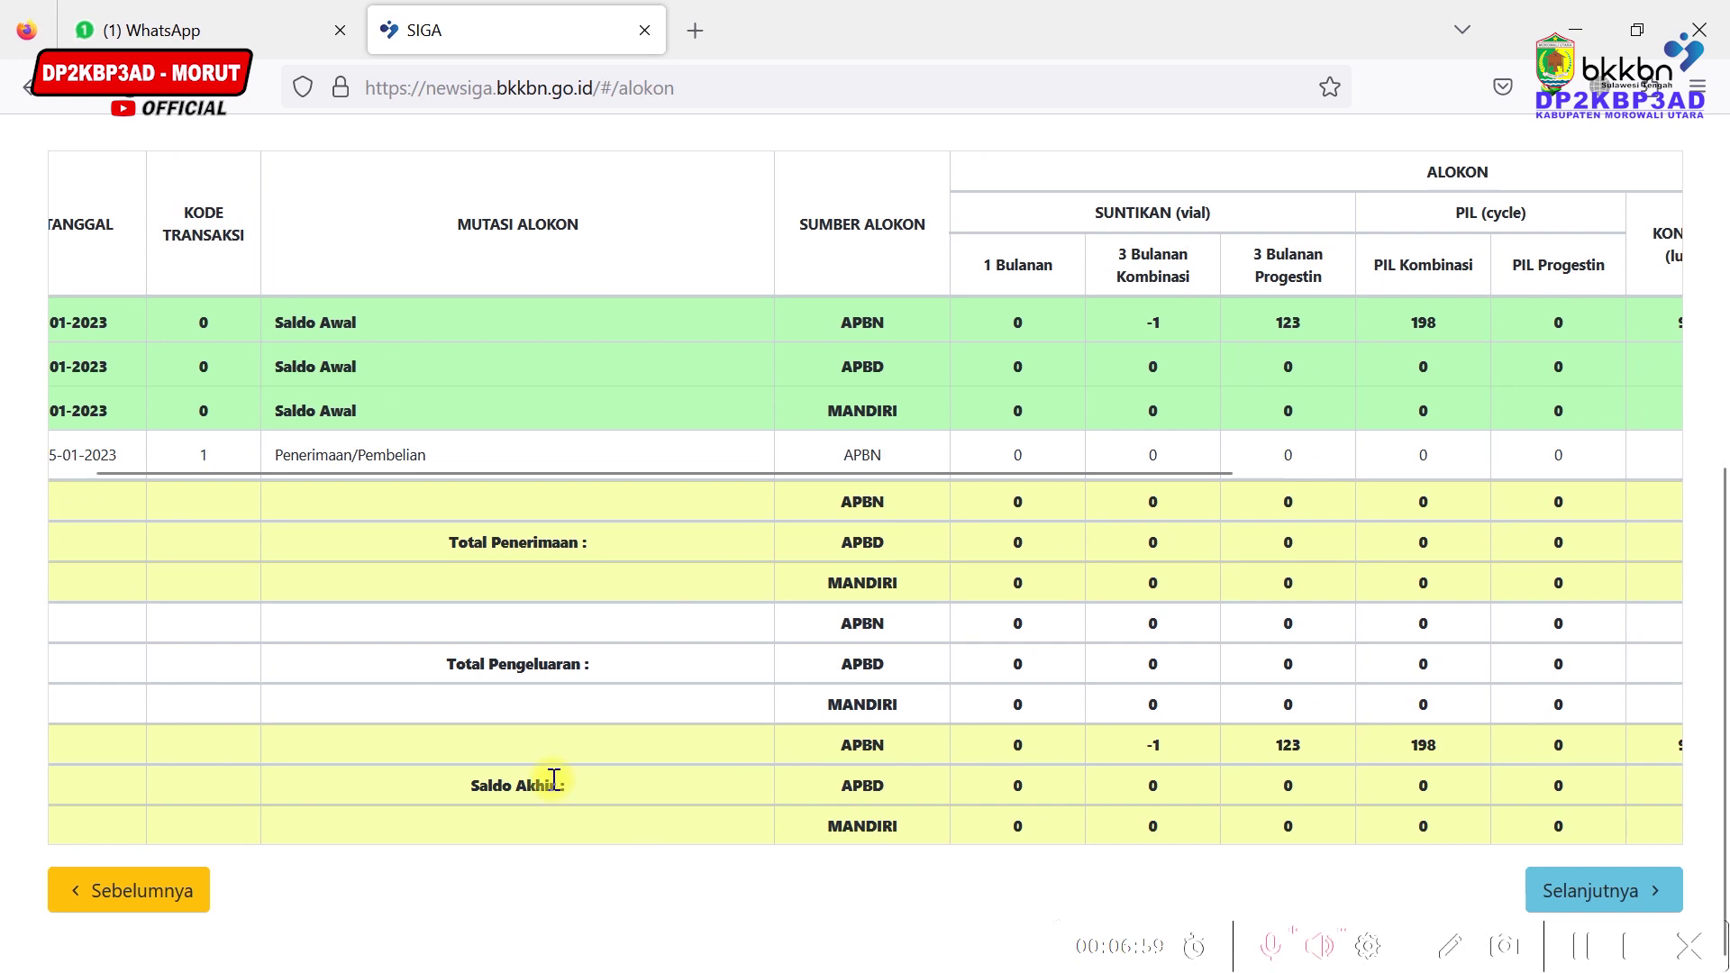
pyautogui.moveTo(613, 473); pyautogui.dragTo(1106, 505)
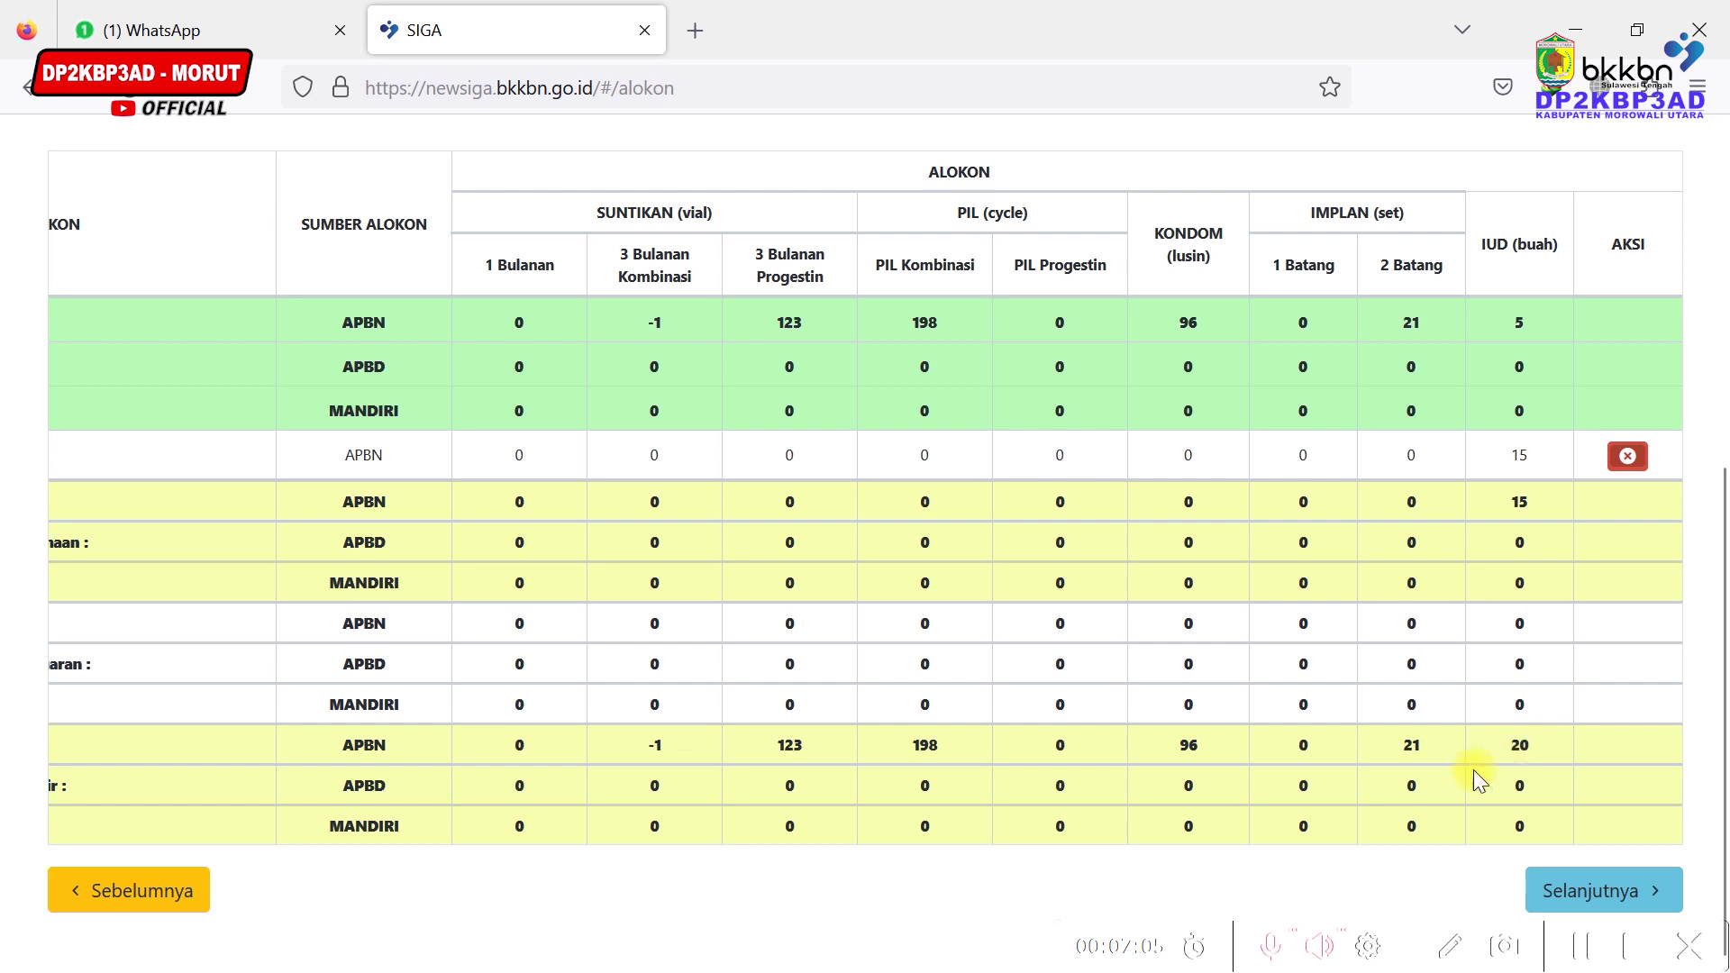
# Start another mutation with APBN as Sumber Alokon and Penerimaan/Pembelian as Mutasi Alokon
pyautogui.scroll(2, 1529, 631)
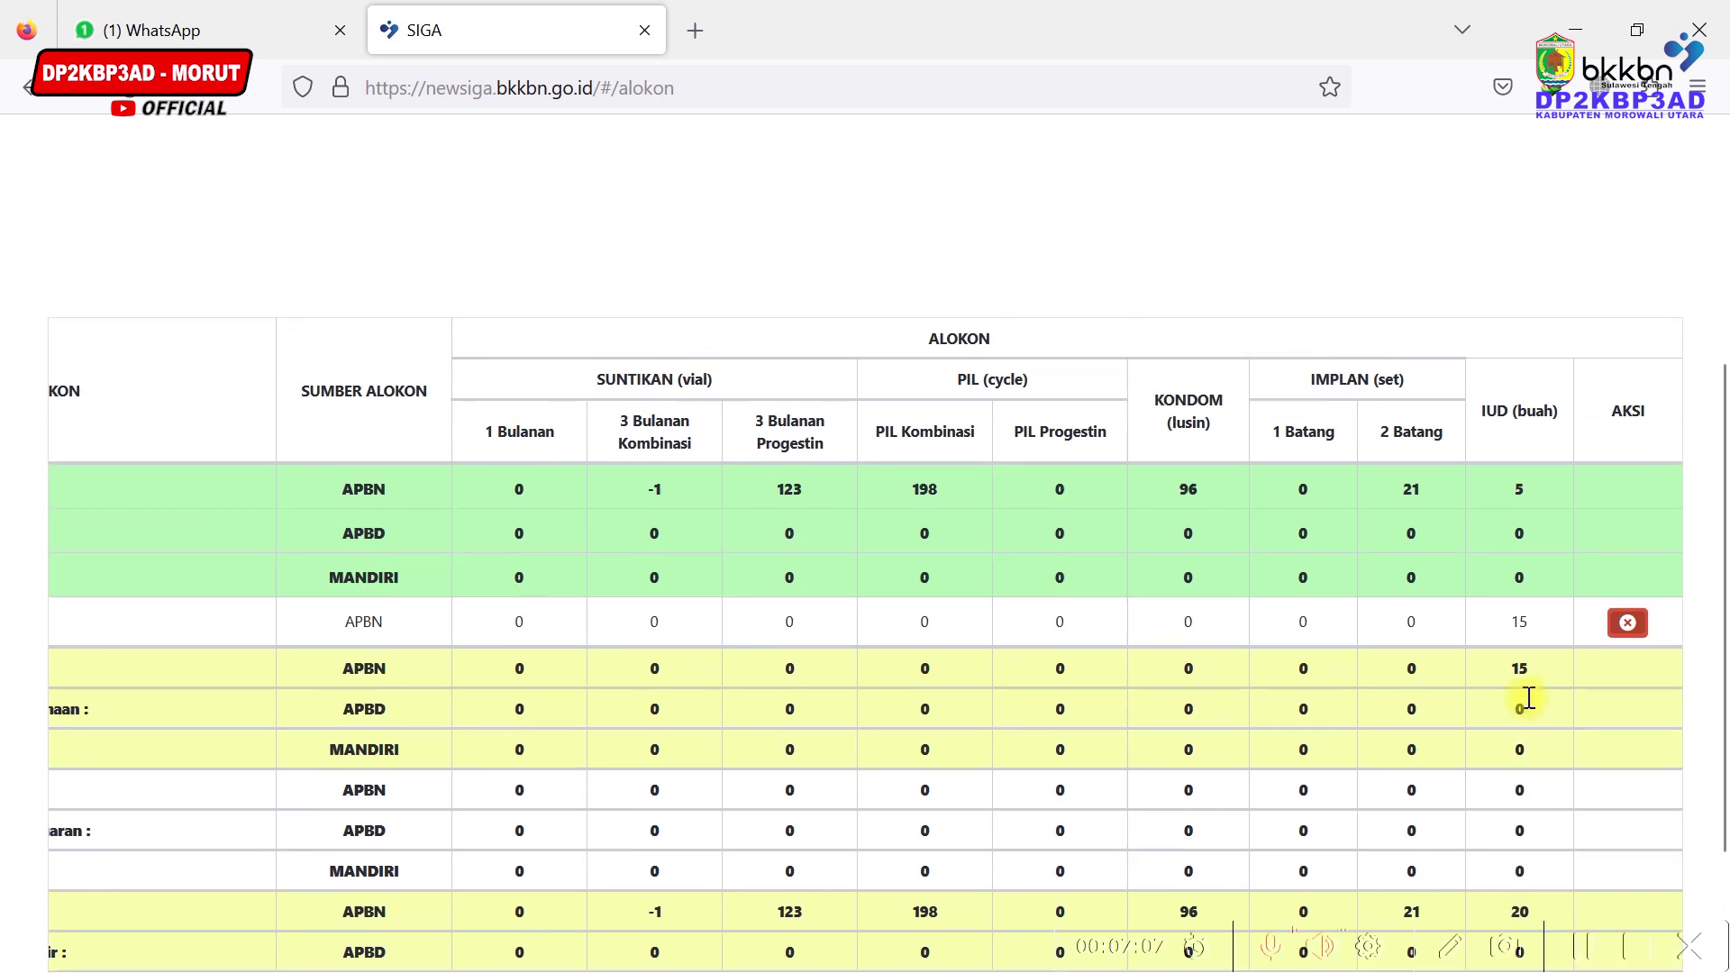
pyautogui.scroll(-2, 1495, 648)
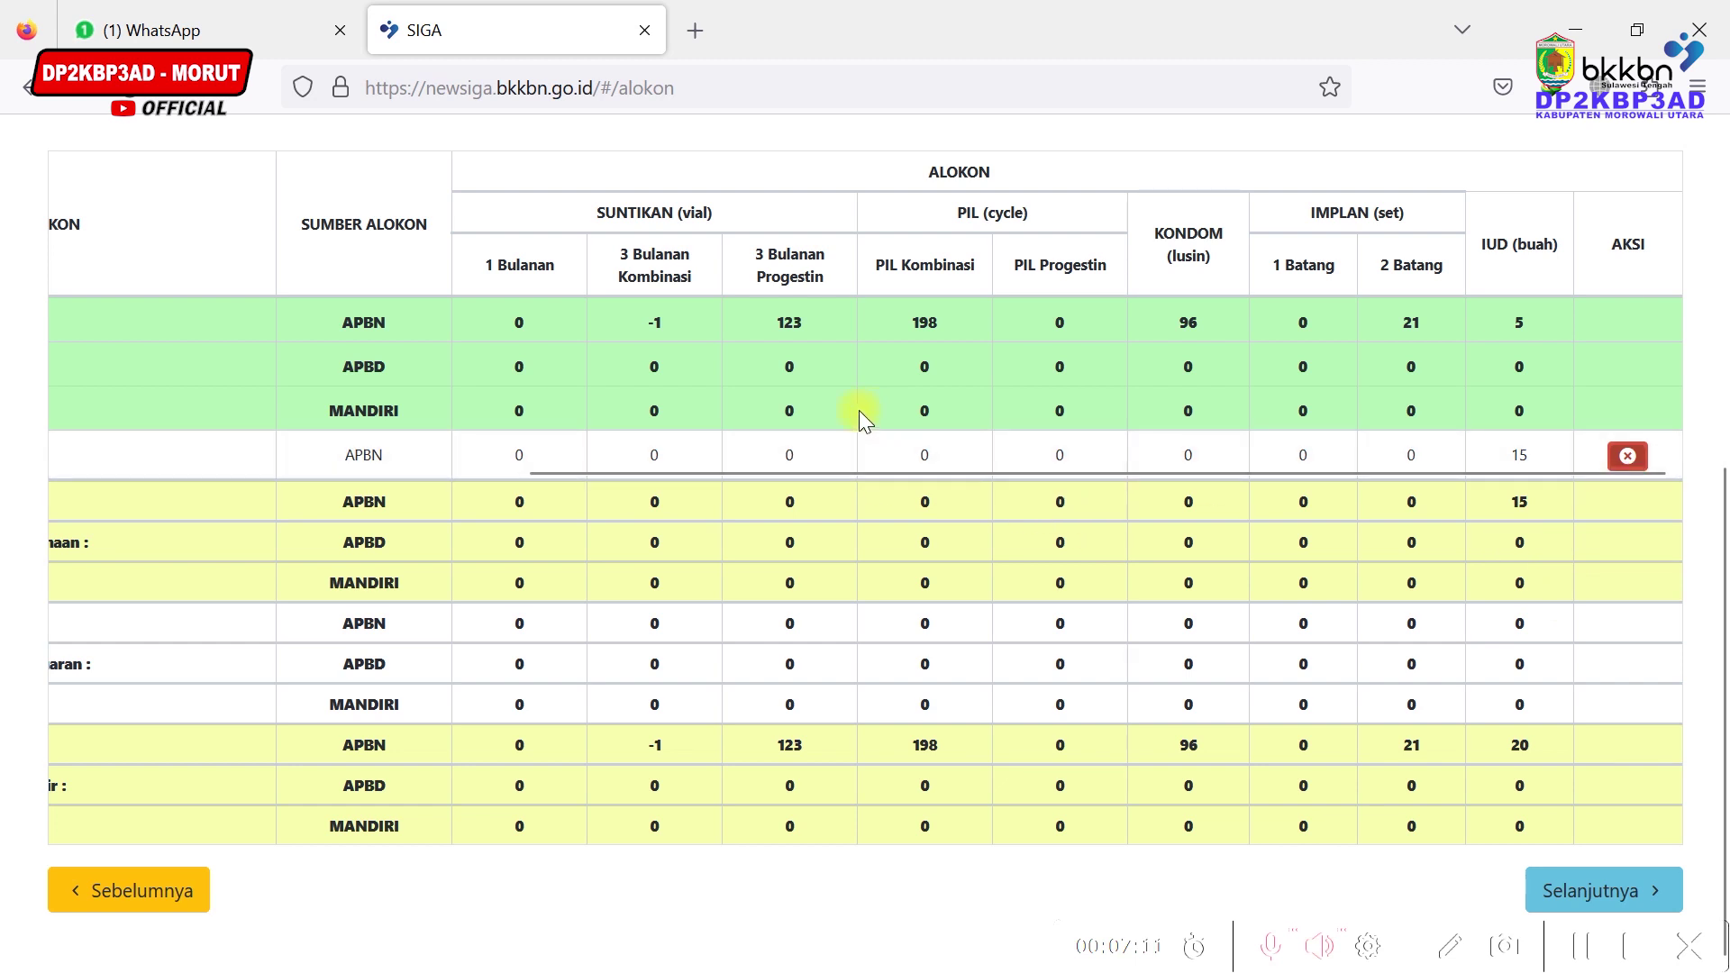
pyautogui.moveTo(1134, 470); pyautogui.dragTo(538, 446)
pyautogui.scroll(5, 539, 447)
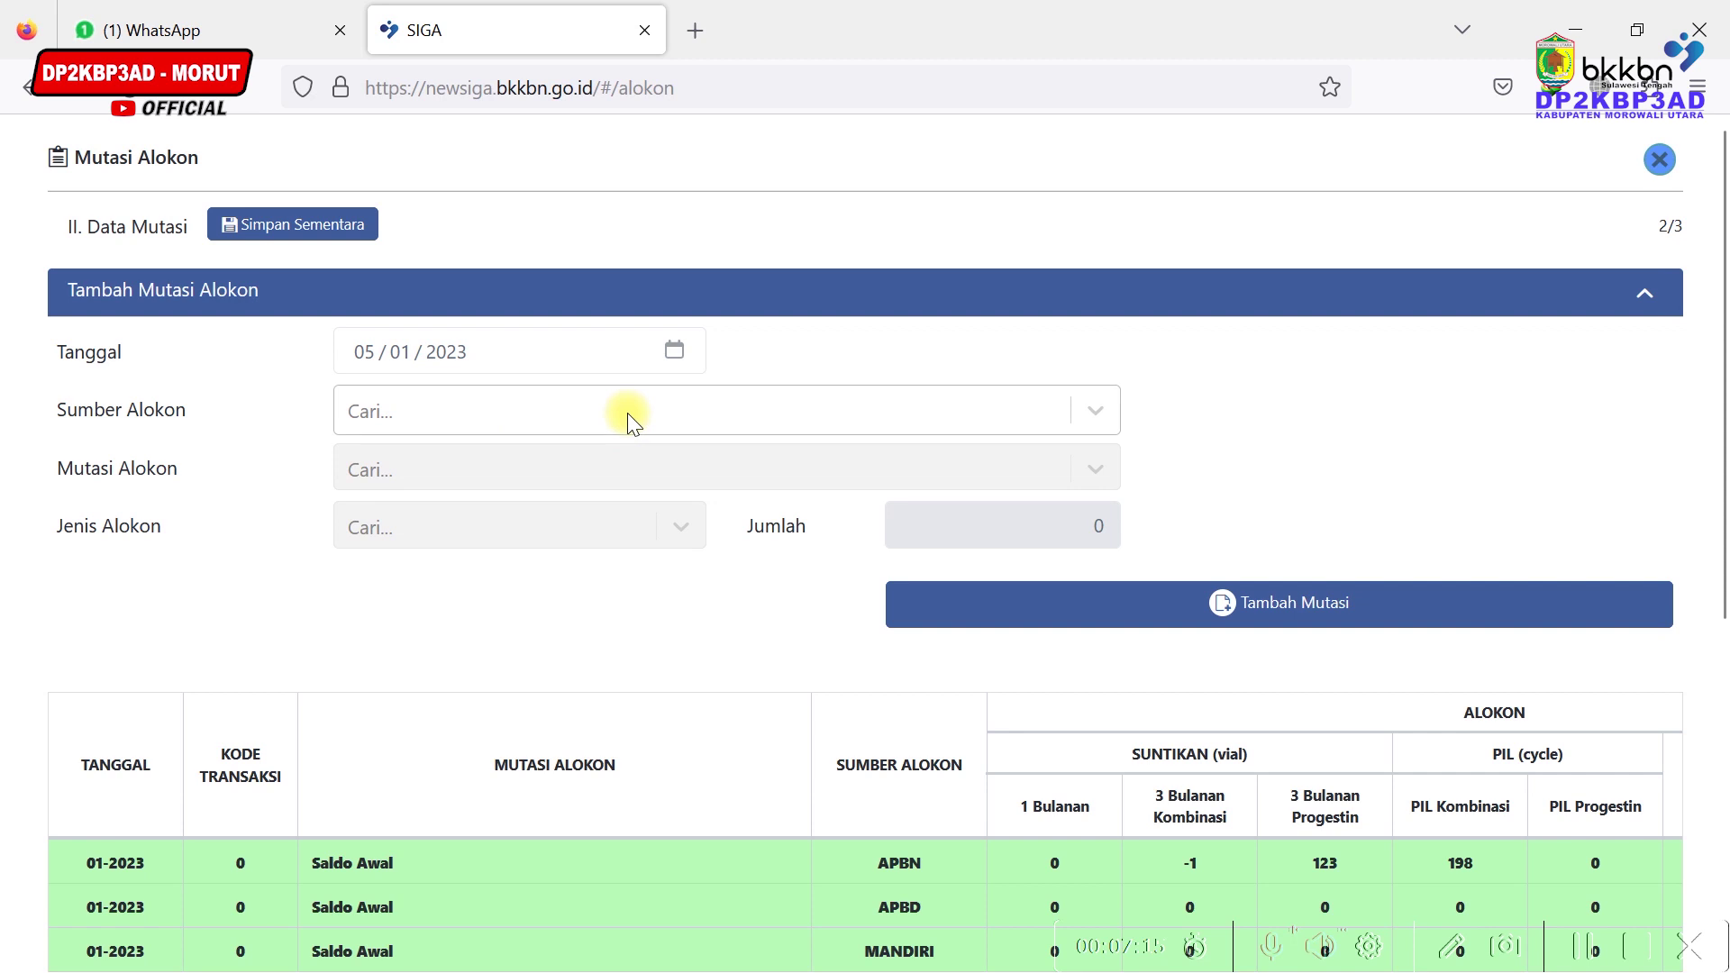
pyautogui.click(627, 413)
pyautogui.click(440, 467)
pyautogui.click(635, 475)
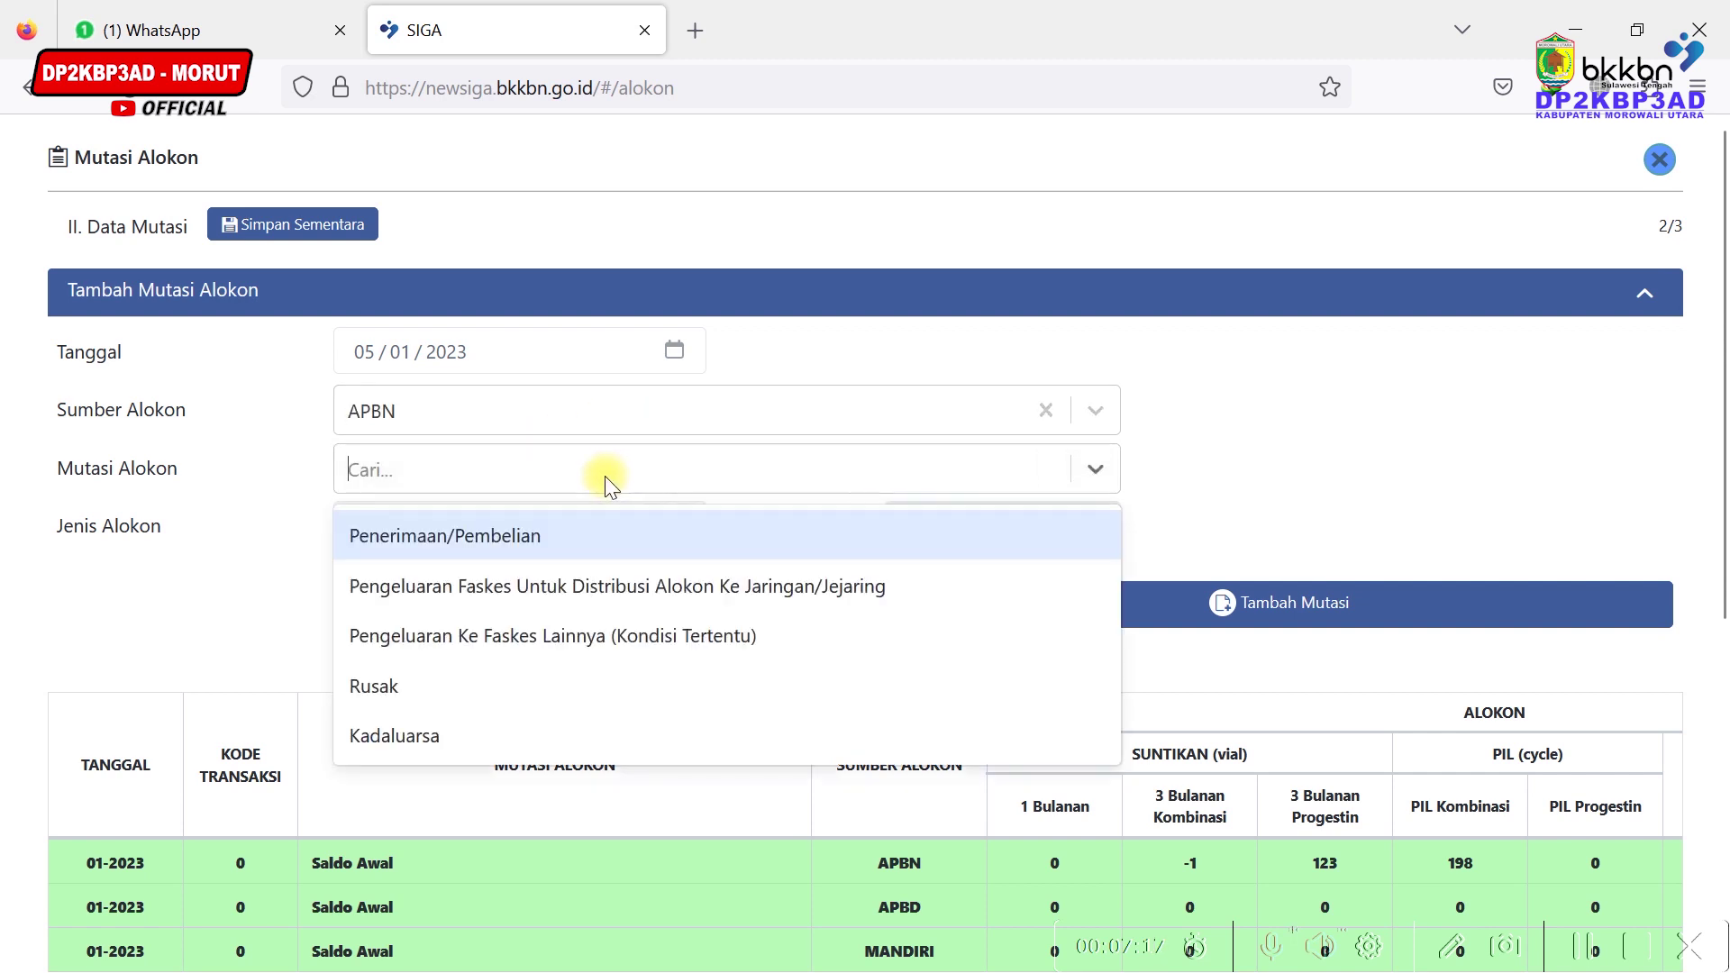
pyautogui.click(455, 544)
# Choose Suntikan 1 Bulanan as the Jenis Alokon with a Jumlah of 5, add the mutation, and check its row in the table
pyautogui.click(484, 526)
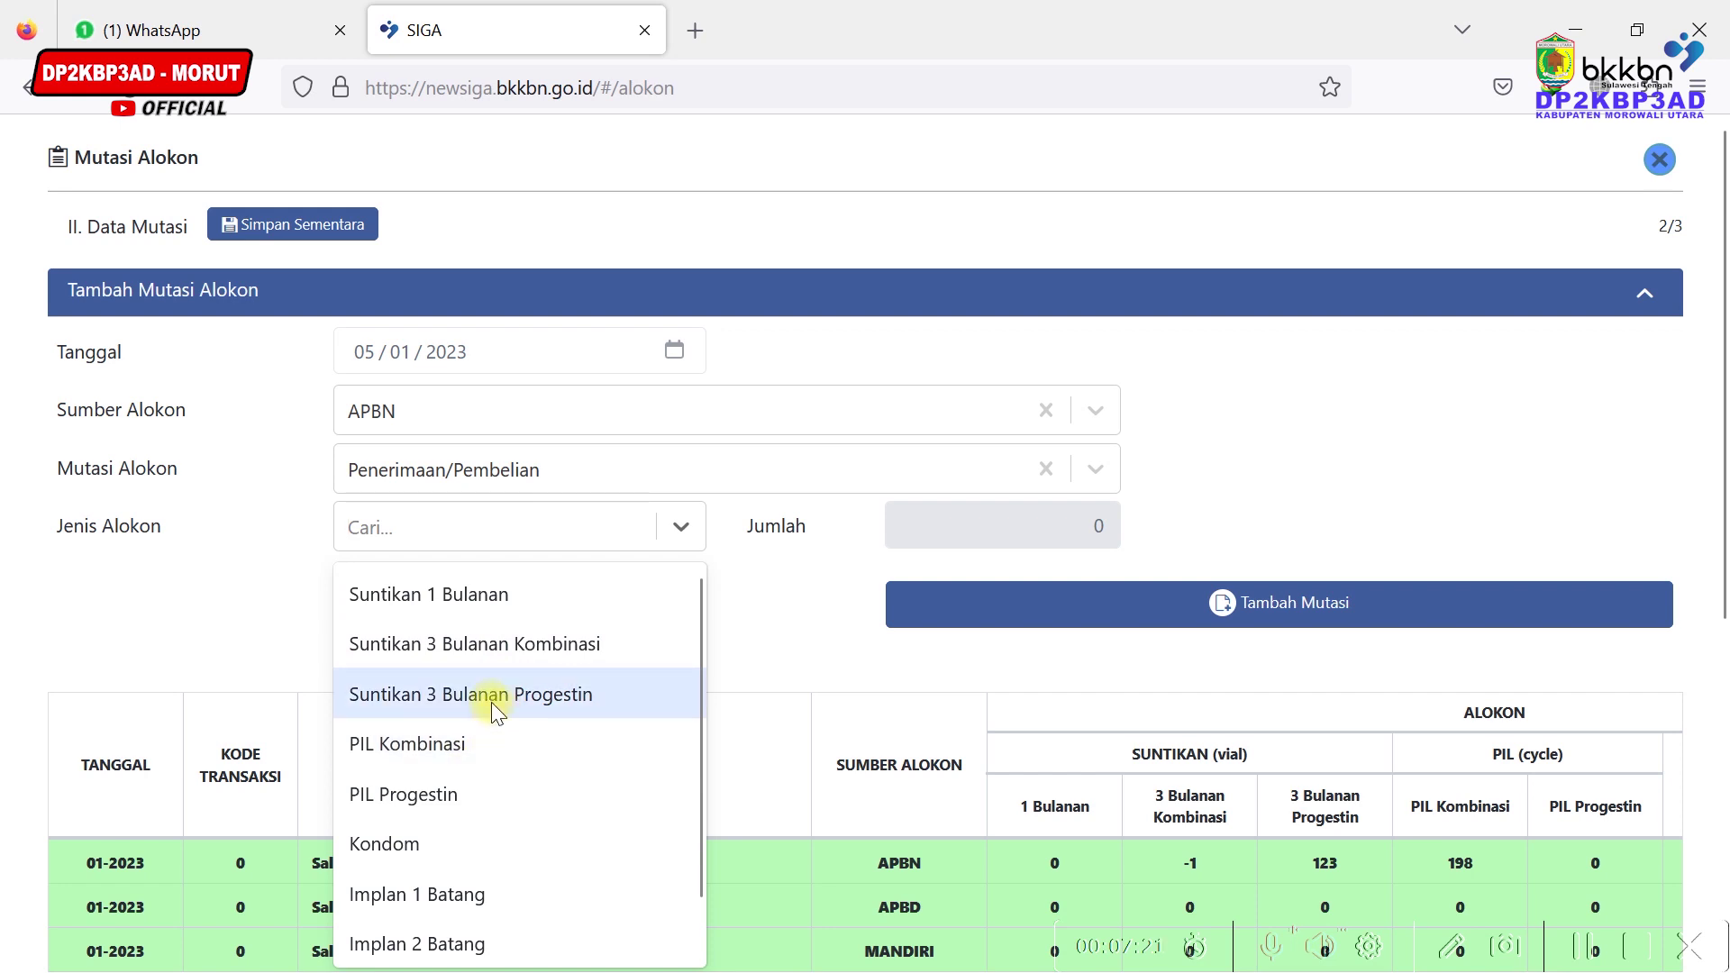
pyautogui.click(517, 598)
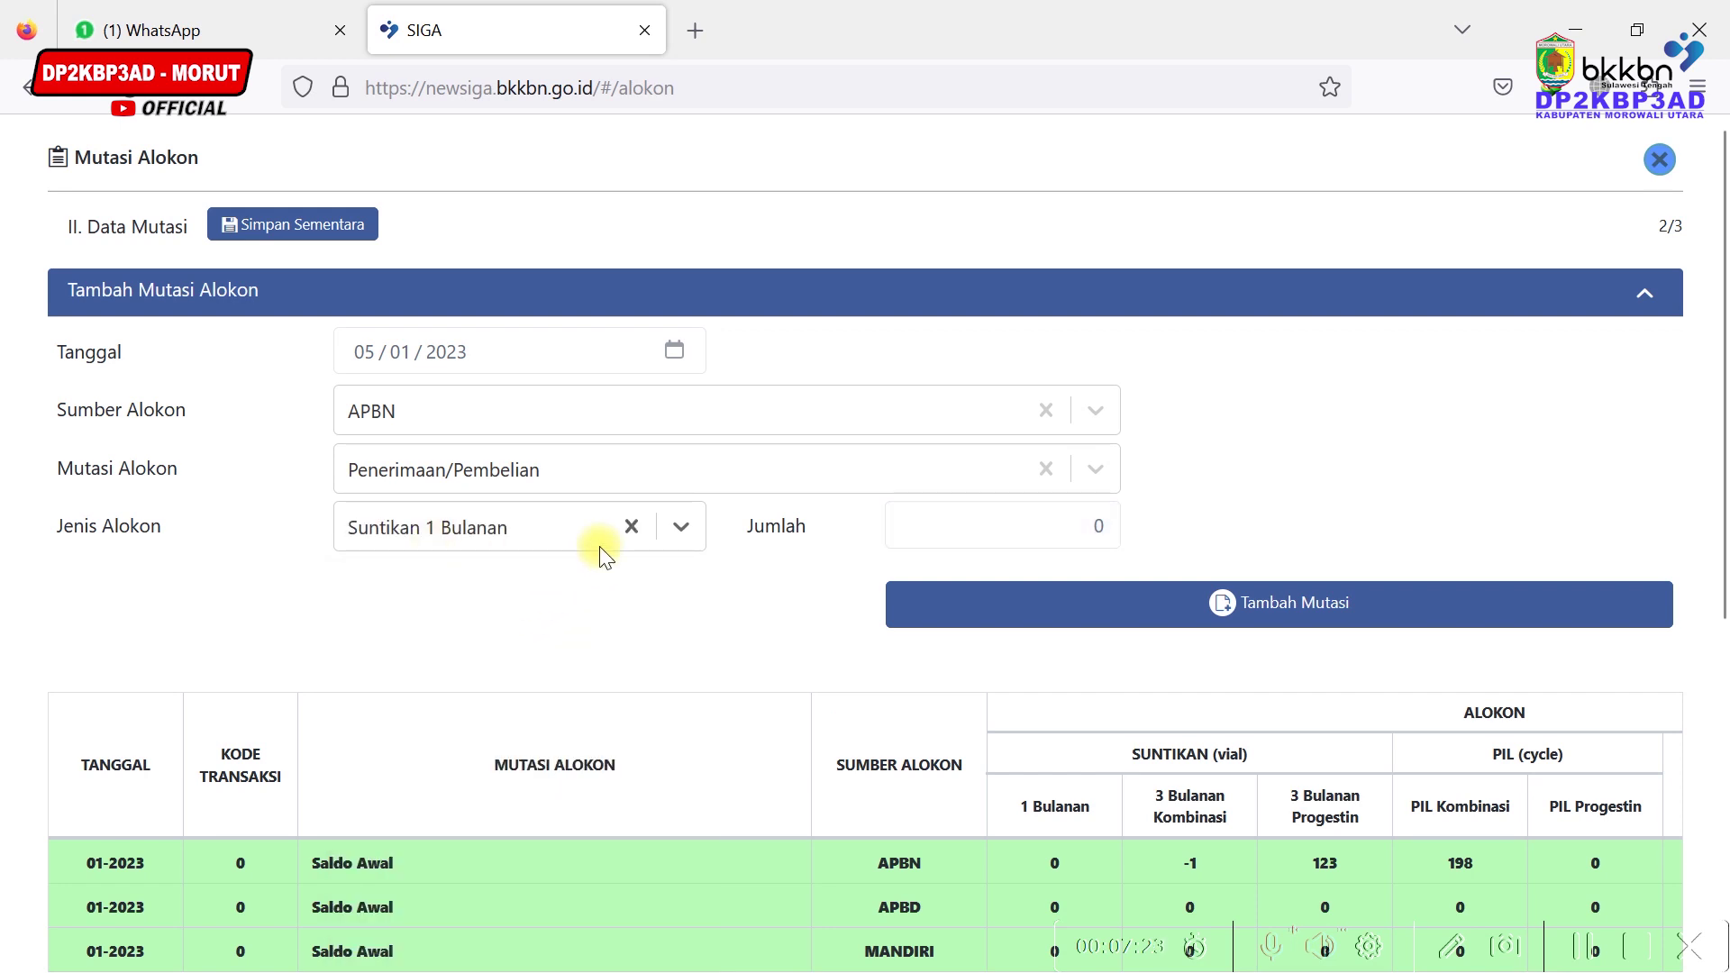
pyautogui.doubleClick(1098, 532)
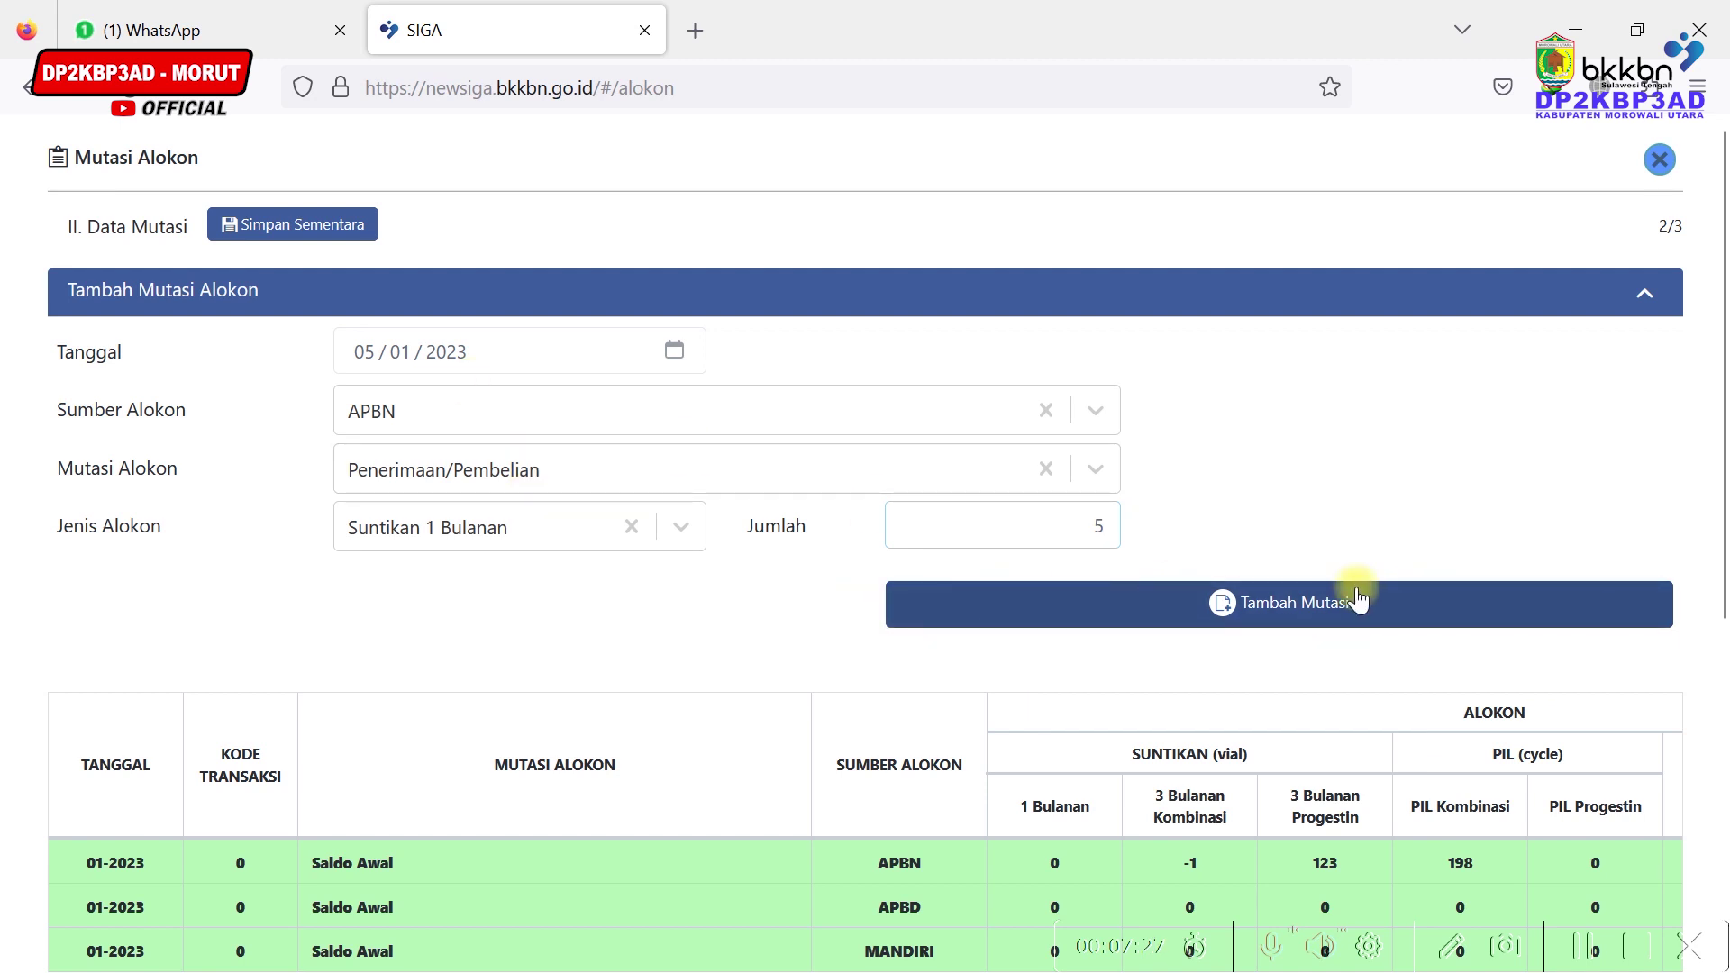
pyautogui.click(1252, 623)
pyautogui.scroll(-5, 1243, 630)
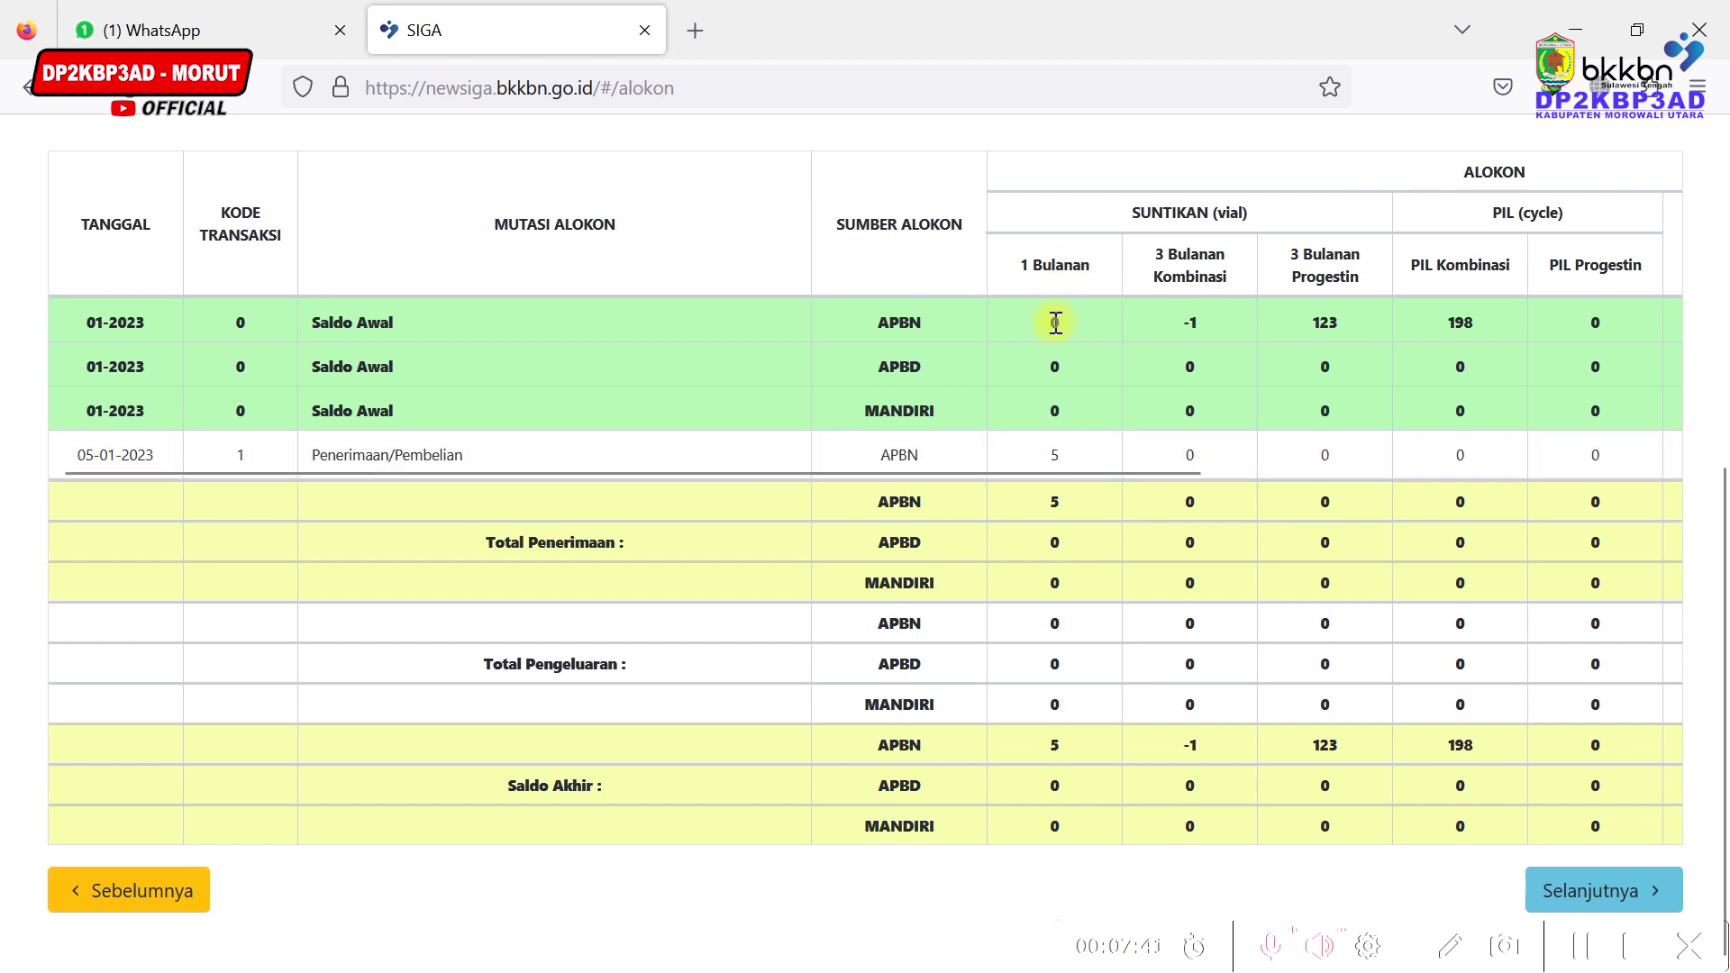
pyautogui.moveTo(1028, 469); pyautogui.dragTo(1698, 527)
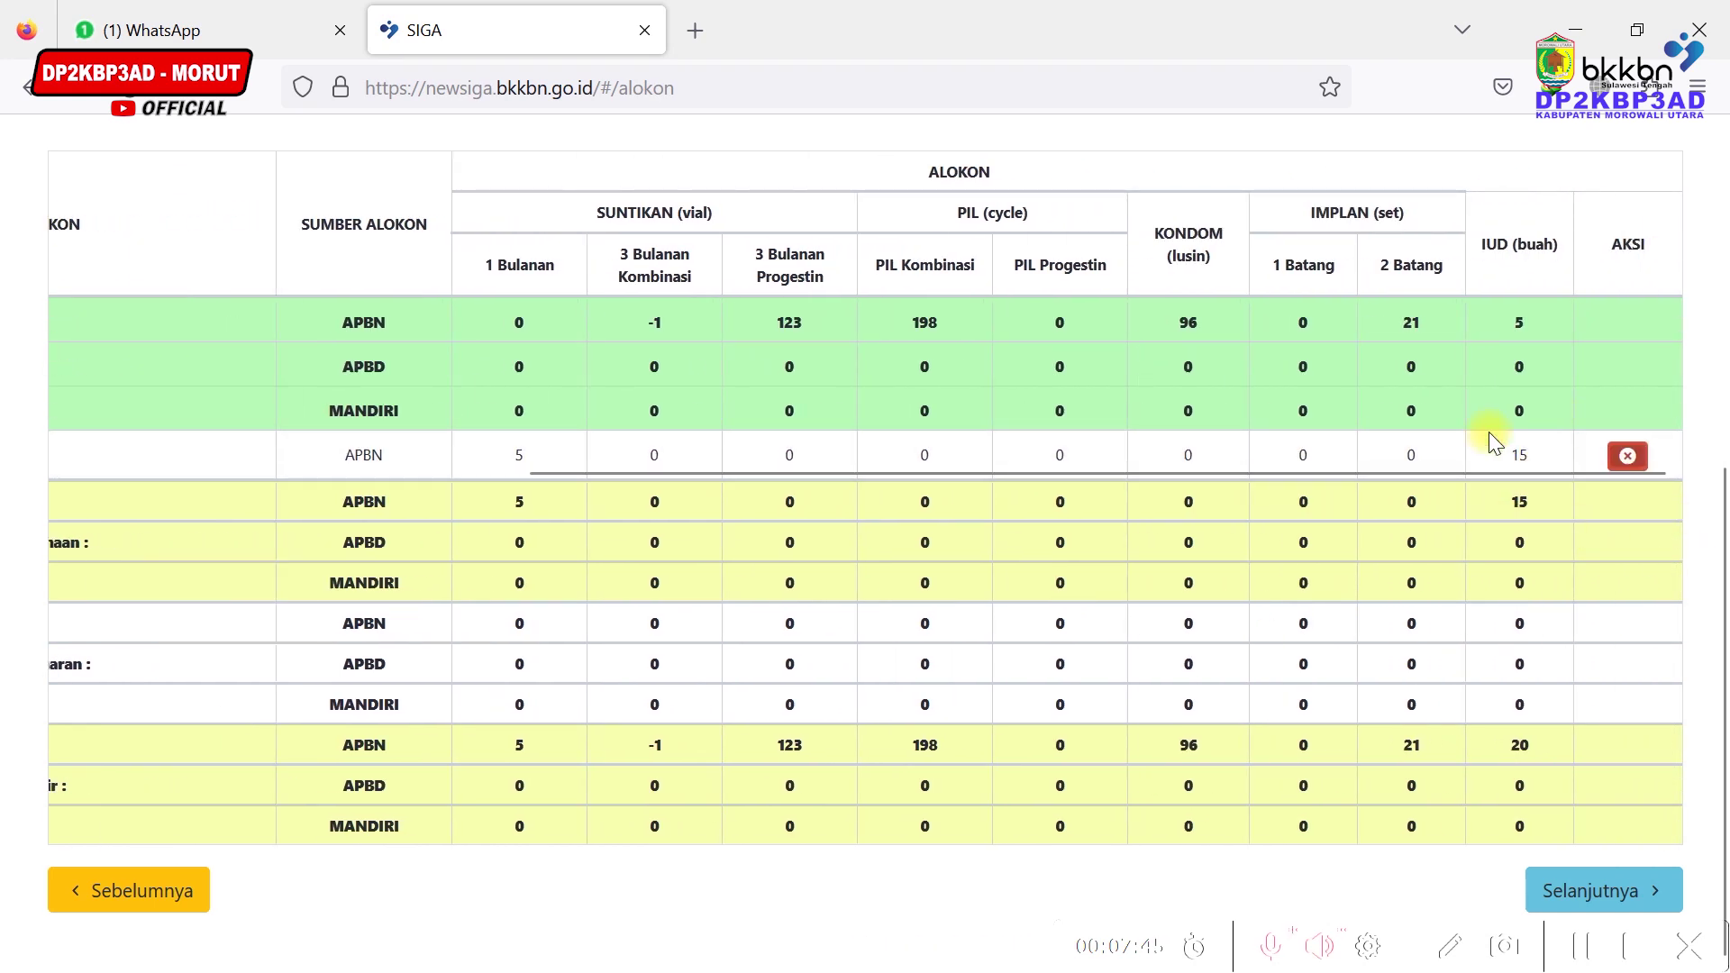
pyautogui.moveTo(1522, 468); pyautogui.dragTo(1541, 512)
# Continue to the signature page of the Mutasi Alokon report, save the report, and return to the list of monthly reports
pyautogui.click(1634, 895)
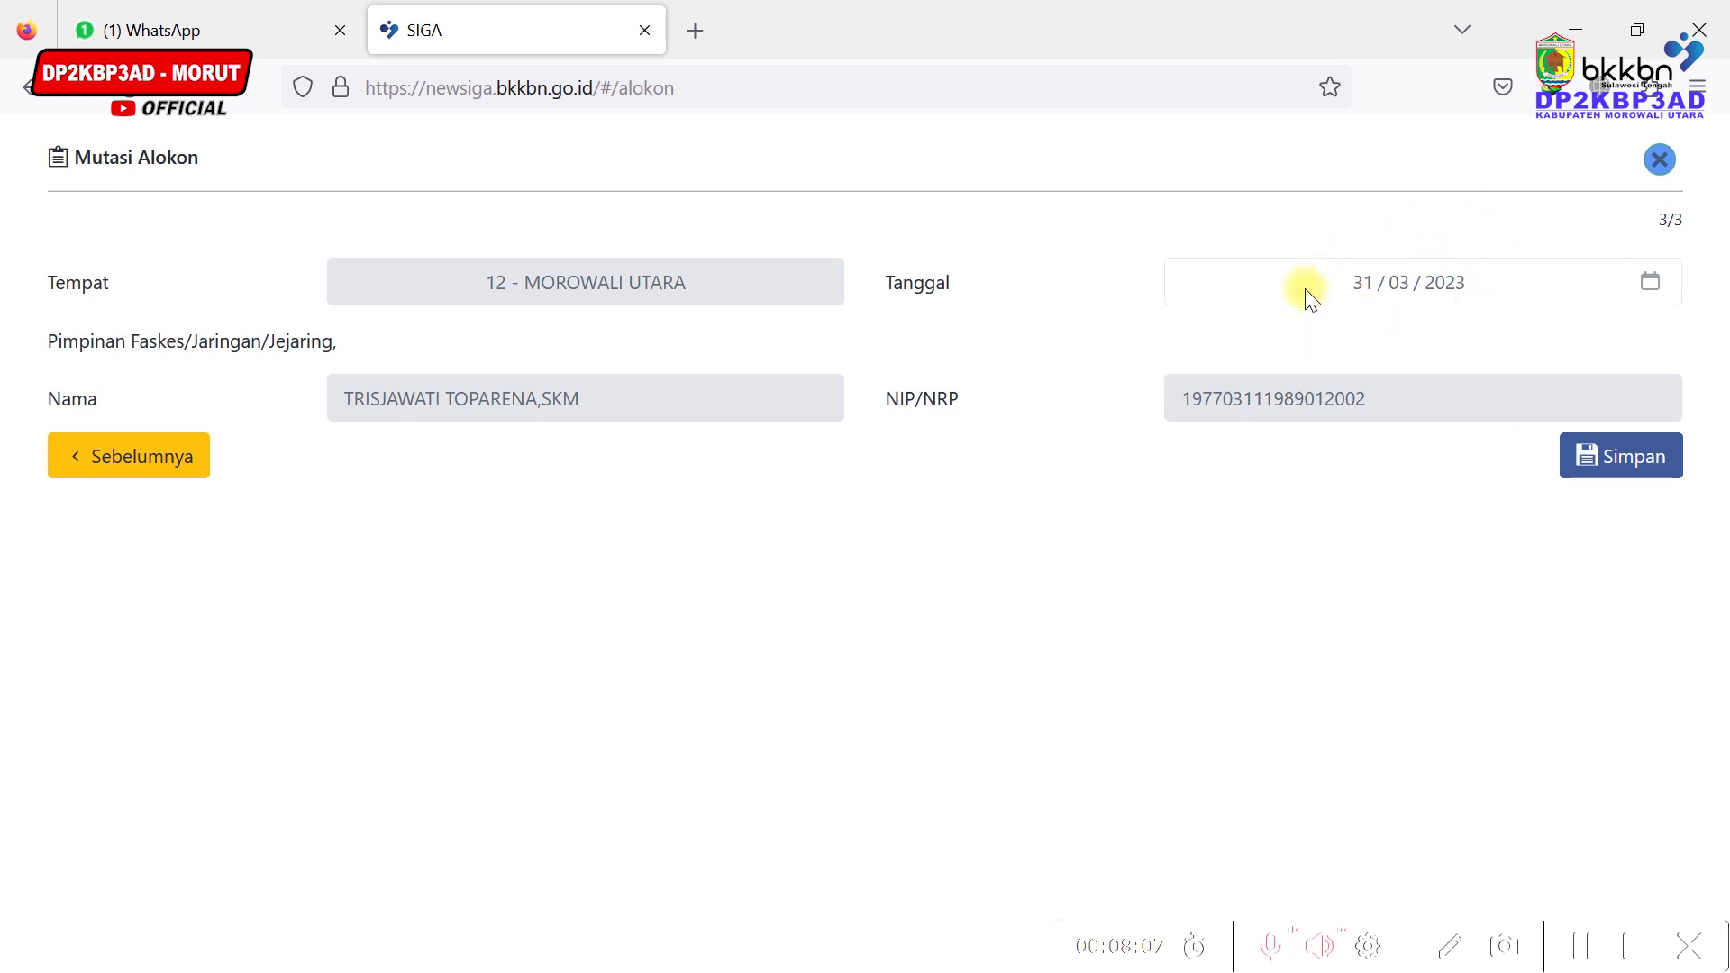
pyautogui.click(1609, 476)
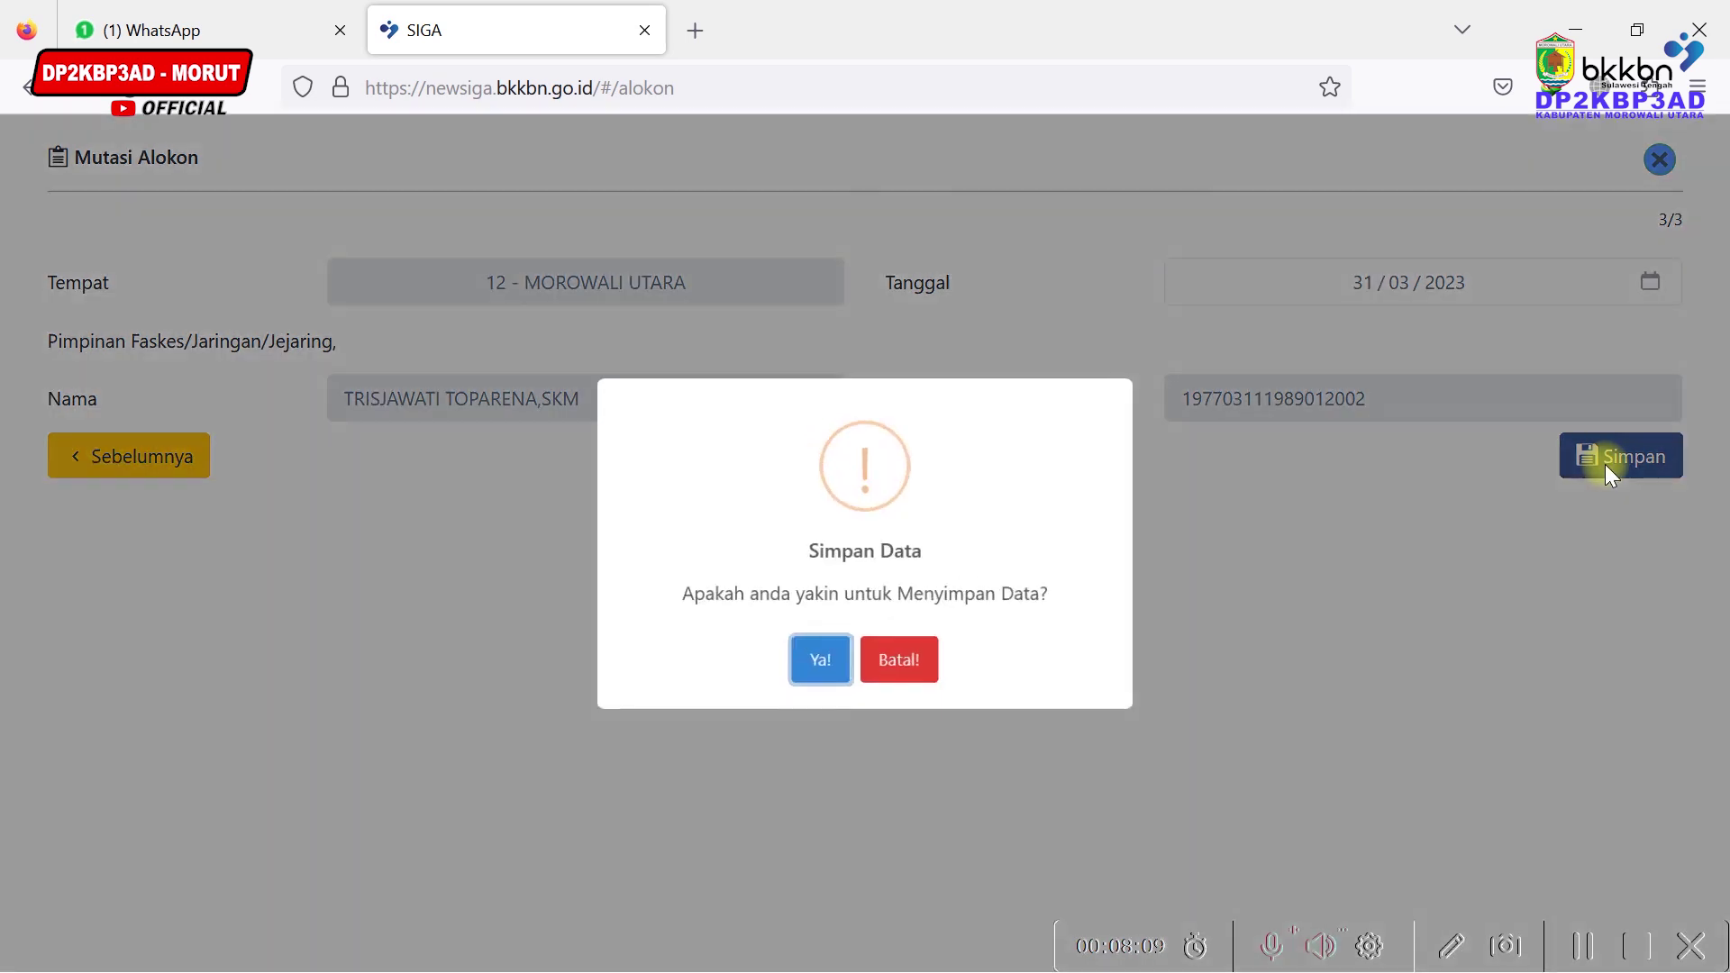
pyautogui.click(838, 659)
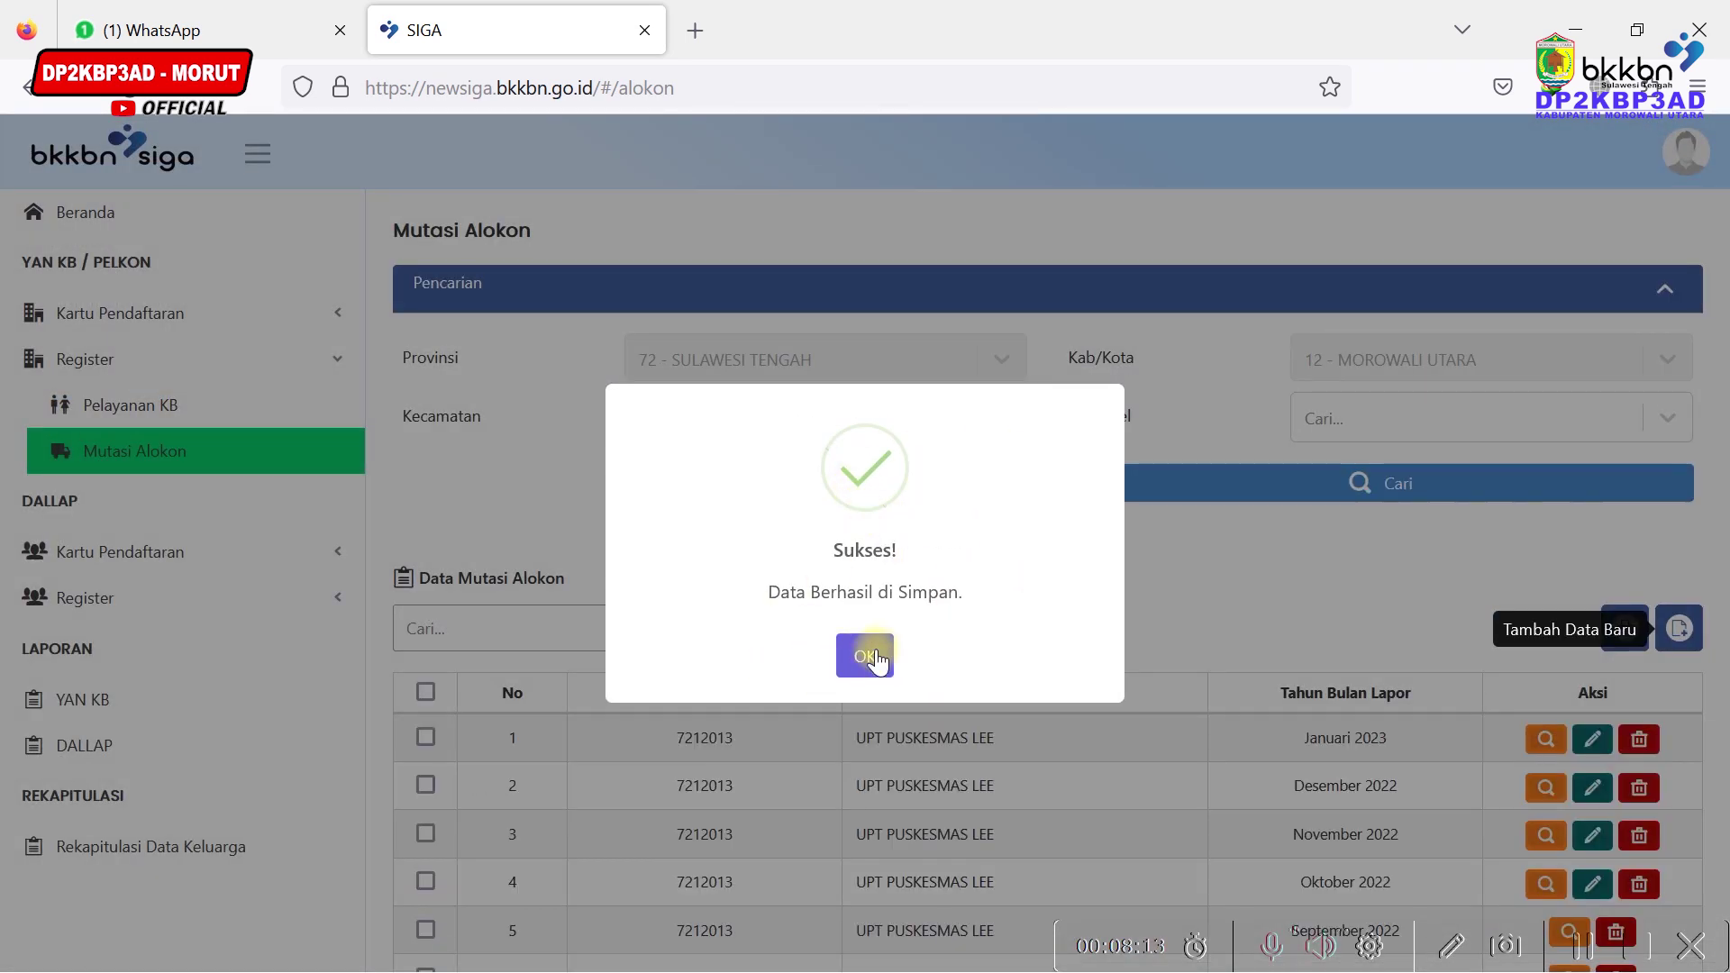
pyautogui.click(867, 656)
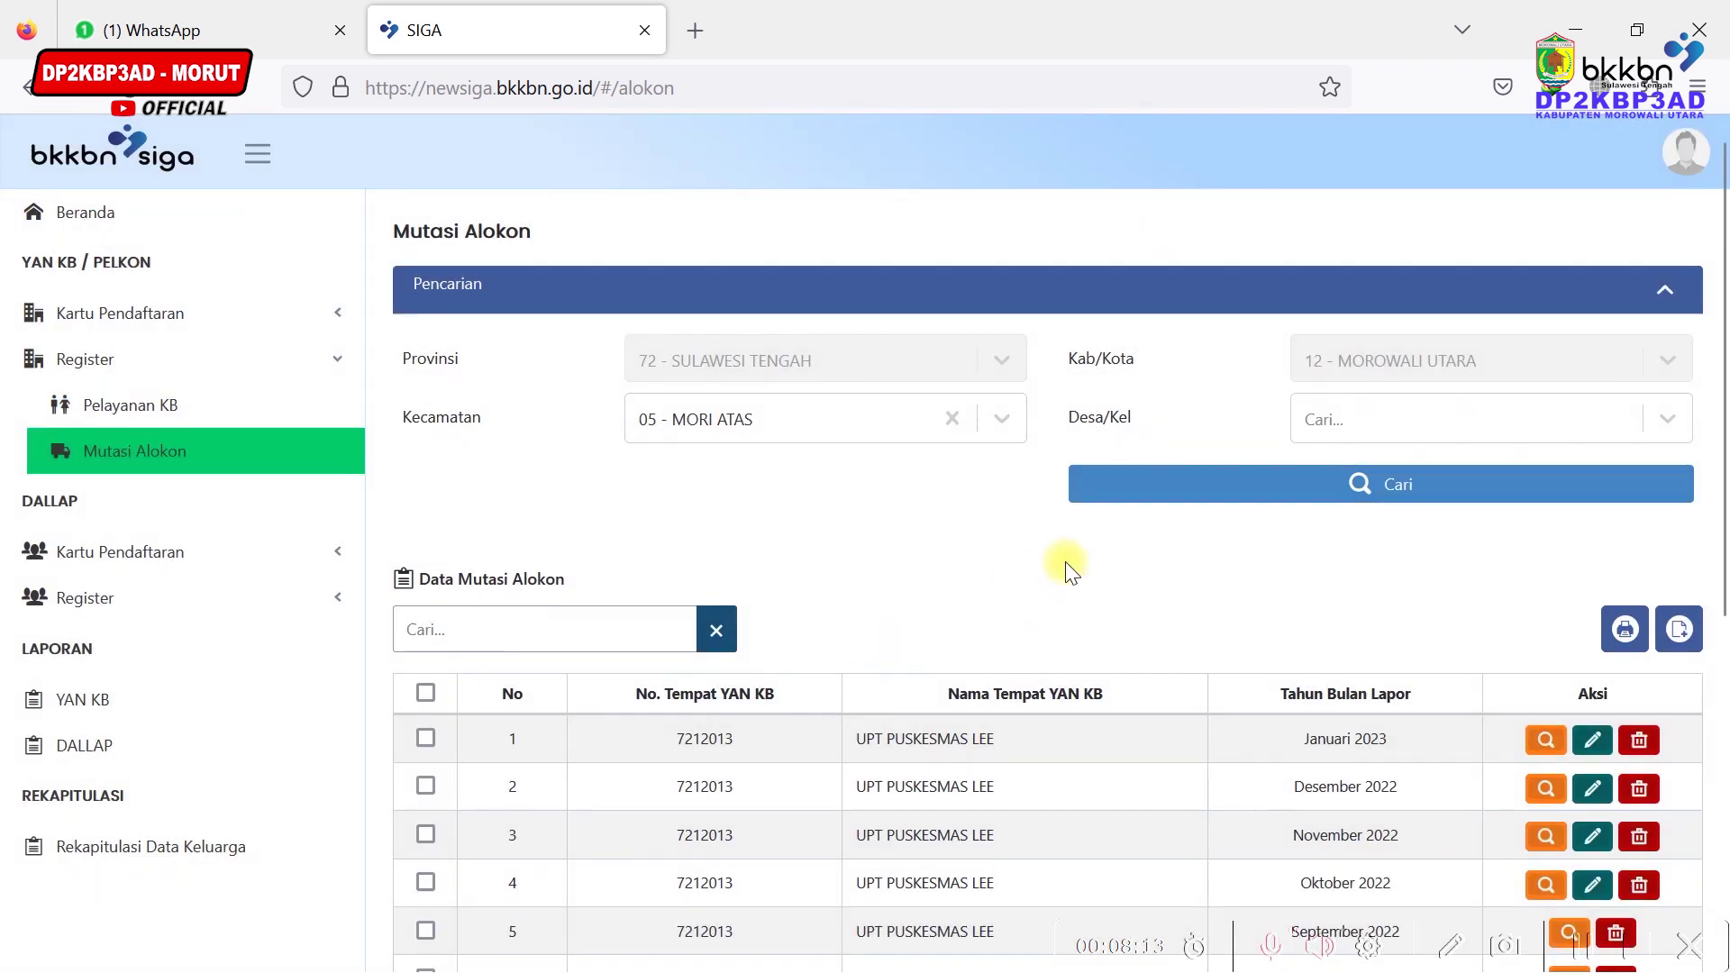
pyautogui.scroll(-6, 1065, 561)
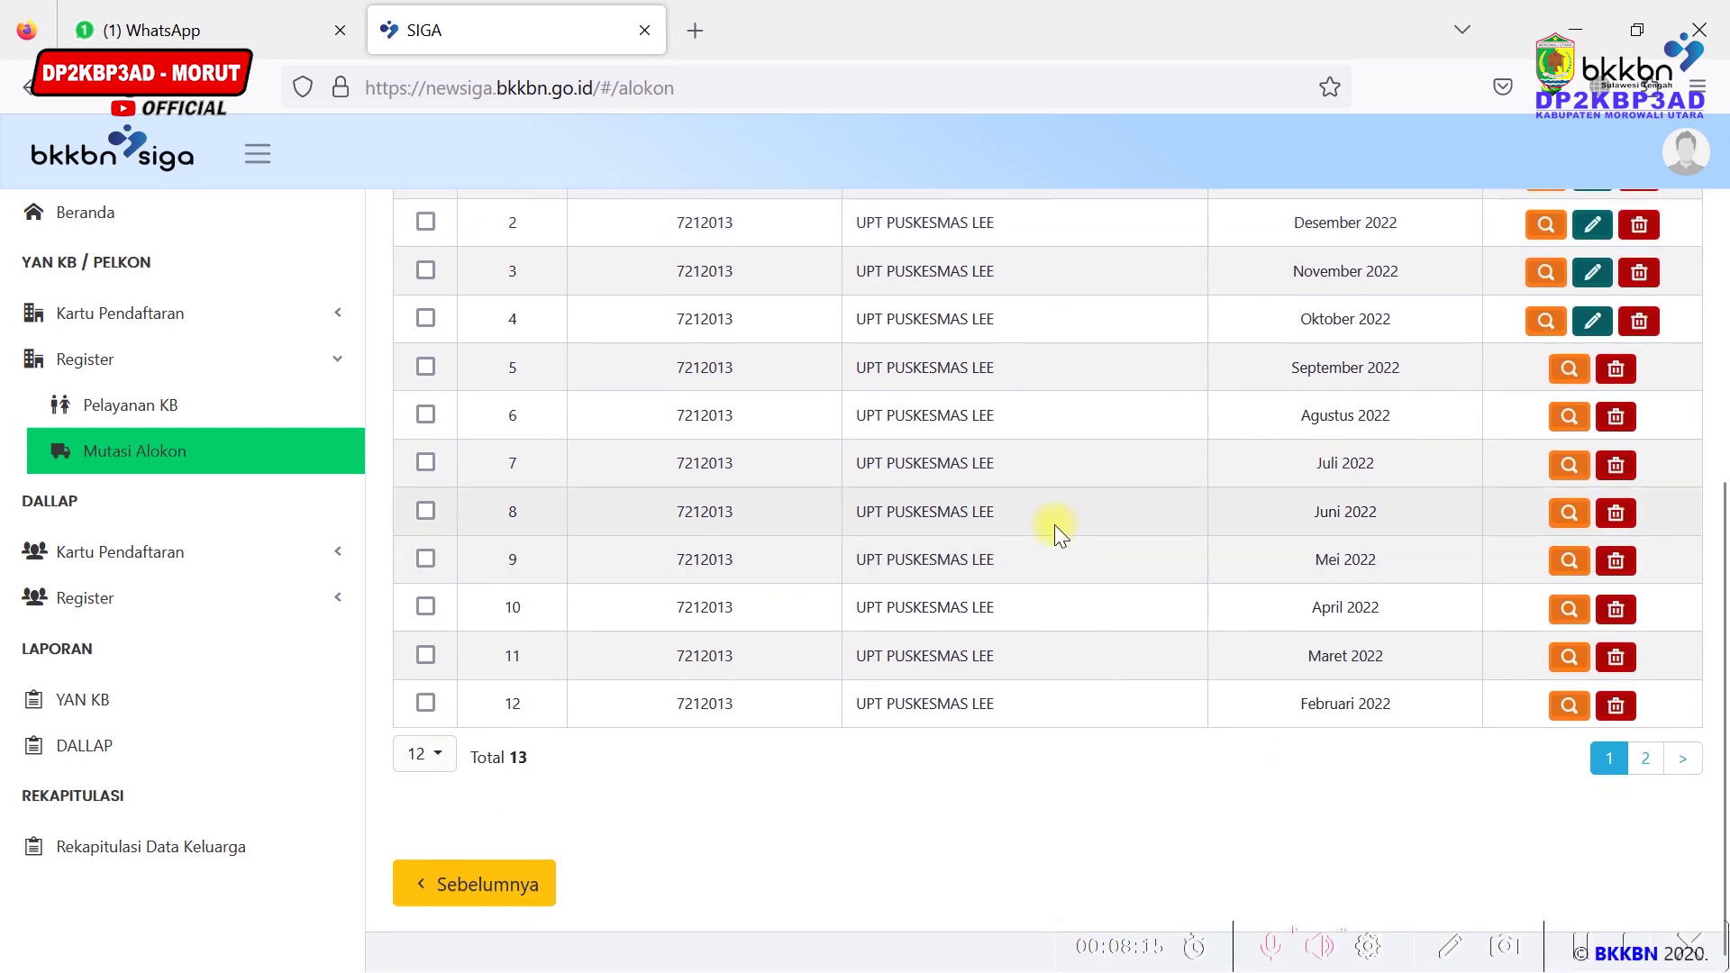
pyautogui.scroll(3, 1055, 524)
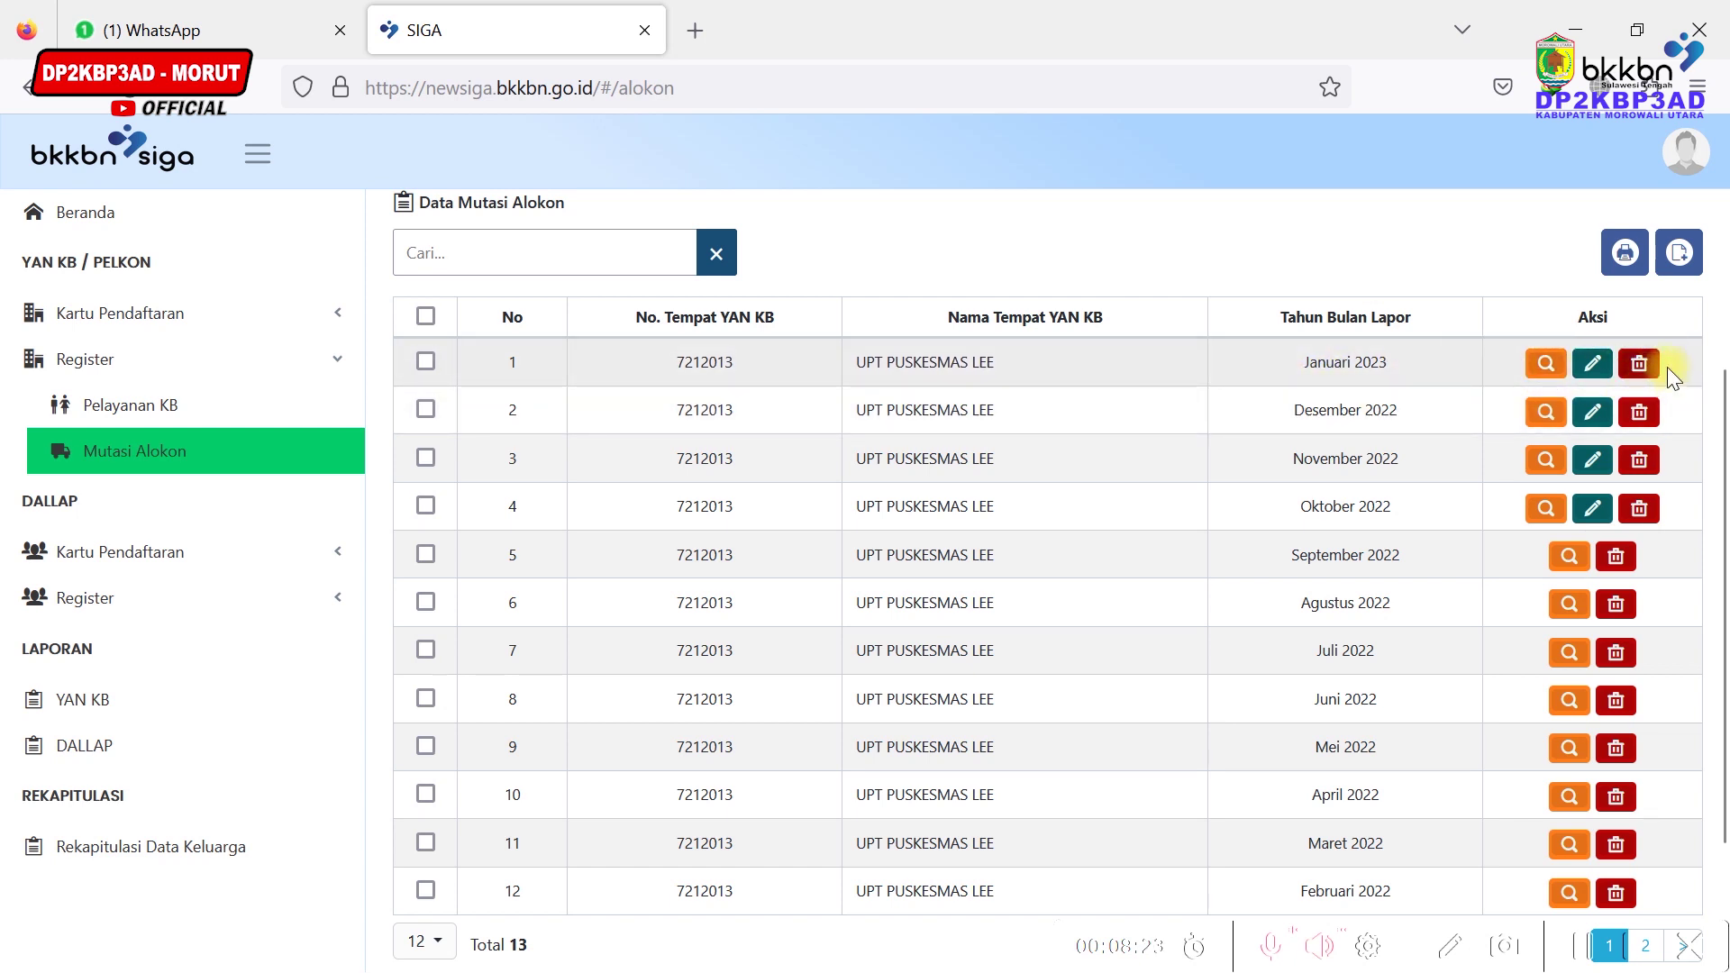
pyautogui.scroll(2, 1144, 505)
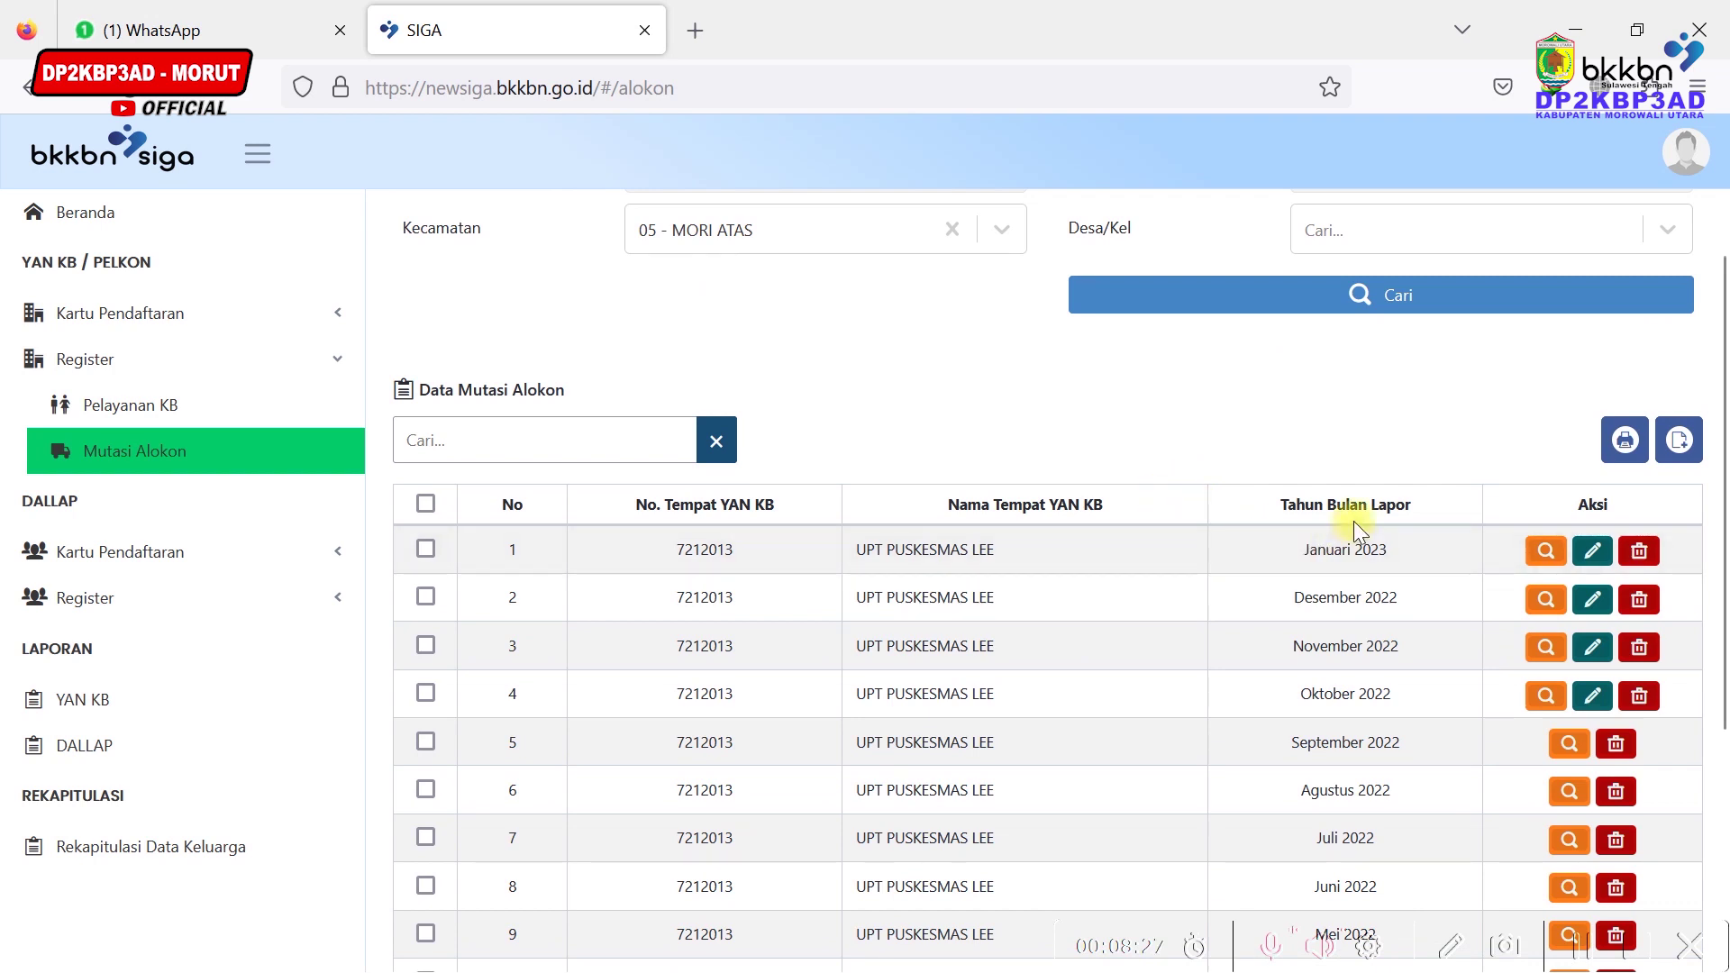
# Open the Pelayanan KB register and search for service places in Kecamatan 05 - MORI ATAS
pyautogui.click(129, 420)
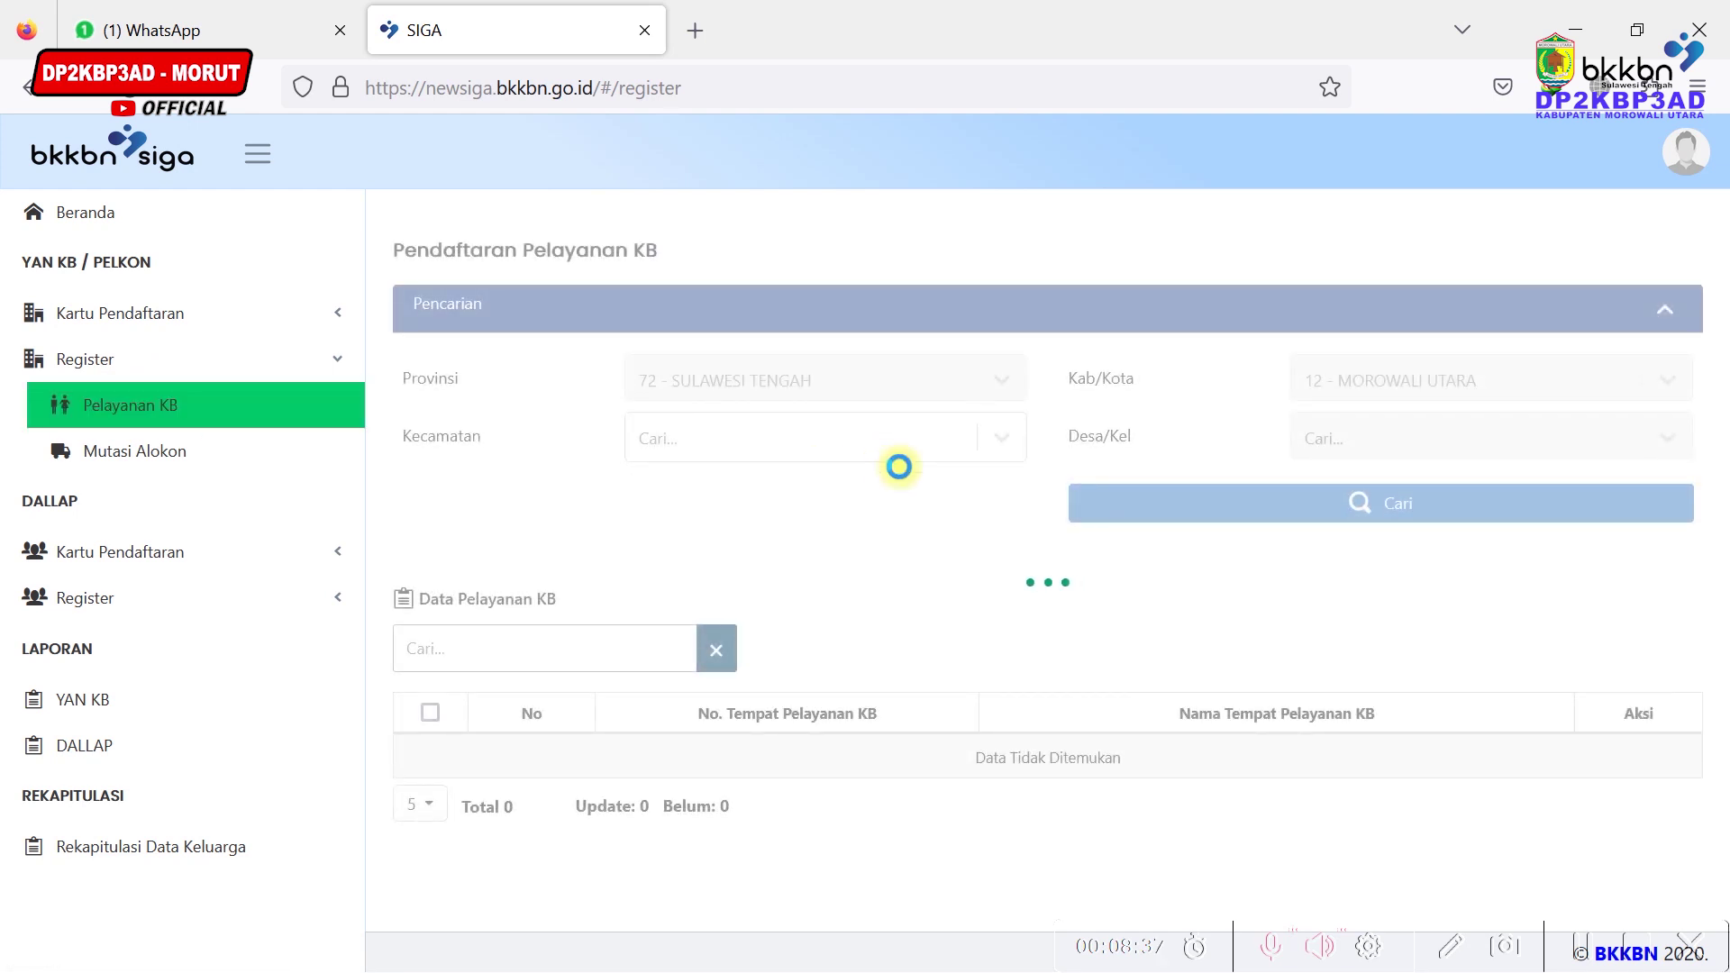
pyautogui.scroll(-2, 910, 473)
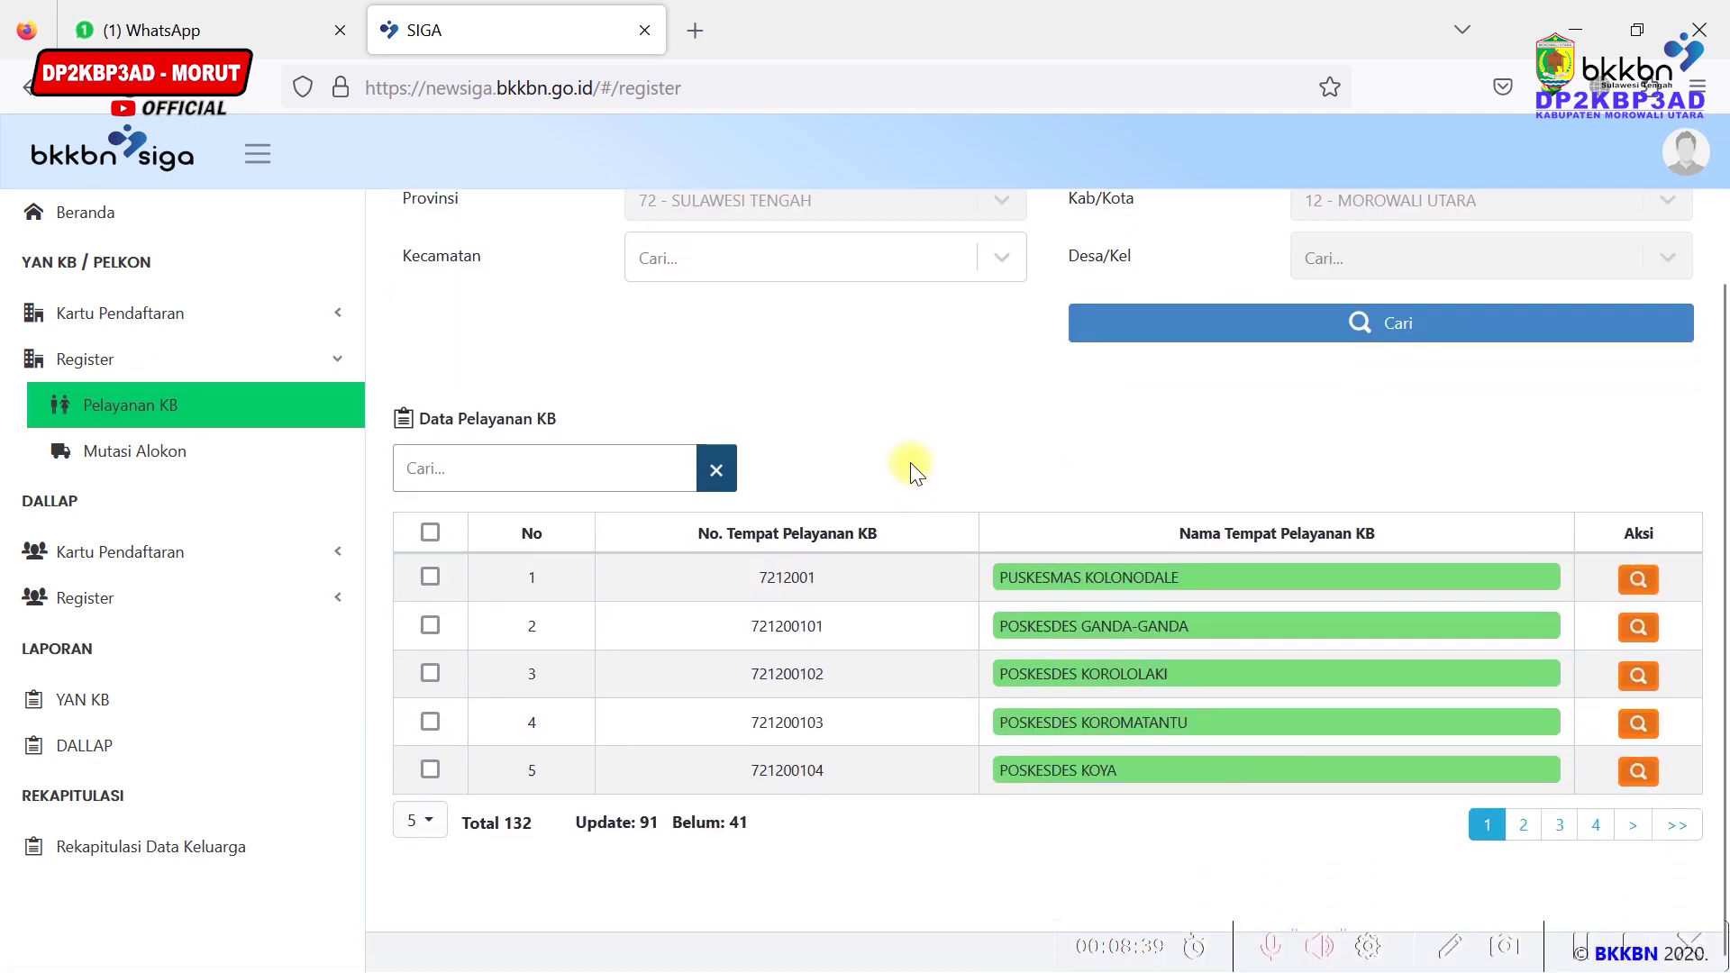
pyautogui.click(994, 261)
pyautogui.click(895, 521)
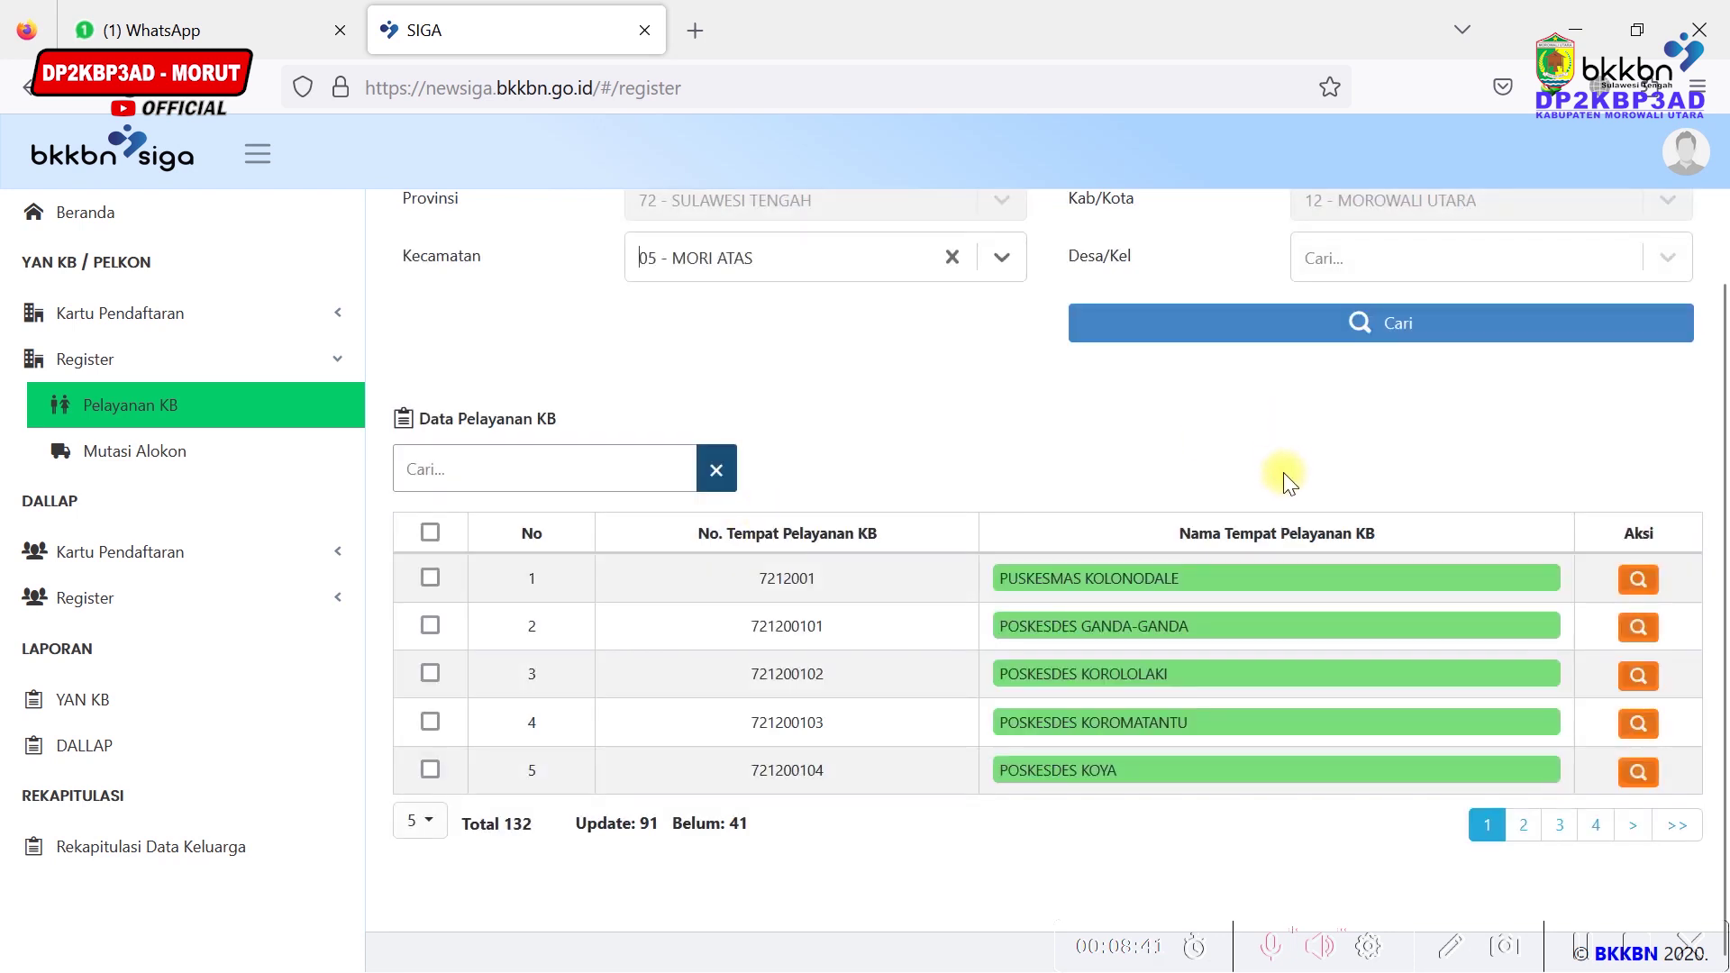
pyautogui.scroll(2, 1332, 436)
pyautogui.click(1347, 503)
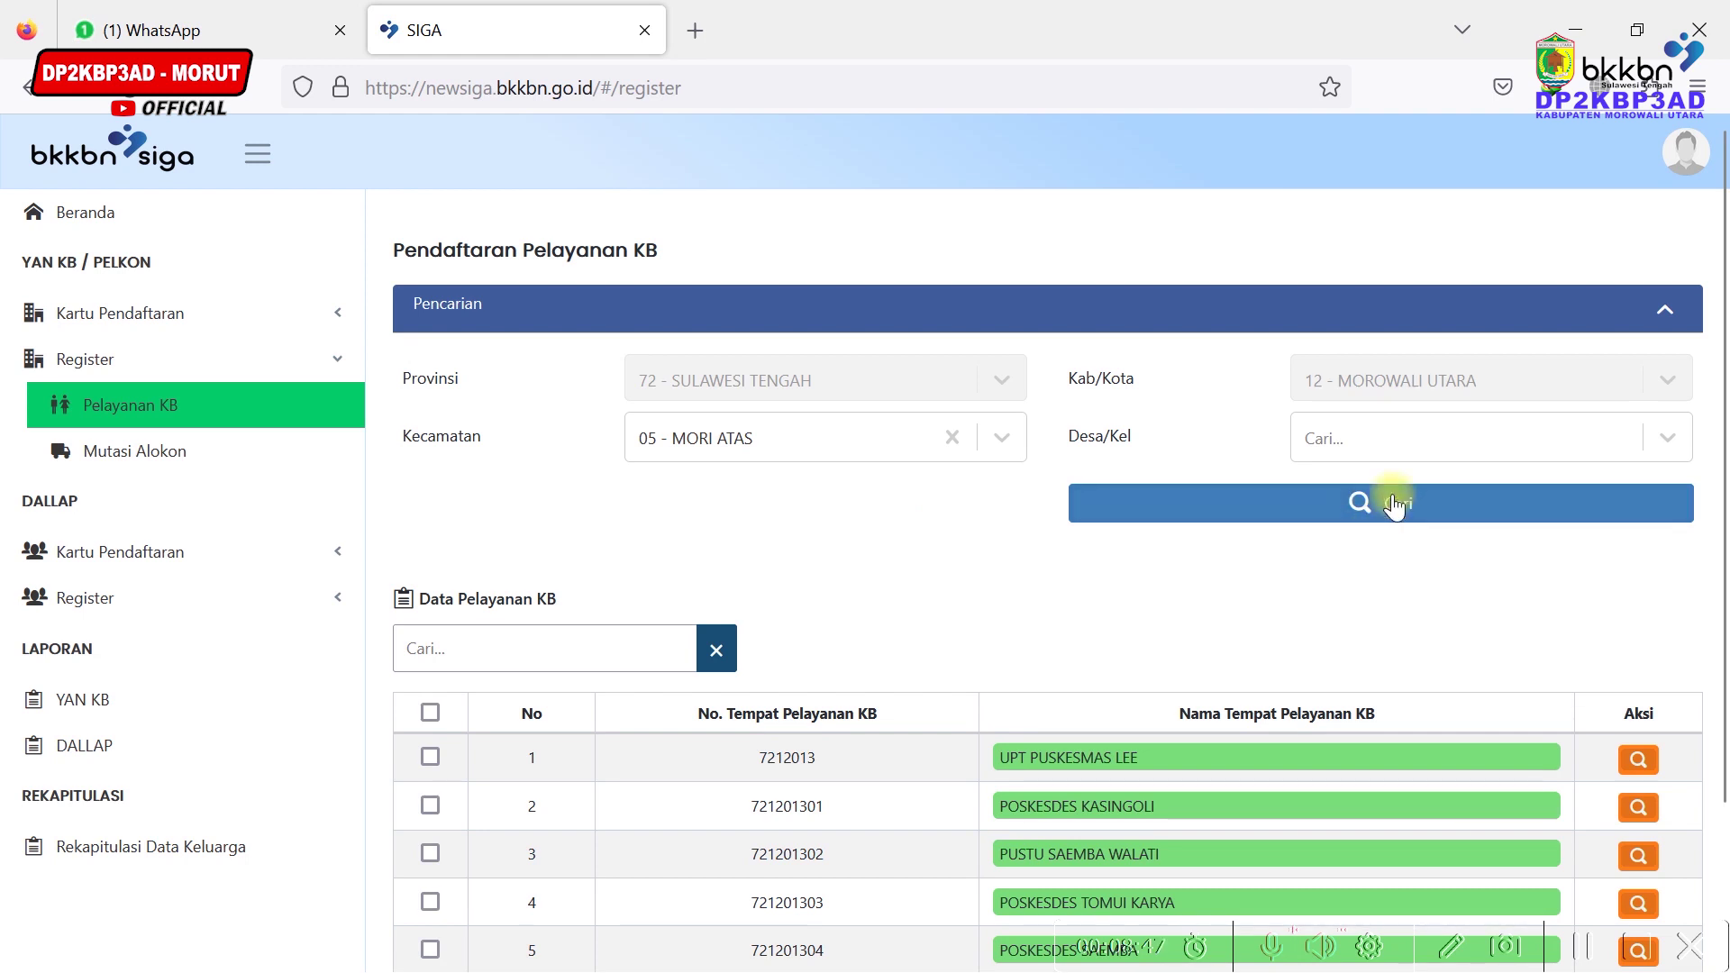
# Open the Pelayanan KB records of UPT PUSKESMAS LEE, display all rows, and review the reported months
pyautogui.scroll(-2, 1360, 533)
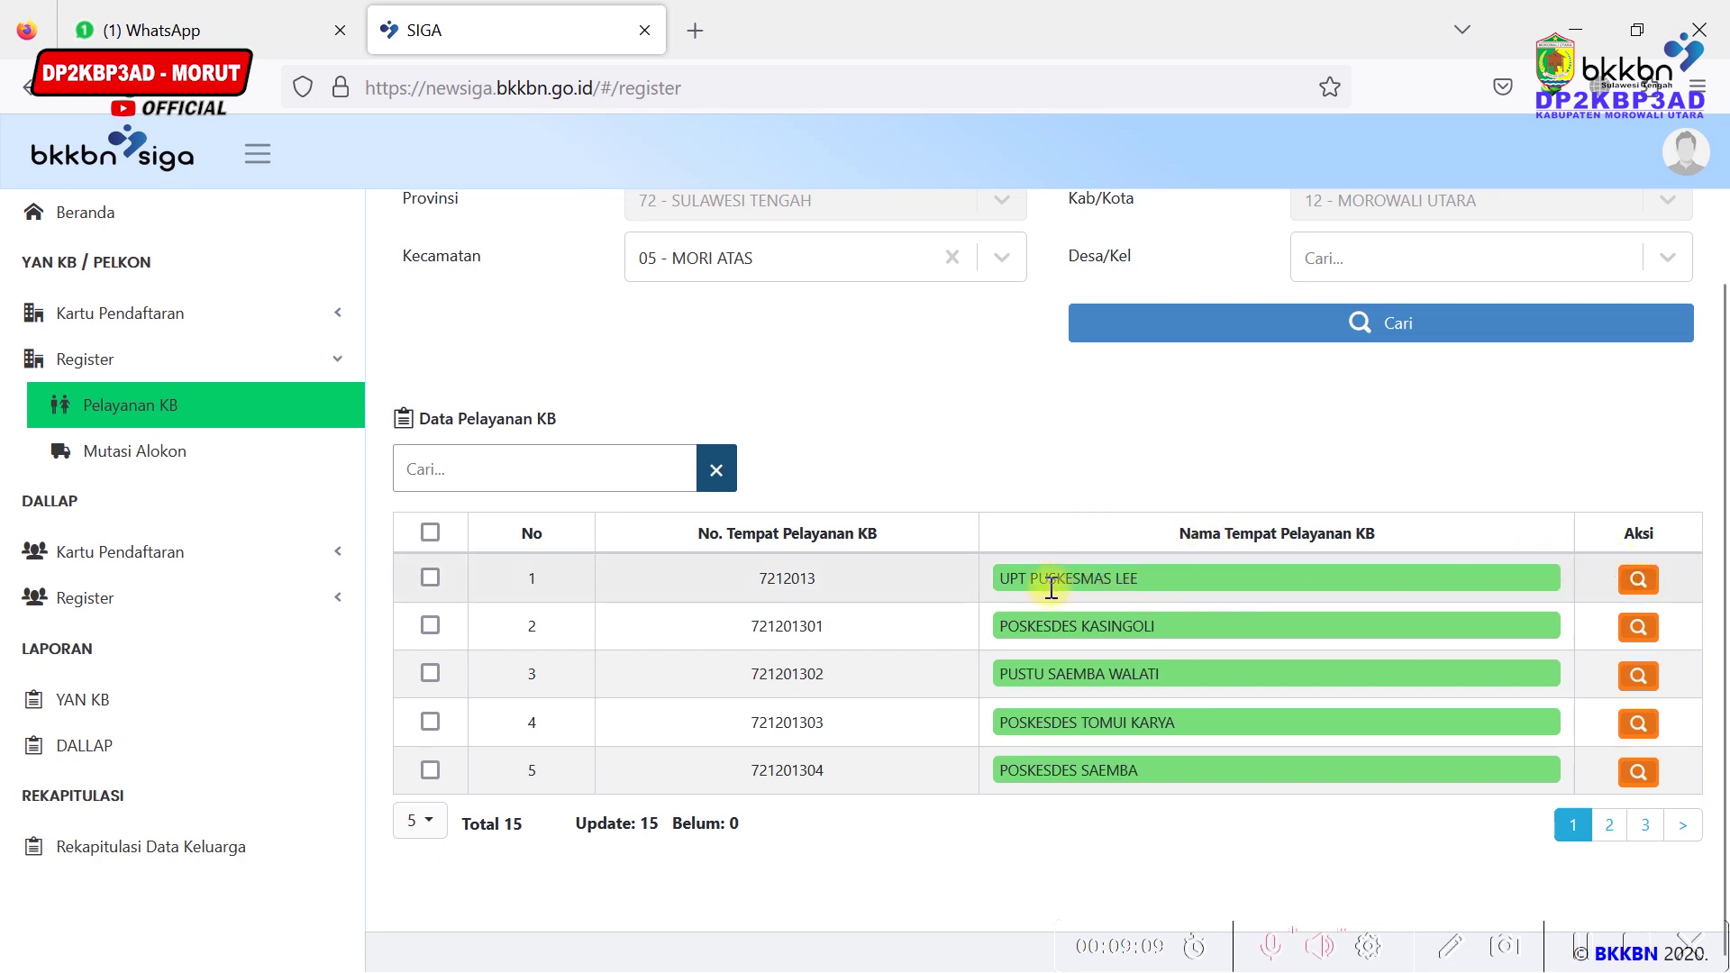
pyautogui.click(1639, 582)
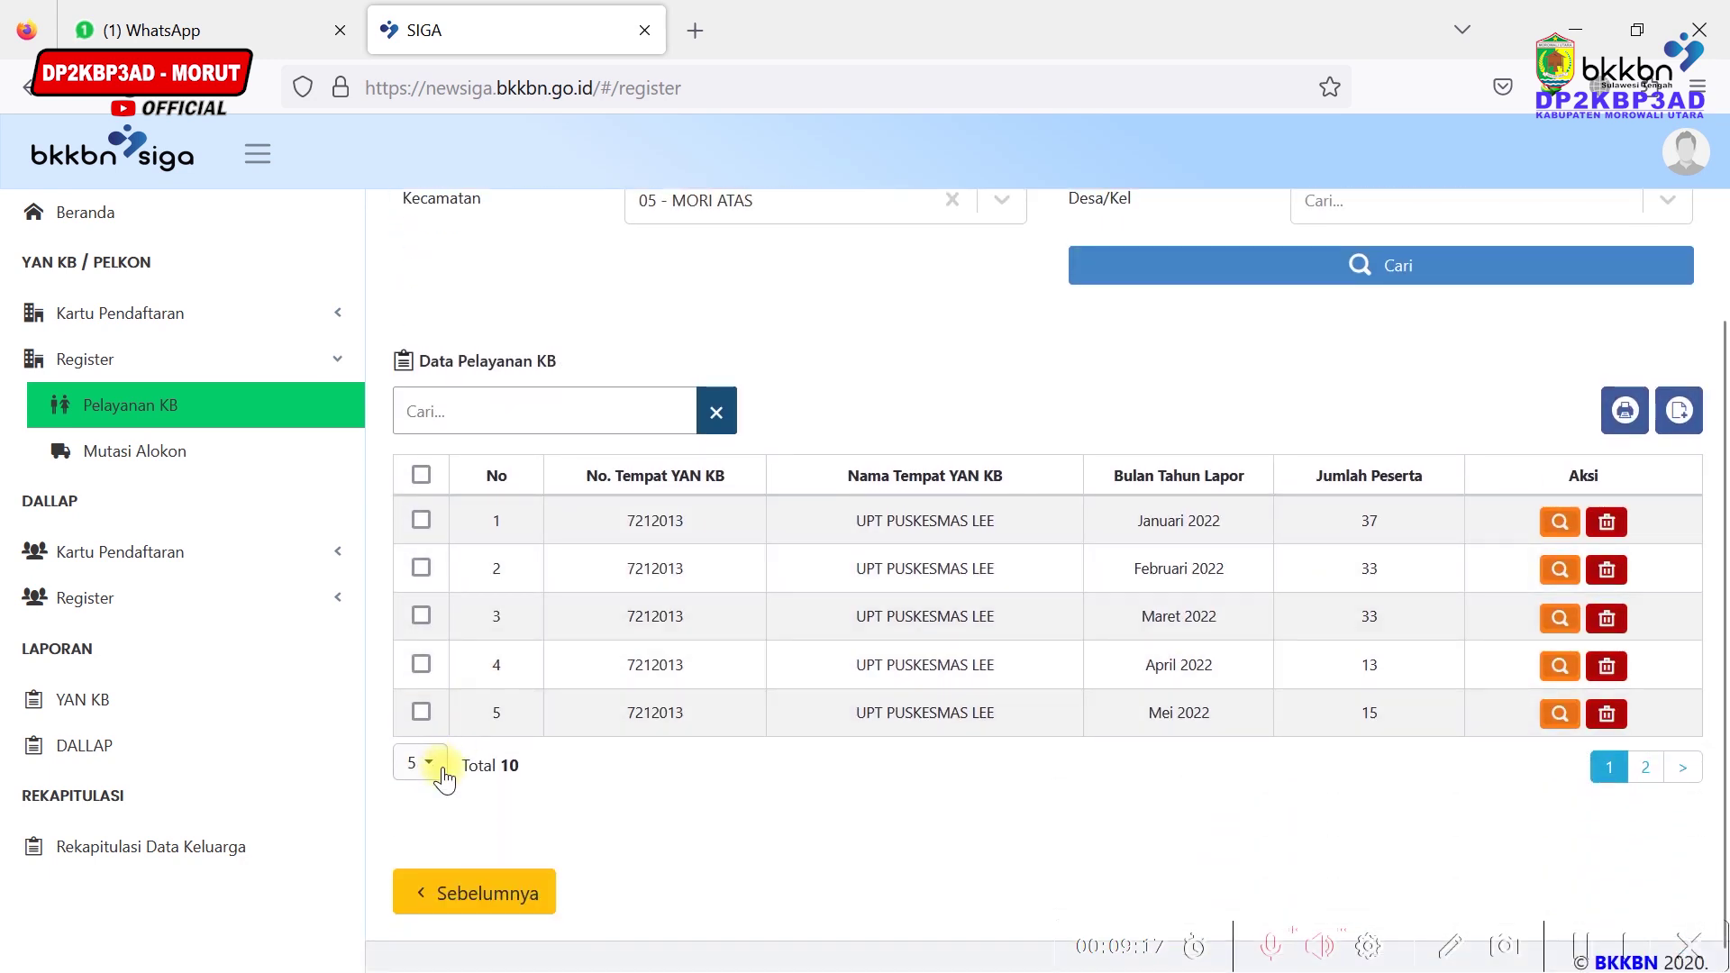
pyautogui.click(465, 804)
pyautogui.click(429, 768)
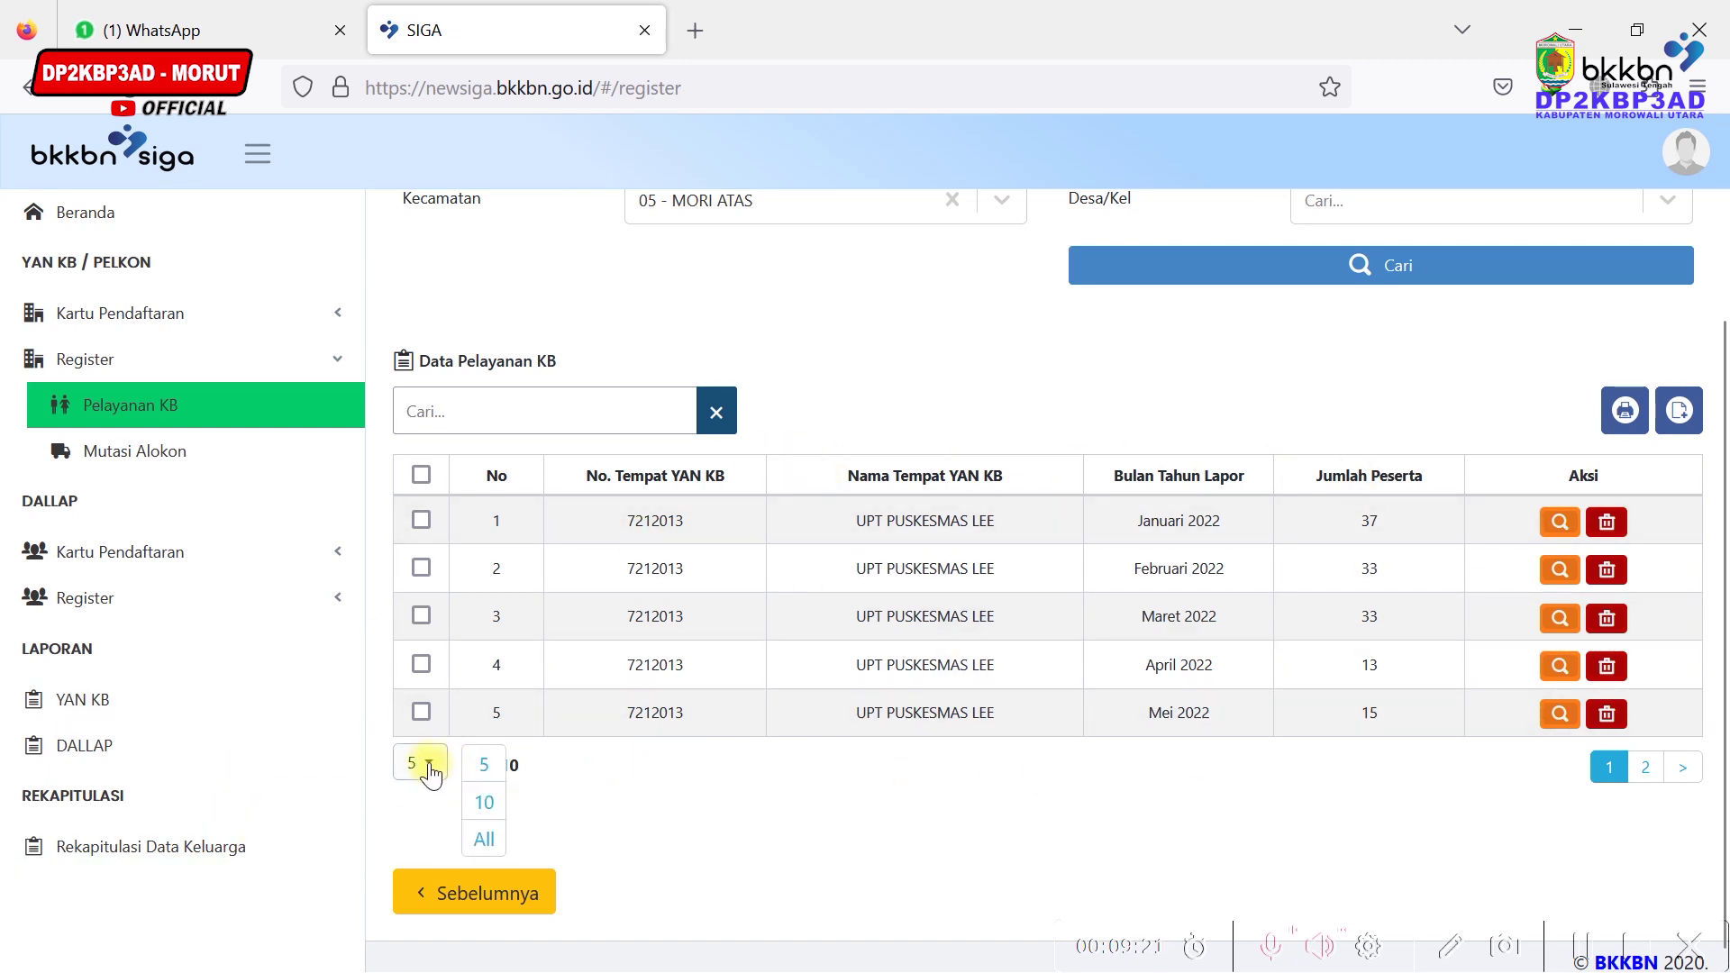
pyautogui.click(485, 838)
pyautogui.scroll(-3, 485, 834)
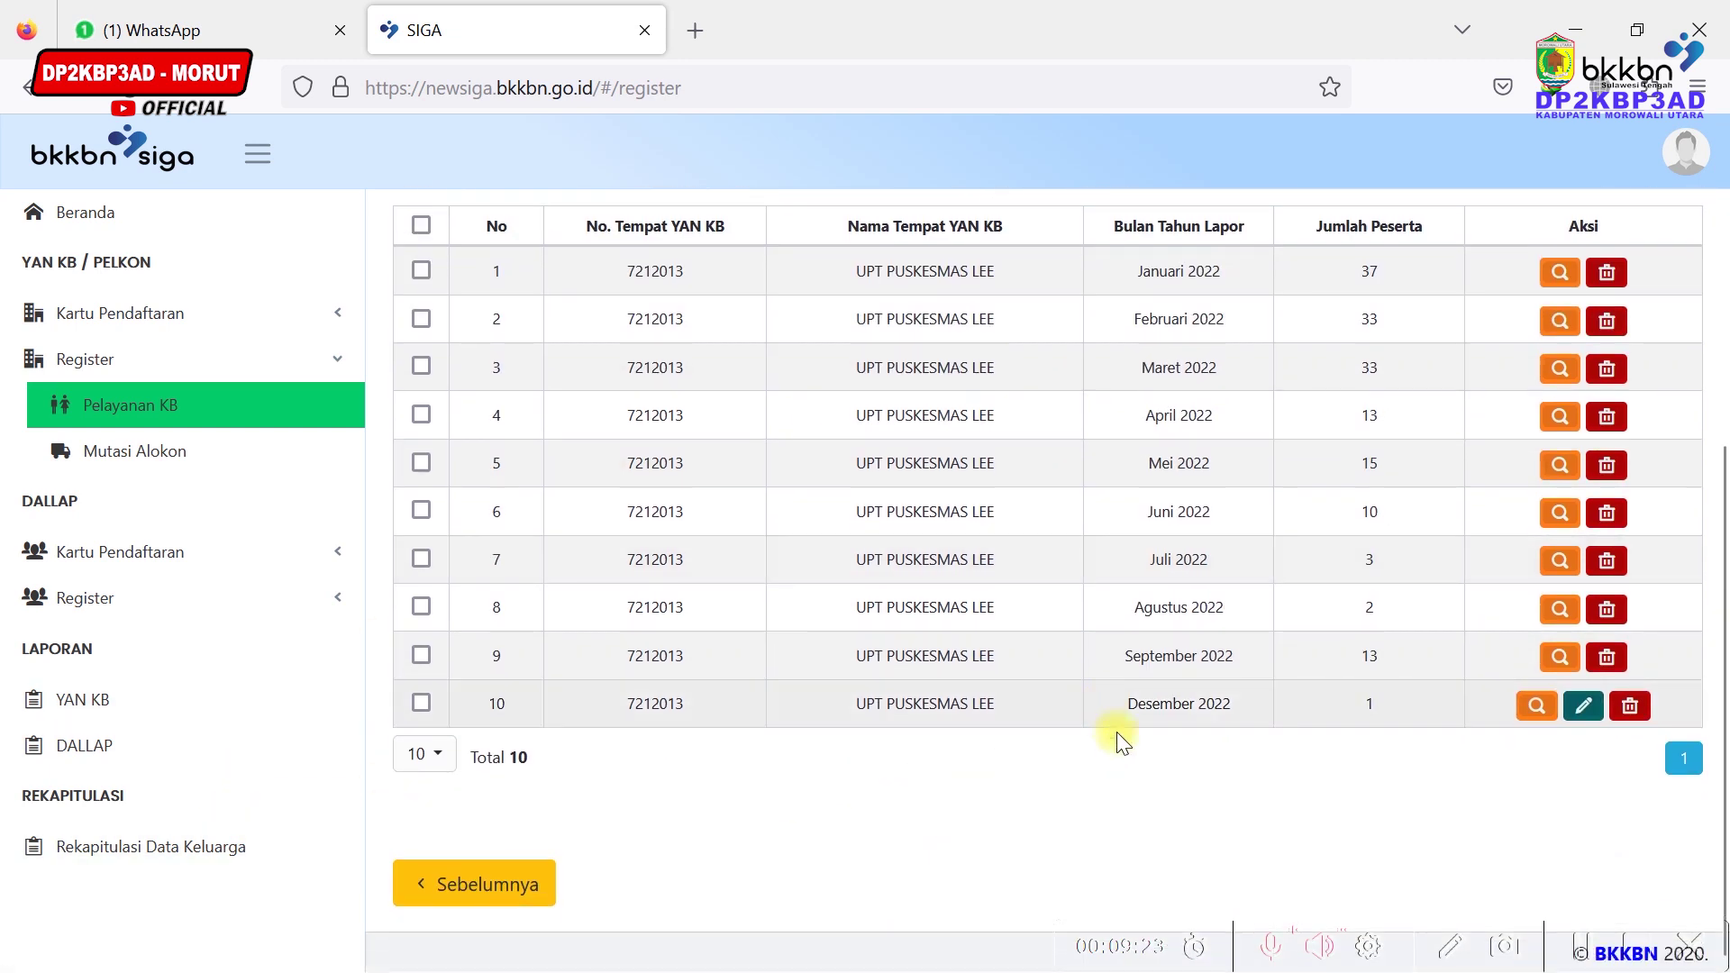
pyautogui.scroll(2, 1179, 742)
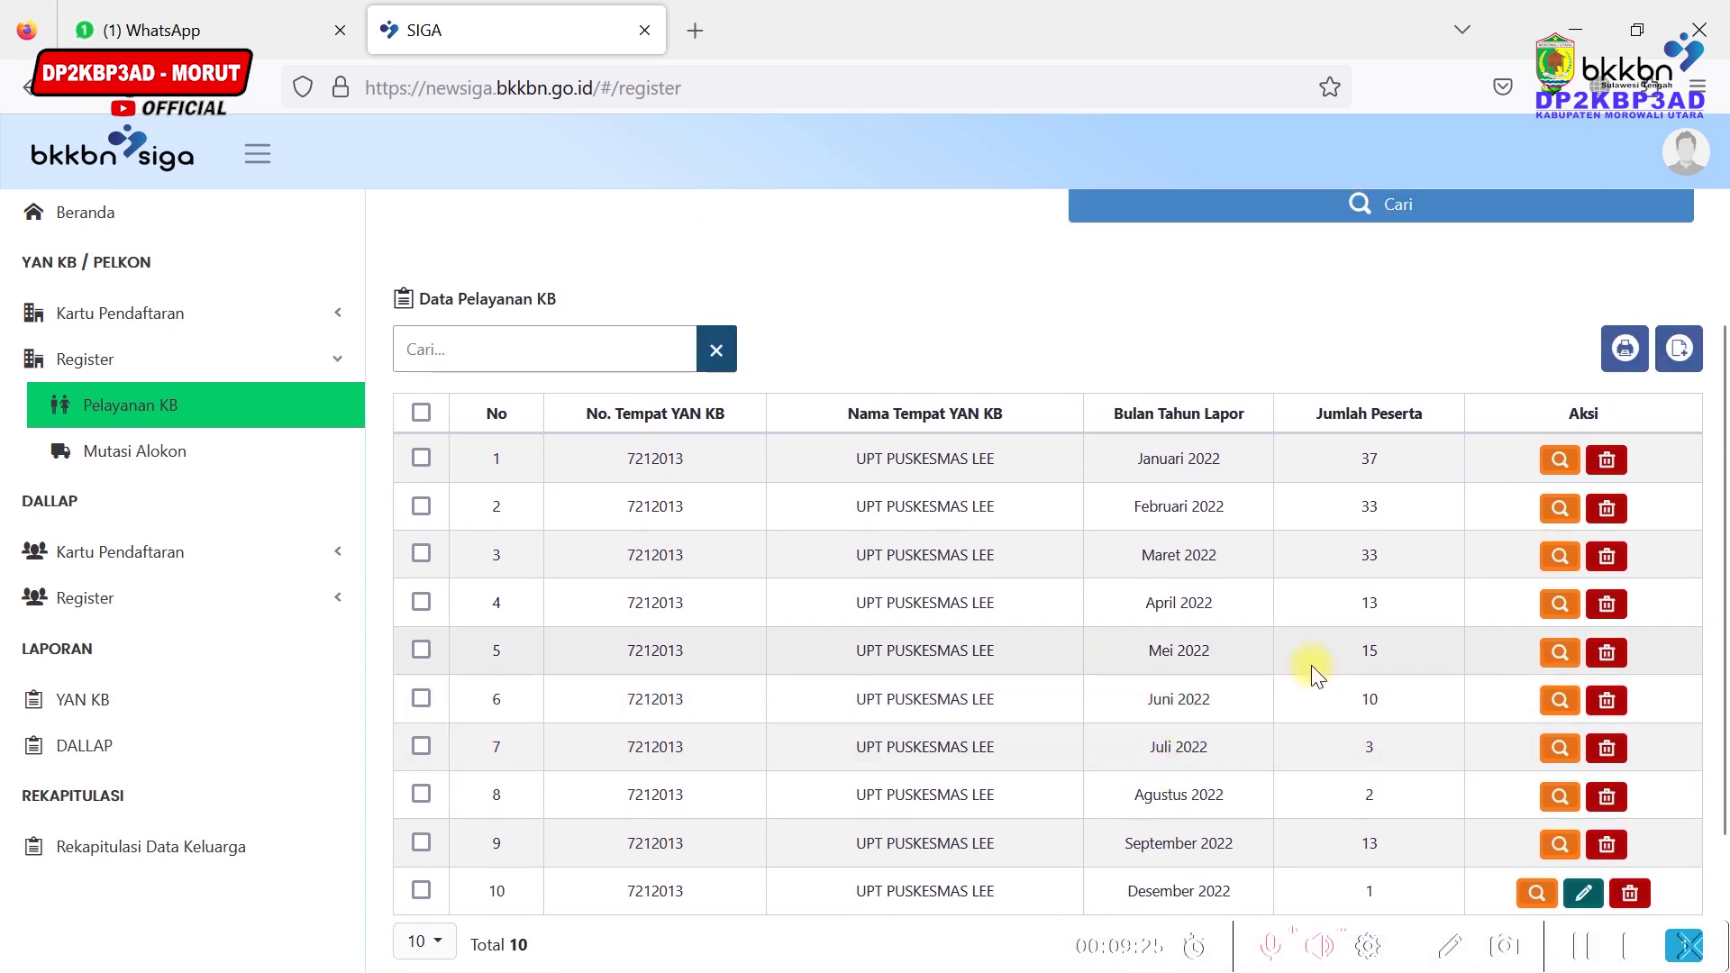
pyautogui.scroll(-2, 1289, 620)
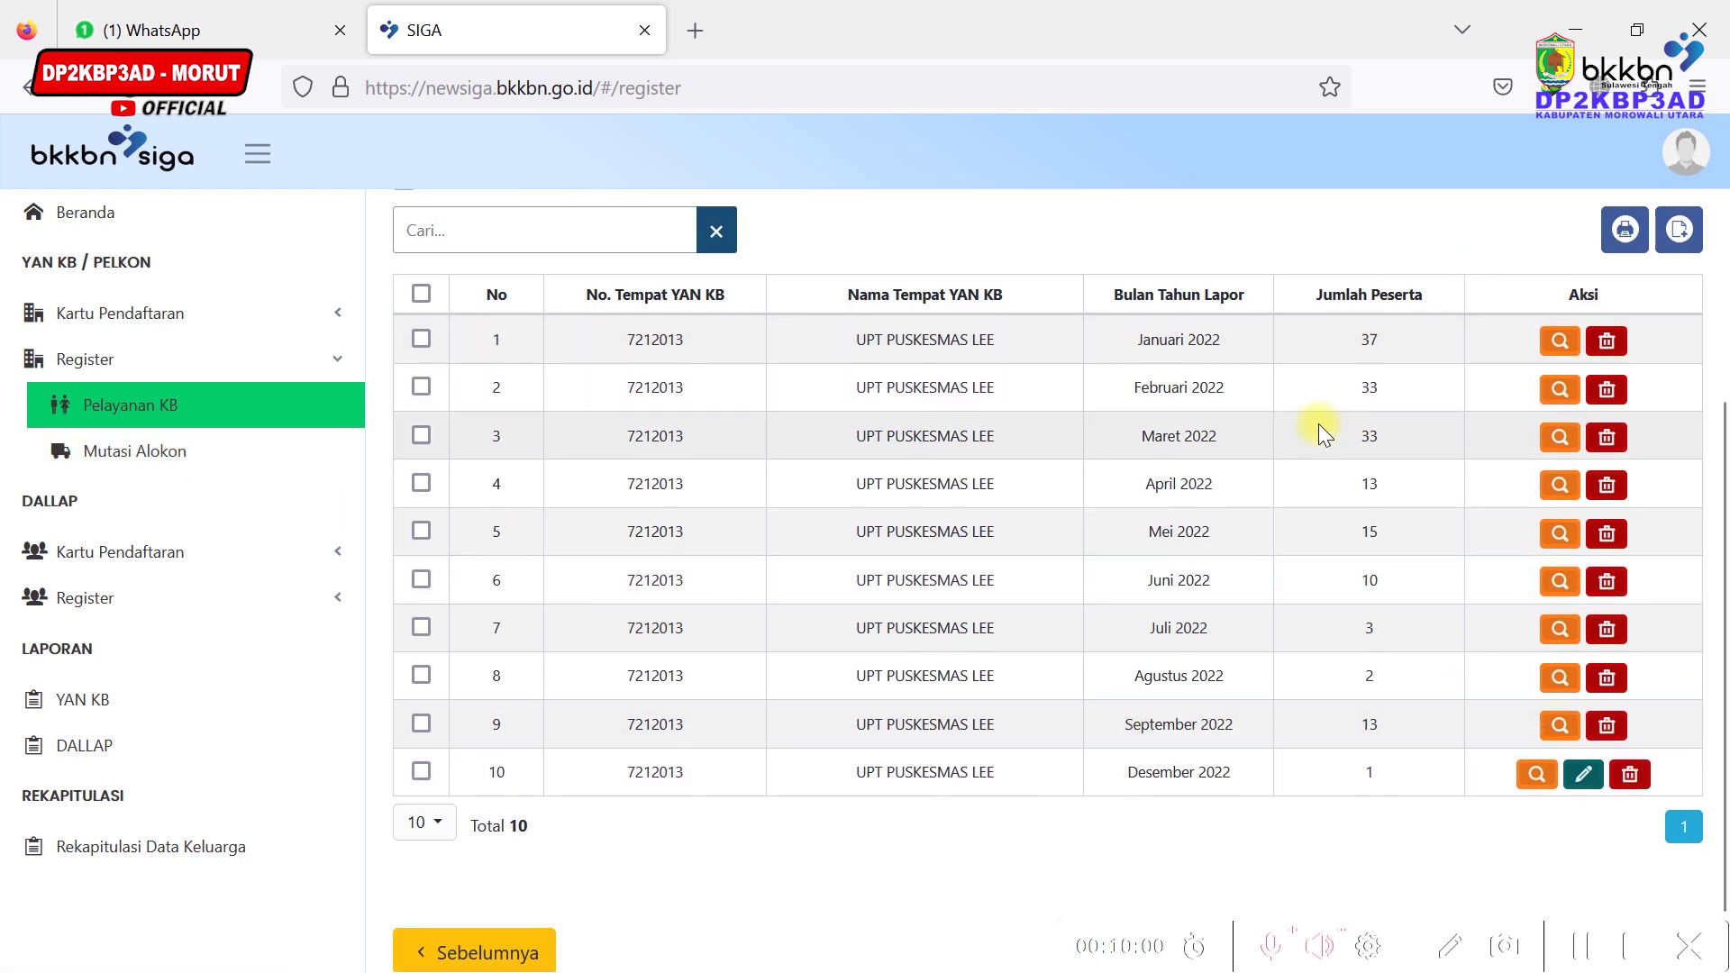
pyautogui.scroll(2, 1316, 428)
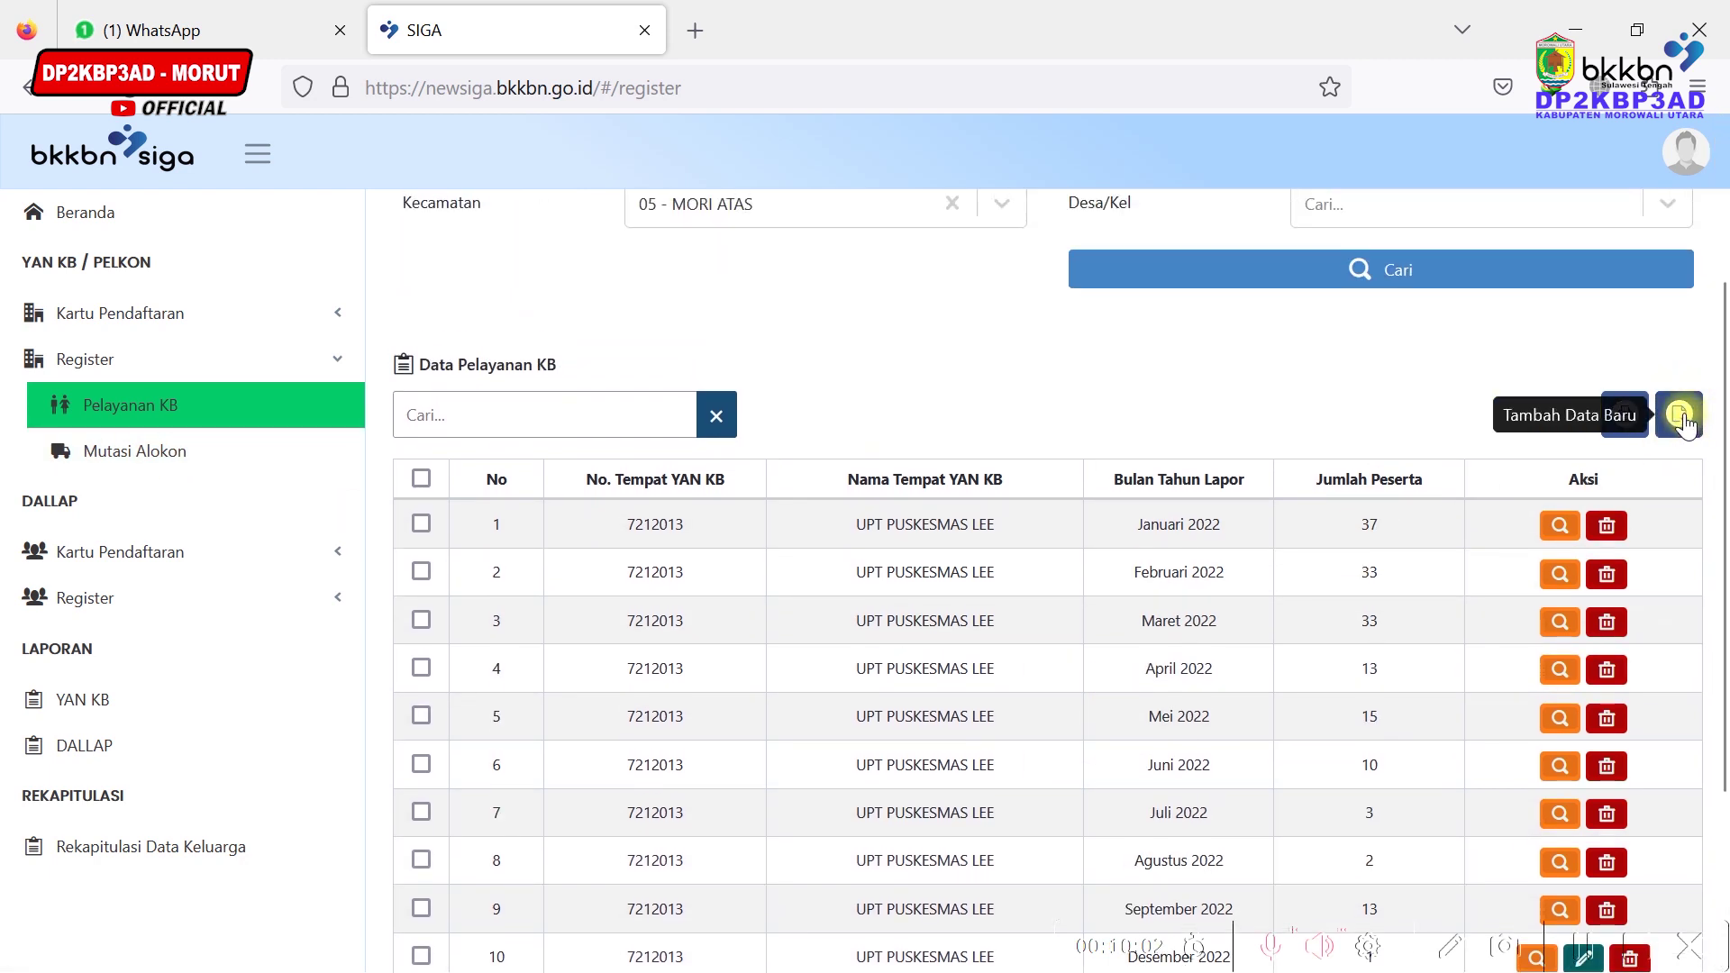
pyautogui.scroll(-2, 1529, 568)
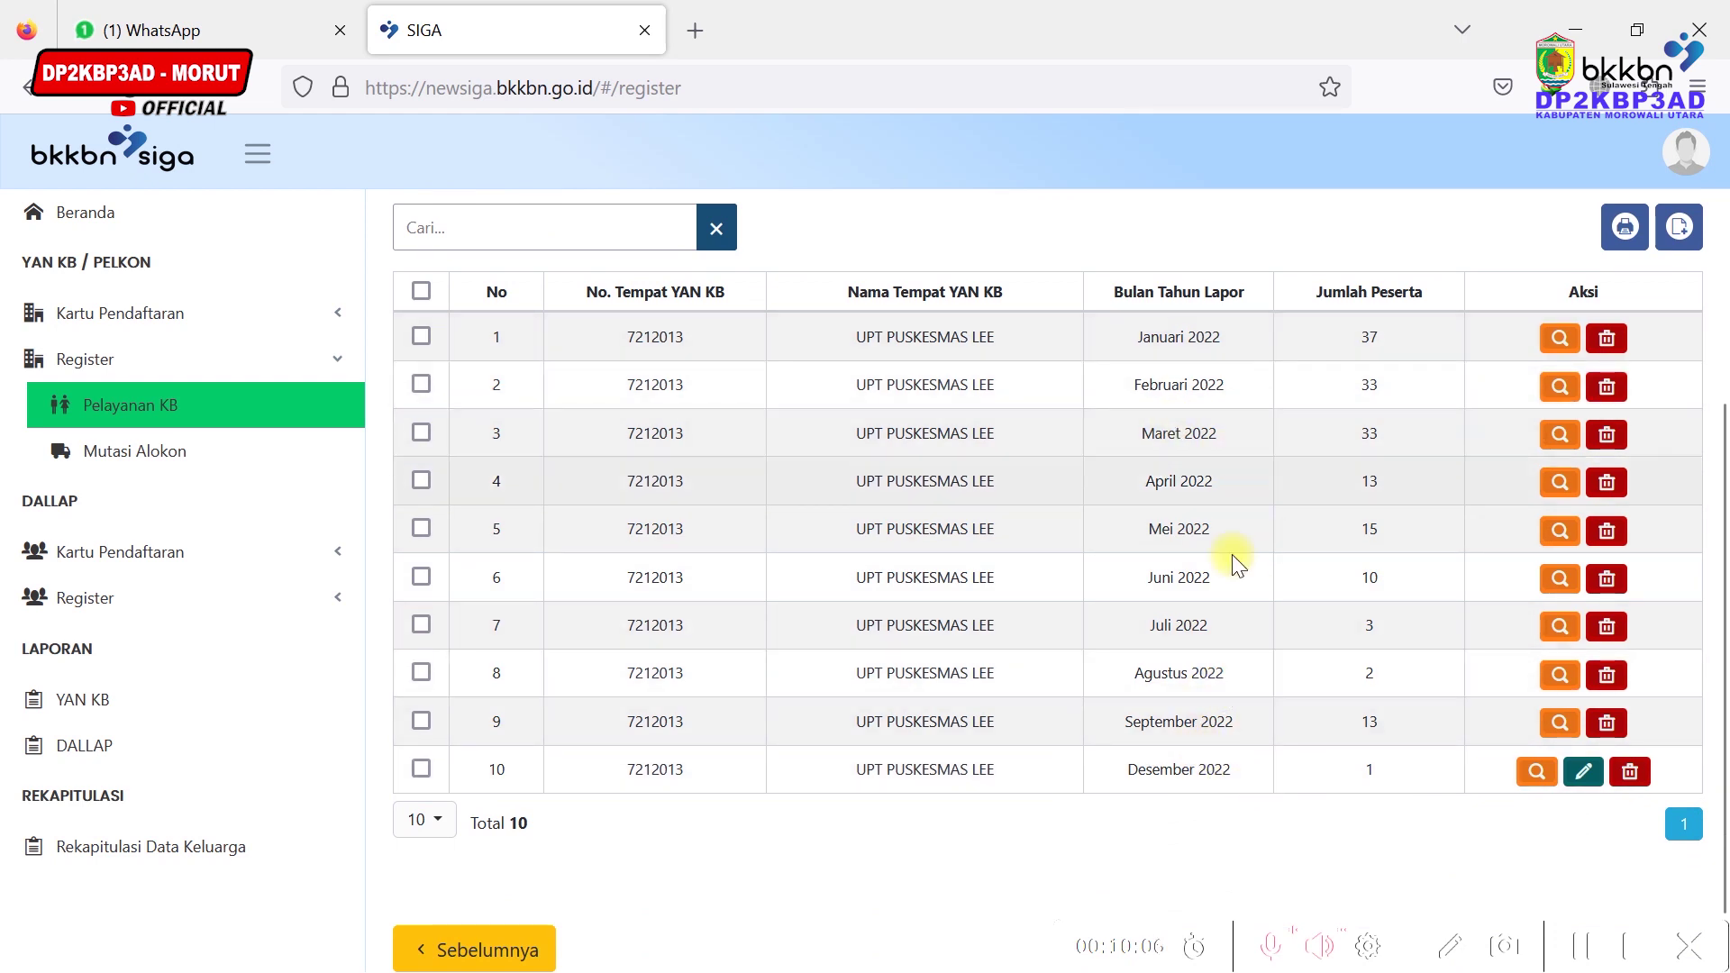
pyautogui.scroll(2, 1507, 519)
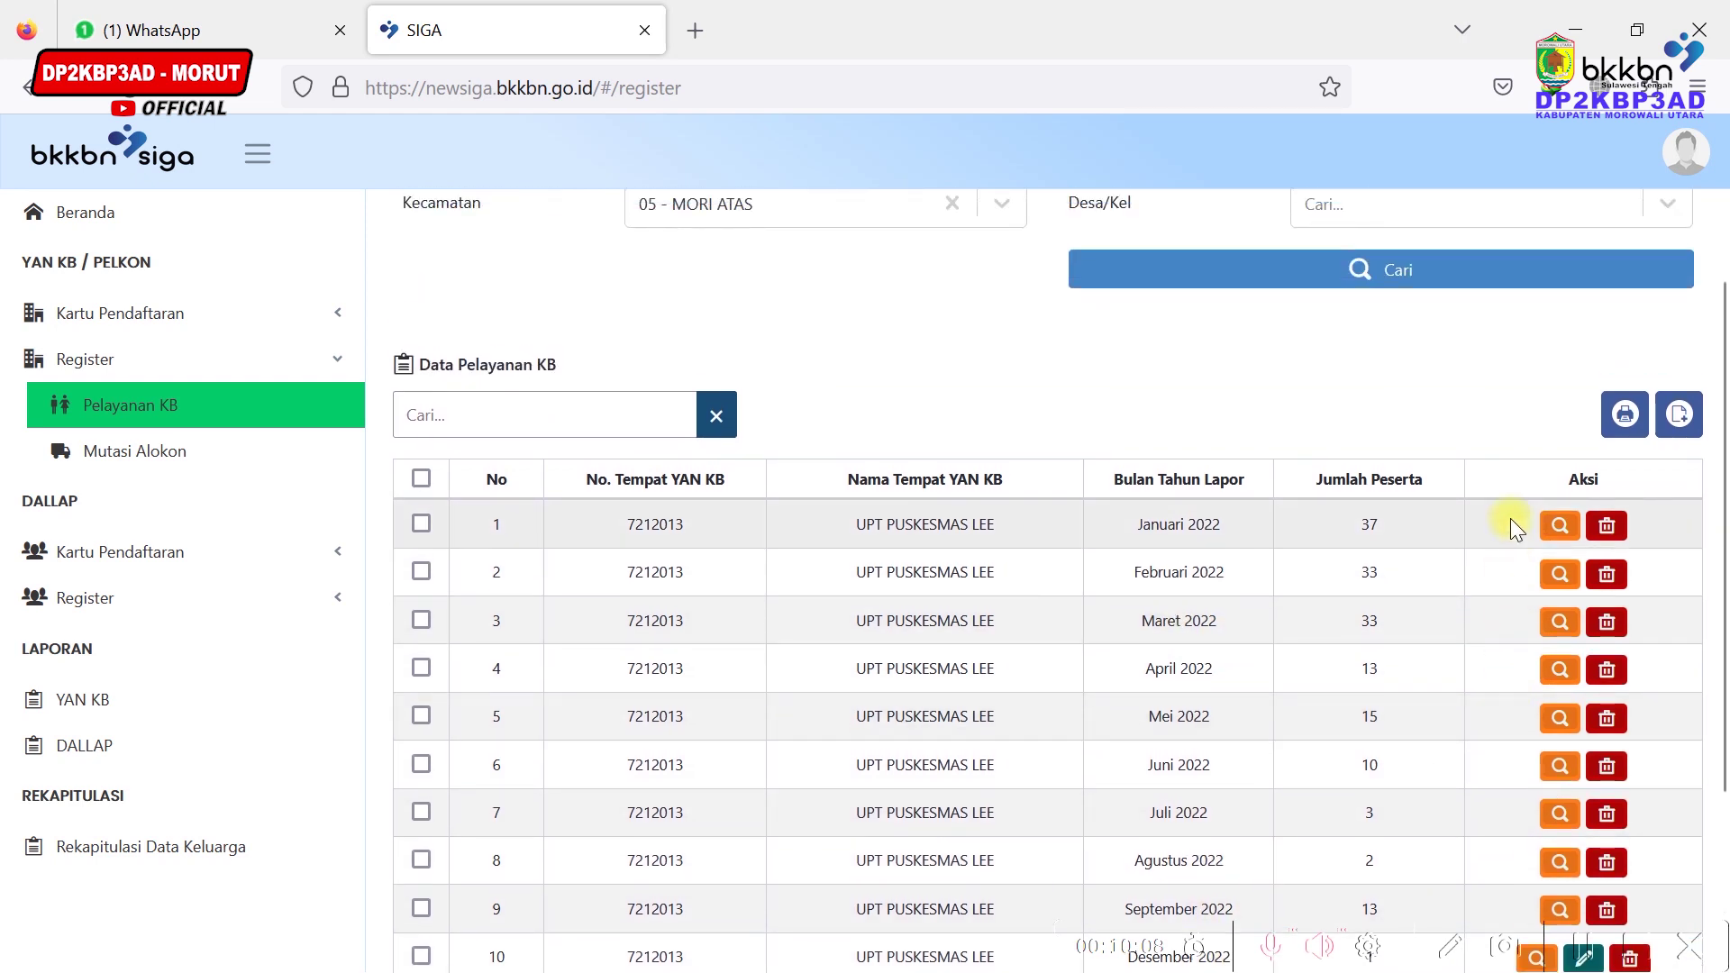
# Create a new Pelayanan KB report with Bulan Lapor Januari 2023 and continue to the Data Peserta page
pyautogui.click(1680, 418)
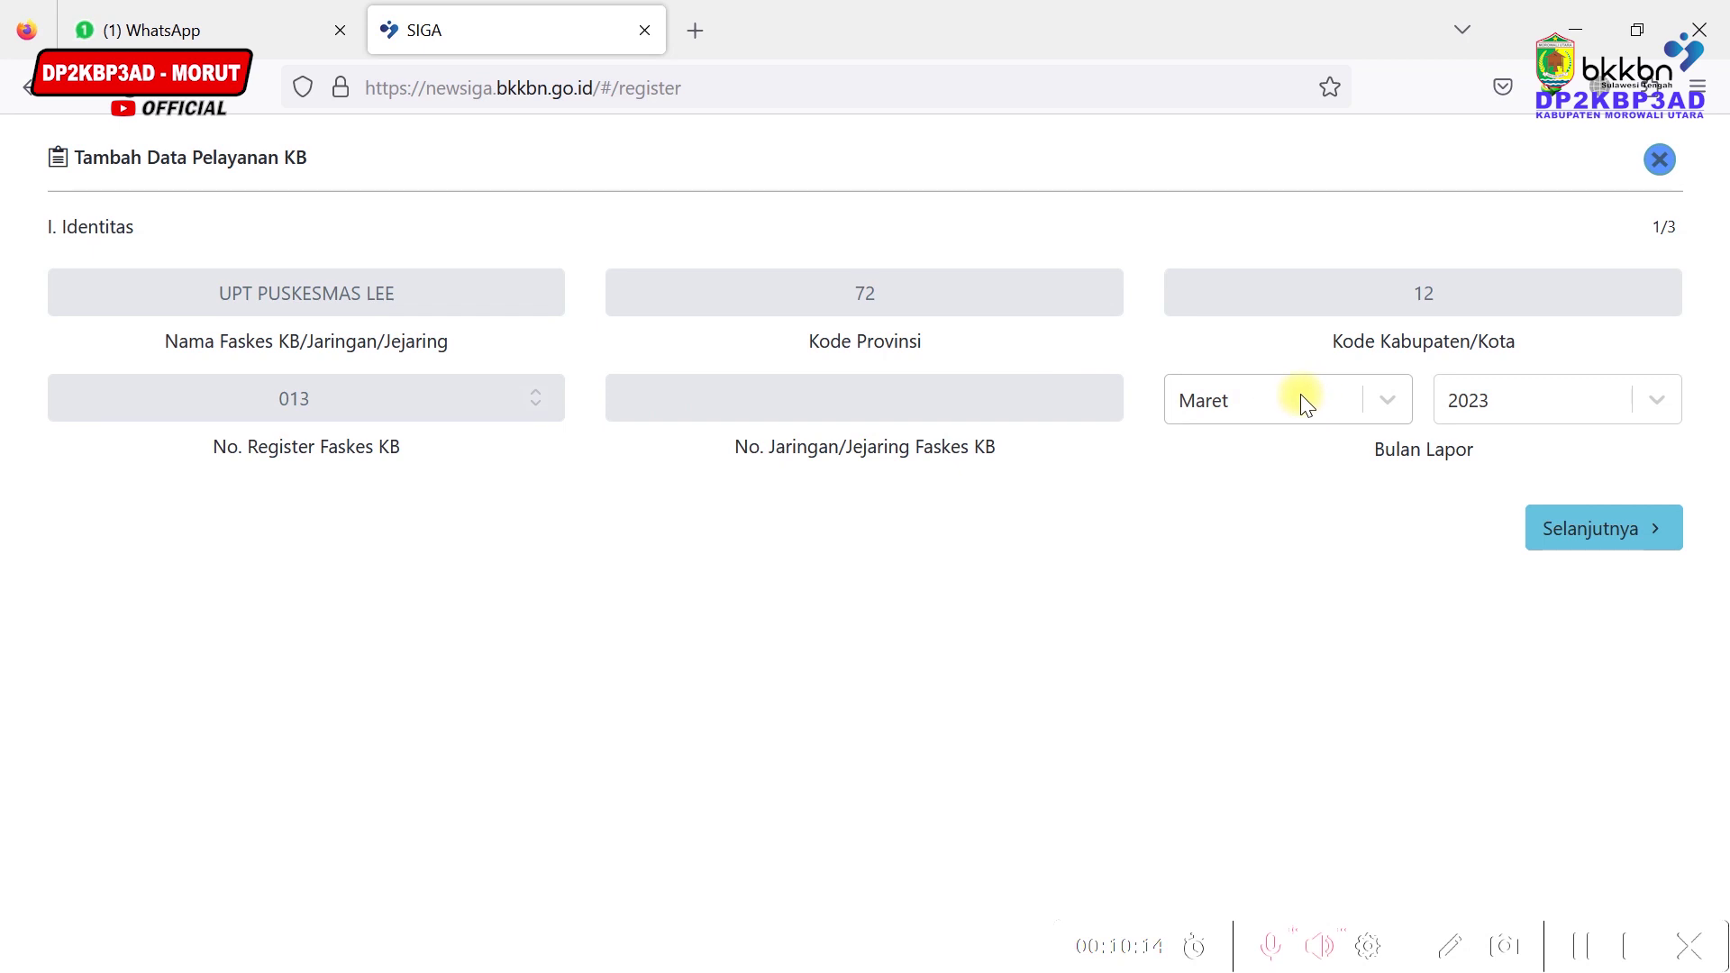
pyautogui.click(1307, 405)
pyautogui.click(1309, 414)
pyautogui.click(1260, 454)
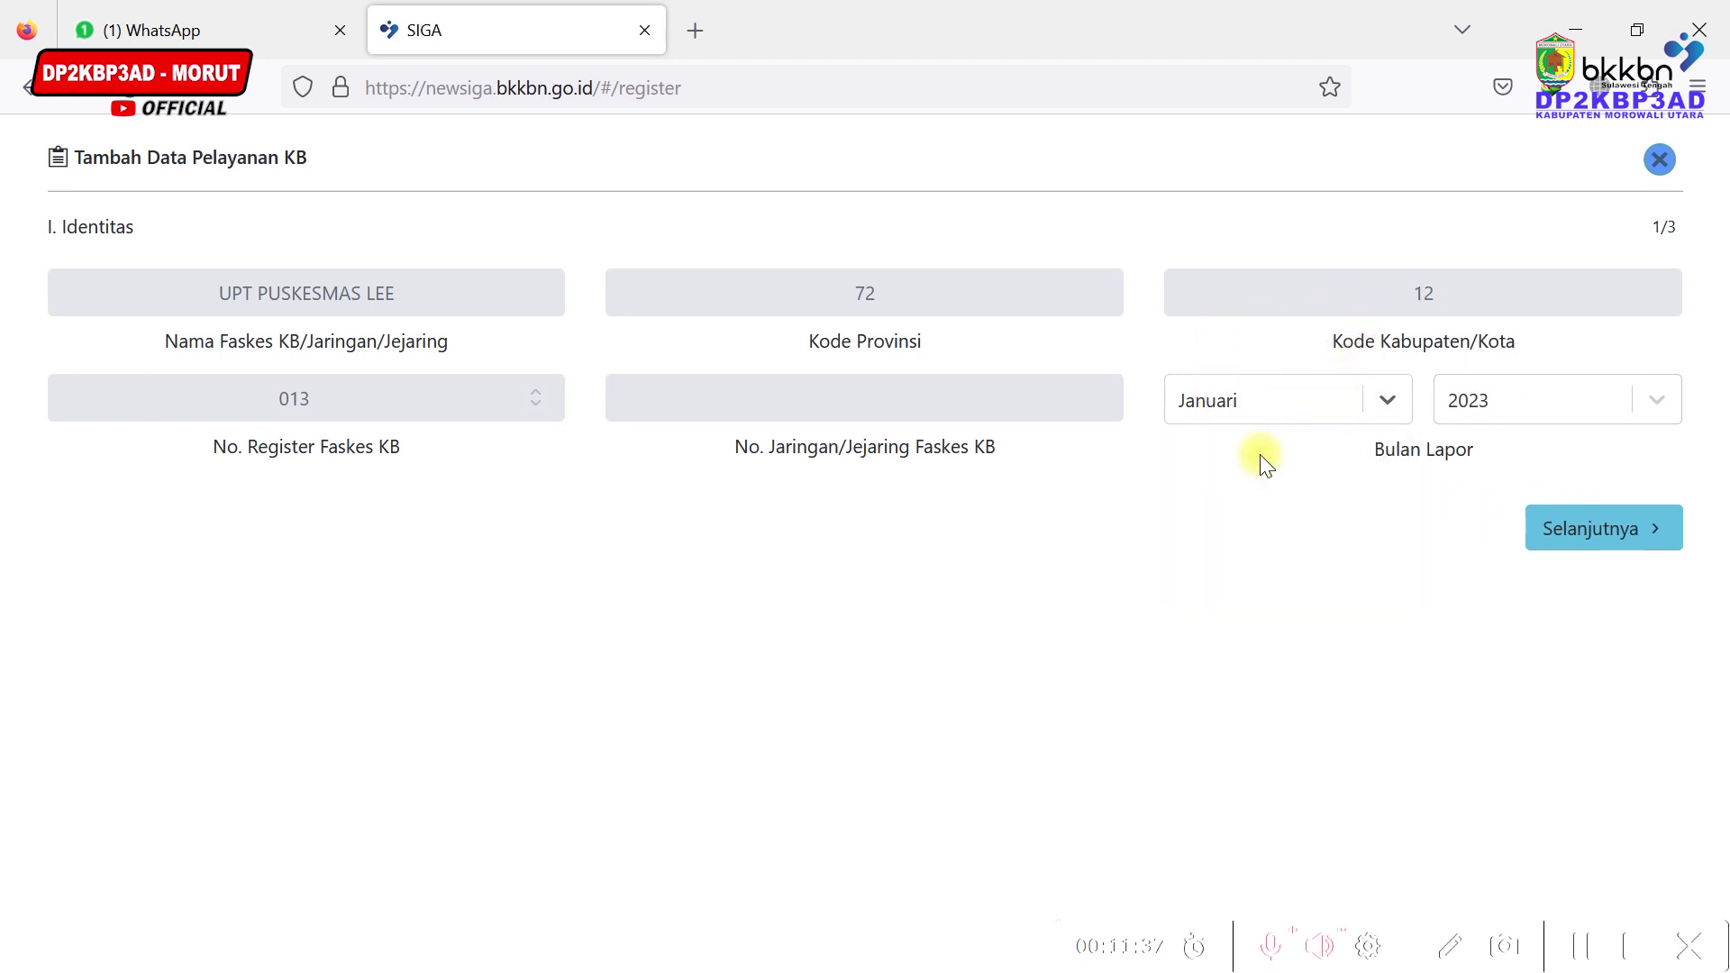
pyautogui.click(1649, 539)
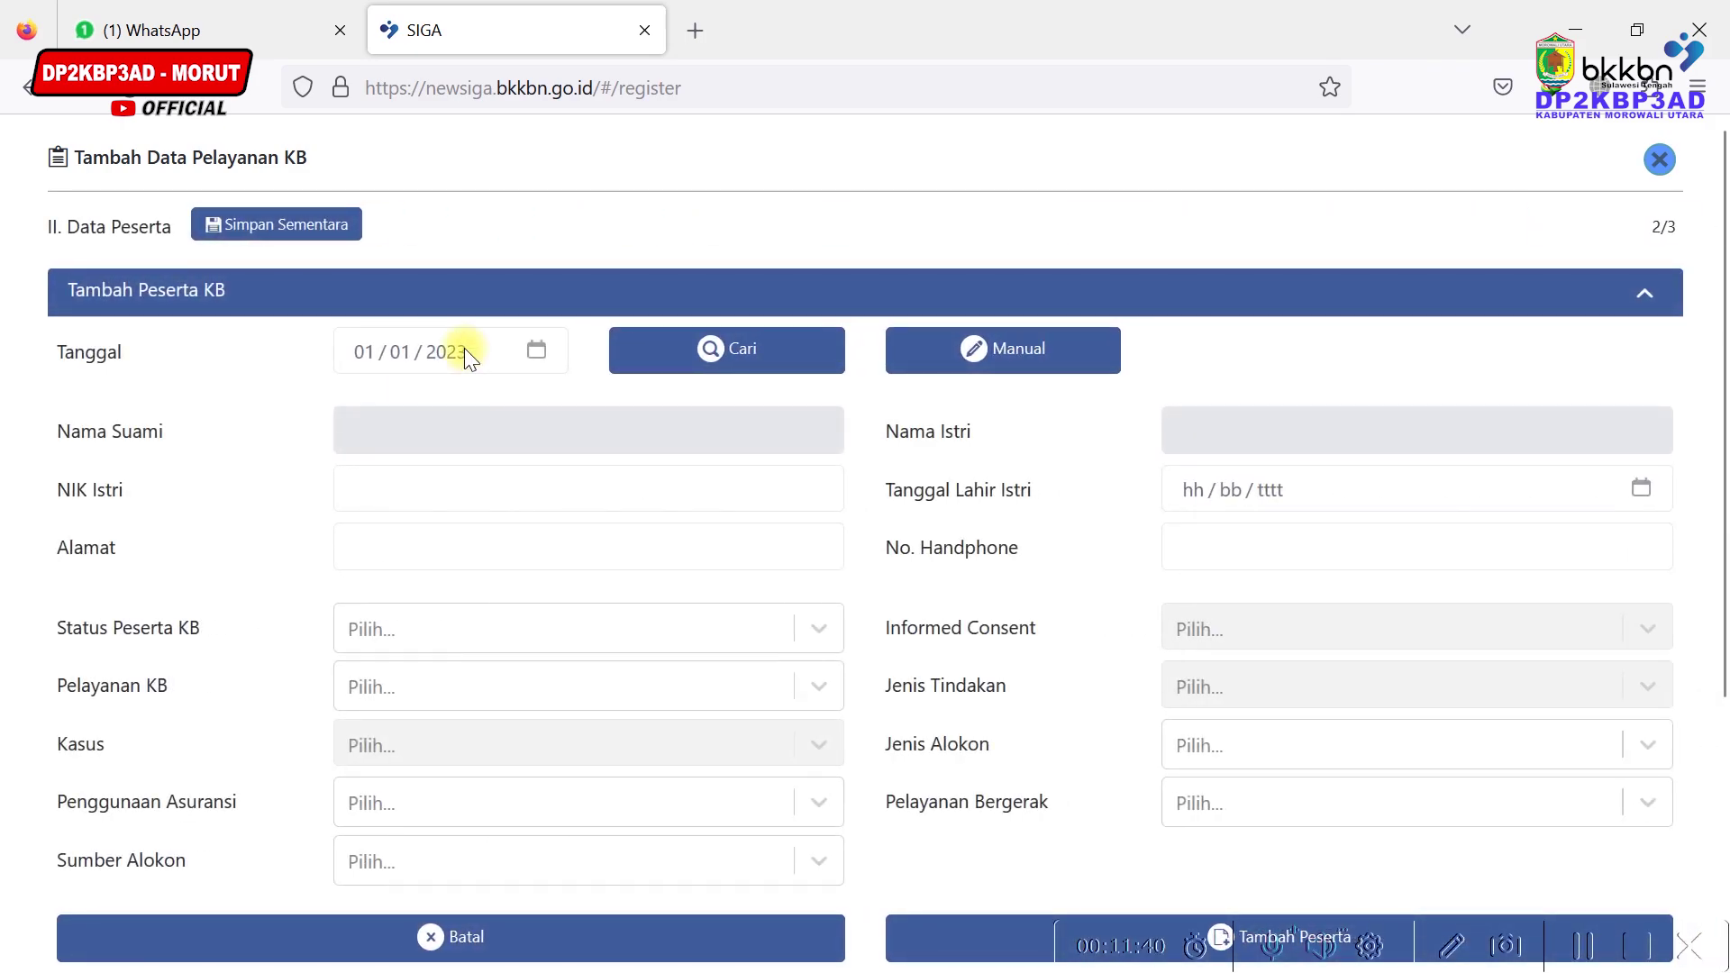
# Set the Tanggal of the new KB participant entry to 07/01/2023
pyautogui.scroll(-2, 468, 348)
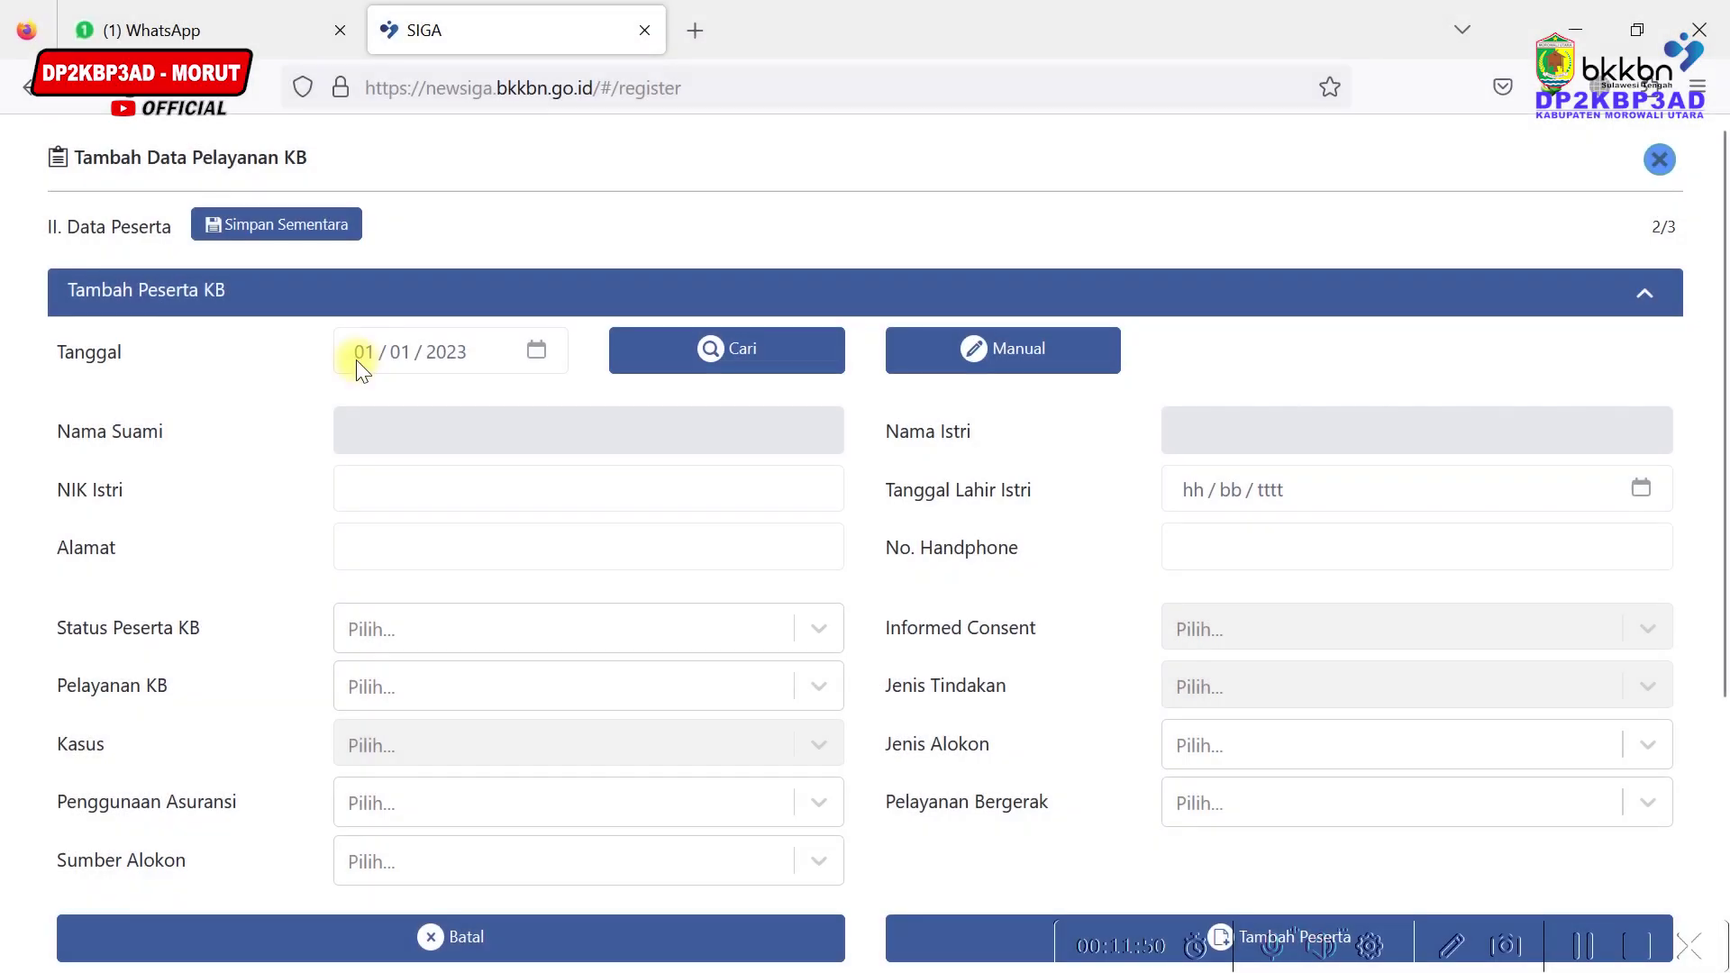
pyautogui.click(358, 356)
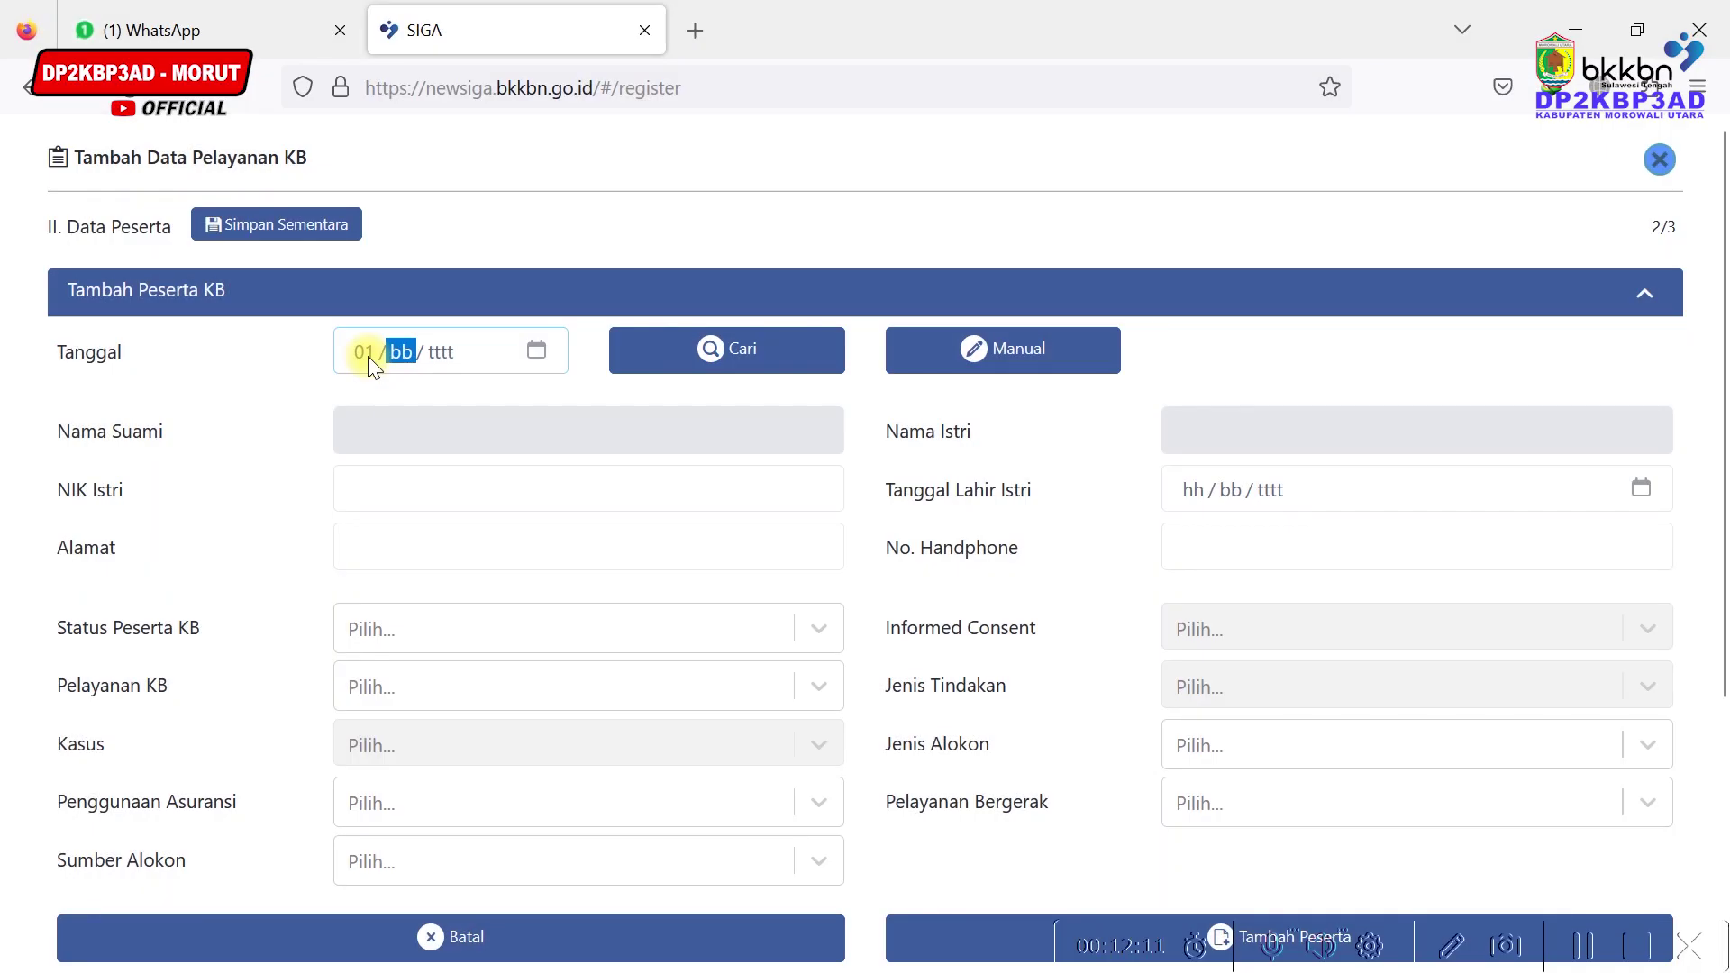
pyautogui.click(368, 355)
pyautogui.write('07 / 01 / ')
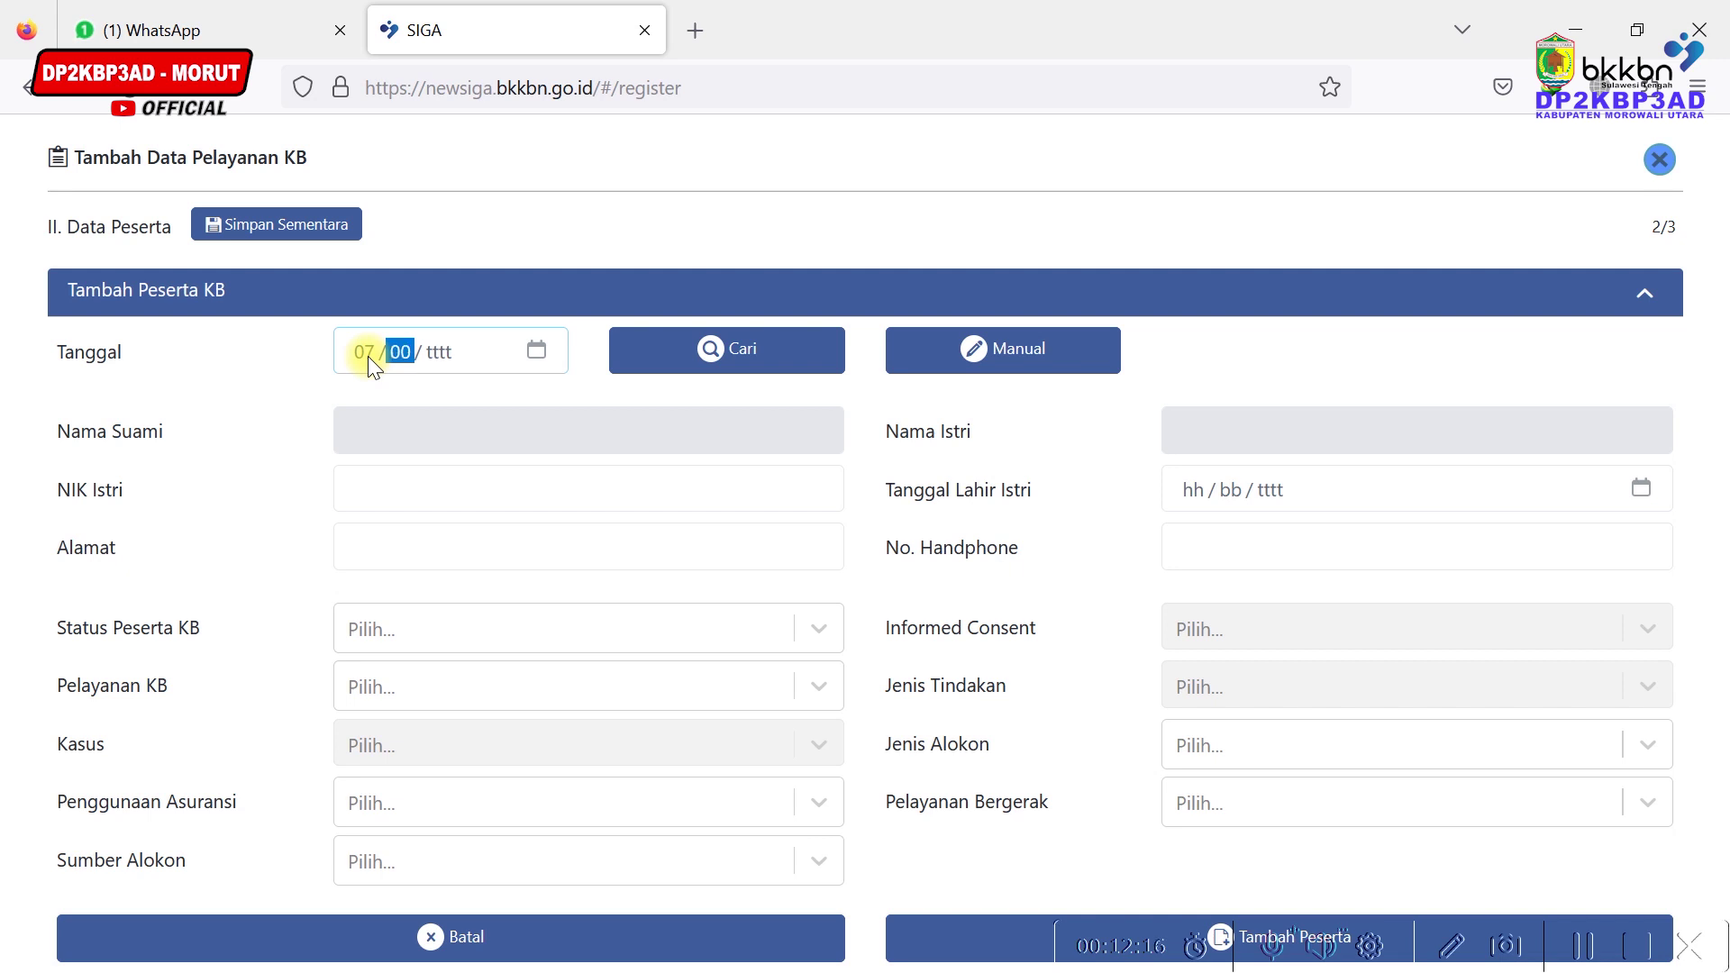
pyautogui.write('2023')
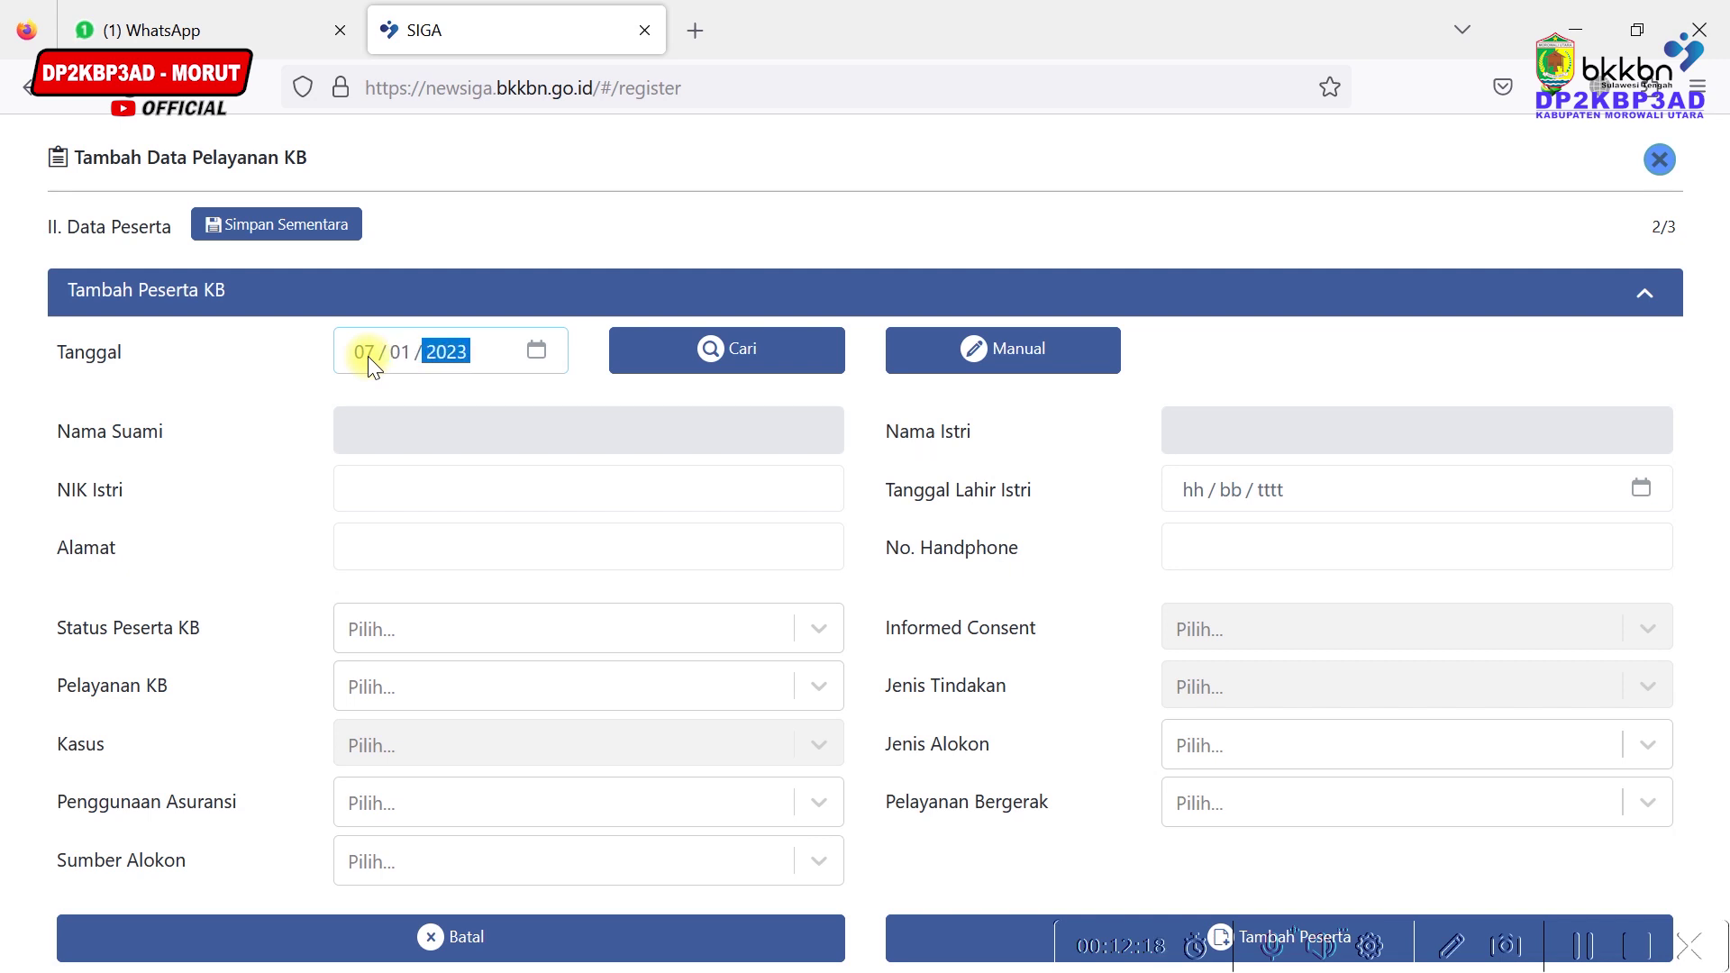
pyautogui.click(1168, 343)
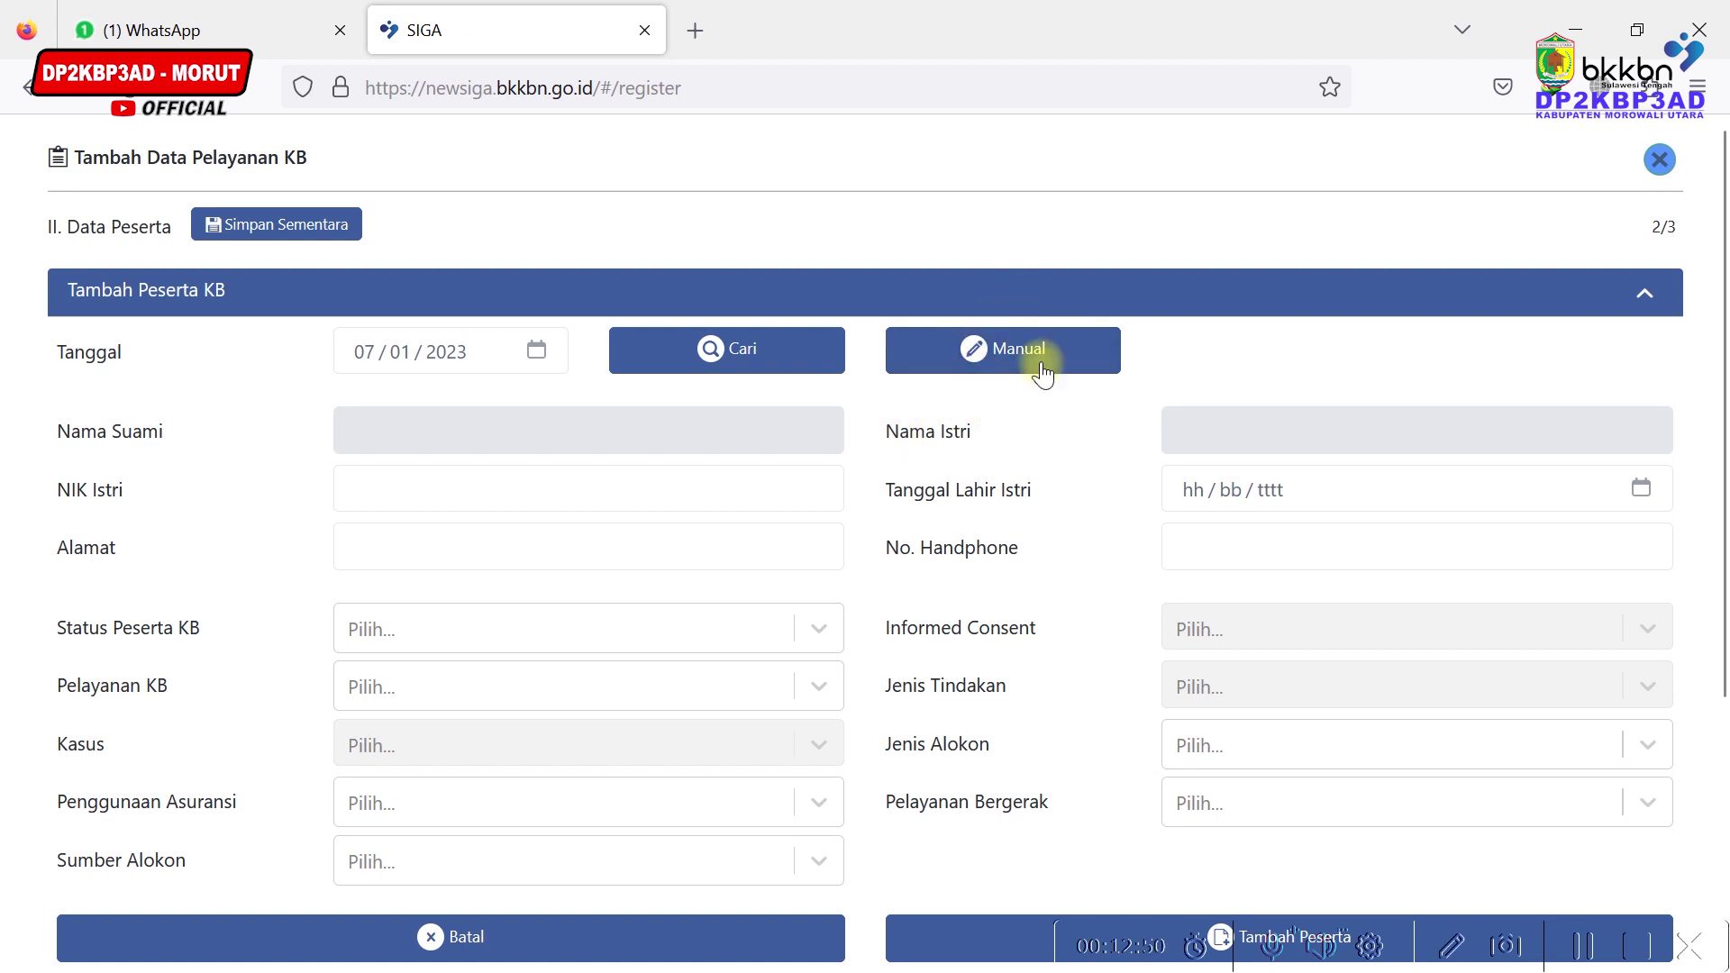
# Search the KK KB family data by the participant's name and select the family in row 5 with PUS Ya
pyautogui.click(711, 351)
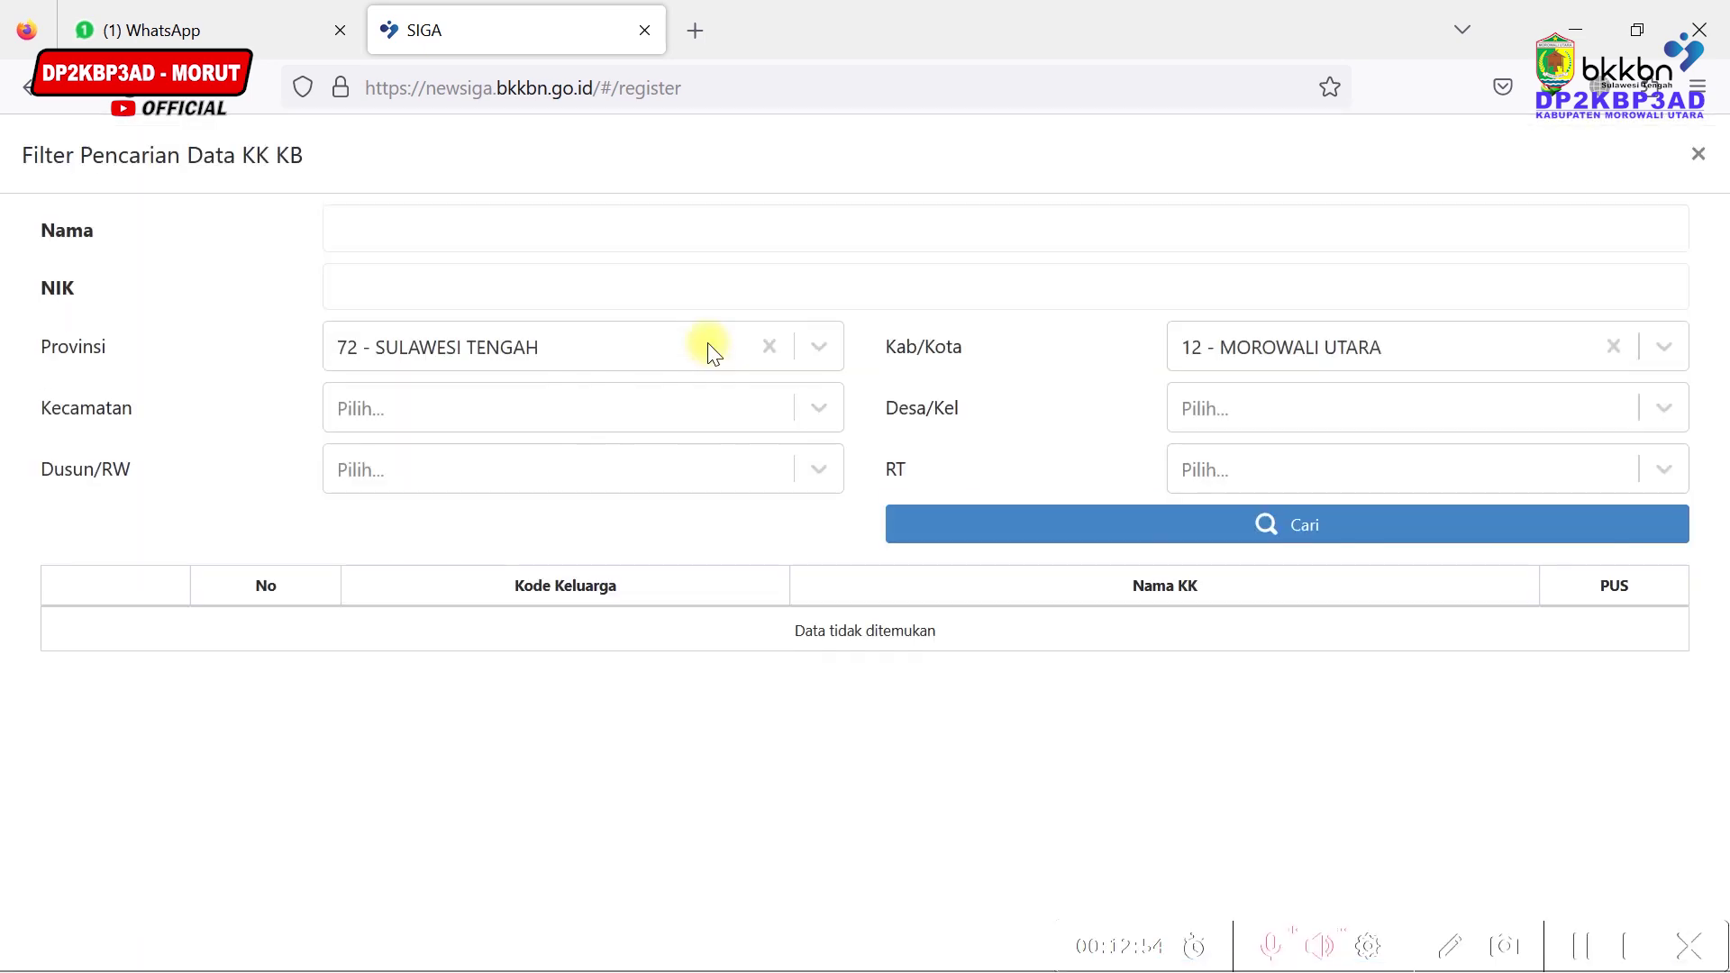
pyautogui.click(616, 235)
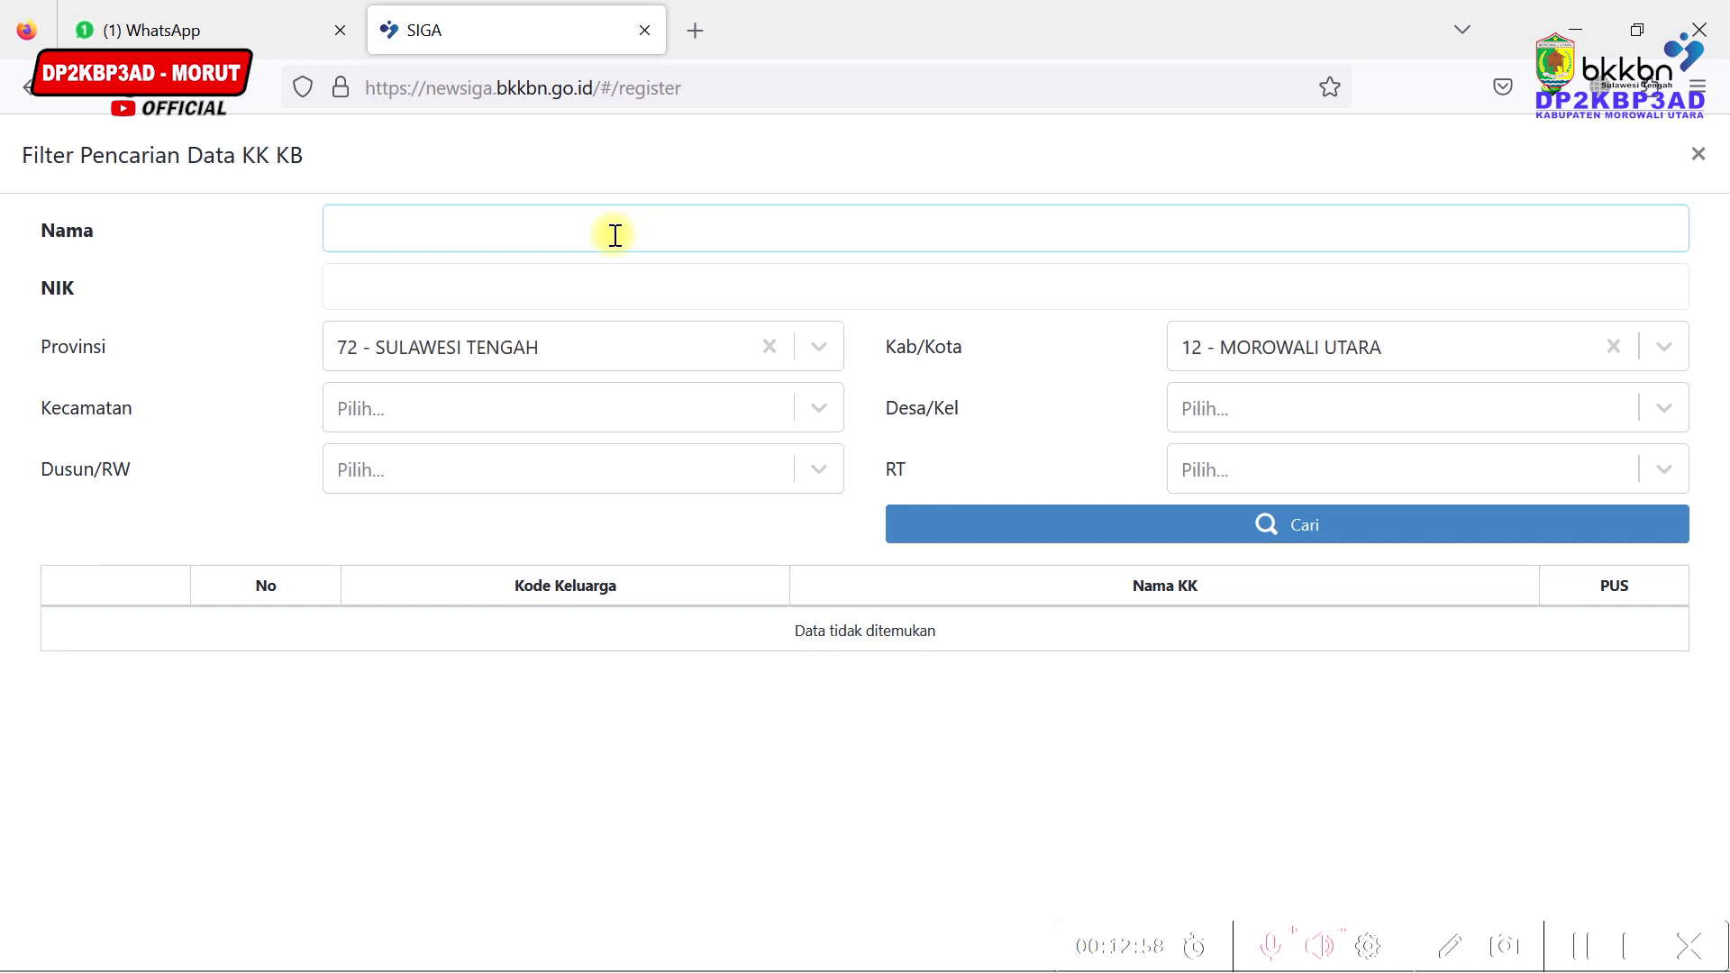
pyautogui.write('ana')
pyautogui.click(1264, 526)
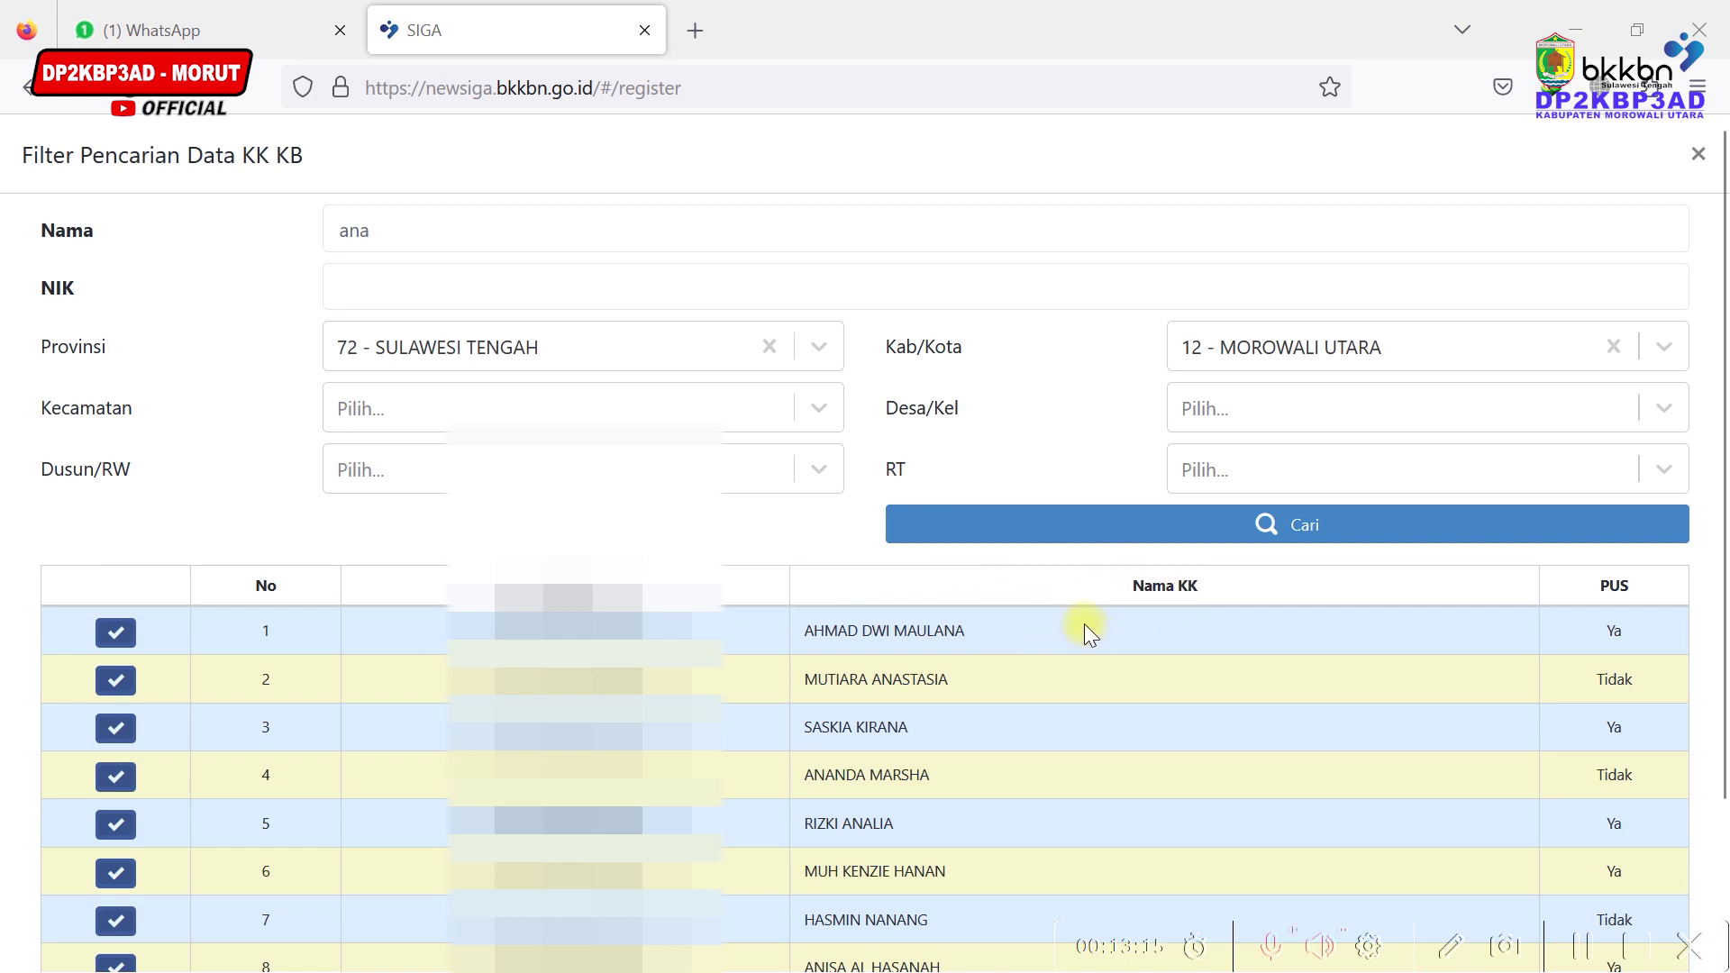
pyautogui.scroll(-2, 1084, 623)
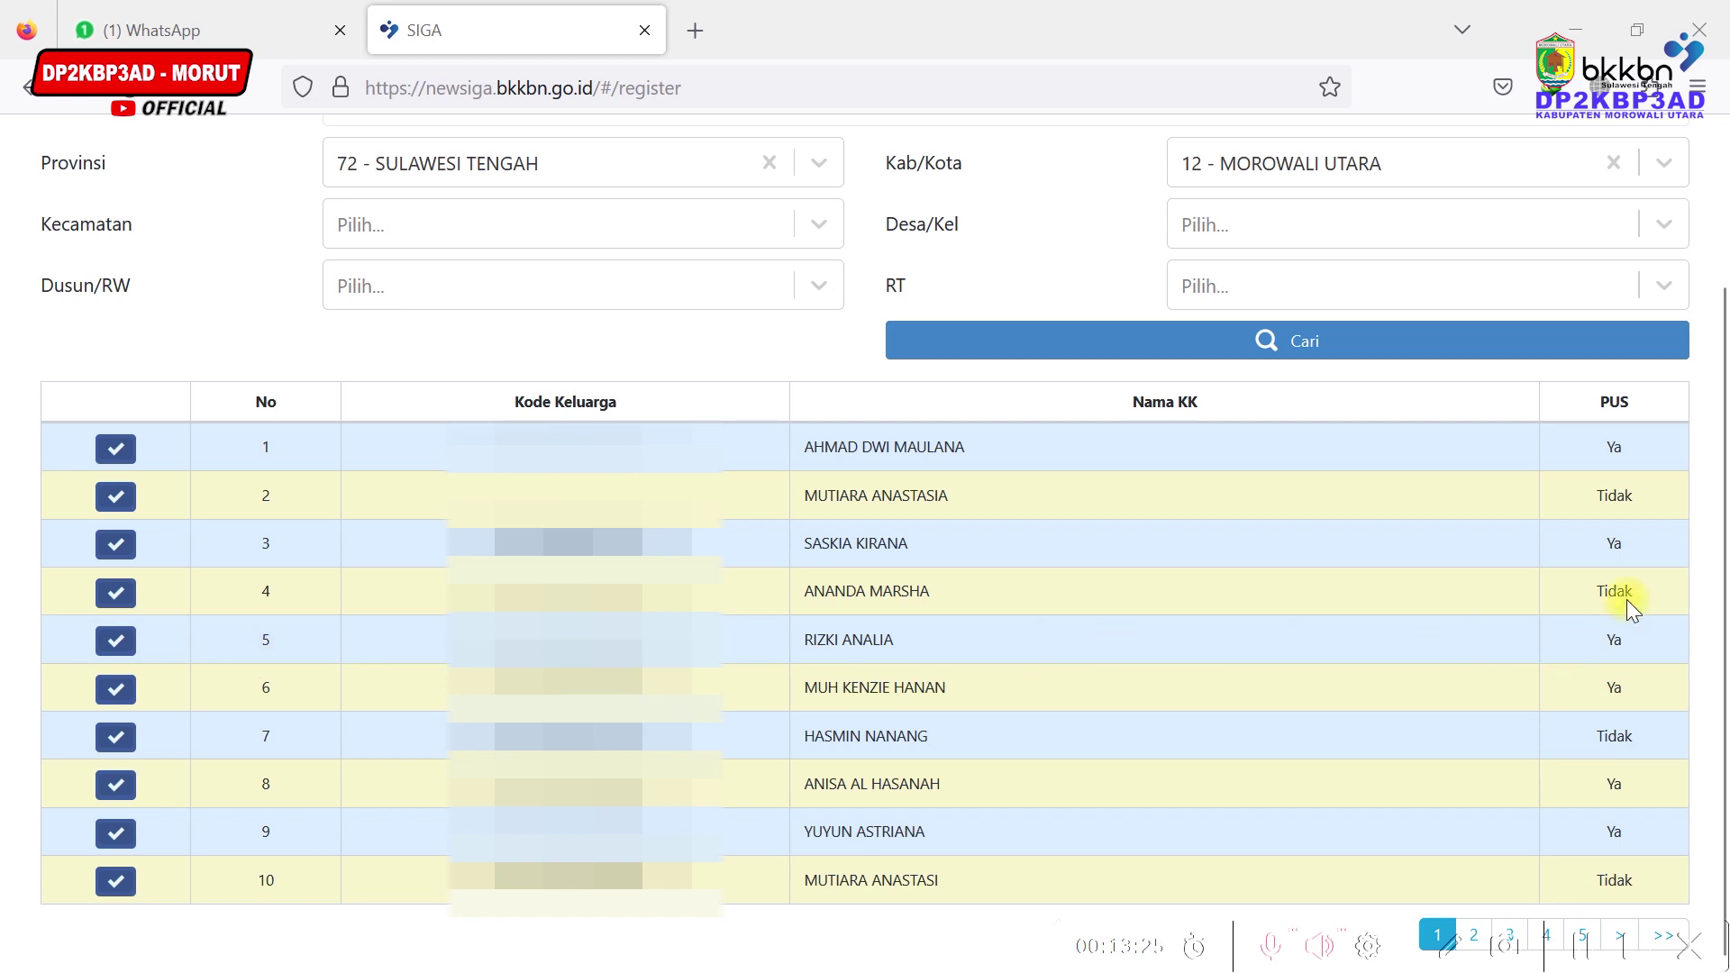
pyautogui.click(117, 642)
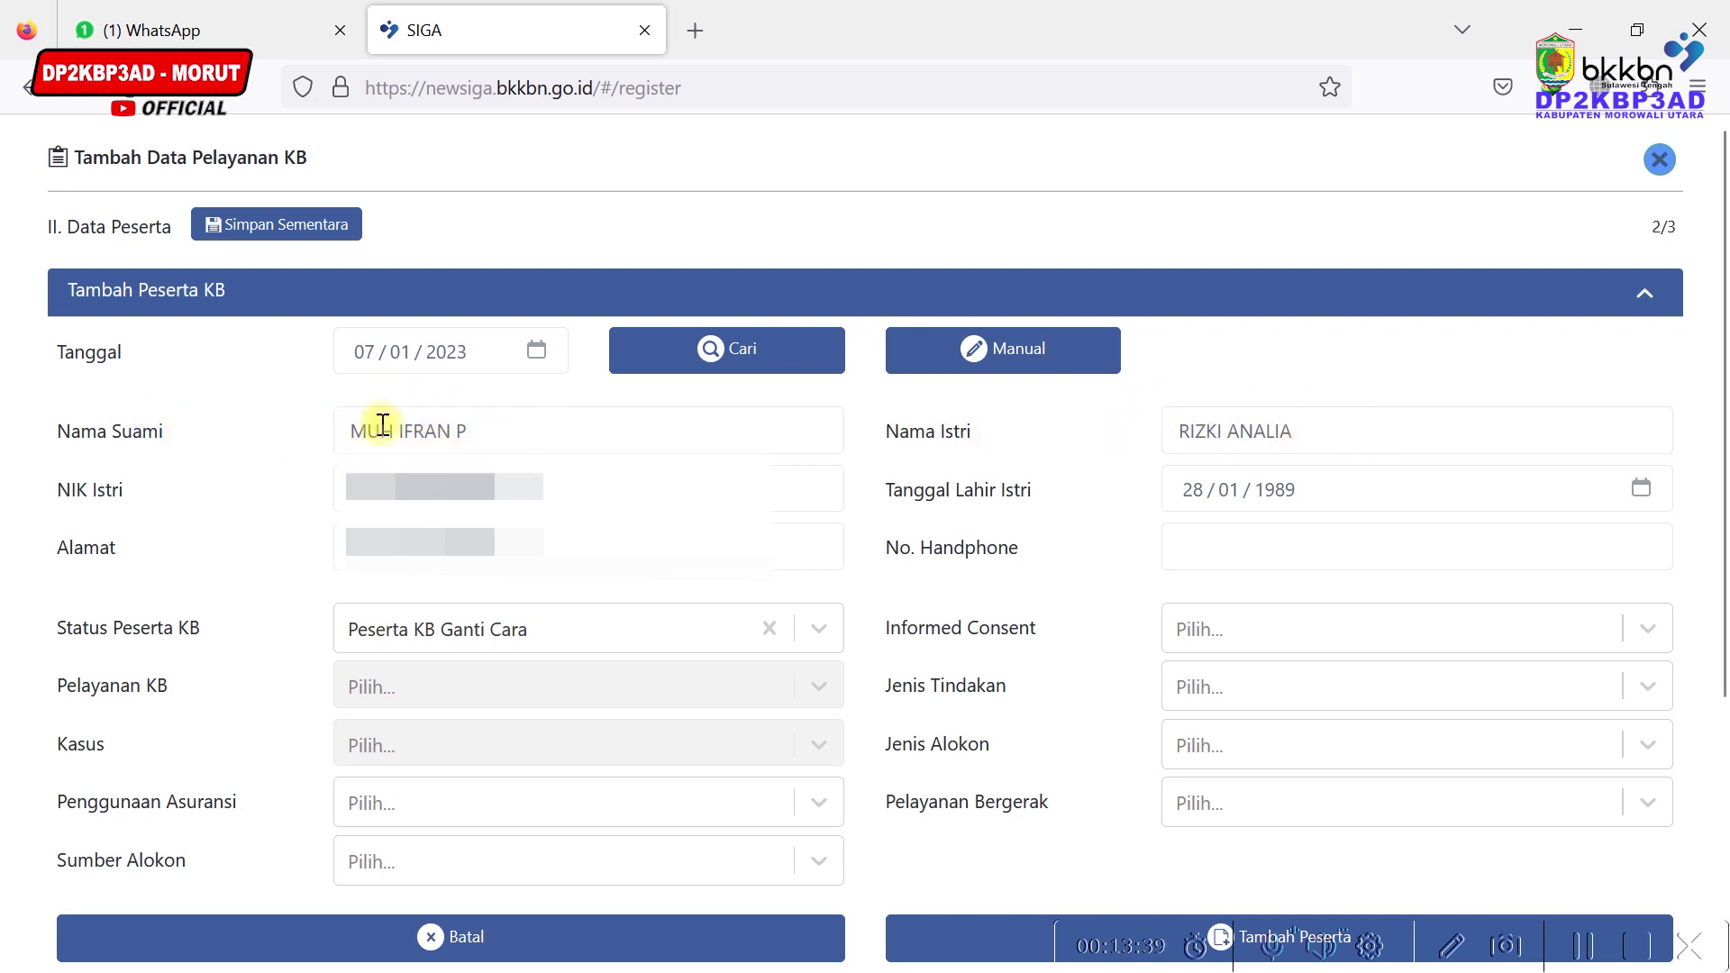
# Set Status Peserta KB to Peserta KB Ulangan and Informed Consent to Informed Consent
pyautogui.click(771, 365)
pyautogui.click(811, 627)
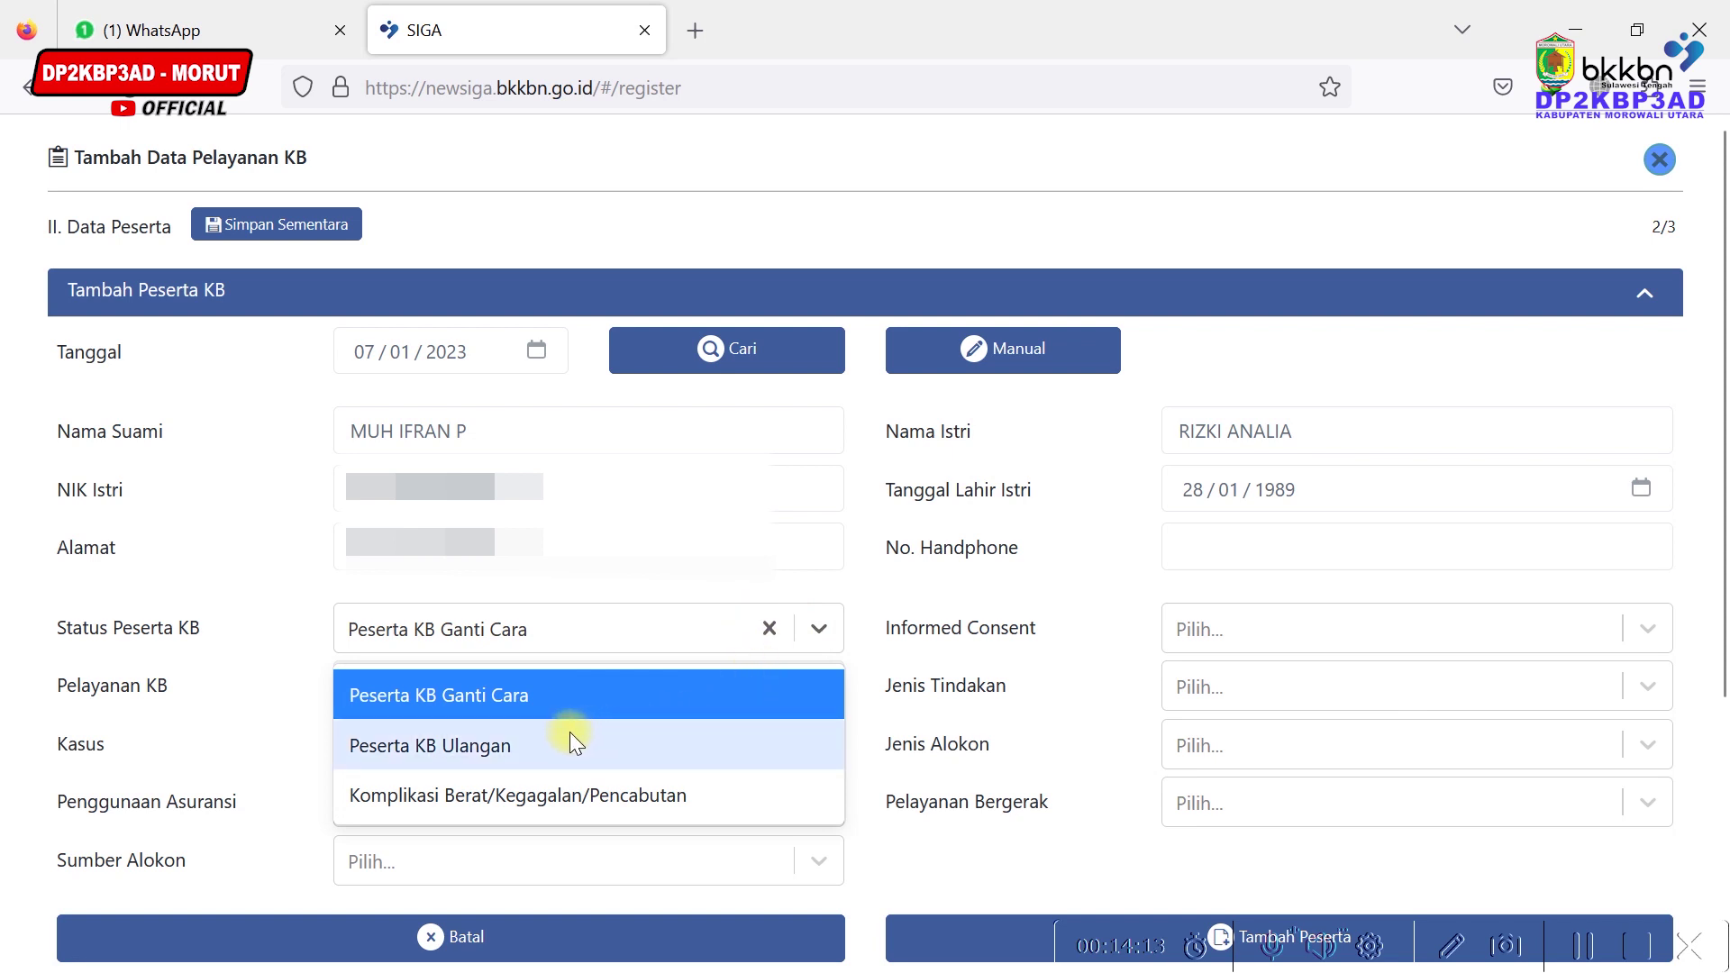
pyautogui.click(547, 738)
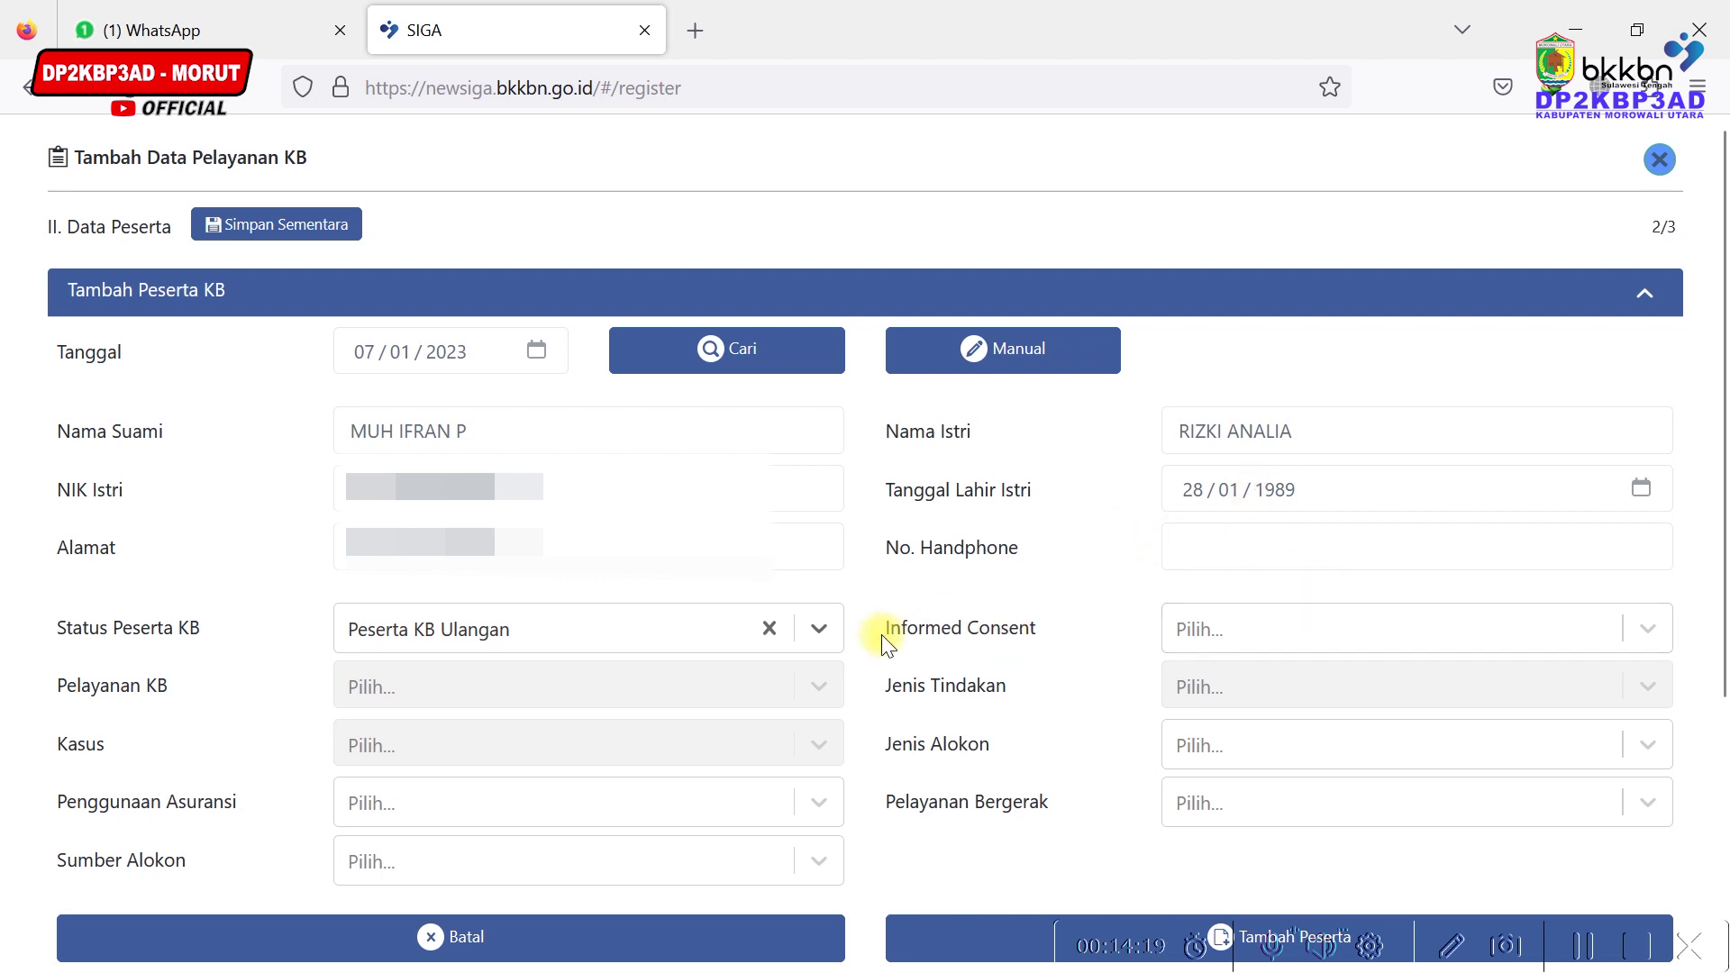
pyautogui.click(1237, 630)
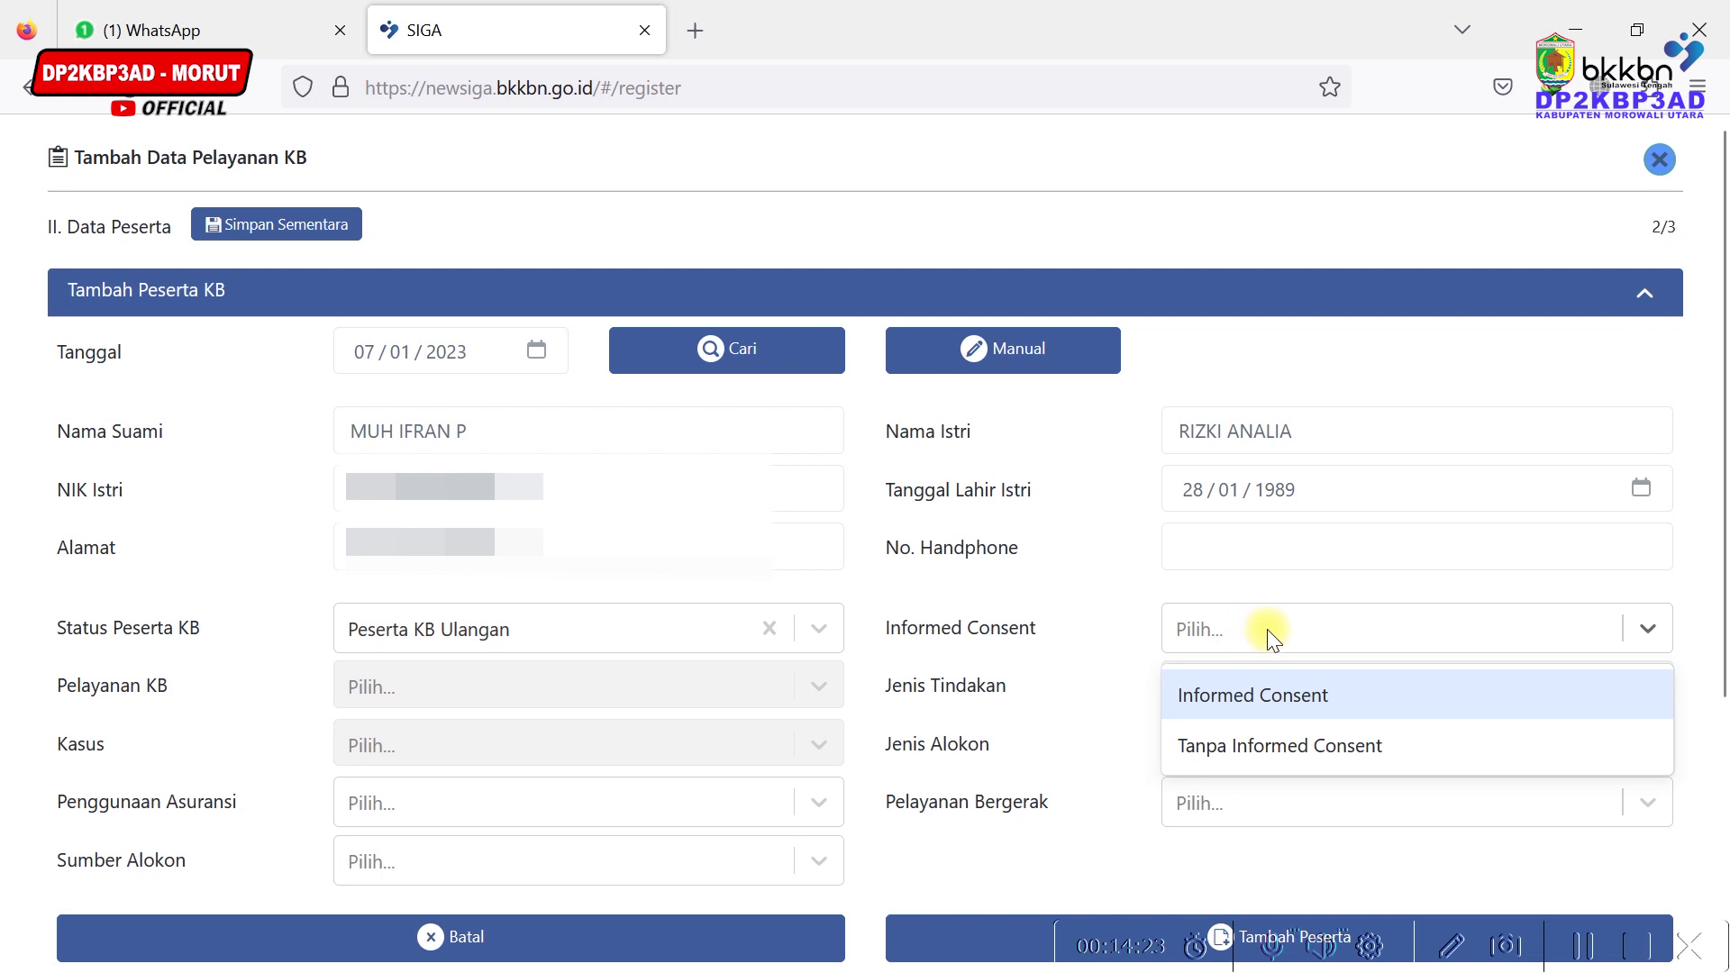
pyautogui.click(1256, 705)
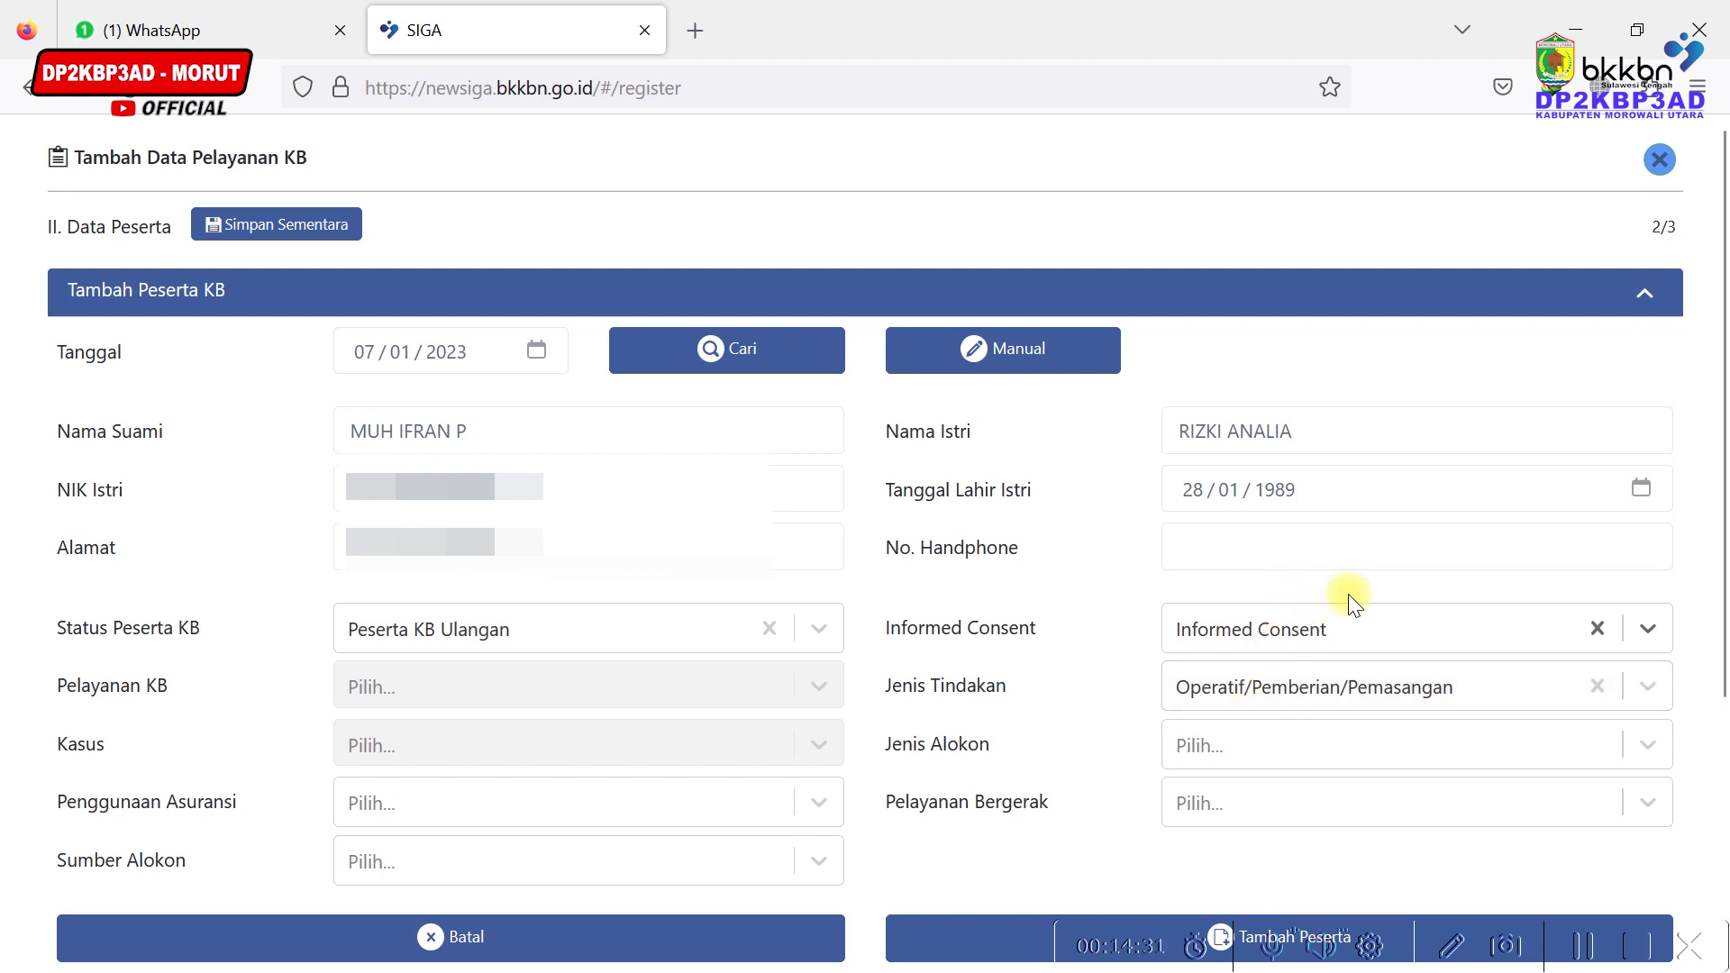
pyautogui.click(1350, 627)
pyautogui.click(1350, 627)
pyautogui.click(1349, 627)
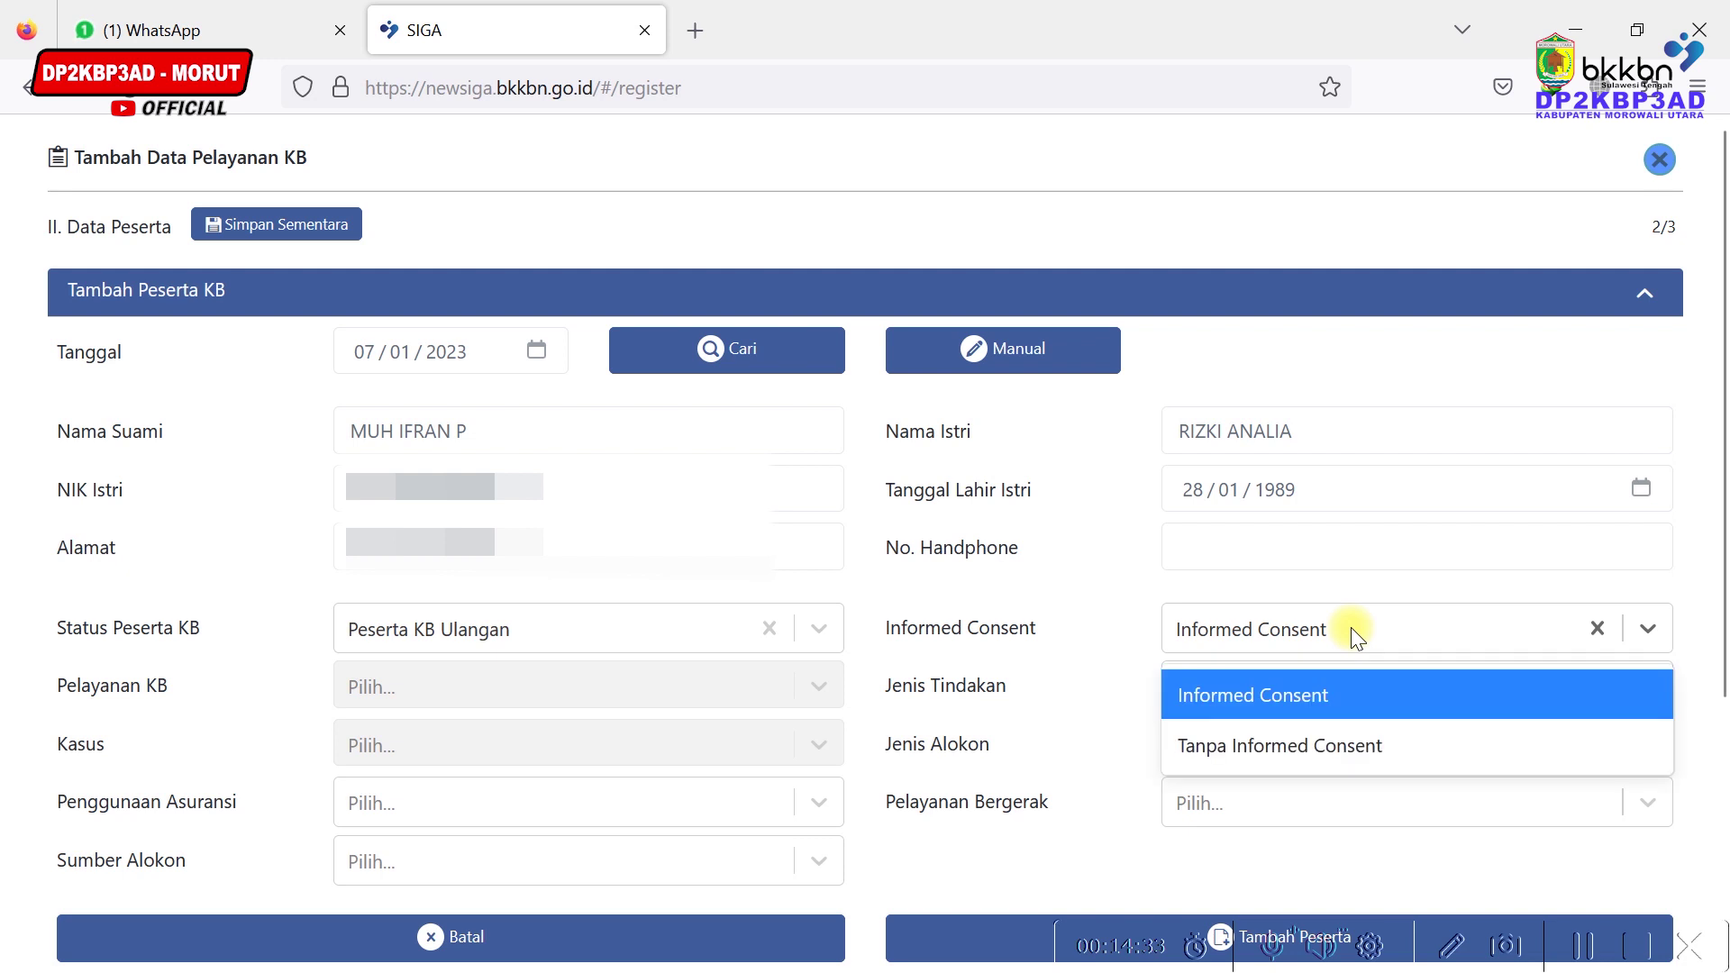
pyautogui.click(1247, 712)
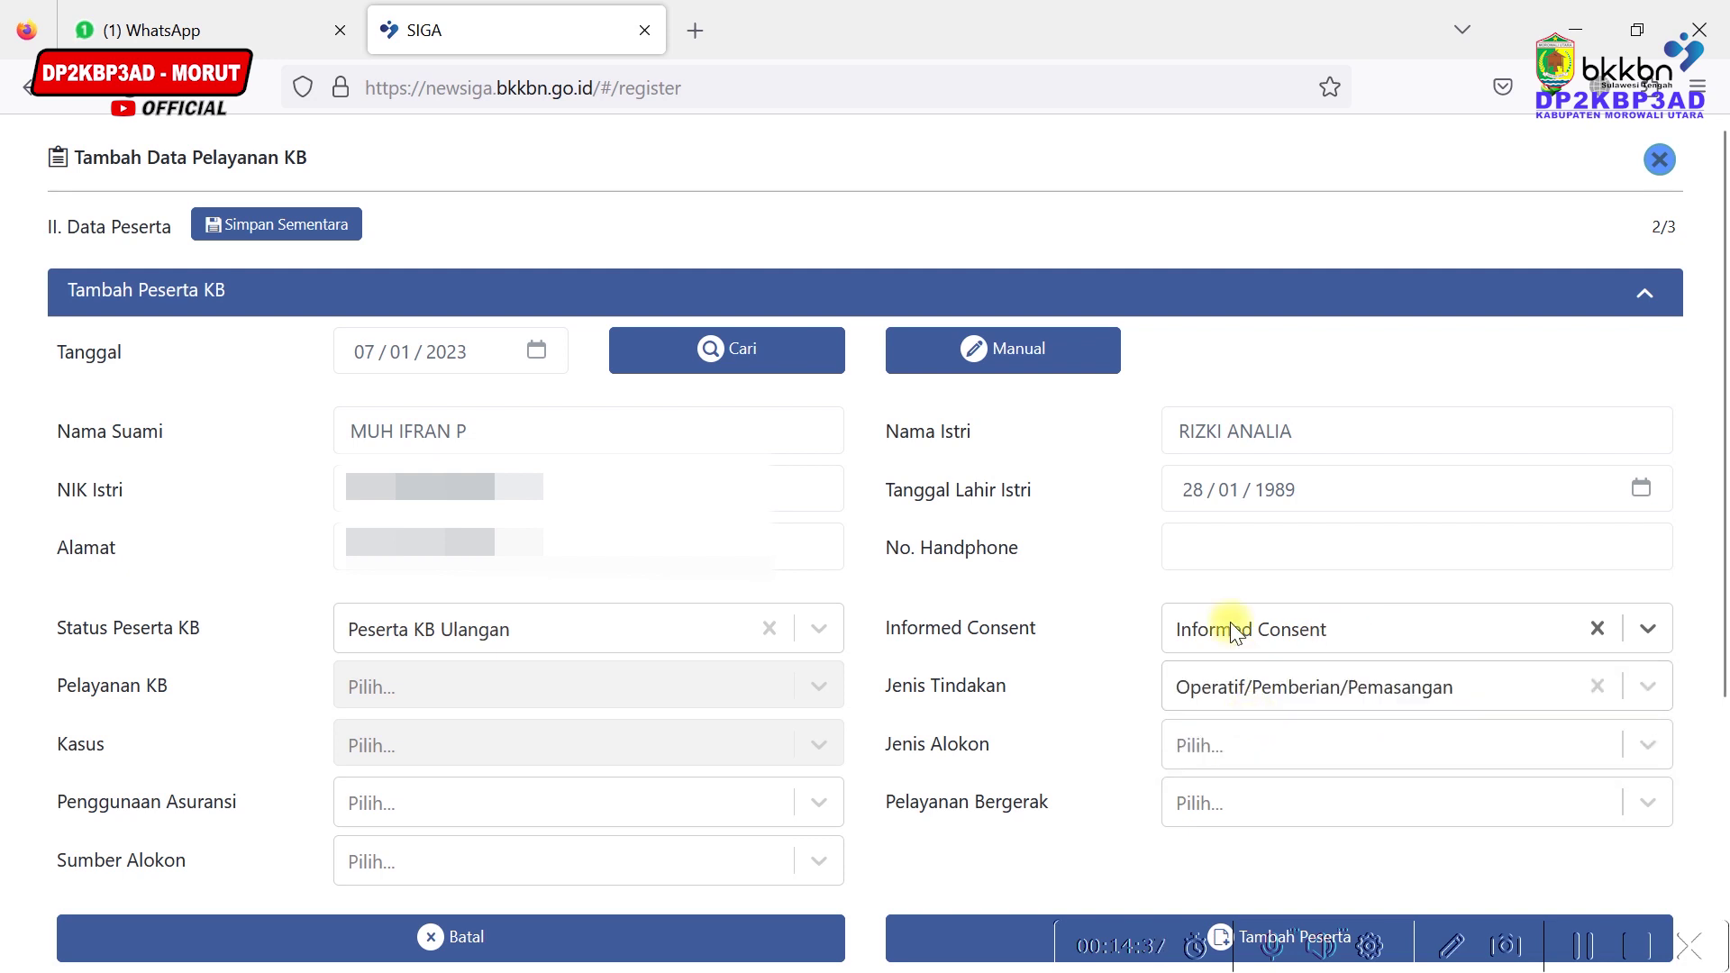
# Enter the participant's mobile number under No. Handphone
pyautogui.click(767, 680)
pyautogui.click(1208, 565)
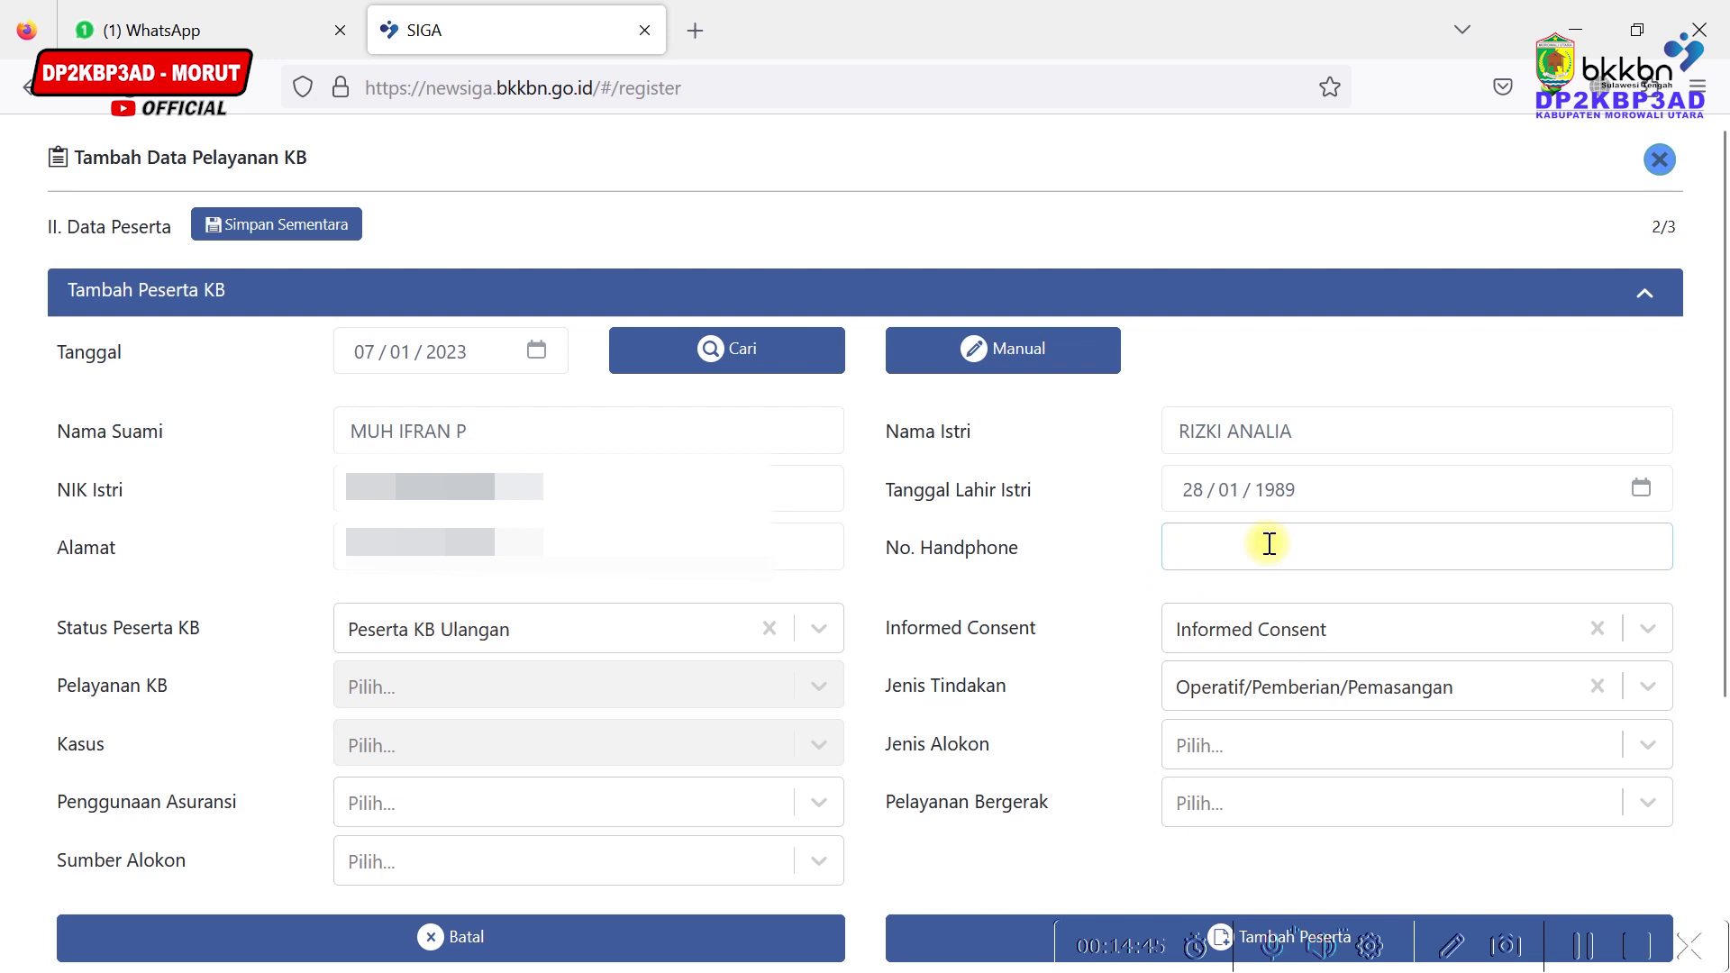
pyautogui.write('9999999999999')
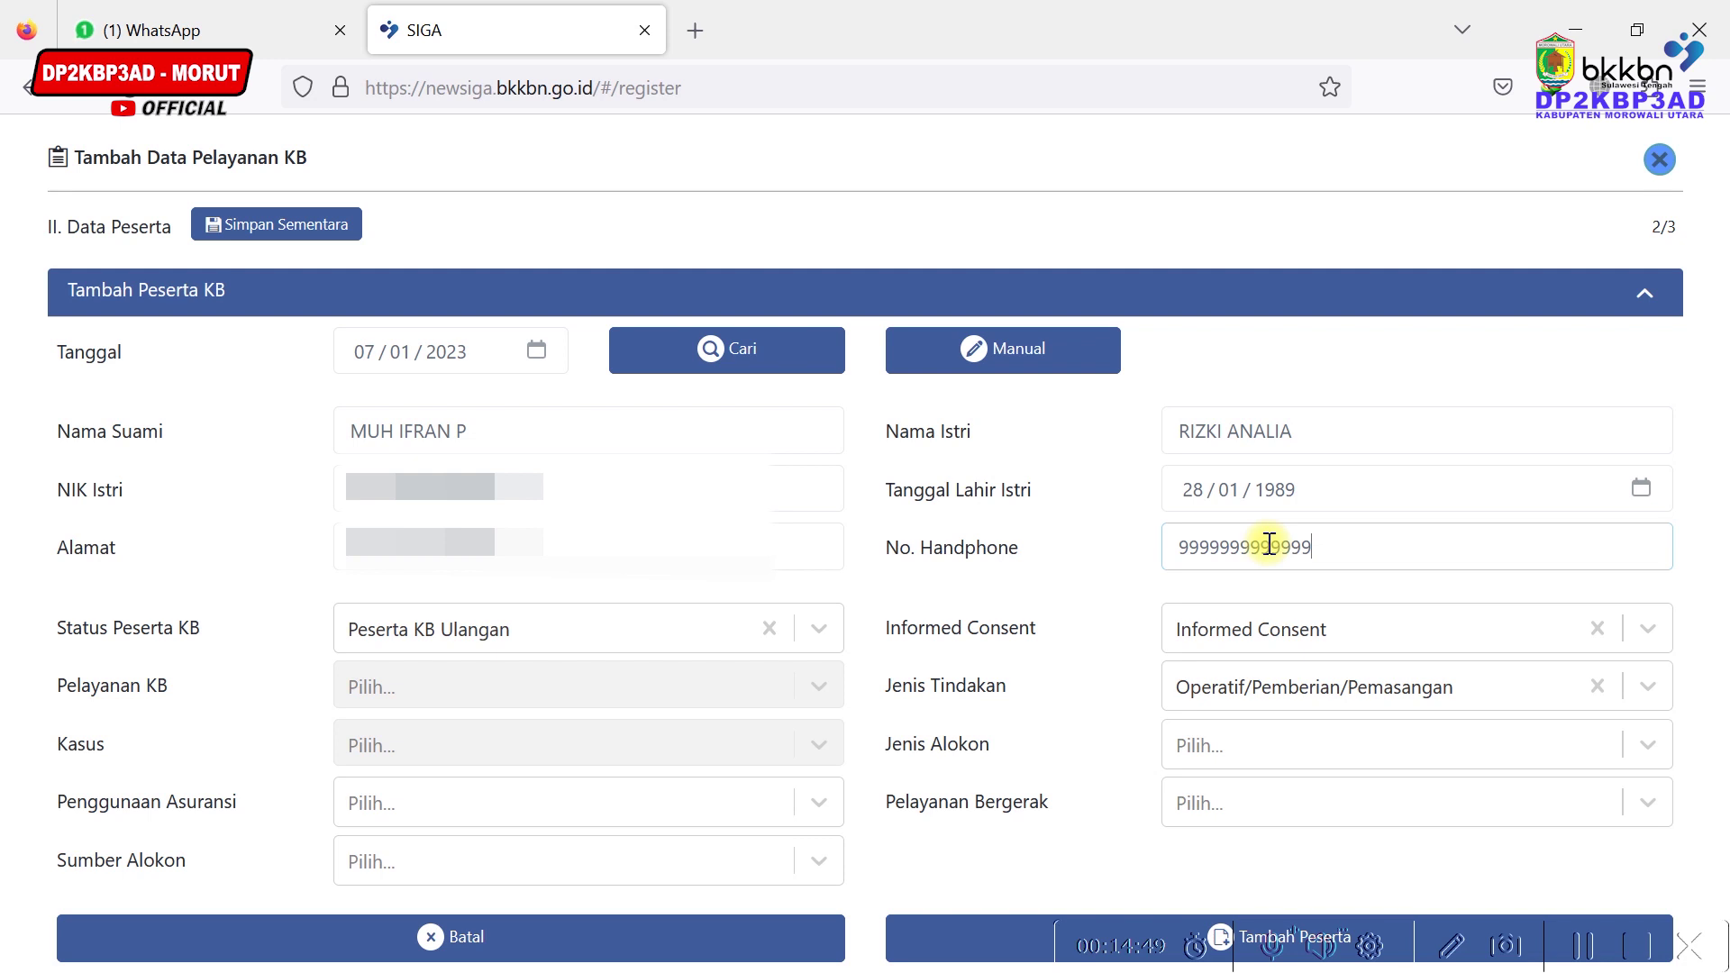
pyautogui.click(1244, 690)
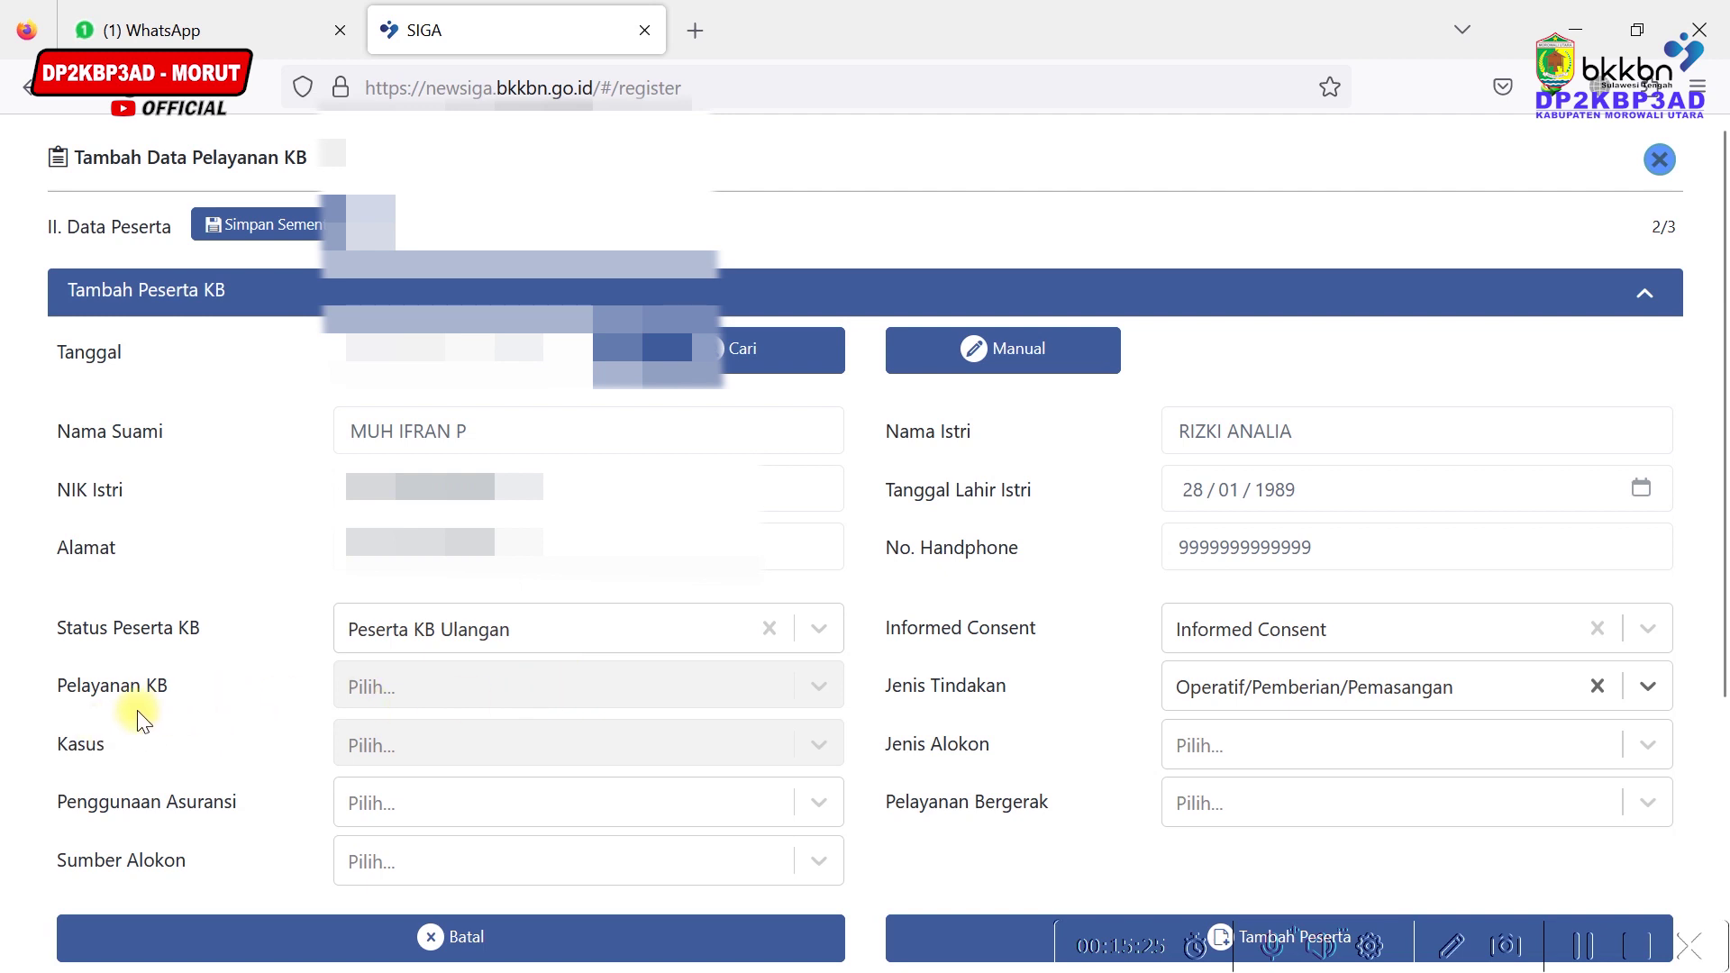
# Try Status Peserta KB as Komplikasi Berat/Kegagalan/Pencabutan, view its Kasus choices, and try Peserta KB Ganti Cara
pyautogui.click(392, 680)
pyautogui.scroll(-2, 555, 723)
pyautogui.click(580, 438)
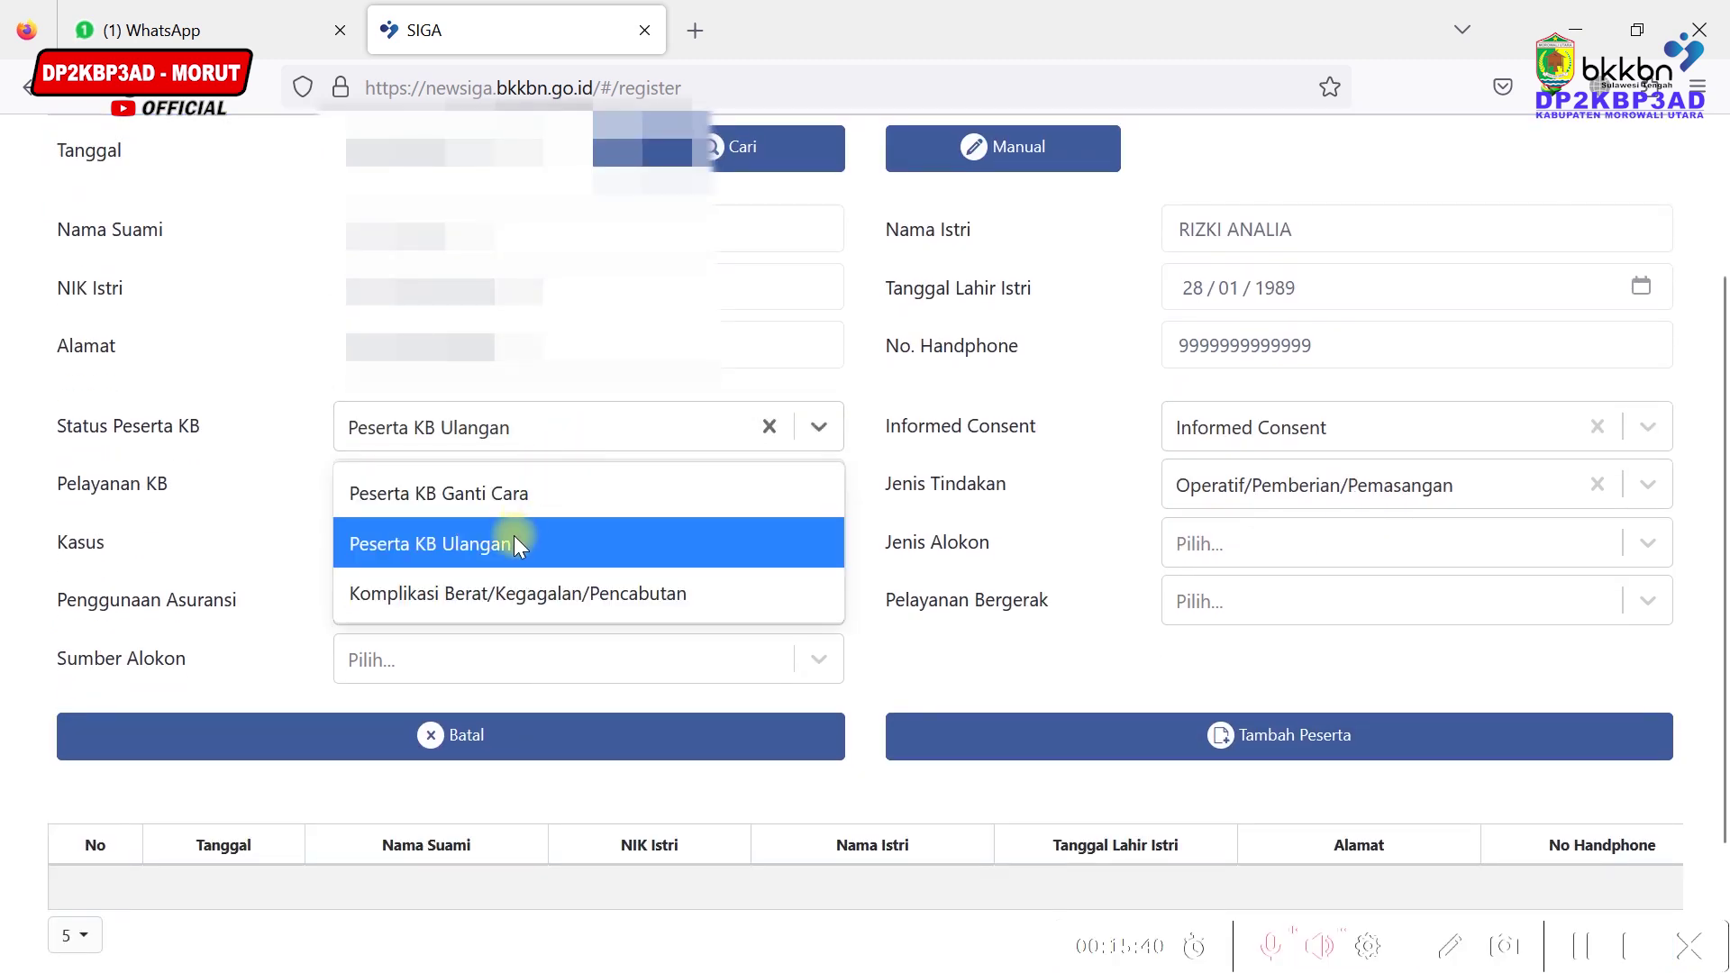
pyautogui.click(506, 599)
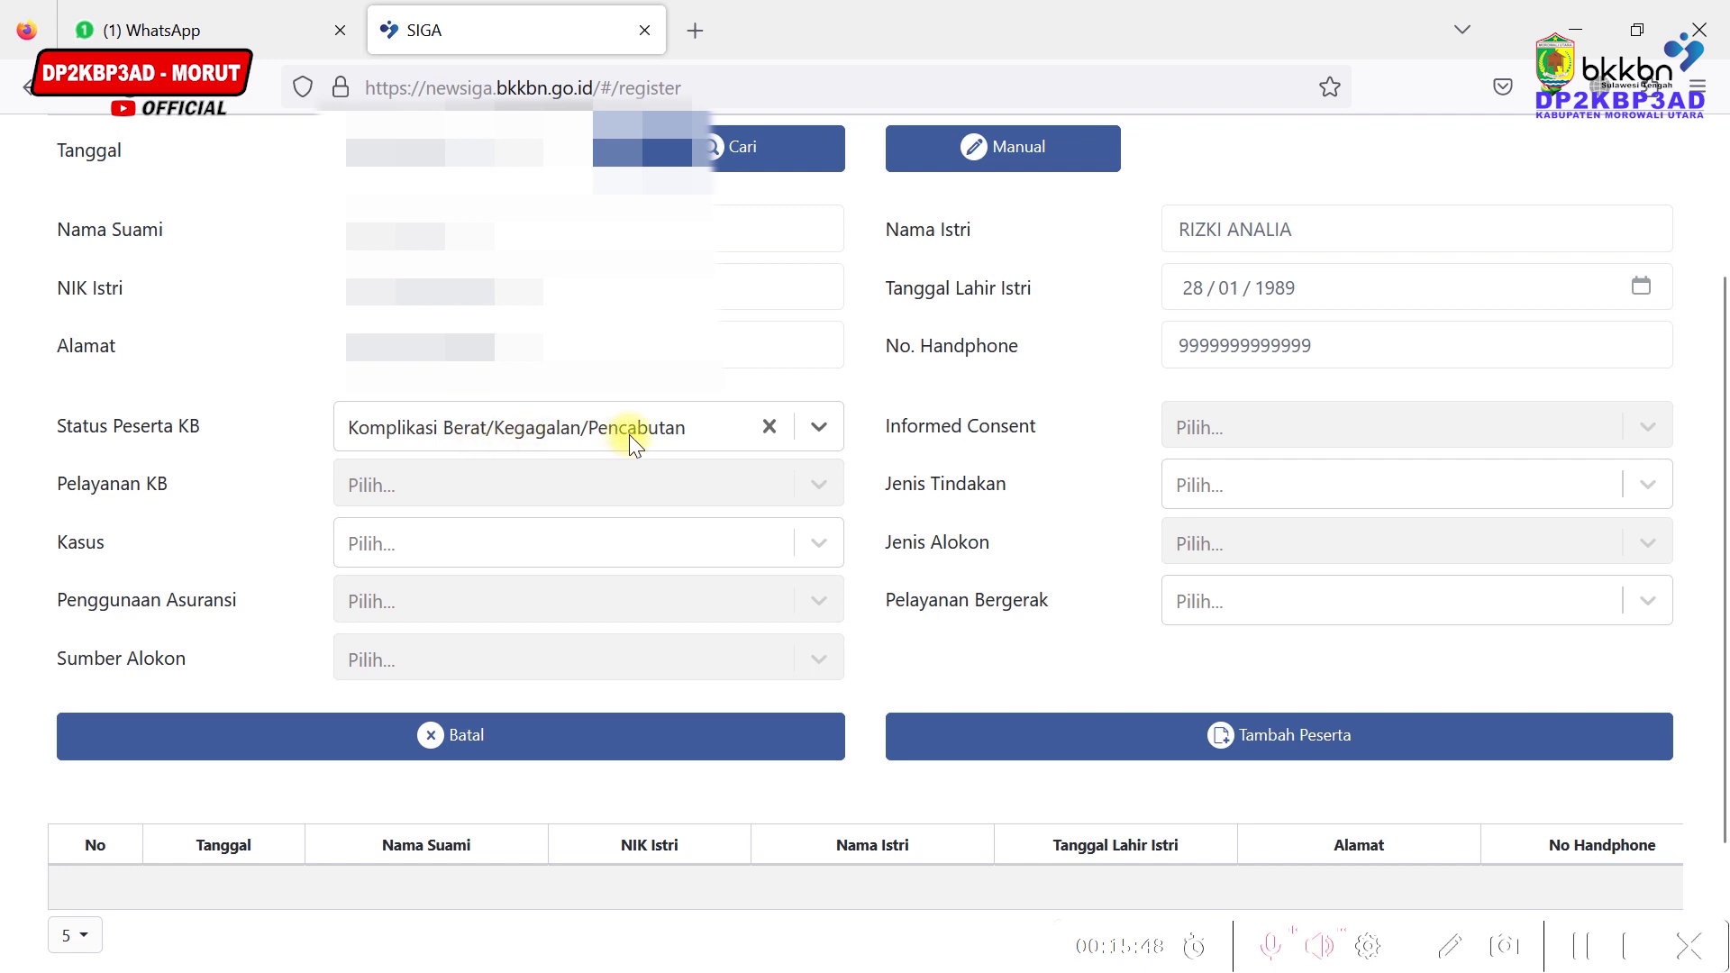
pyautogui.click(426, 541)
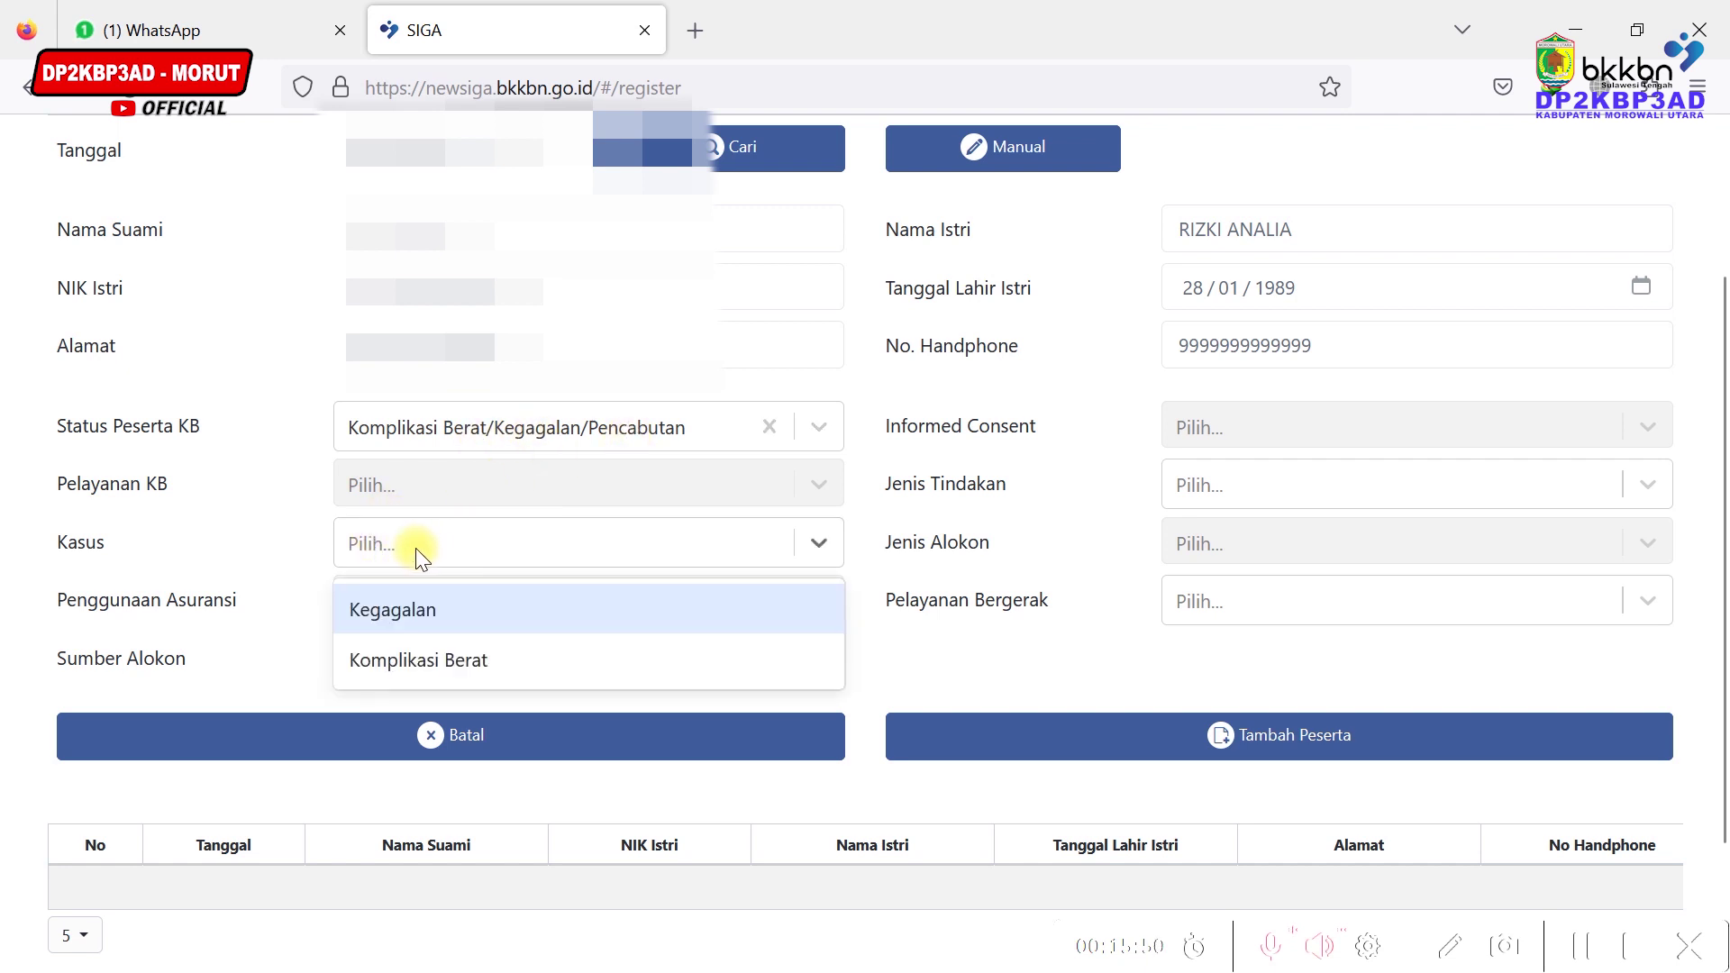
pyautogui.click(536, 437)
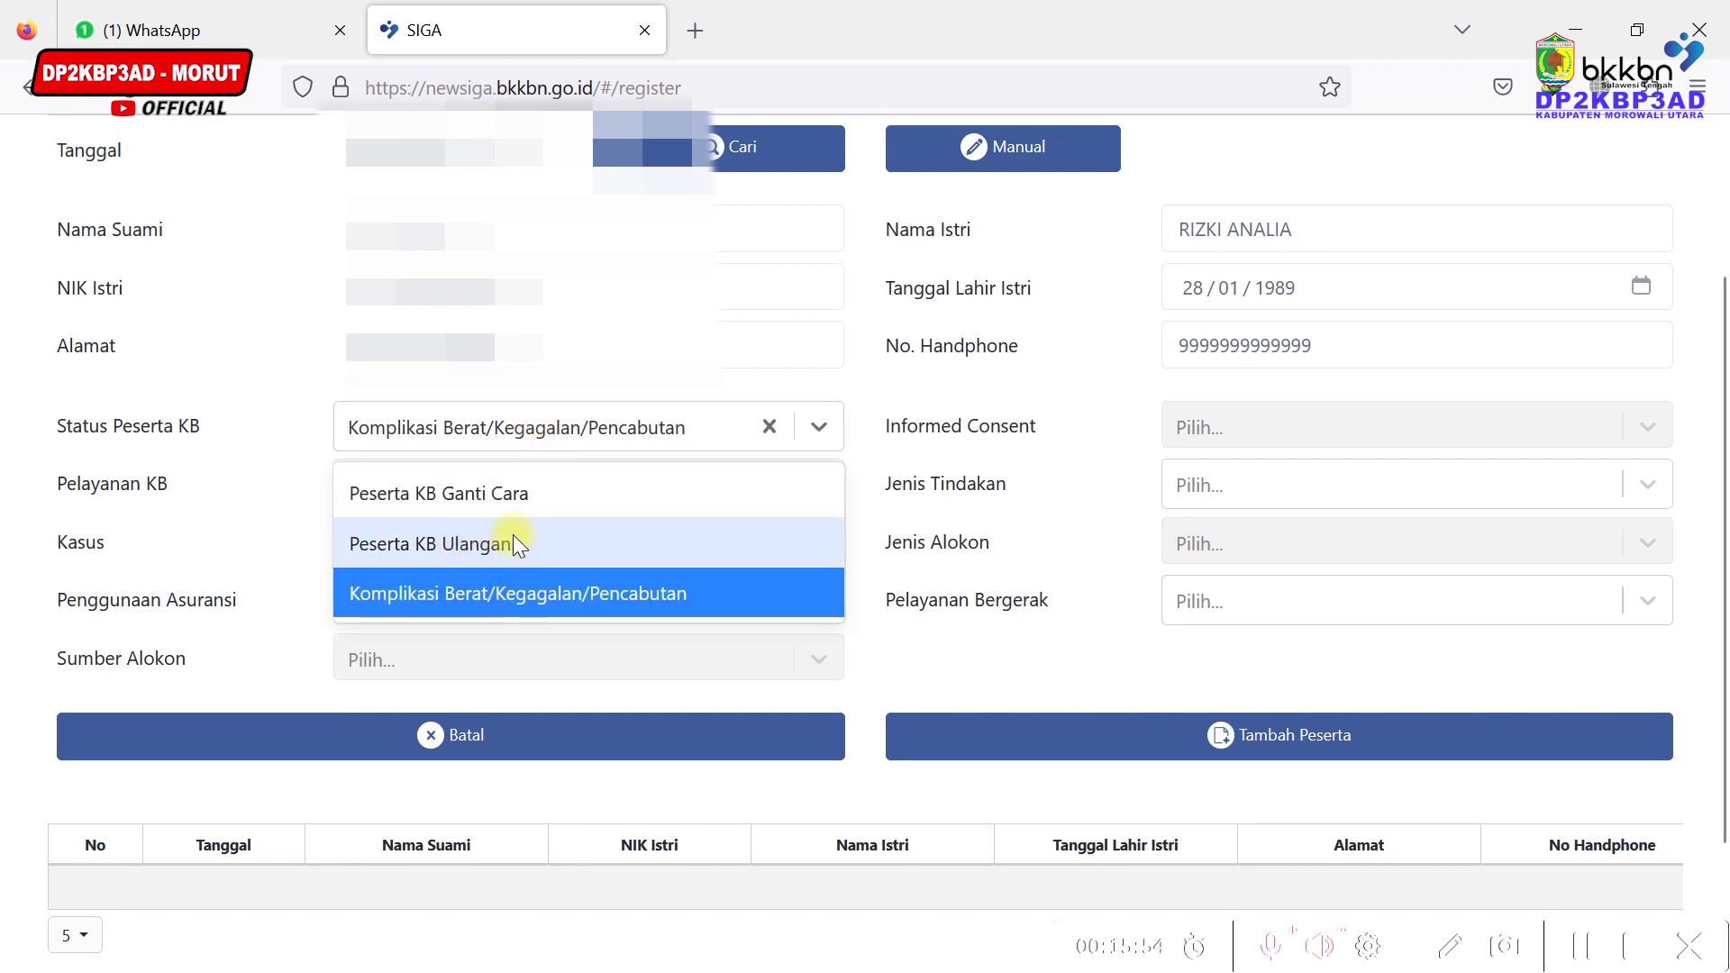
pyautogui.click(480, 547)
pyautogui.click(545, 434)
pyautogui.click(546, 482)
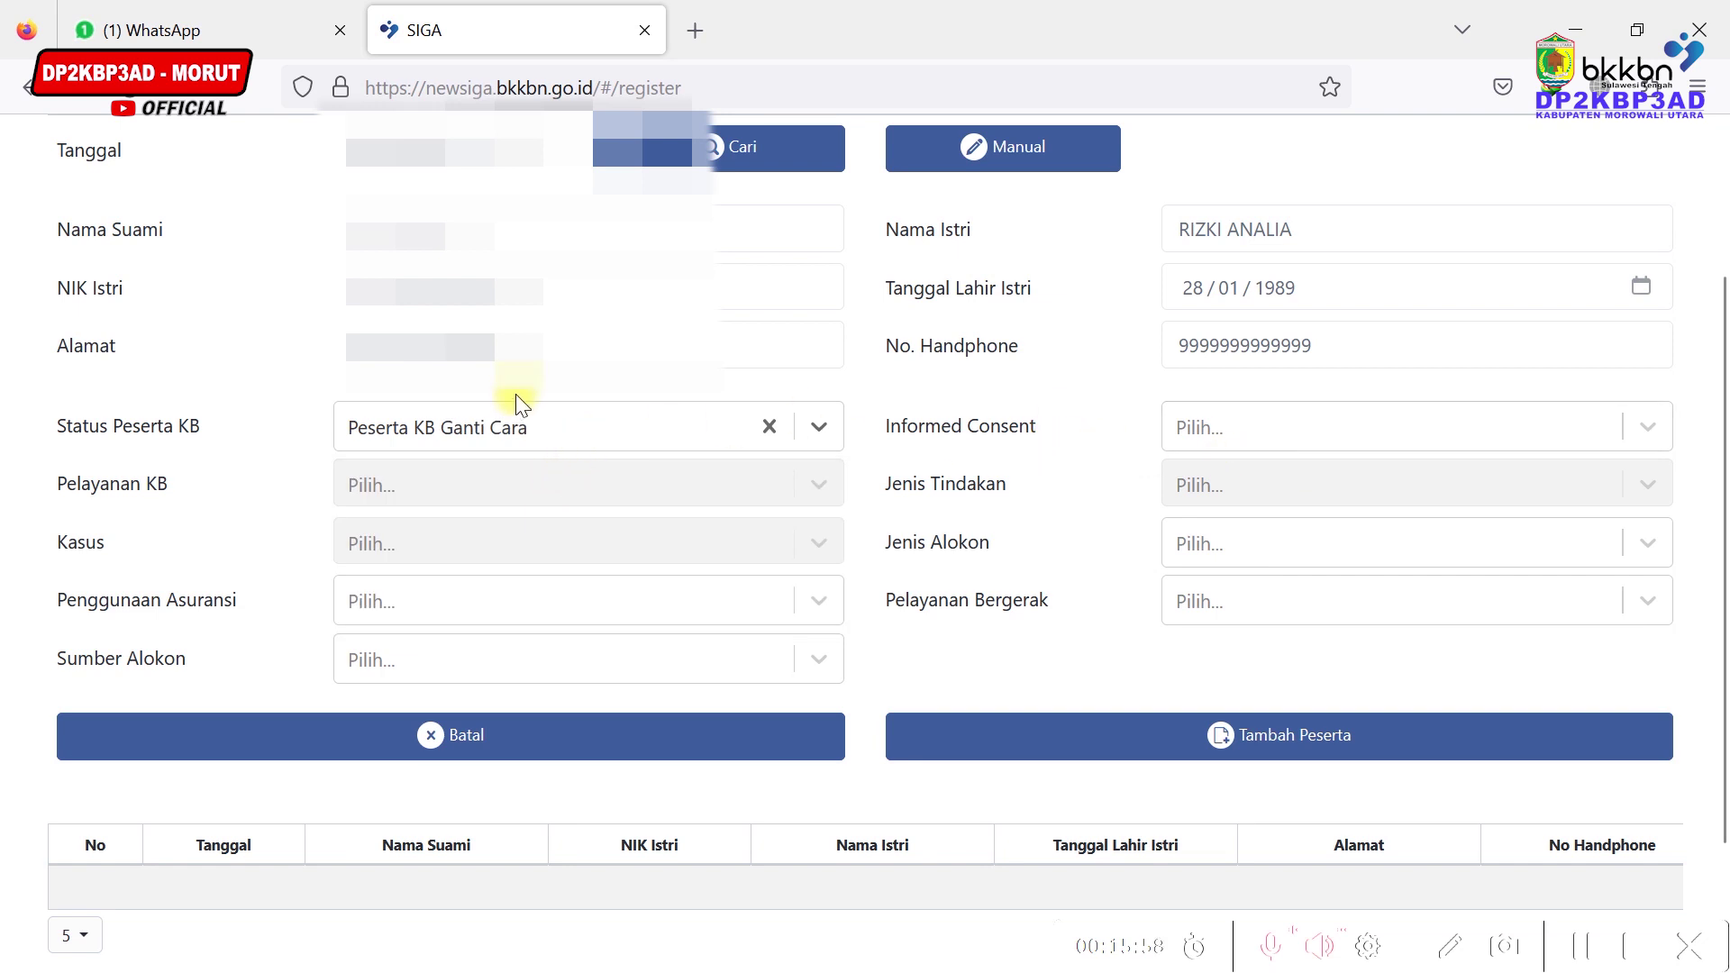
# Restore Status Peserta KB to Peserta KB Ulangan and reselect Informed Consent for the participant
pyautogui.click(490, 445)
pyautogui.click(477, 532)
pyautogui.click(1451, 429)
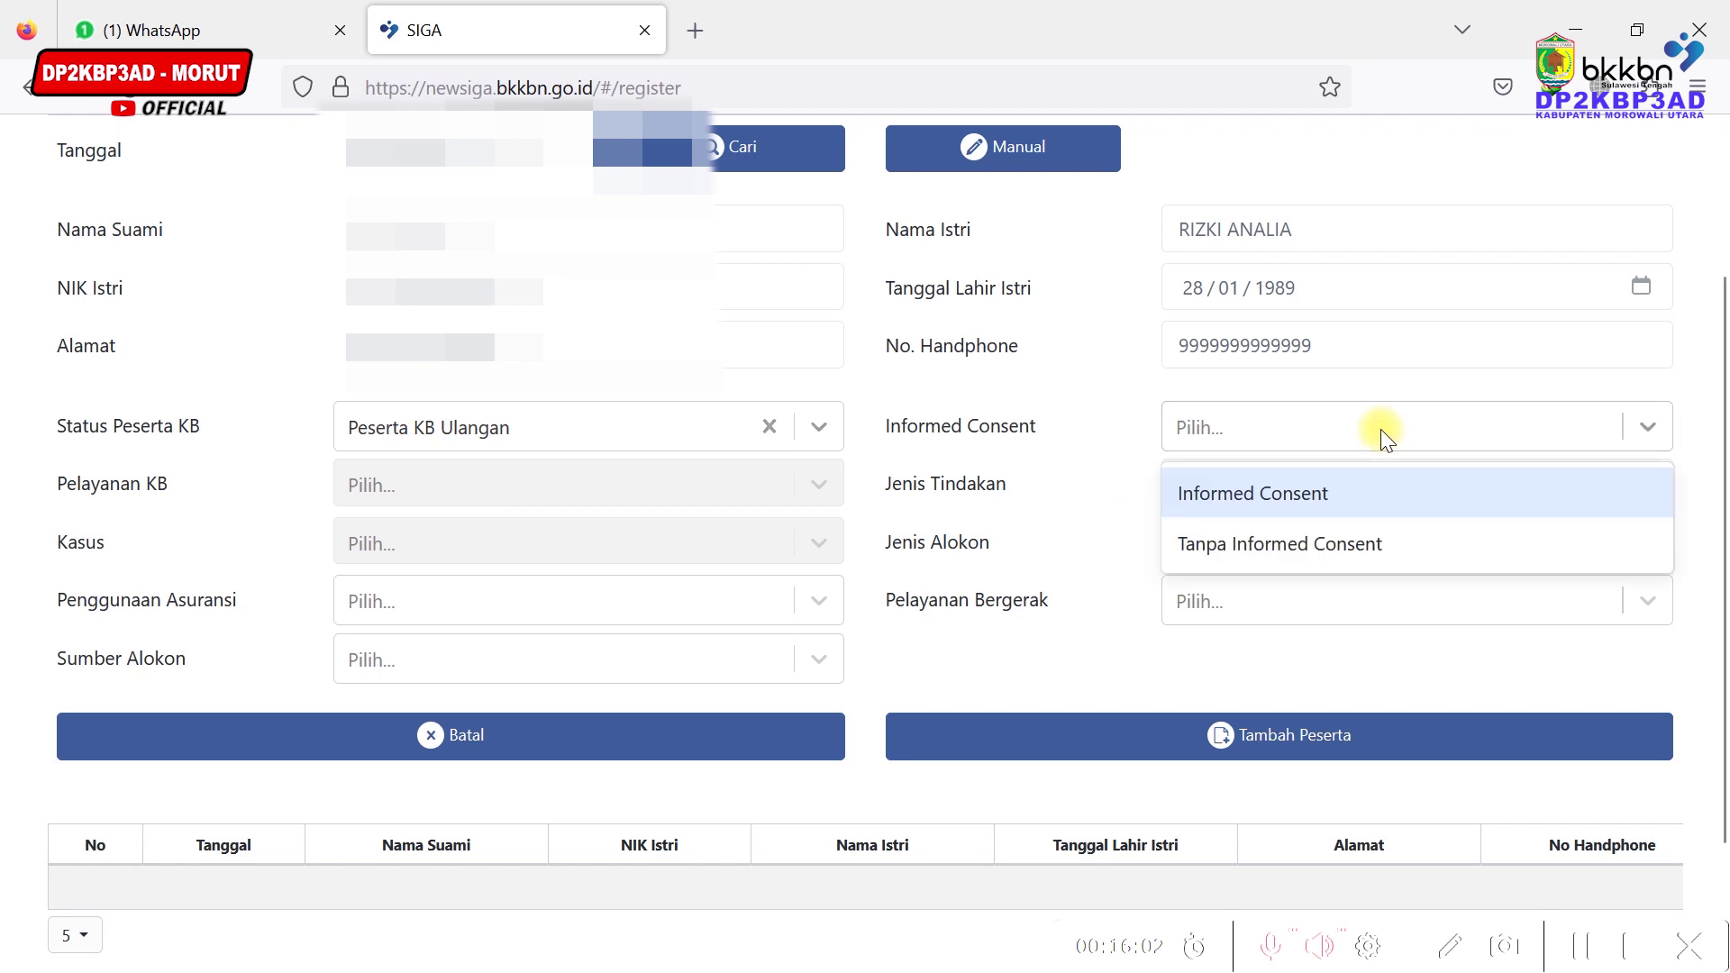
pyautogui.click(1246, 488)
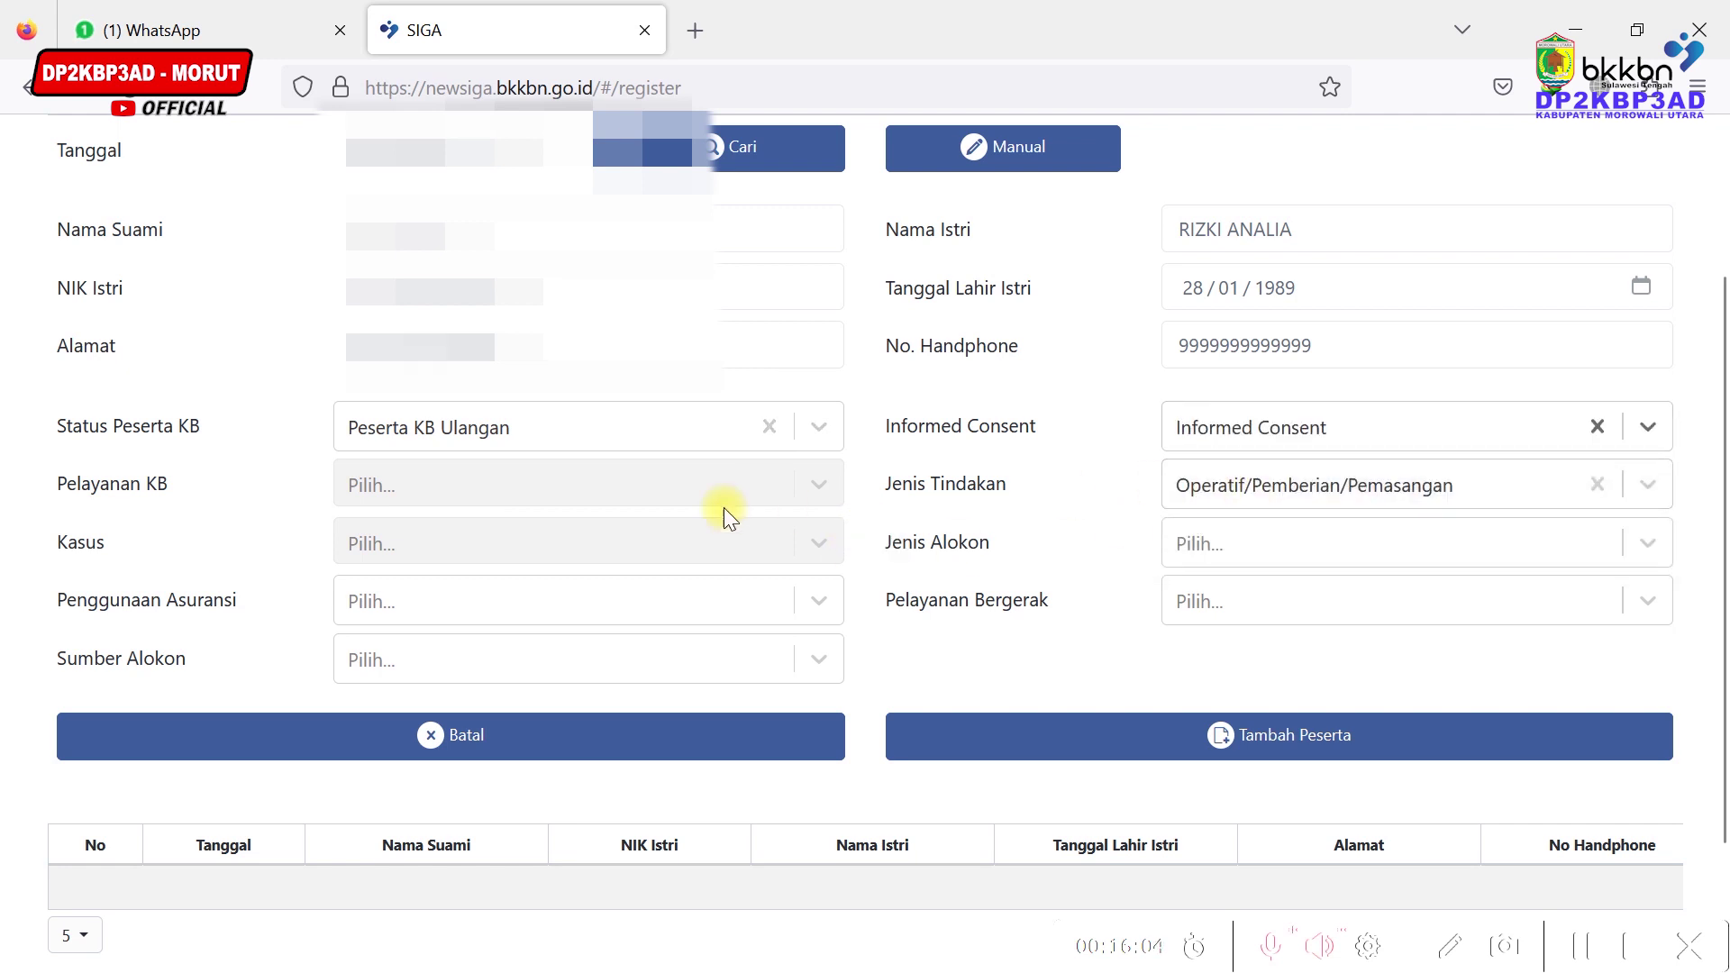
# Set Jenis Alokon to IUD, Penggunaan Asuransi to BPJS Kesehatan, and Pelayanan Bergerak to Tidak
pyautogui.click(1247, 539)
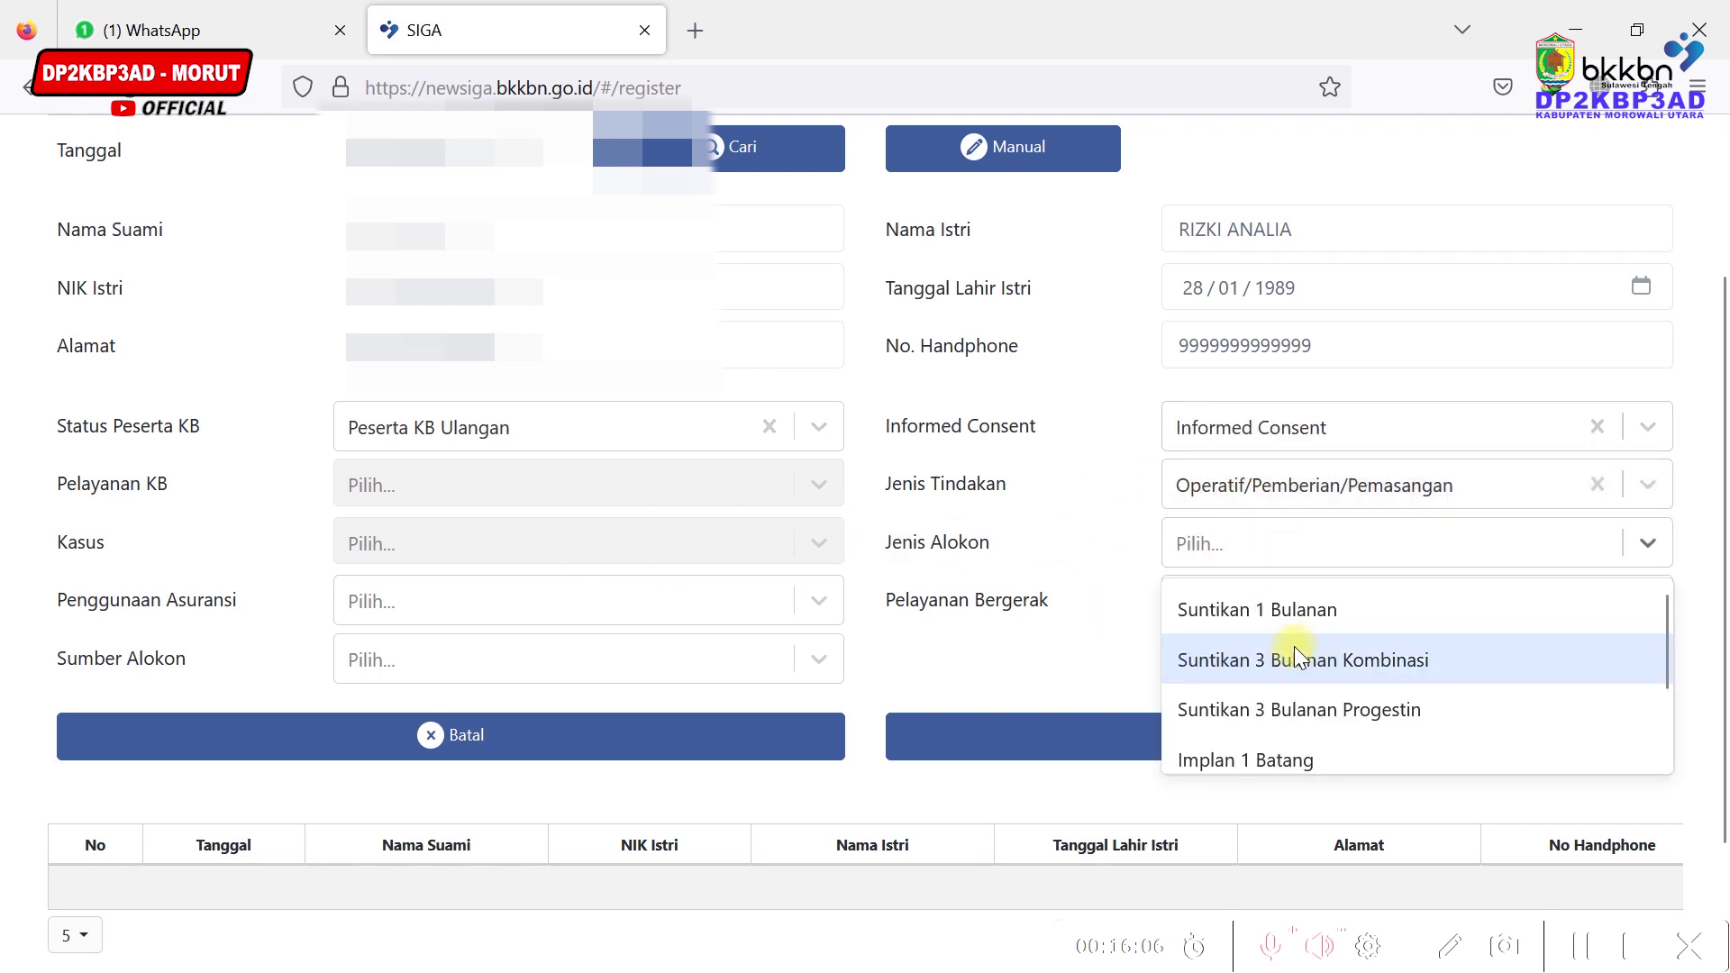
pyautogui.scroll(-2, 1299, 653)
pyautogui.click(1236, 743)
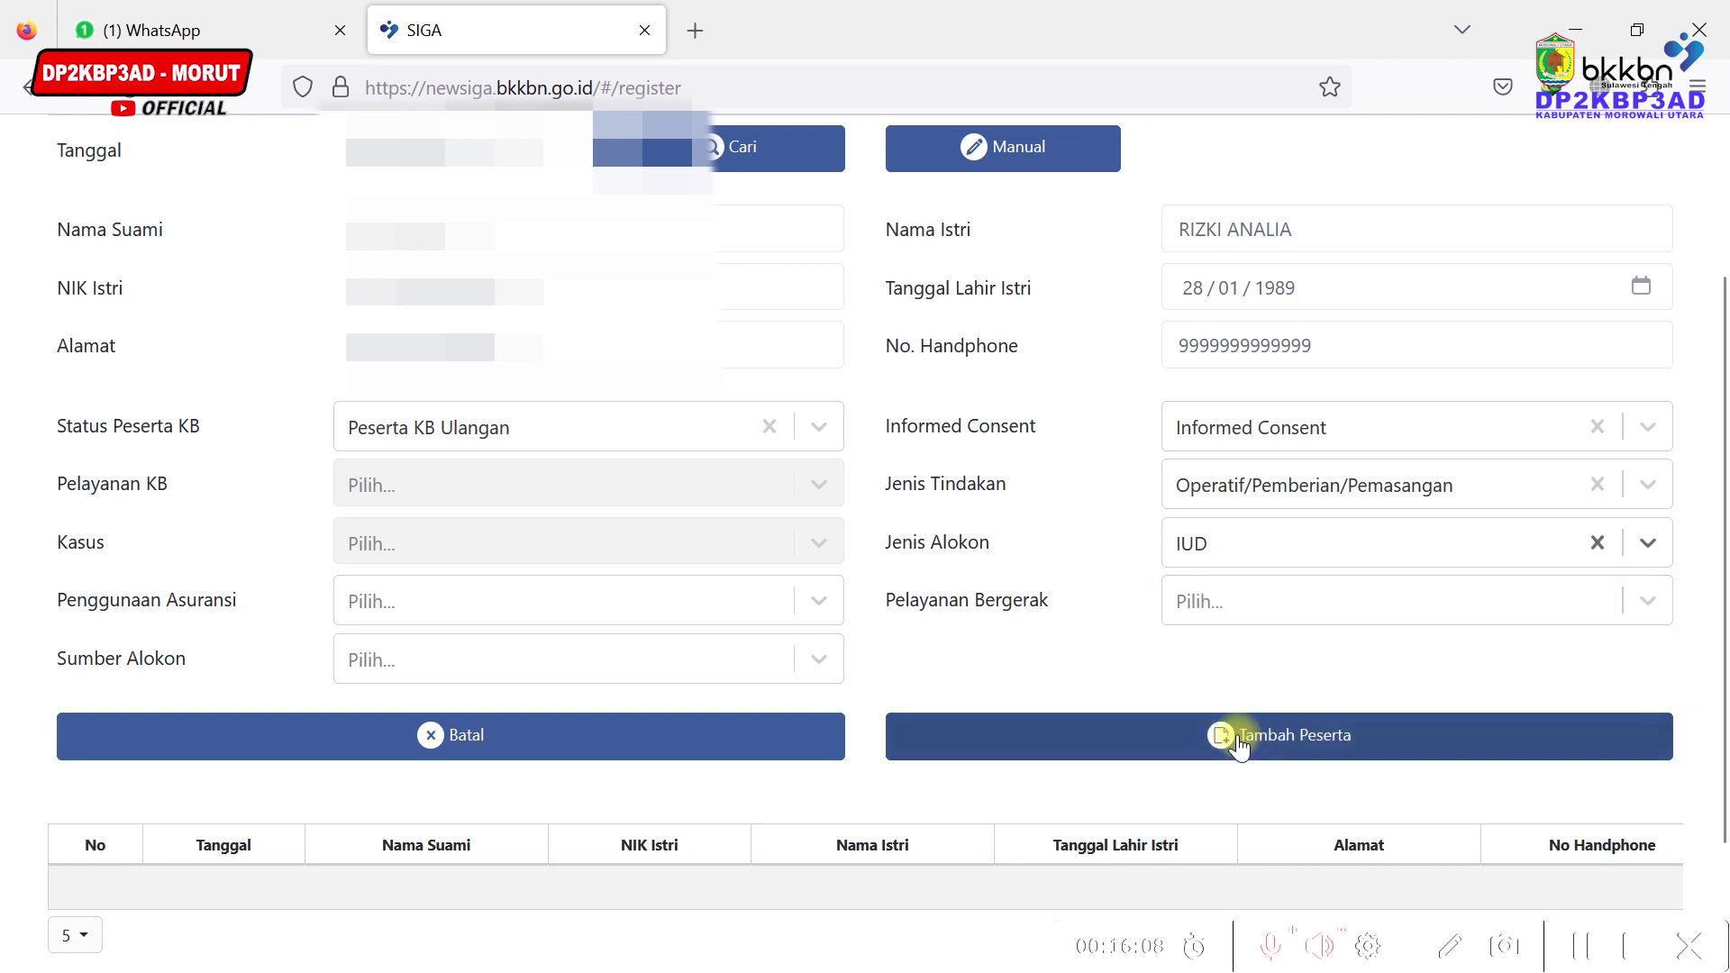
pyautogui.click(479, 596)
pyautogui.click(420, 669)
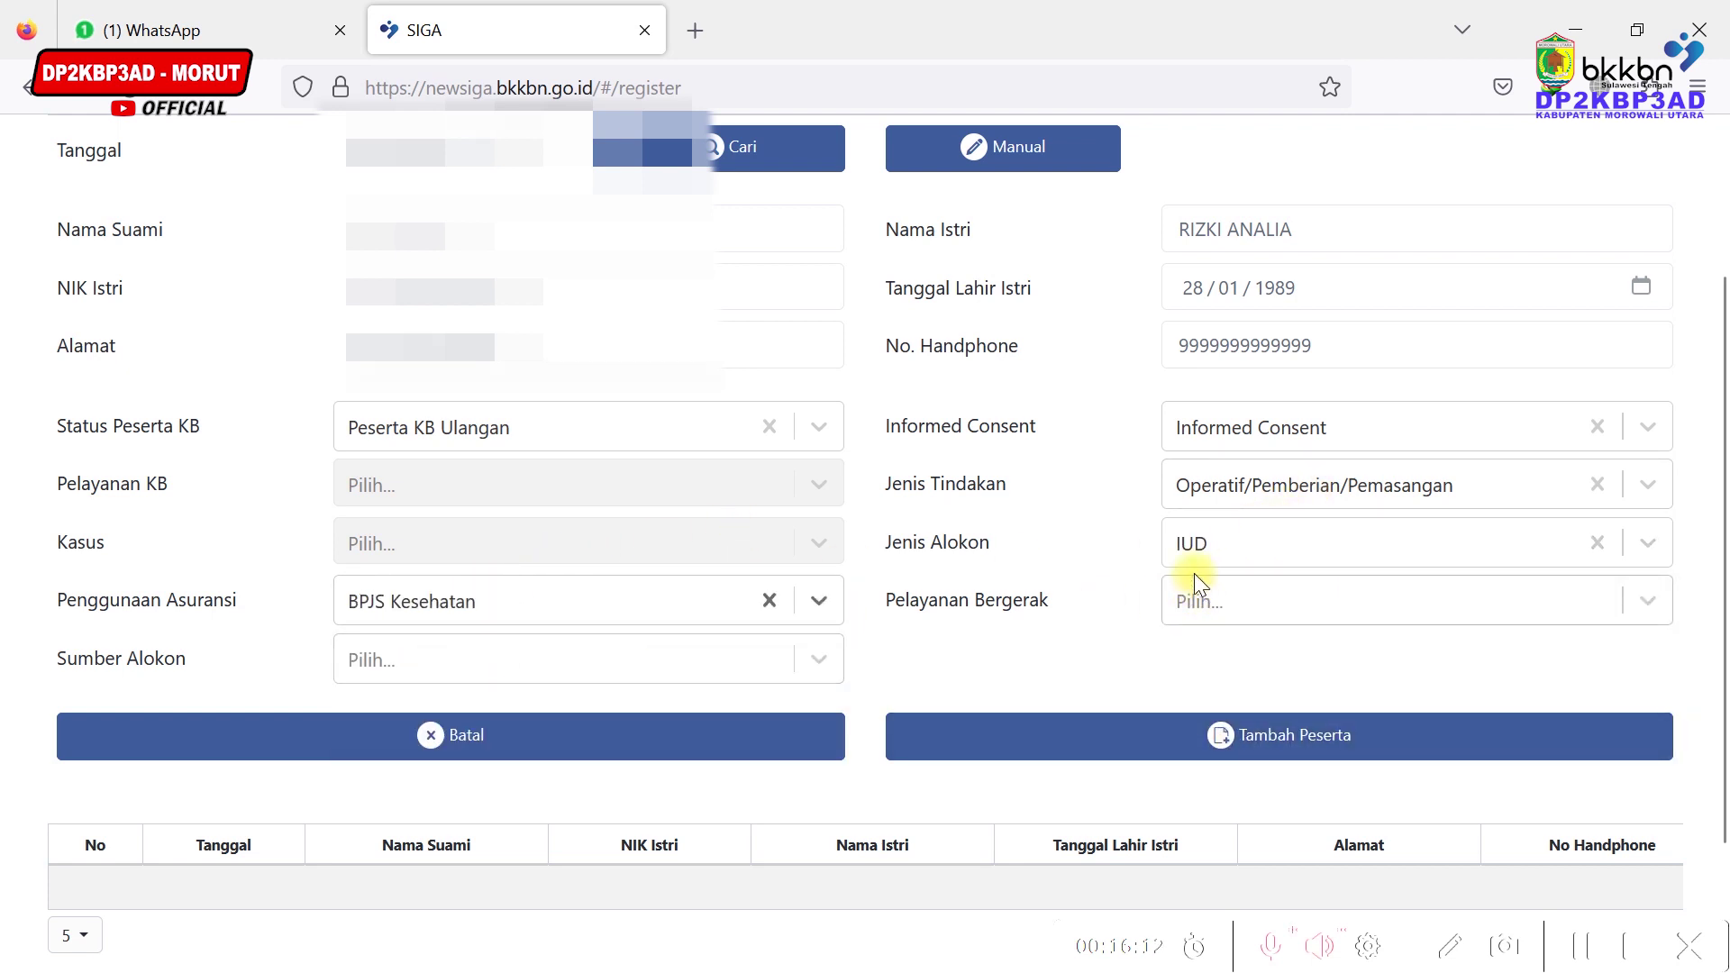
pyautogui.click(1263, 600)
pyautogui.click(1208, 711)
# Set Sumber Alokon to APBN and add the participant to the Data Peserta table
pyautogui.click(638, 669)
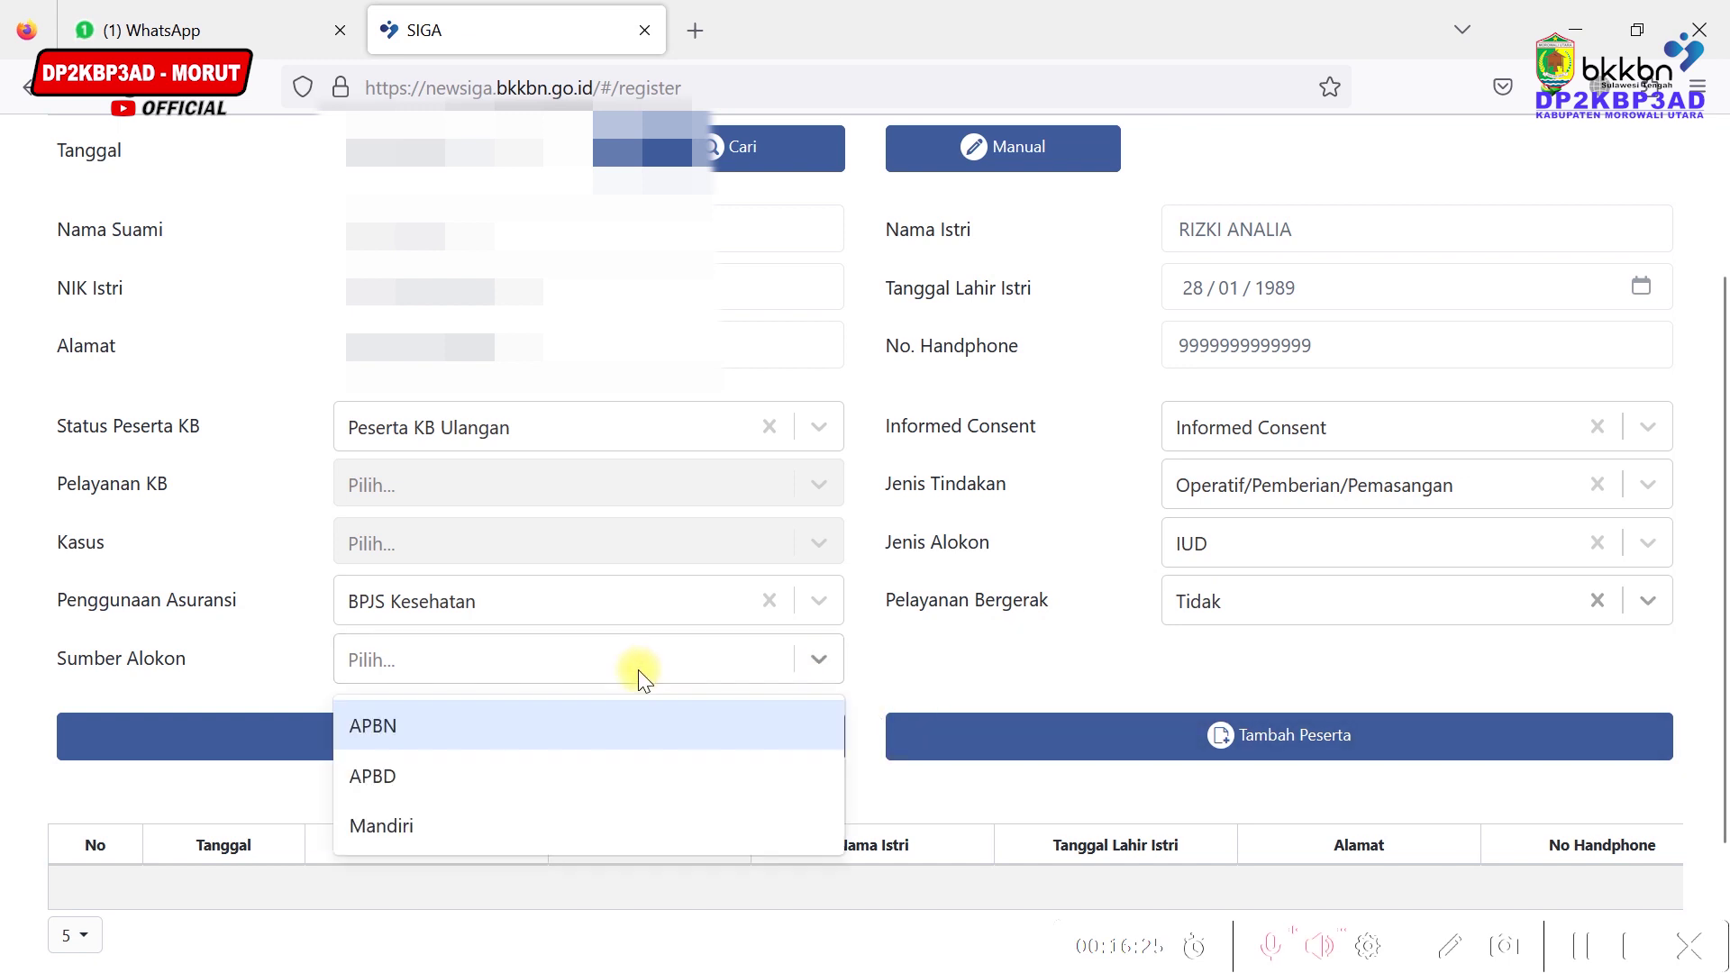
pyautogui.click(382, 726)
pyautogui.scroll(-2, 783, 569)
pyautogui.click(1225, 580)
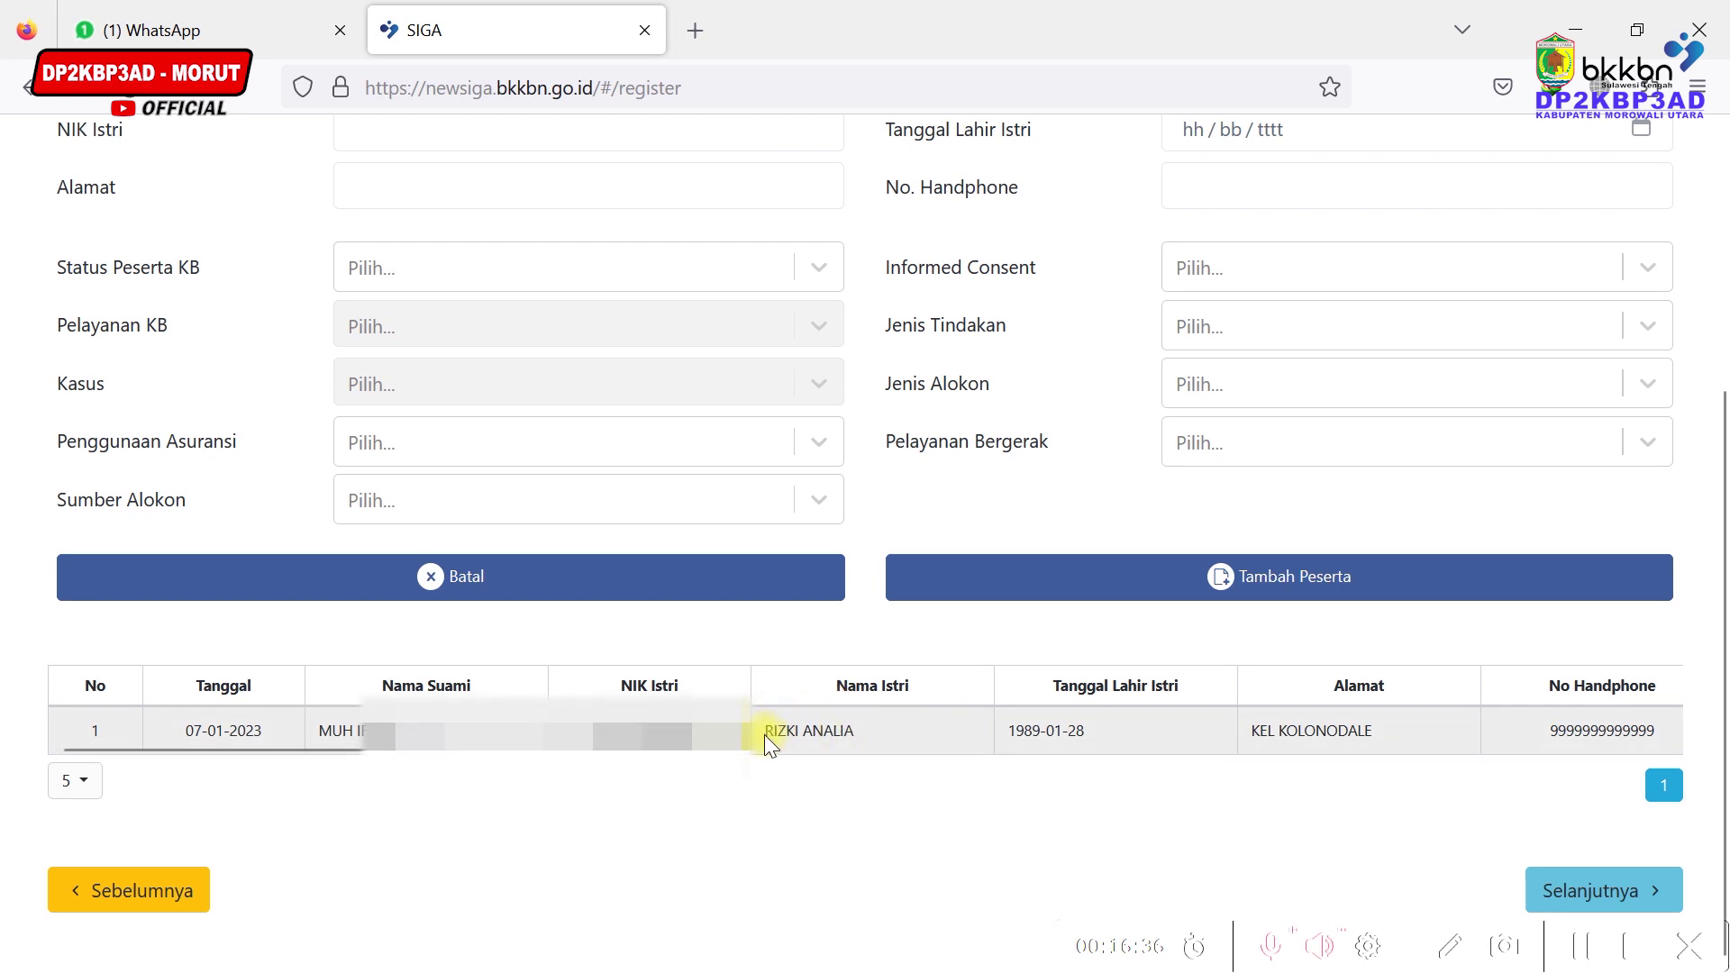
# Review the added participant's row in the Data Peserta table and the entry form above it
pyautogui.moveTo(775, 735); pyautogui.dragTo(849, 728)
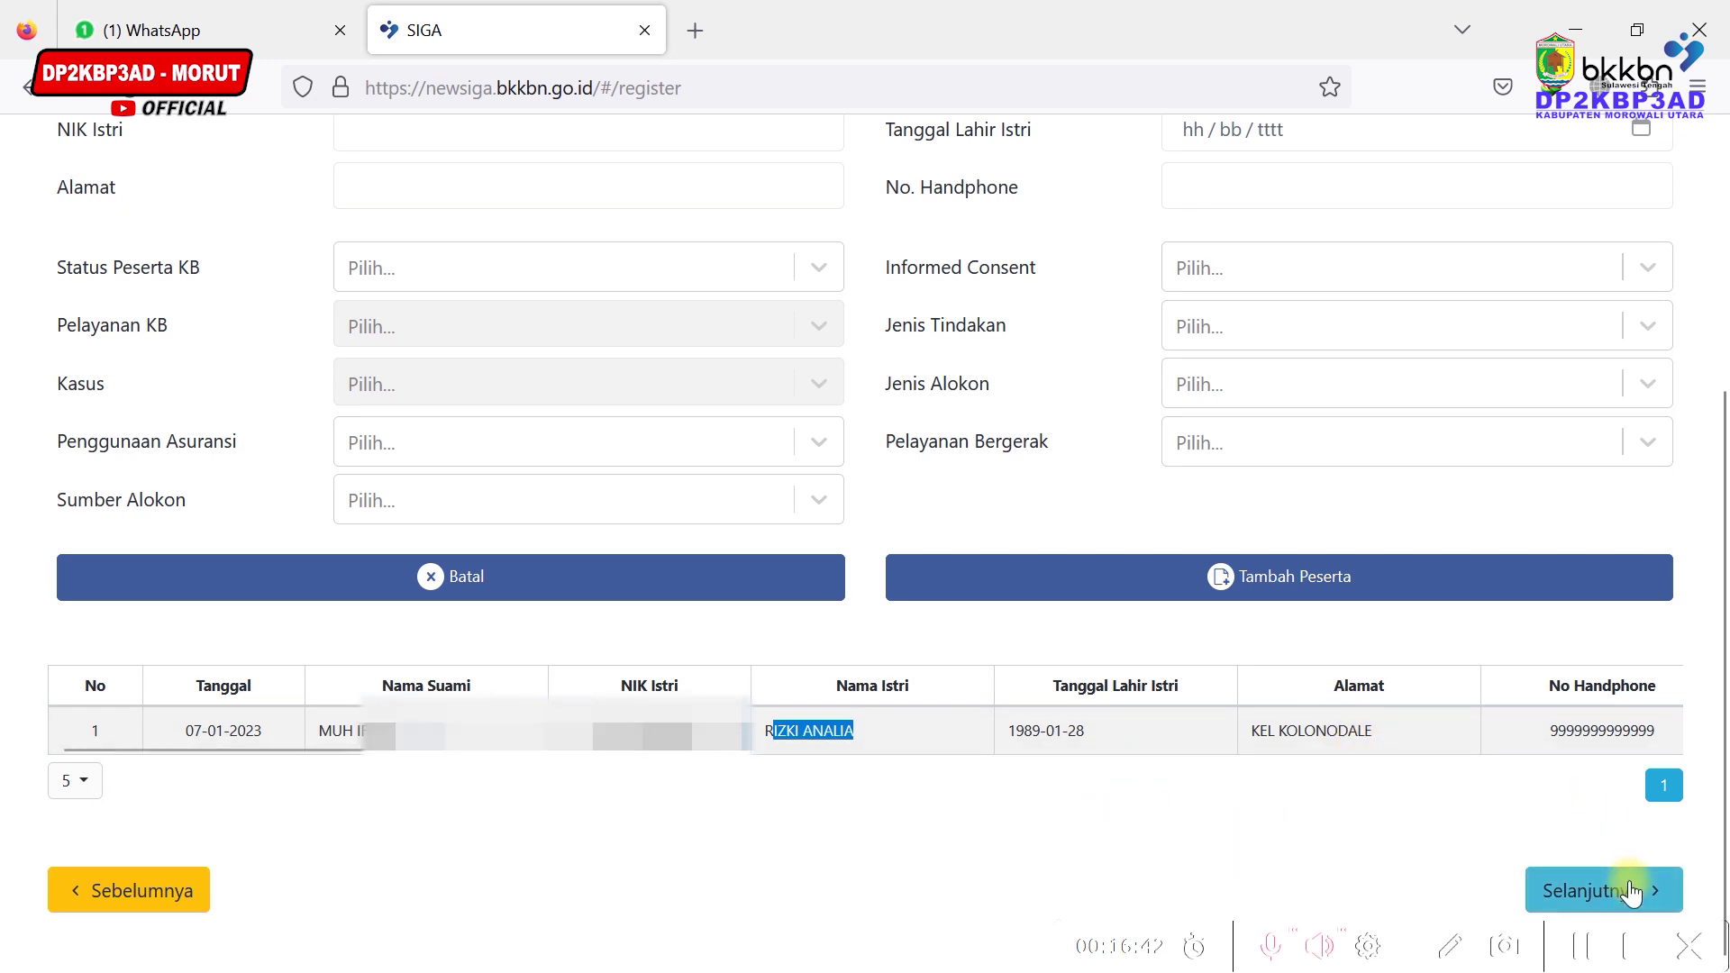
pyautogui.click(1217, 838)
pyautogui.scroll(3, 839, 711)
pyautogui.scroll(-3, 1004, 781)
pyautogui.moveTo(765, 731); pyautogui.dragTo(824, 731)
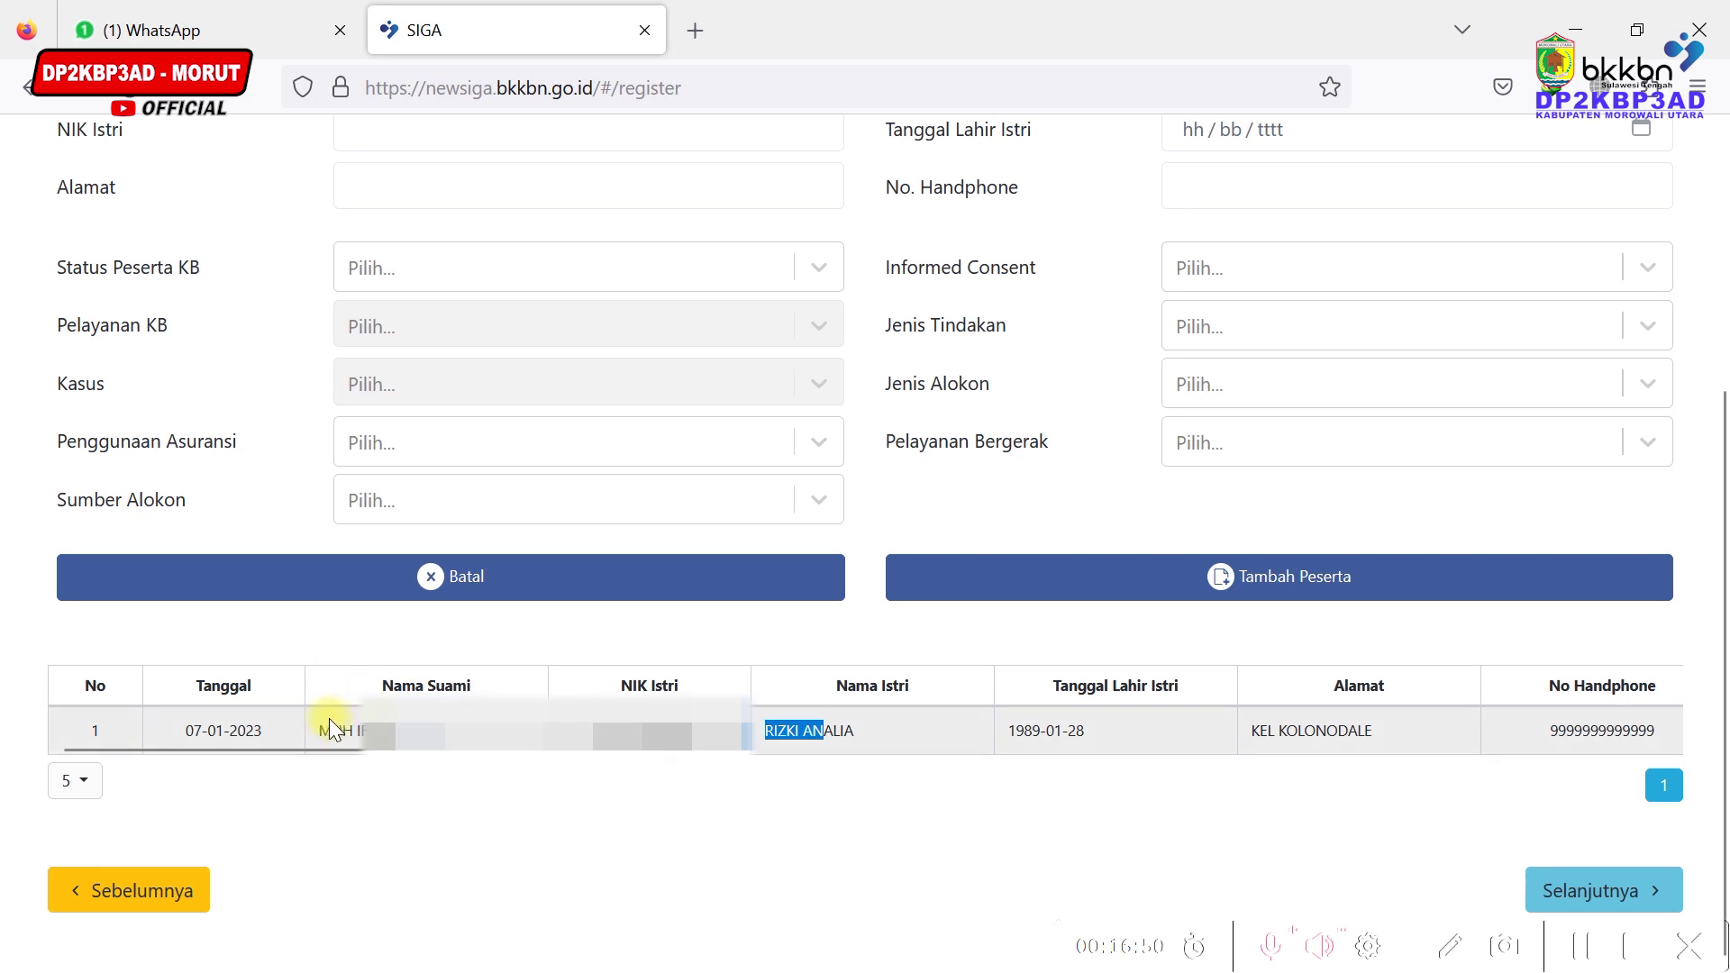
pyautogui.scroll(1, 870, 574)
pyautogui.scroll(5, 869, 574)
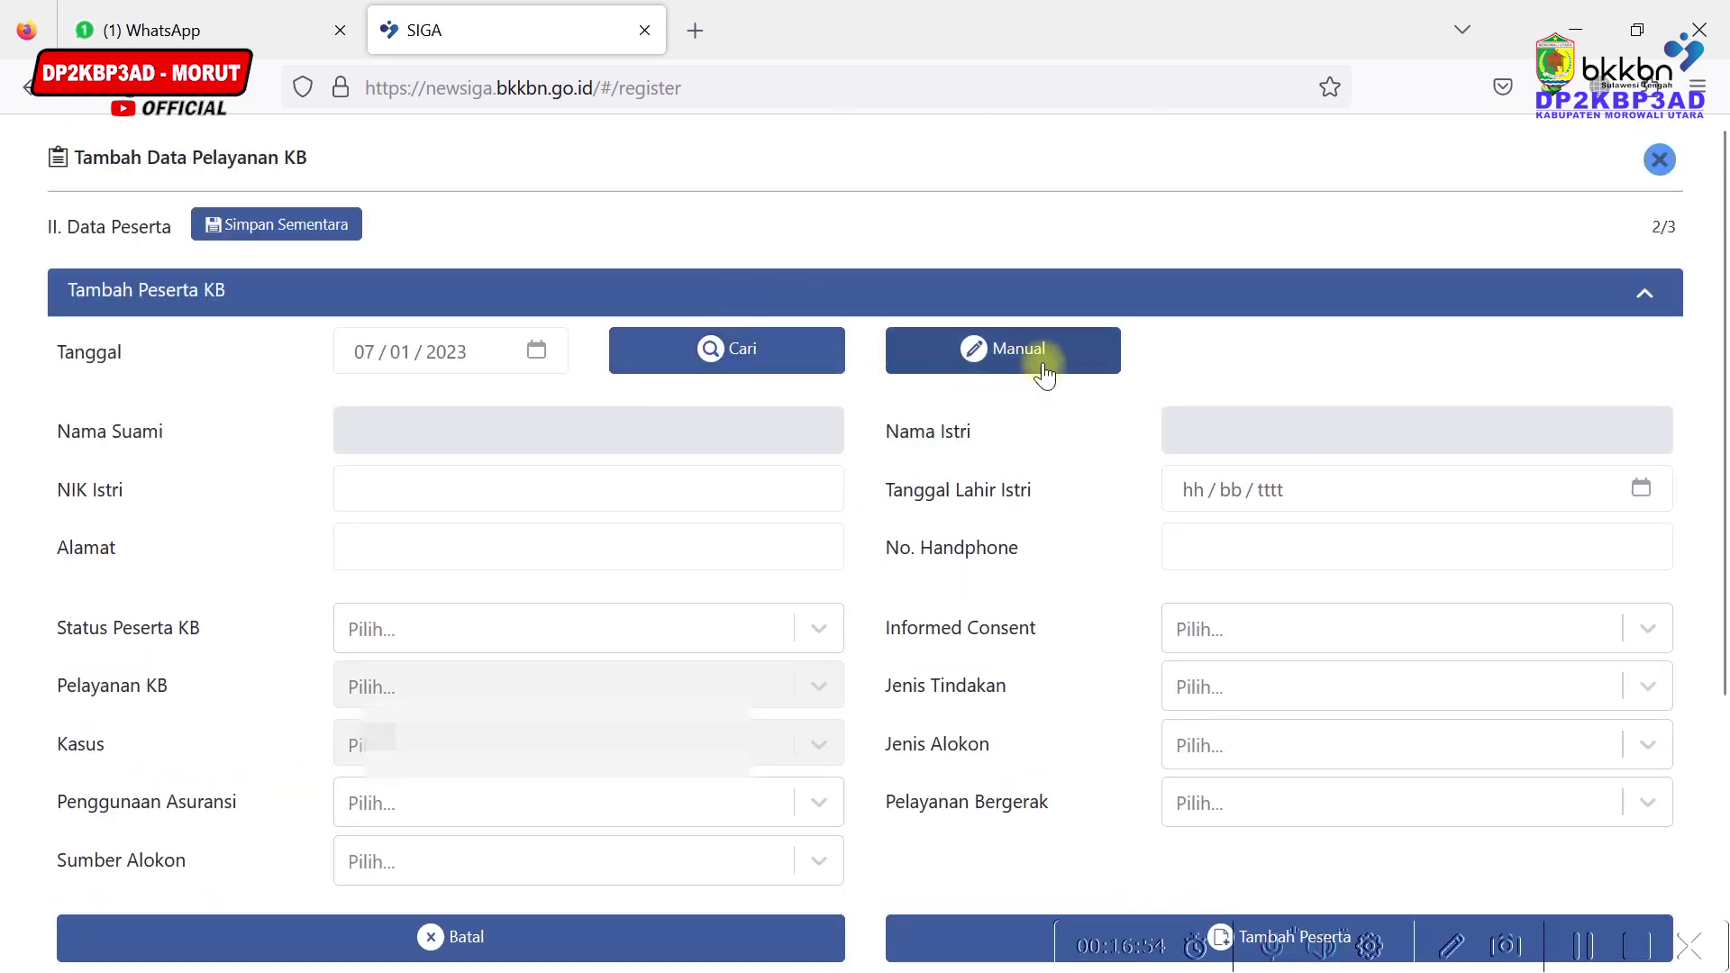
pyautogui.scroll(-5, 938, 645)
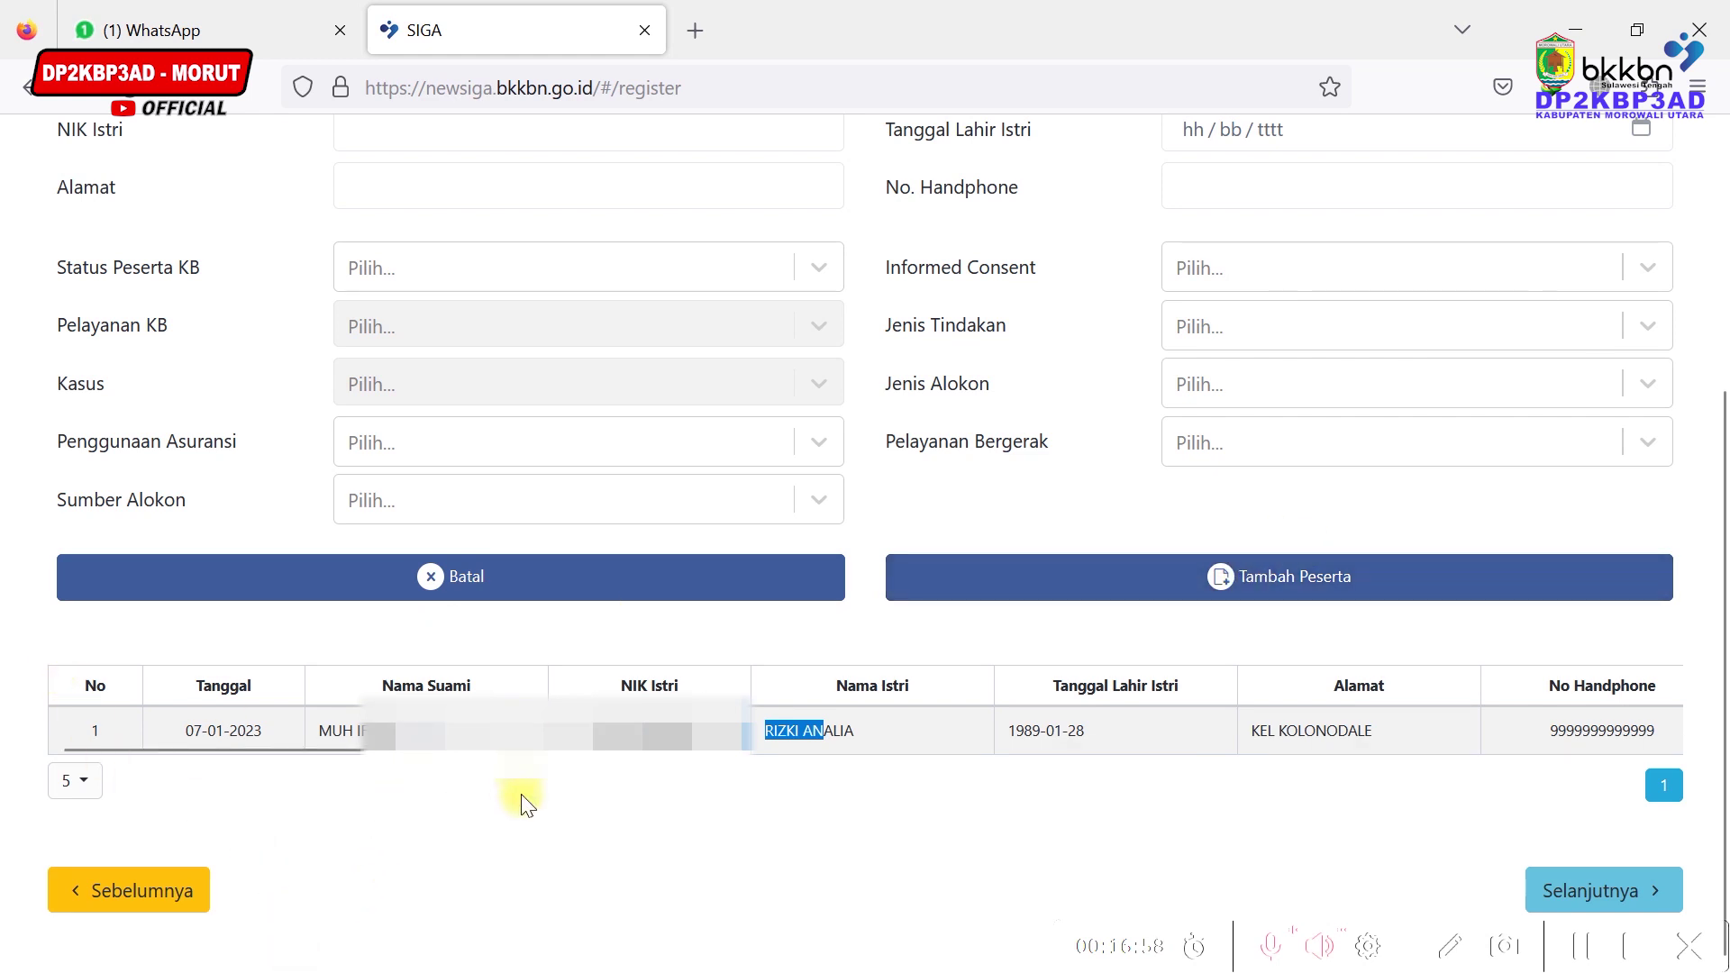
# Continue to the Persetujuan section and save the Pelayanan KB register entry
pyautogui.click(1663, 890)
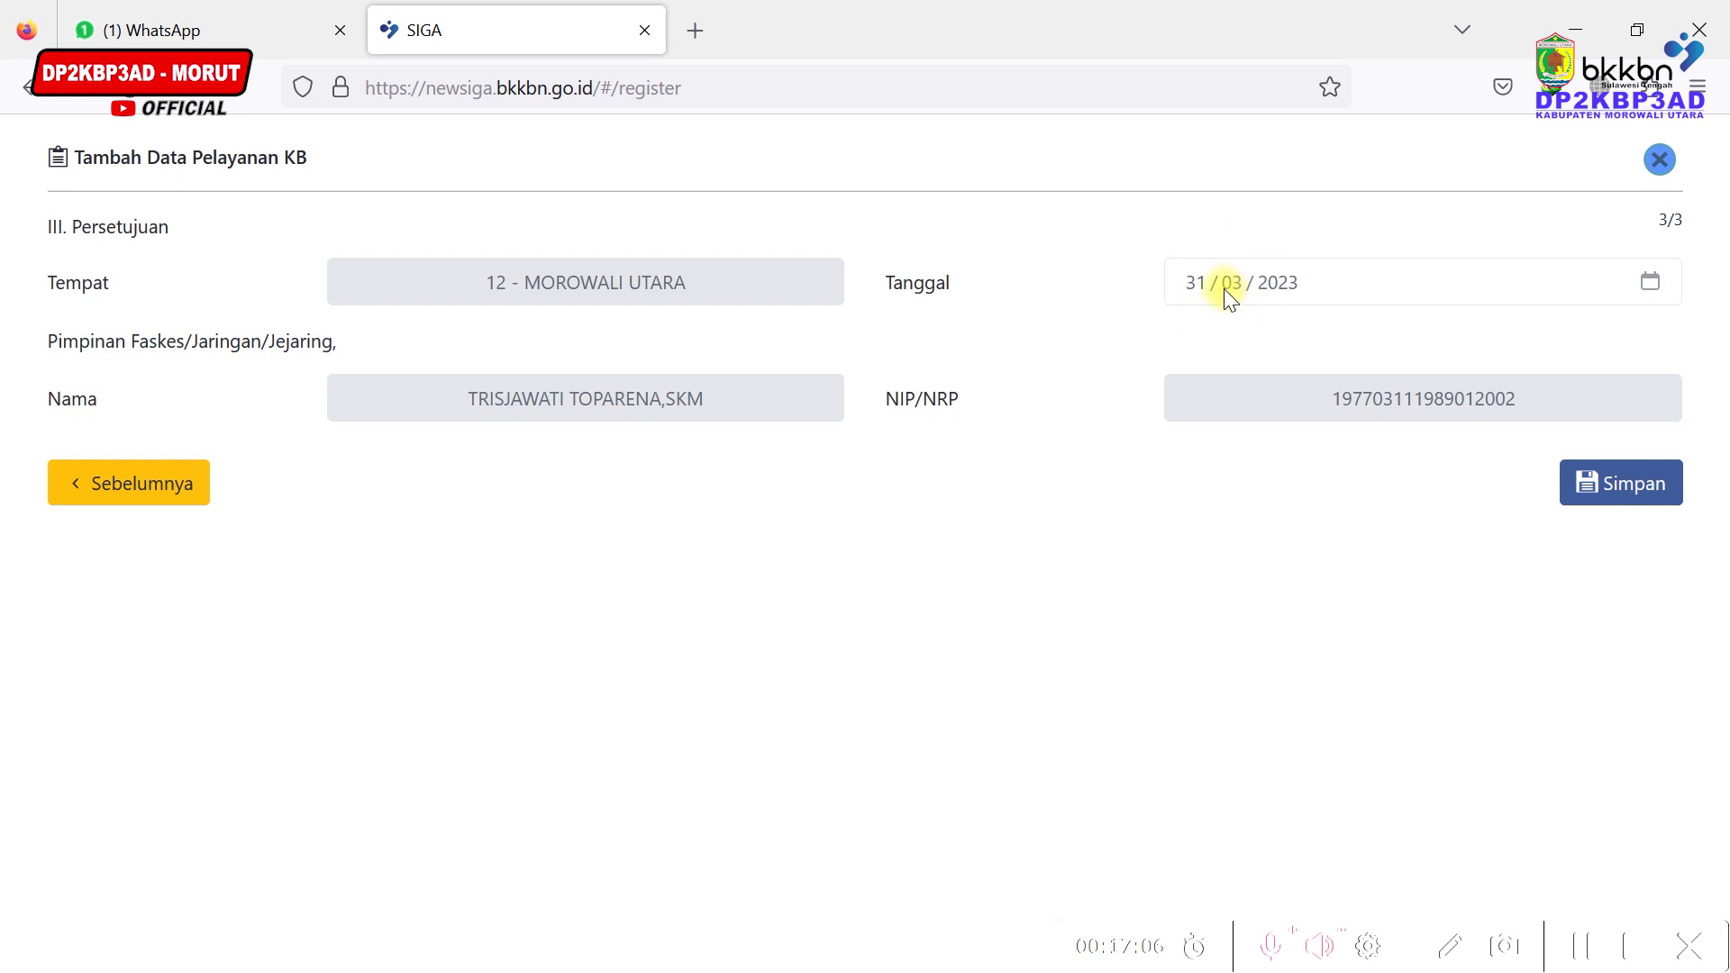
pyautogui.click(1613, 483)
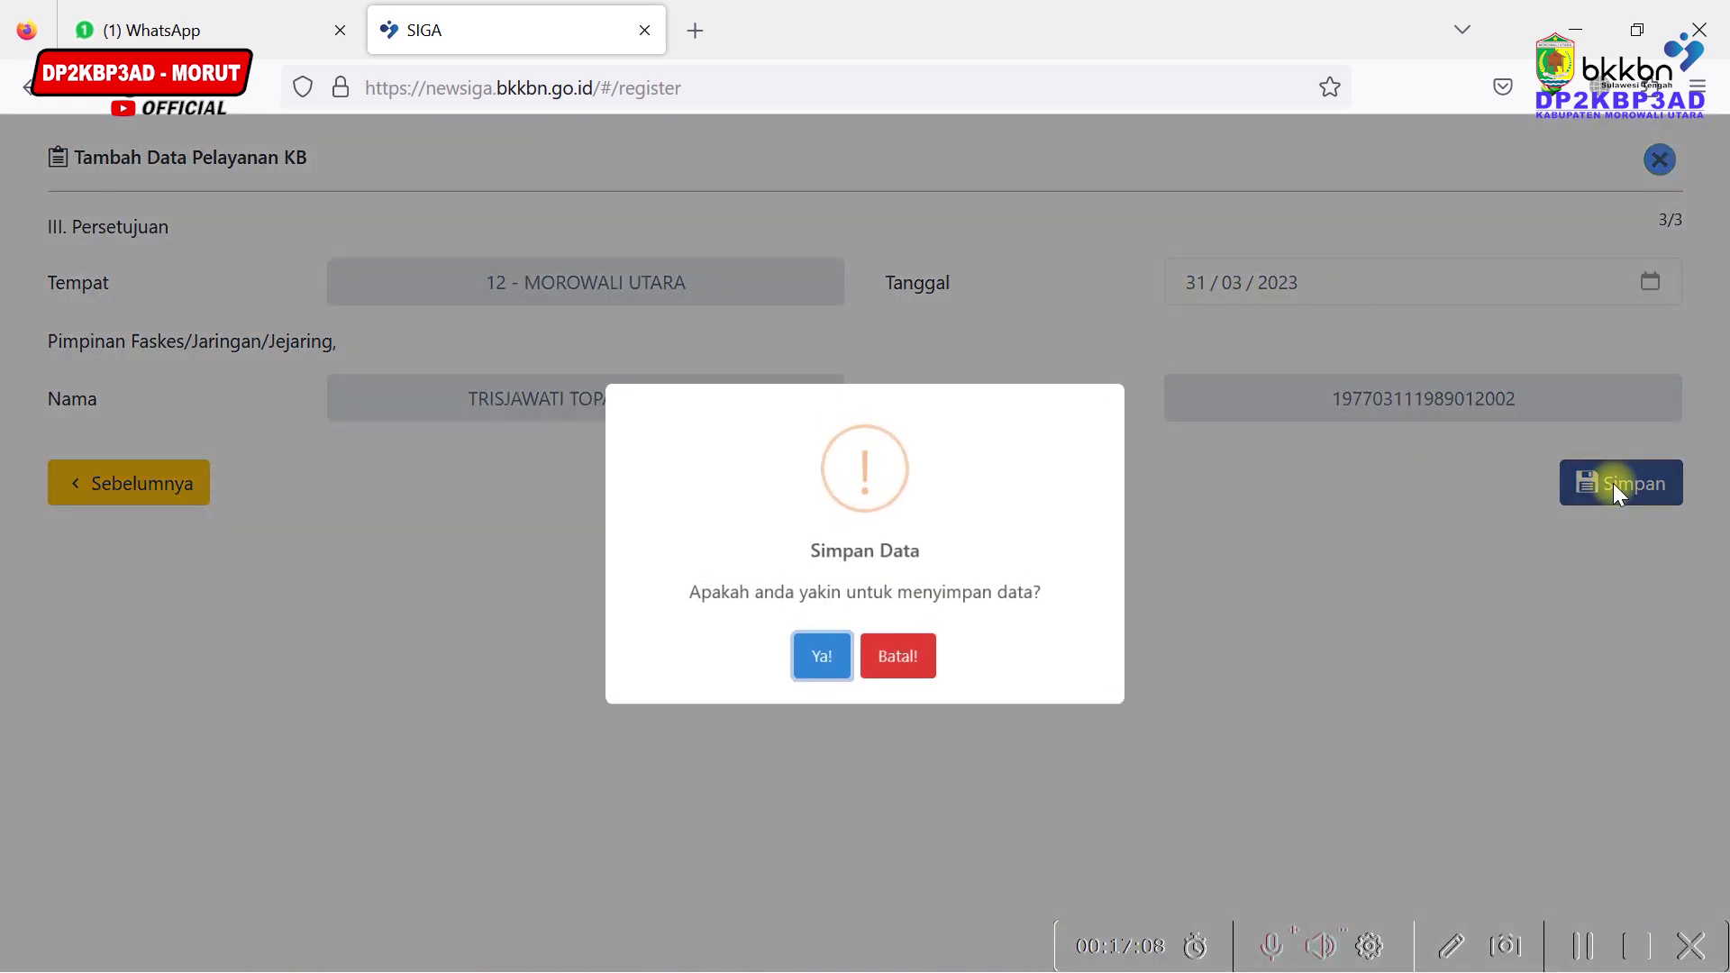
pyautogui.click(838, 656)
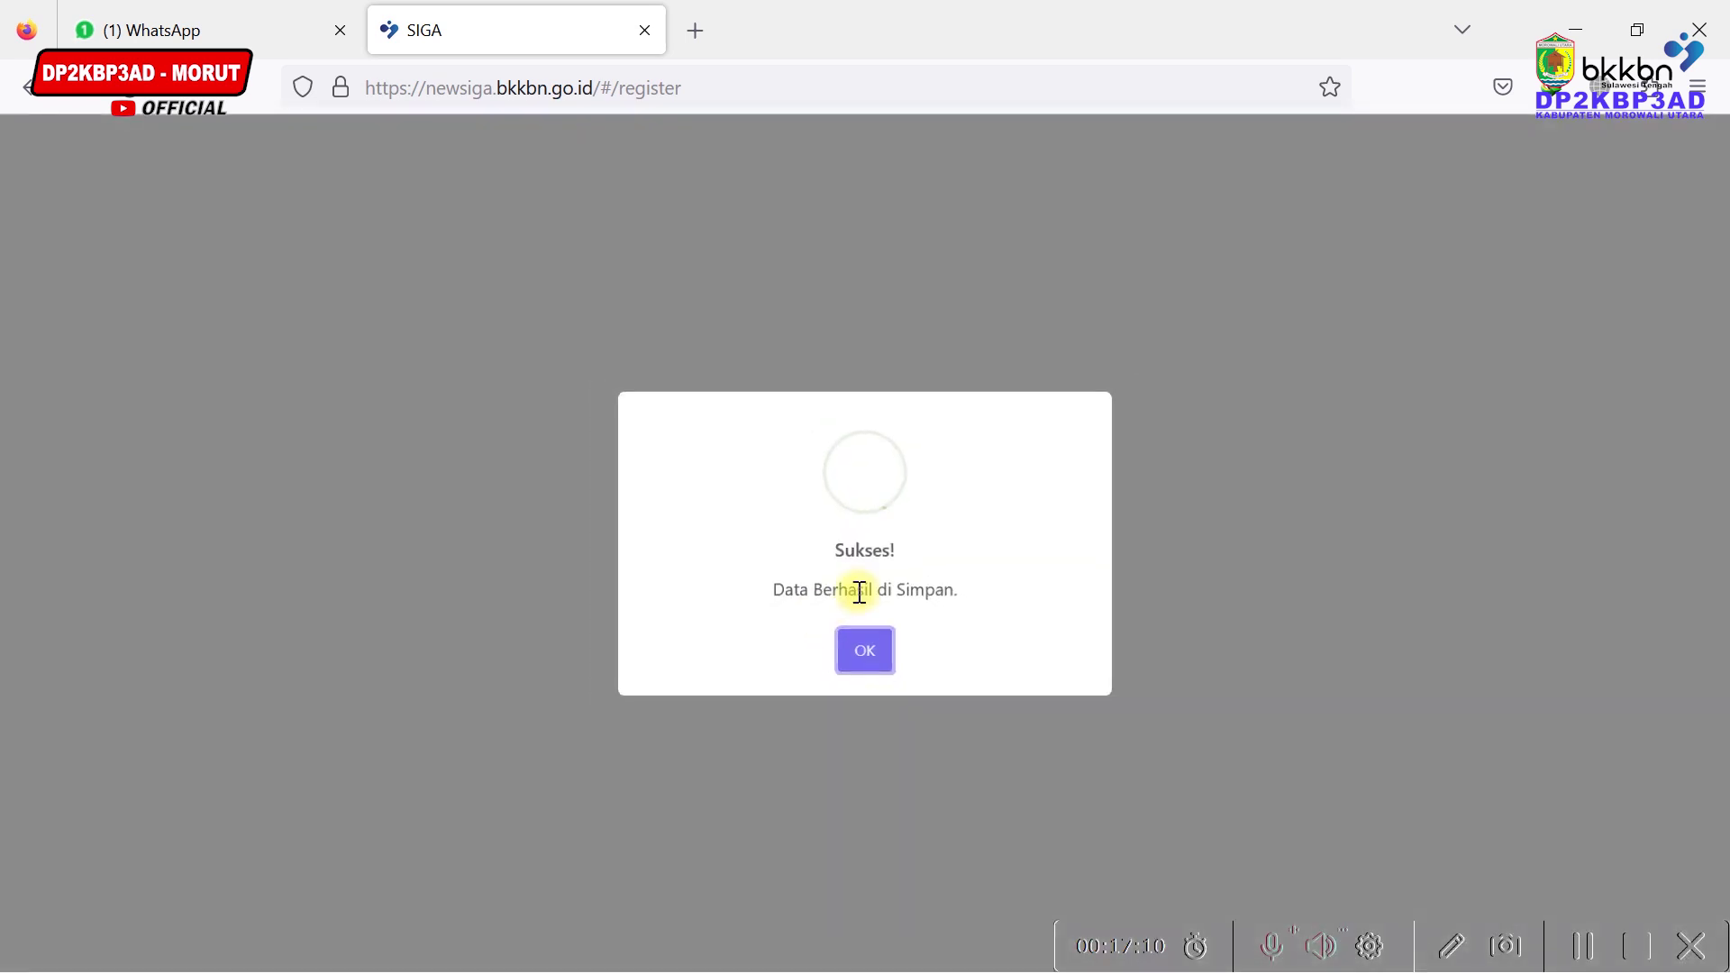
pyautogui.click(863, 667)
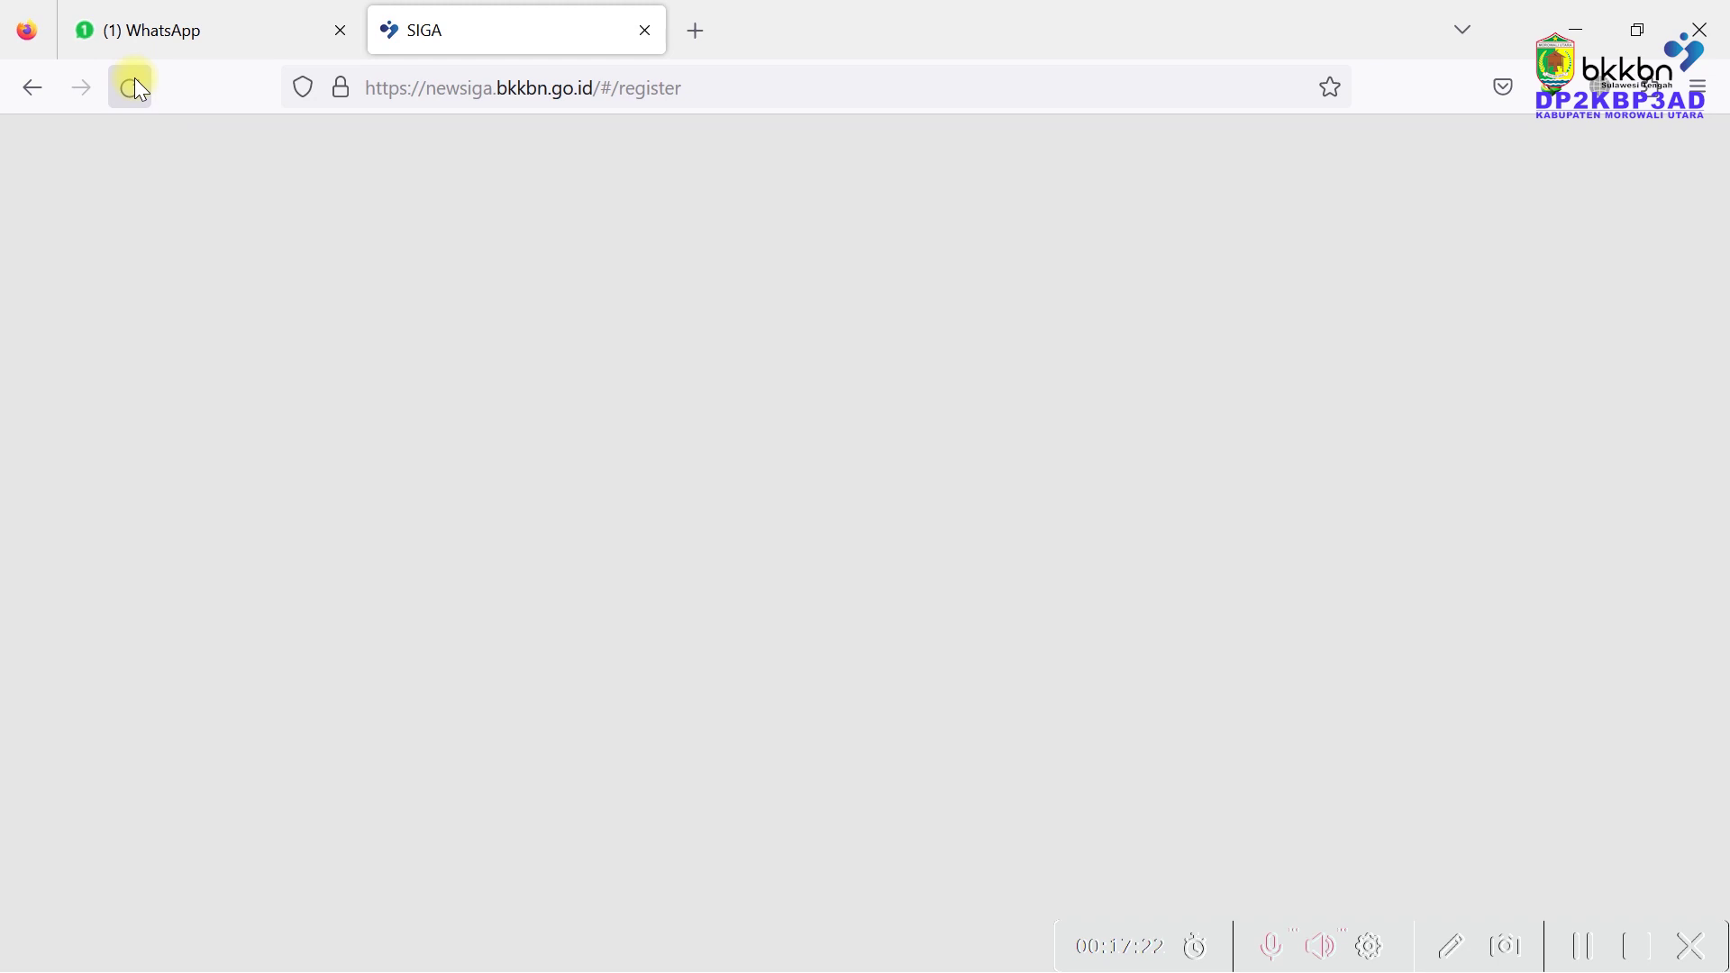
# Reload the page and open the Pelayanan KB register under YAN KB / PELKON
pyautogui.click(135, 81)
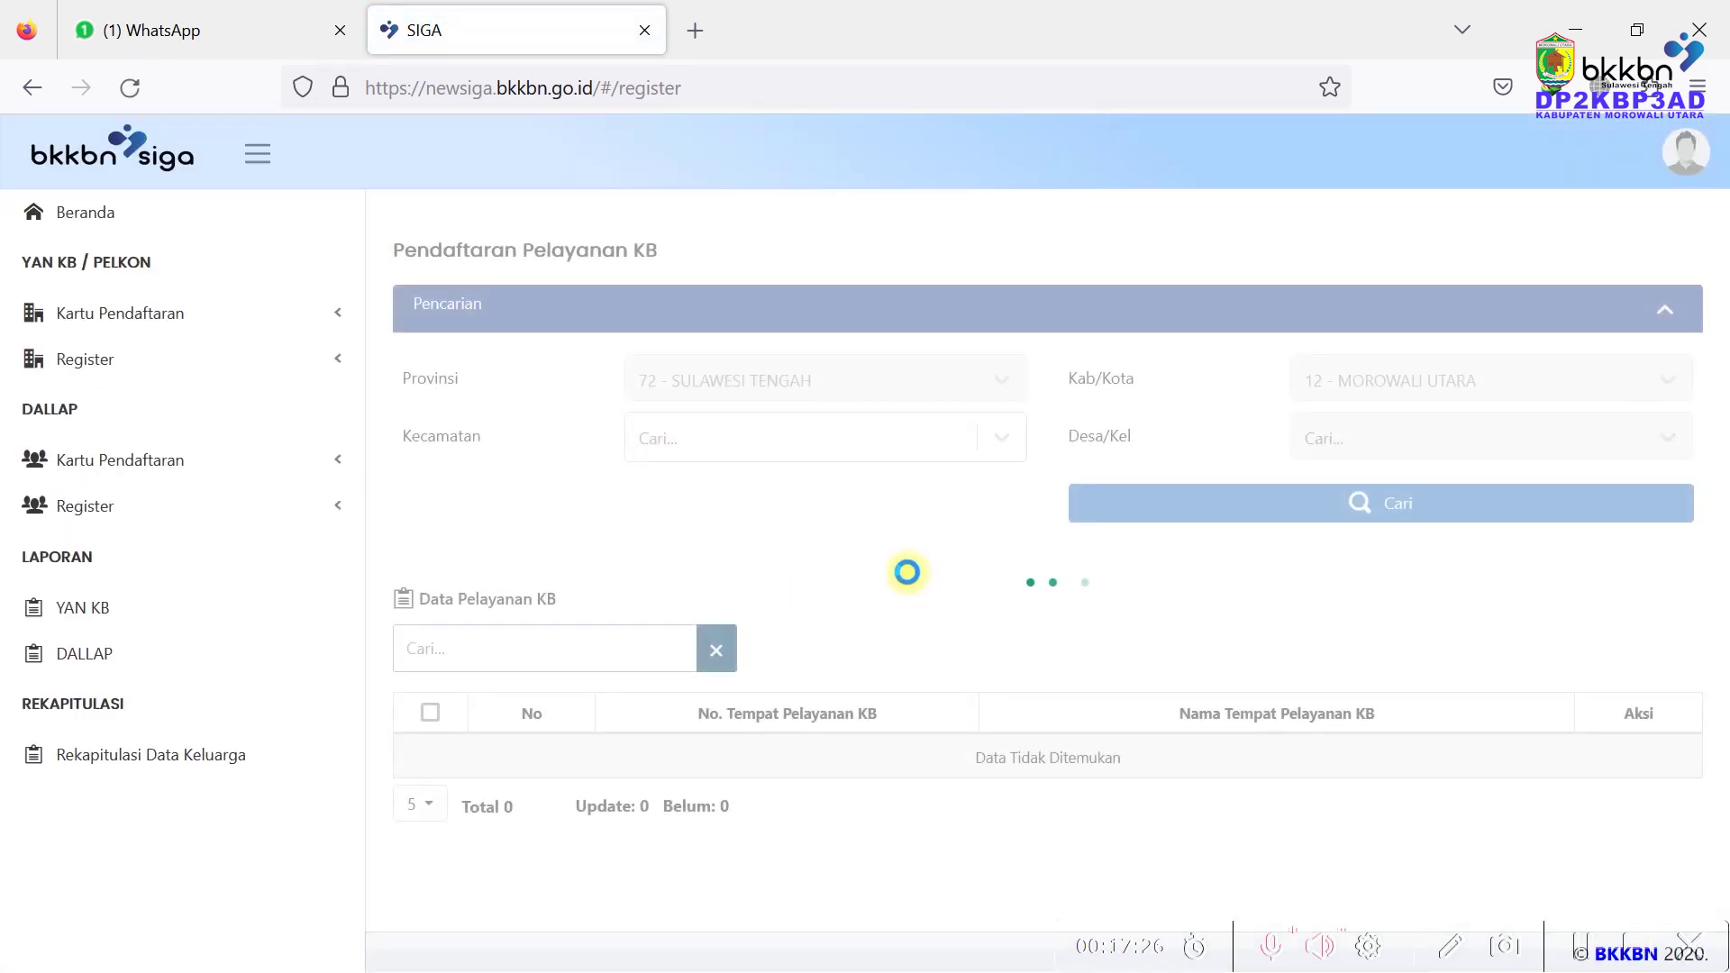
pyautogui.scroll(-2, 938, 483)
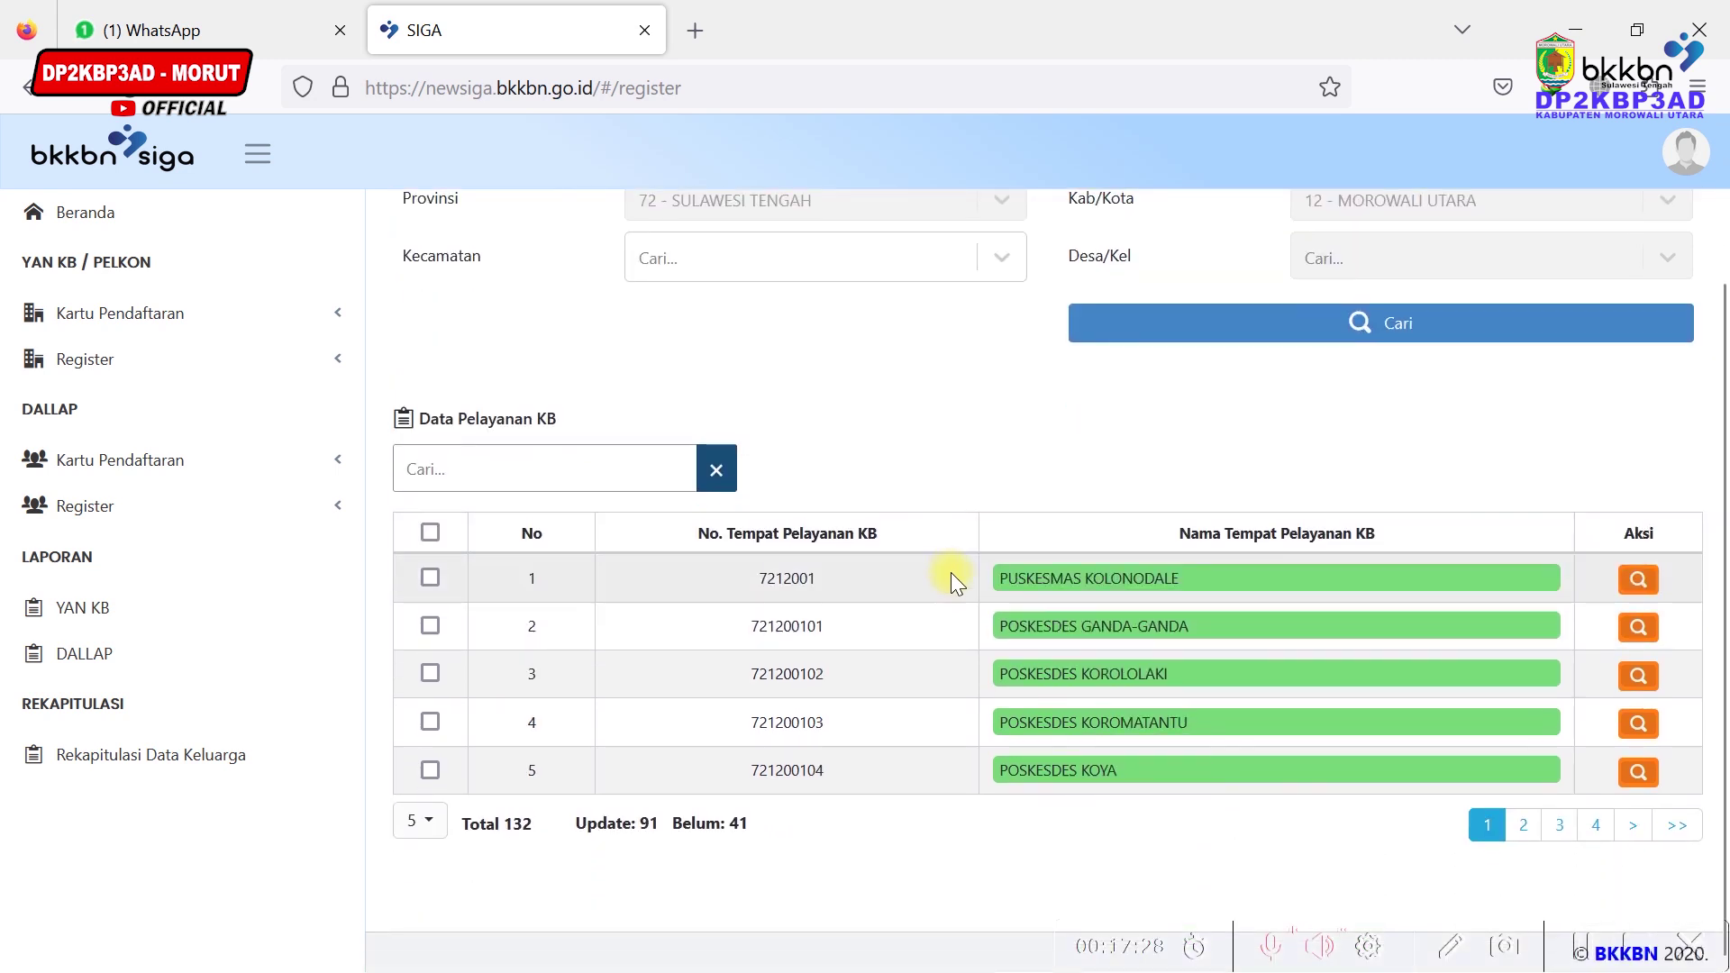
pyautogui.scroll(2, 705, 391)
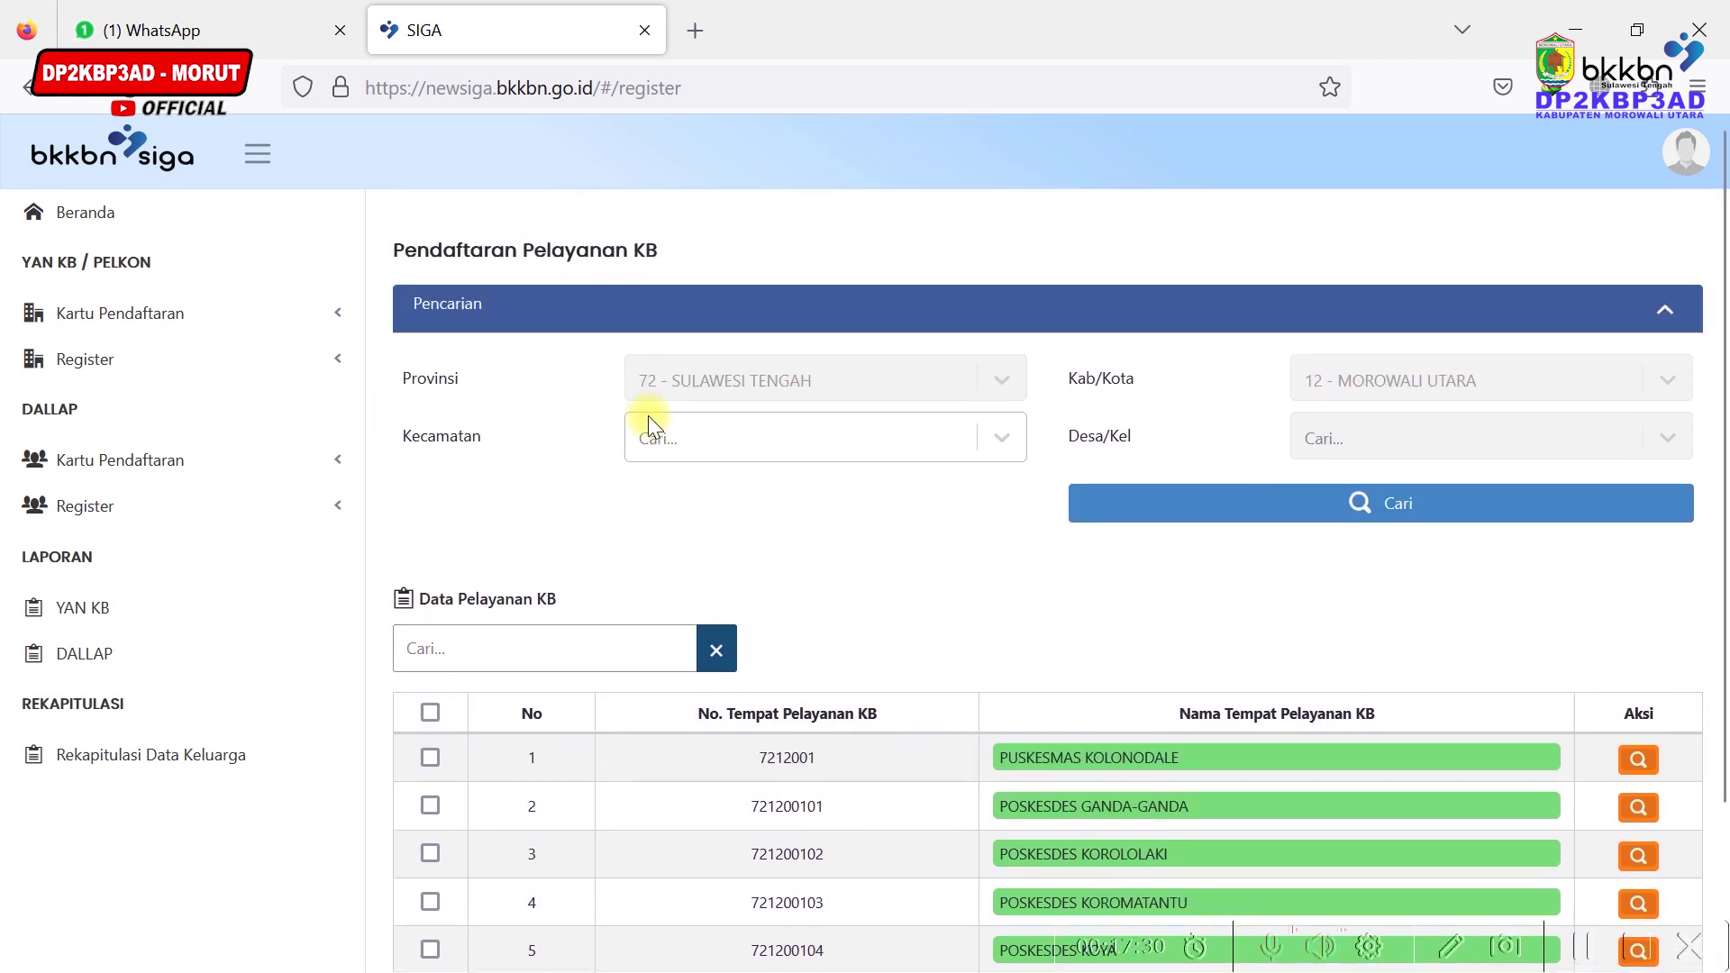
pyautogui.scroll(-2, 752, 514)
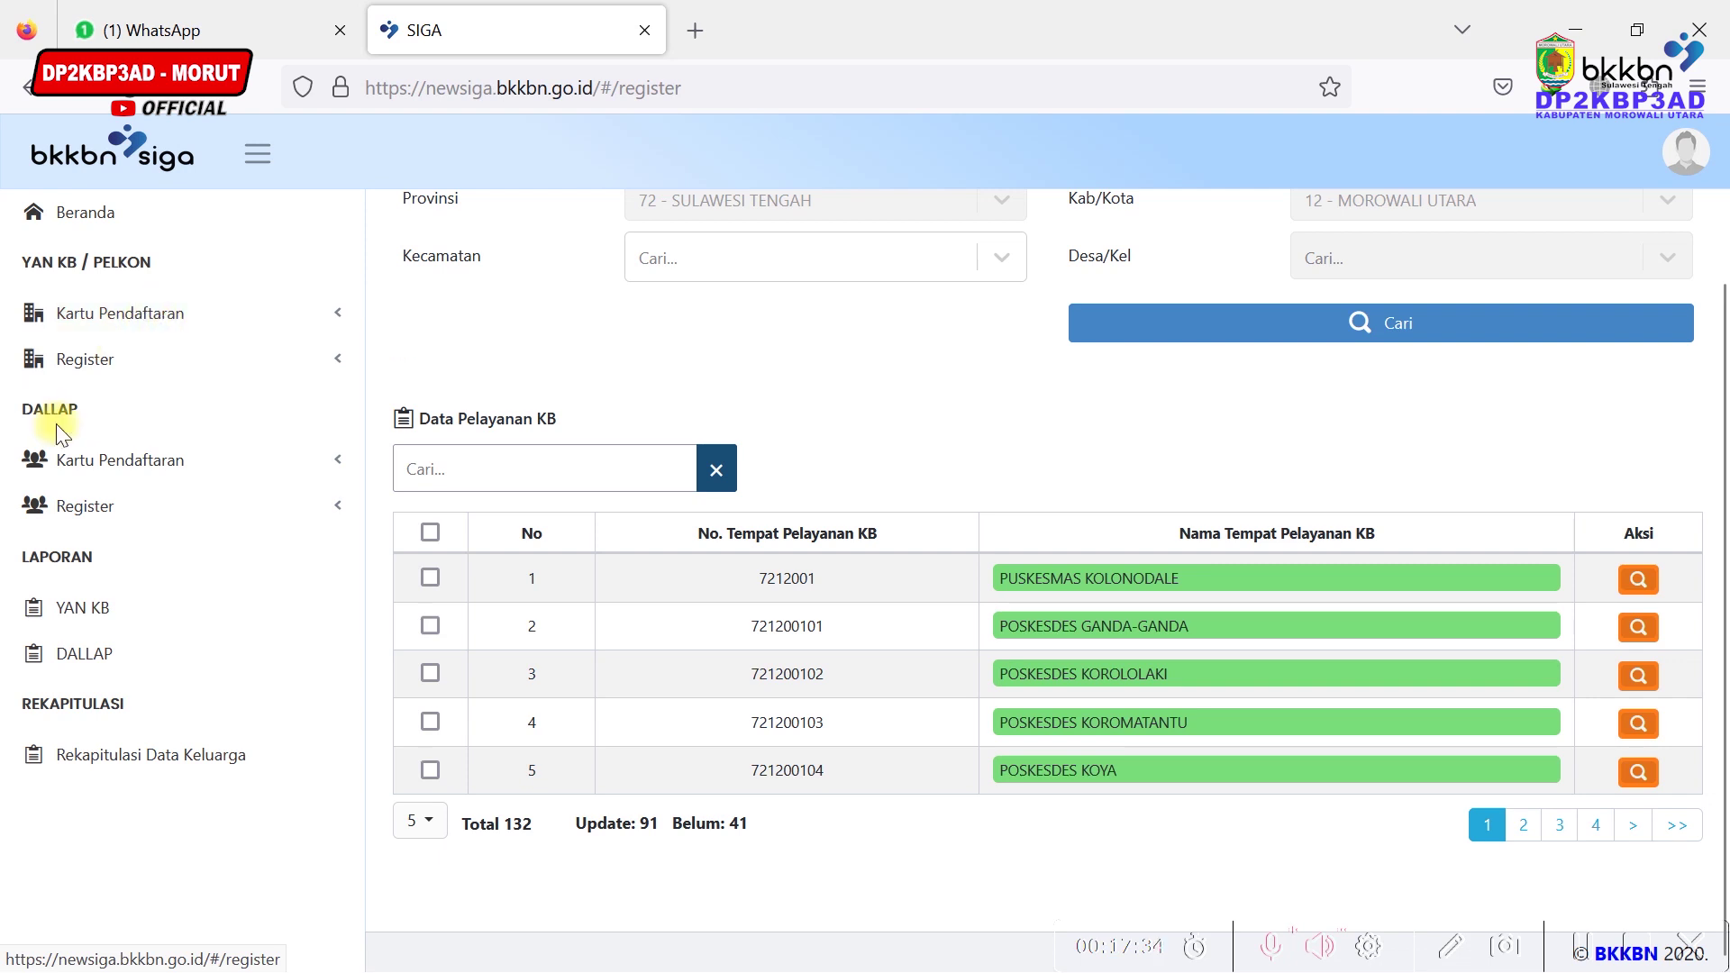
pyautogui.click(127, 359)
pyautogui.click(197, 410)
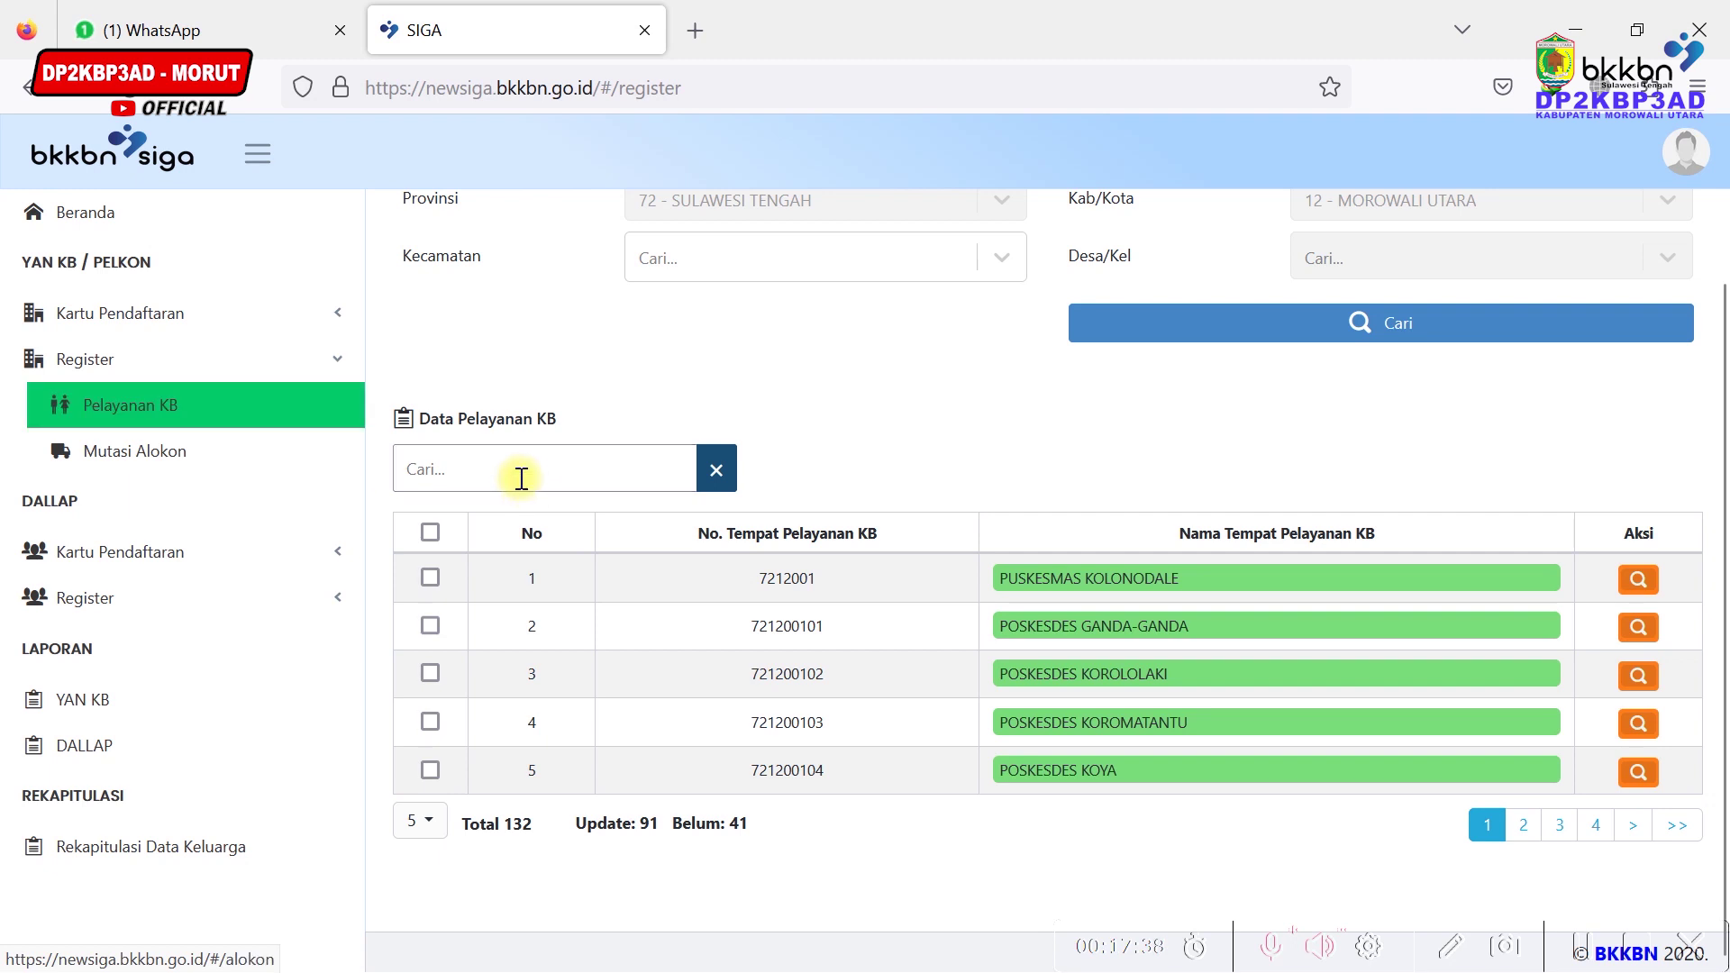
# Filter the Data Pelayanan KB list by Kecamatan 05 - MORI ATAS and open the monthly reports of UPT PUSKESMAS LEE
pyautogui.click(867, 269)
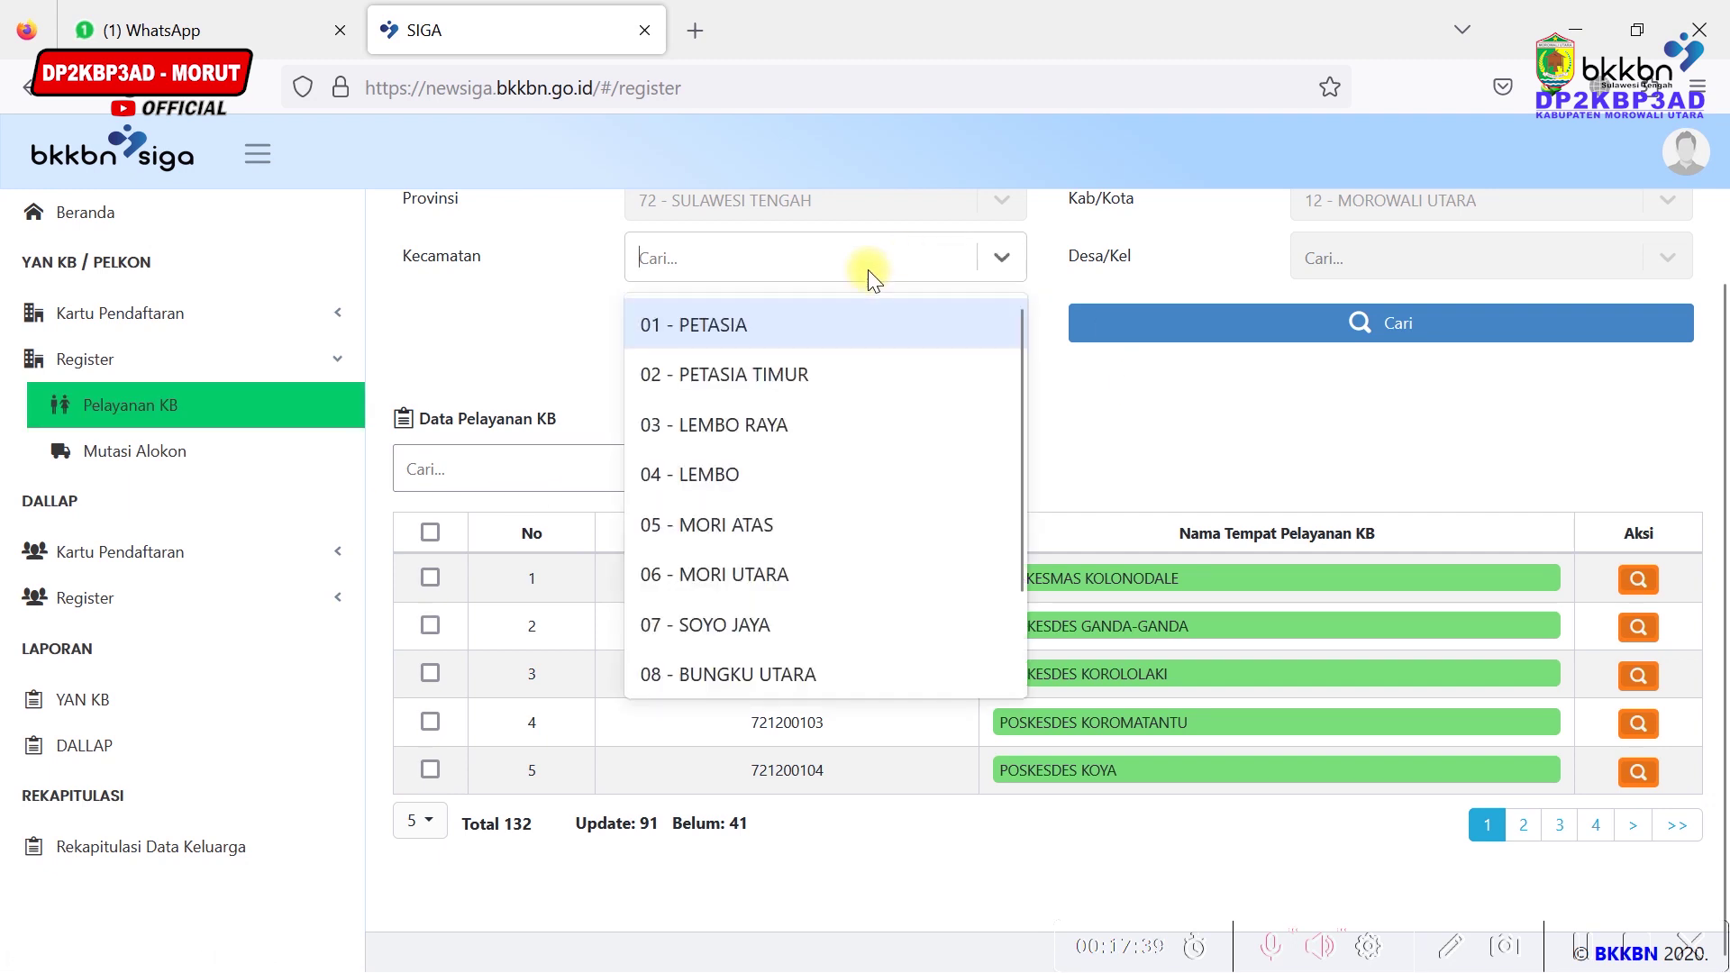
pyautogui.click(745, 531)
pyautogui.click(1294, 324)
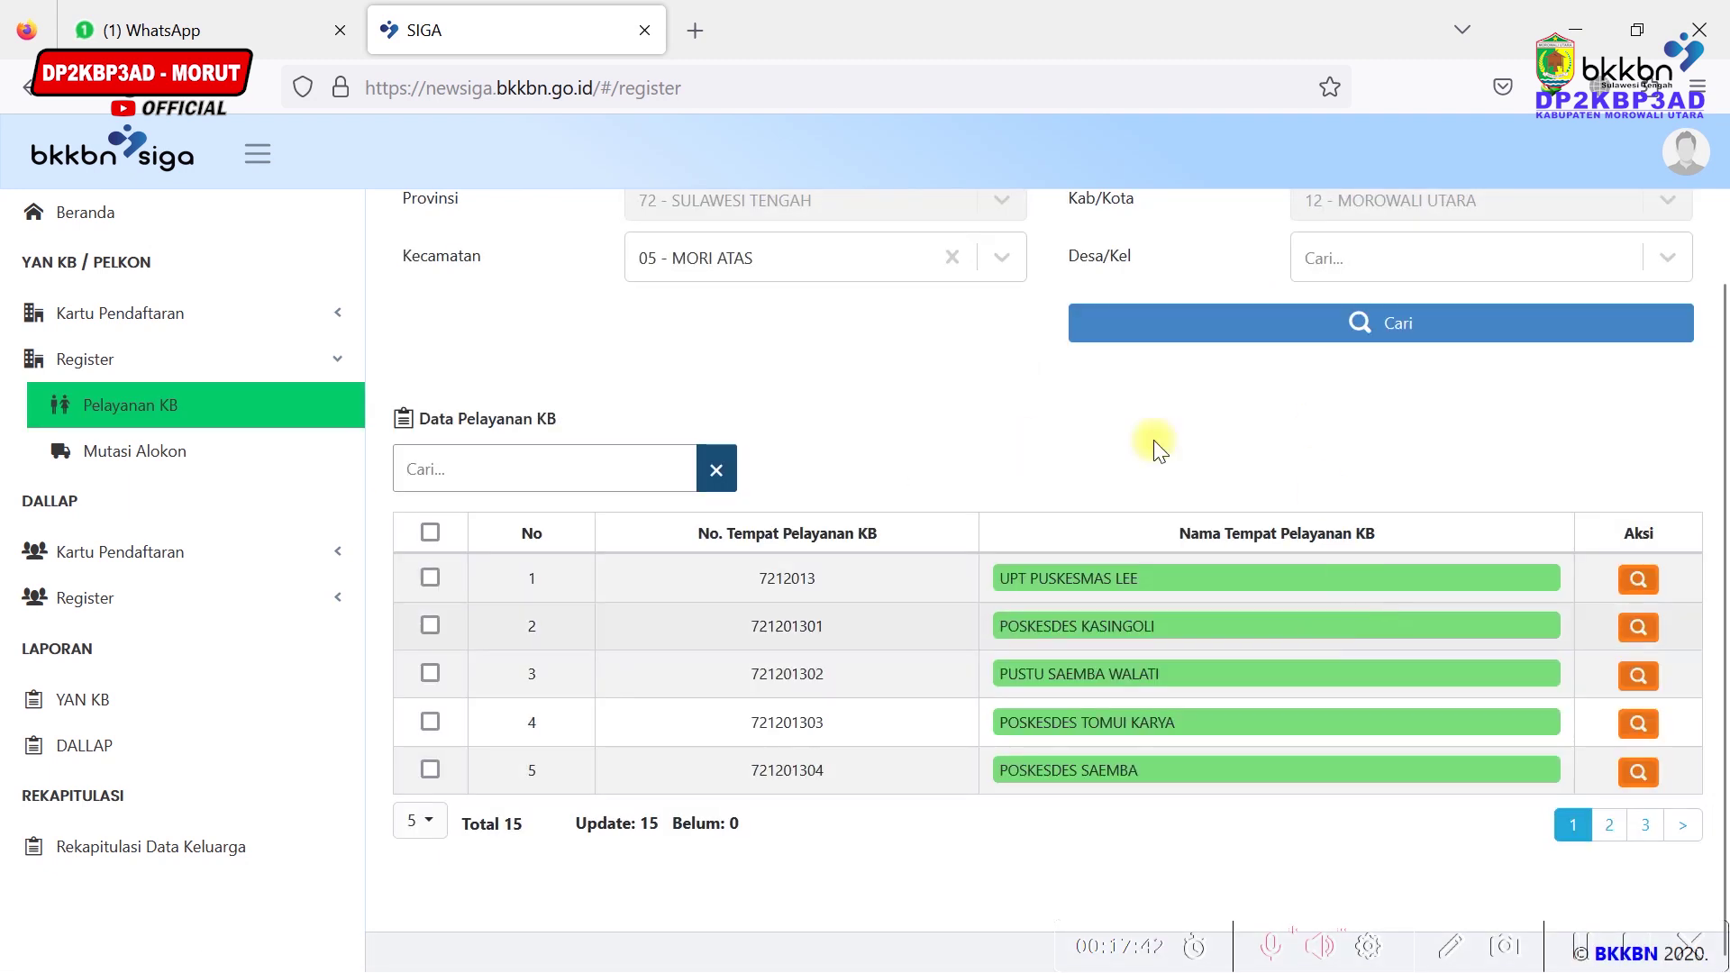
pyautogui.click(1384, 335)
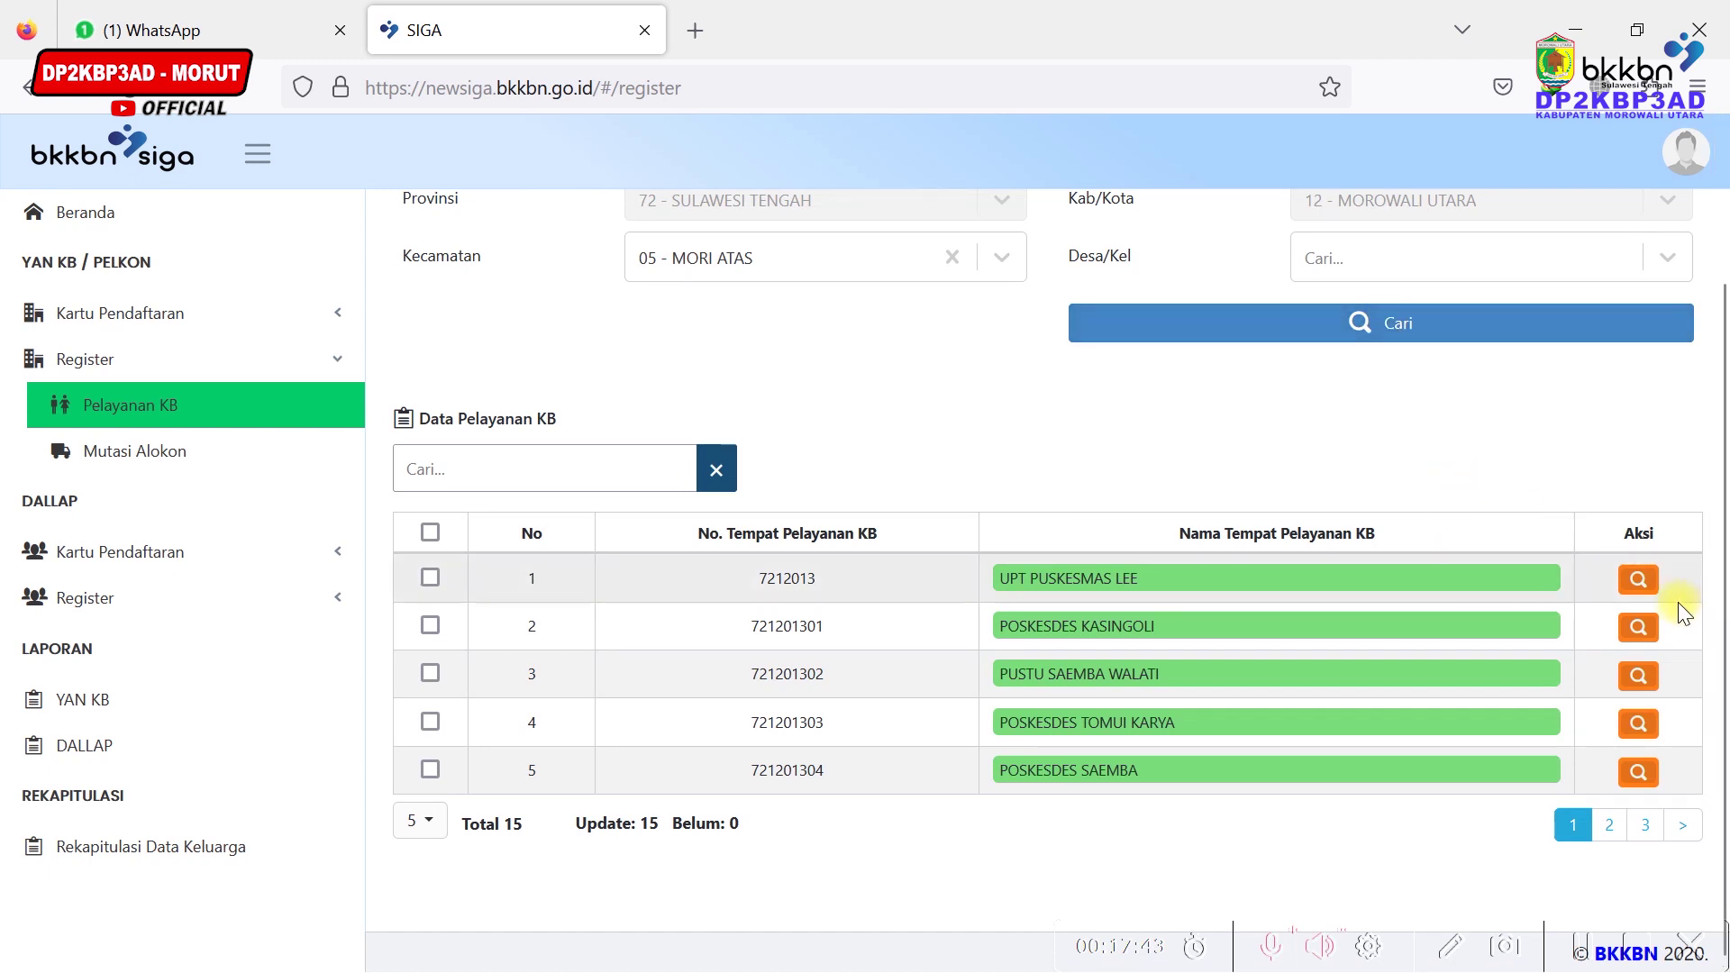
pyautogui.click(1638, 579)
pyautogui.scroll(-2, 1308, 602)
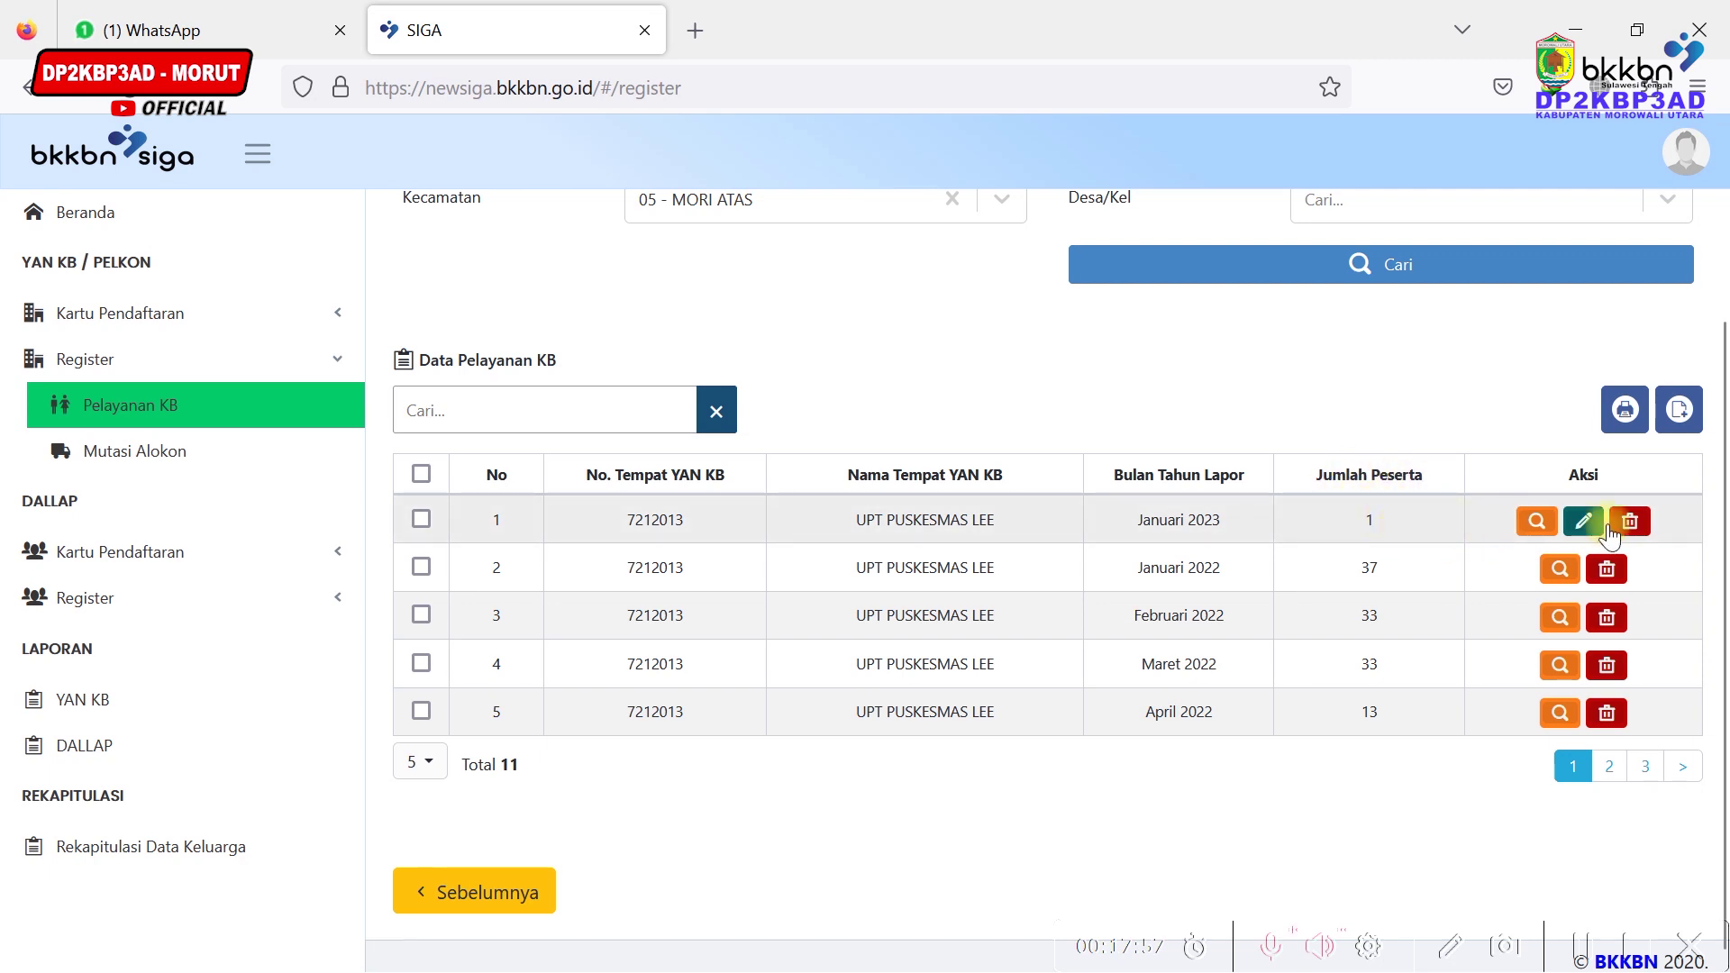
# Examine the participant data in UPT PUSKESMAS LEE's Januari 2023 register, including Jenis Alokon, and return to the list
pyautogui.click(1536, 520)
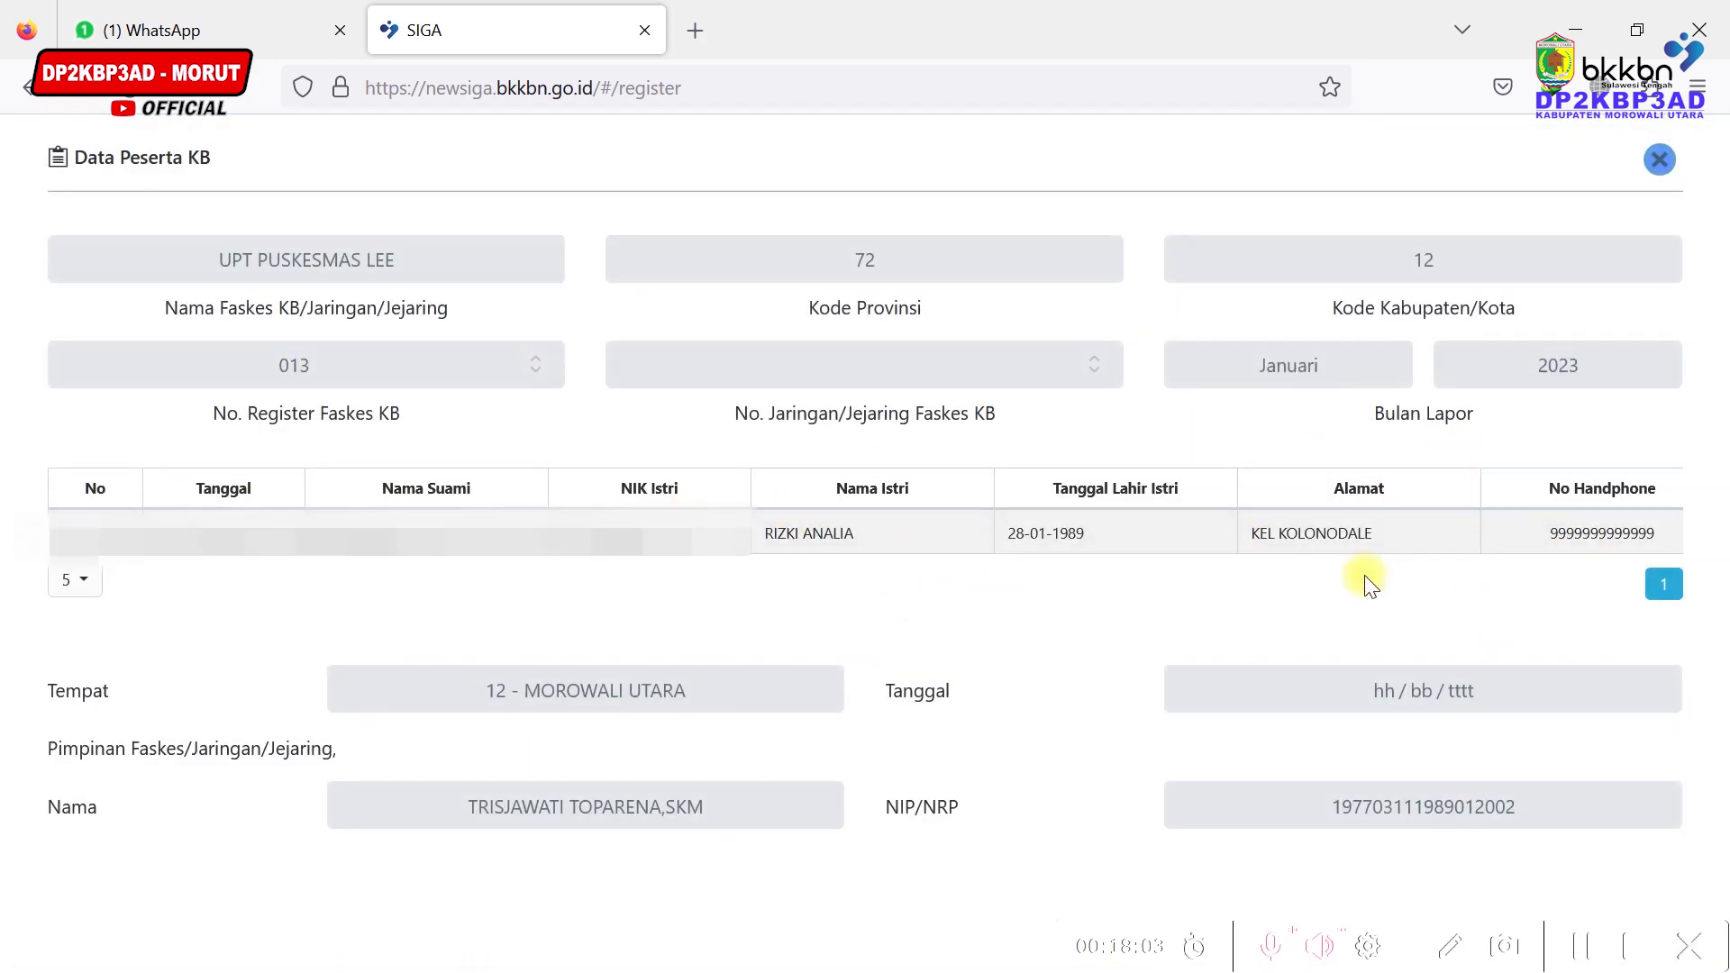
pyautogui.moveTo(519, 541); pyautogui.dragTo(1340, 474)
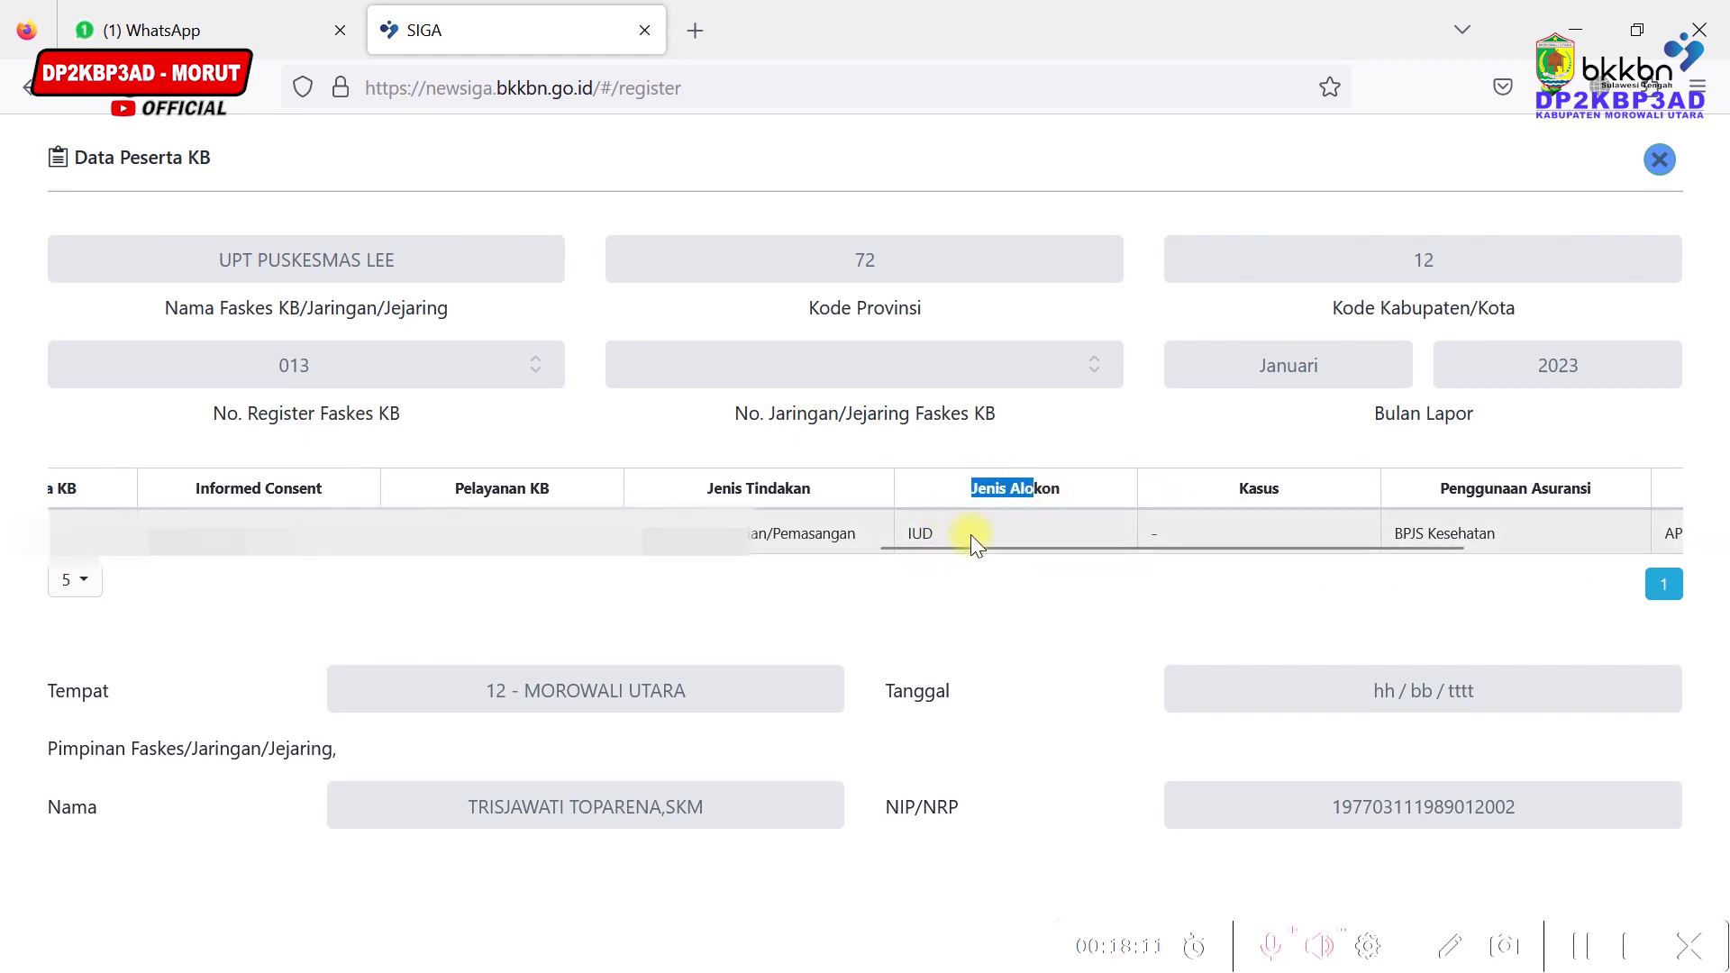
pyautogui.click(1654, 162)
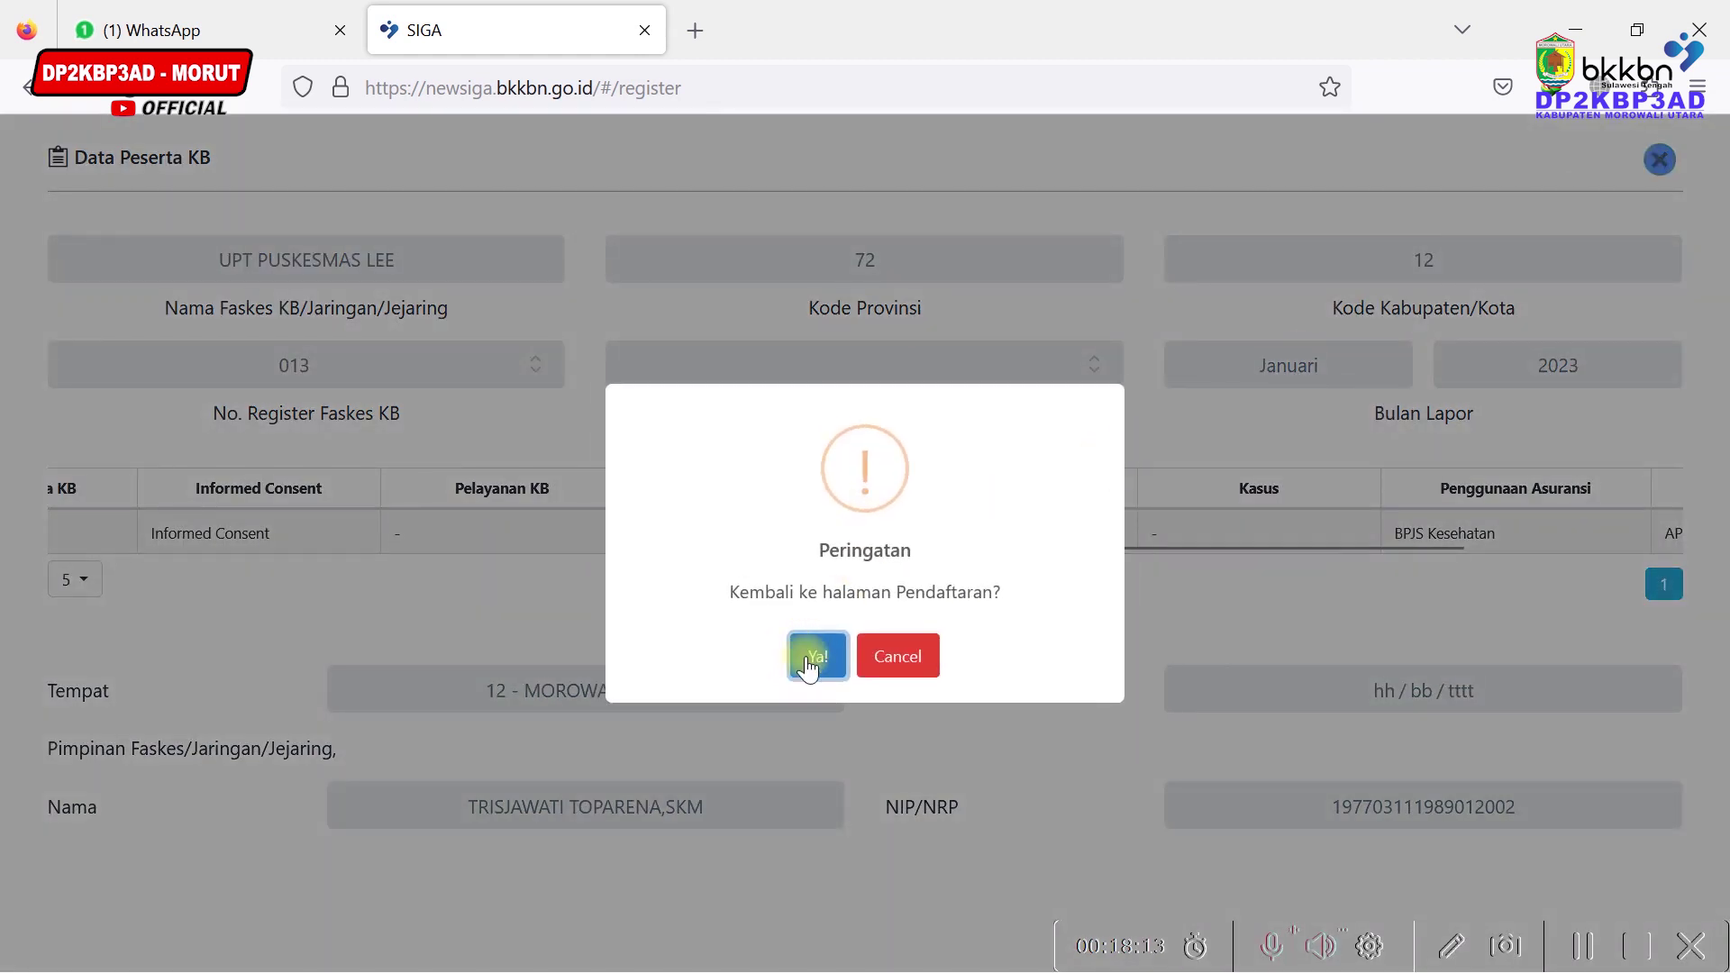
pyautogui.click(807, 656)
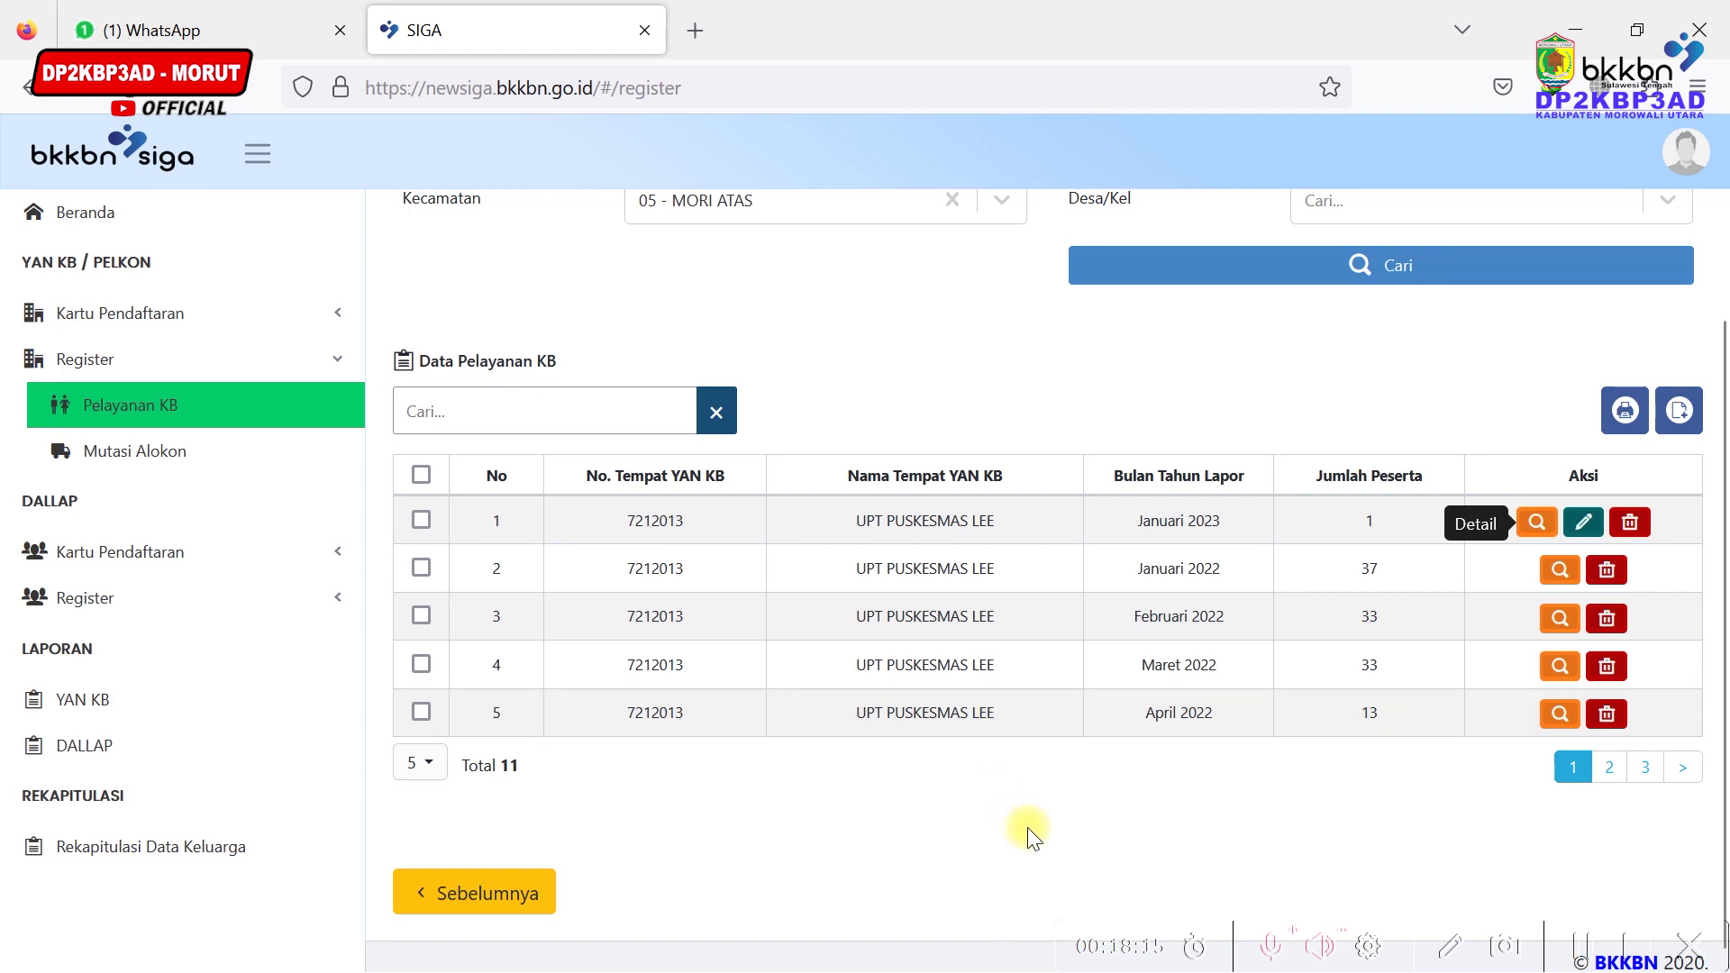
pyautogui.scroll(2, 1028, 827)
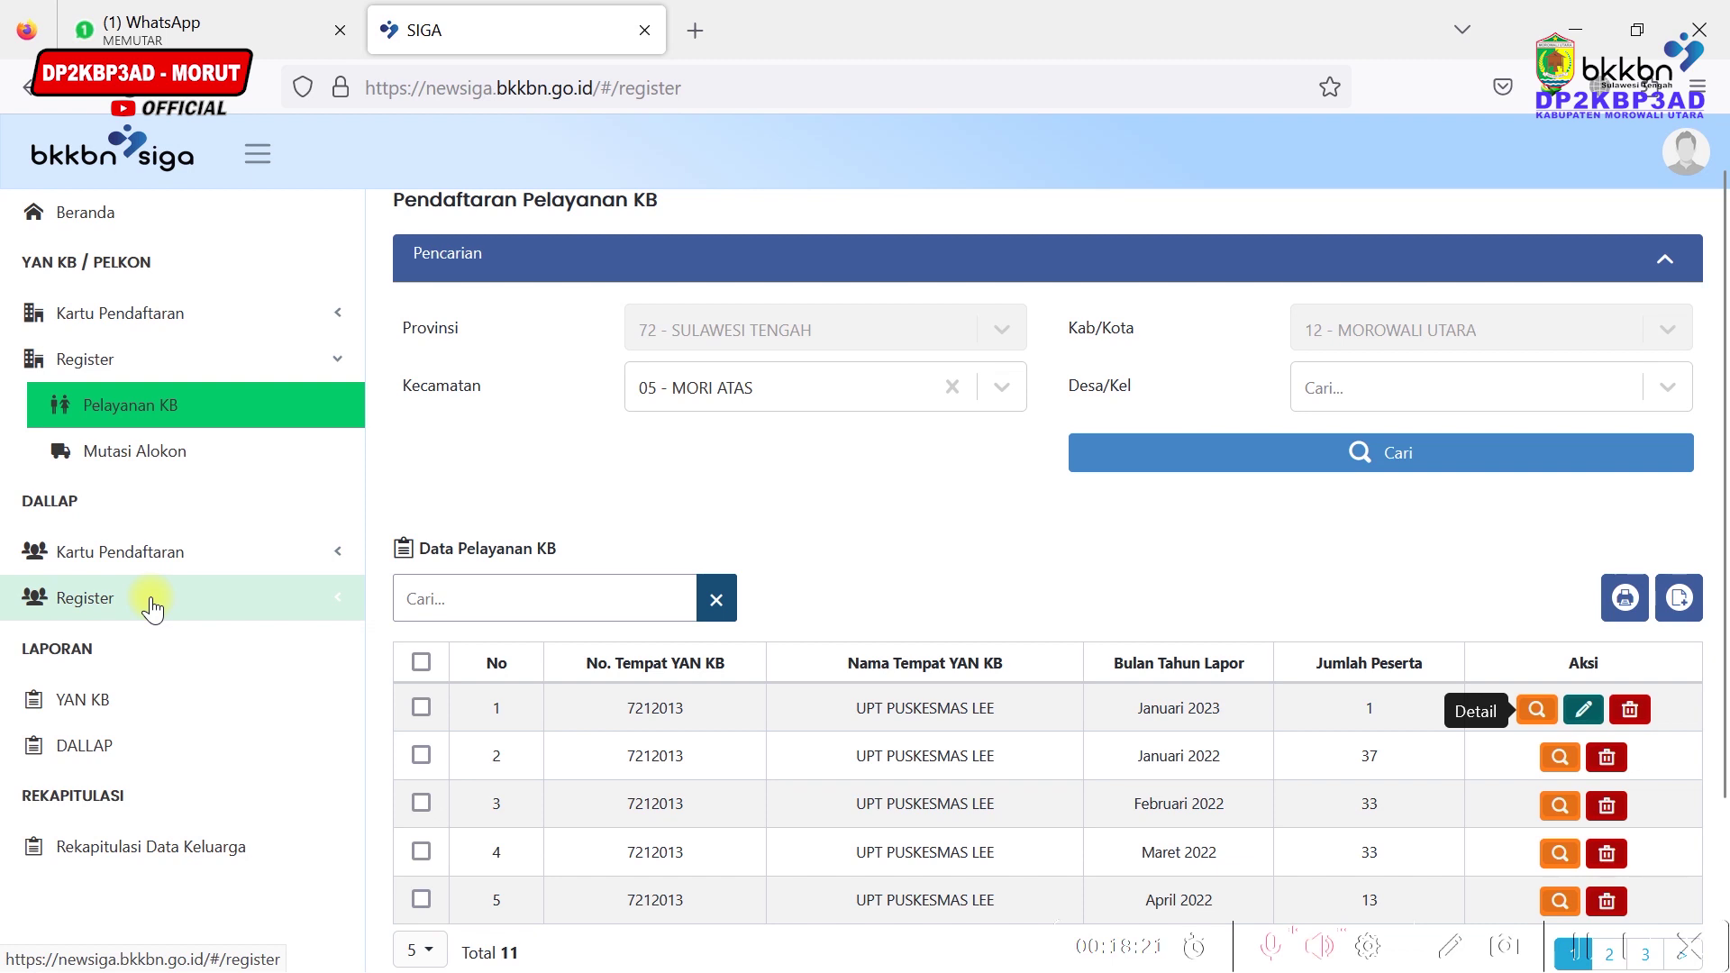
# Open Mutasi Alokon, filter by Kecamatan 05 - MORI ATAS, and open the monthly records of UPT PUSKESMAS LEE
pyautogui.click(167, 458)
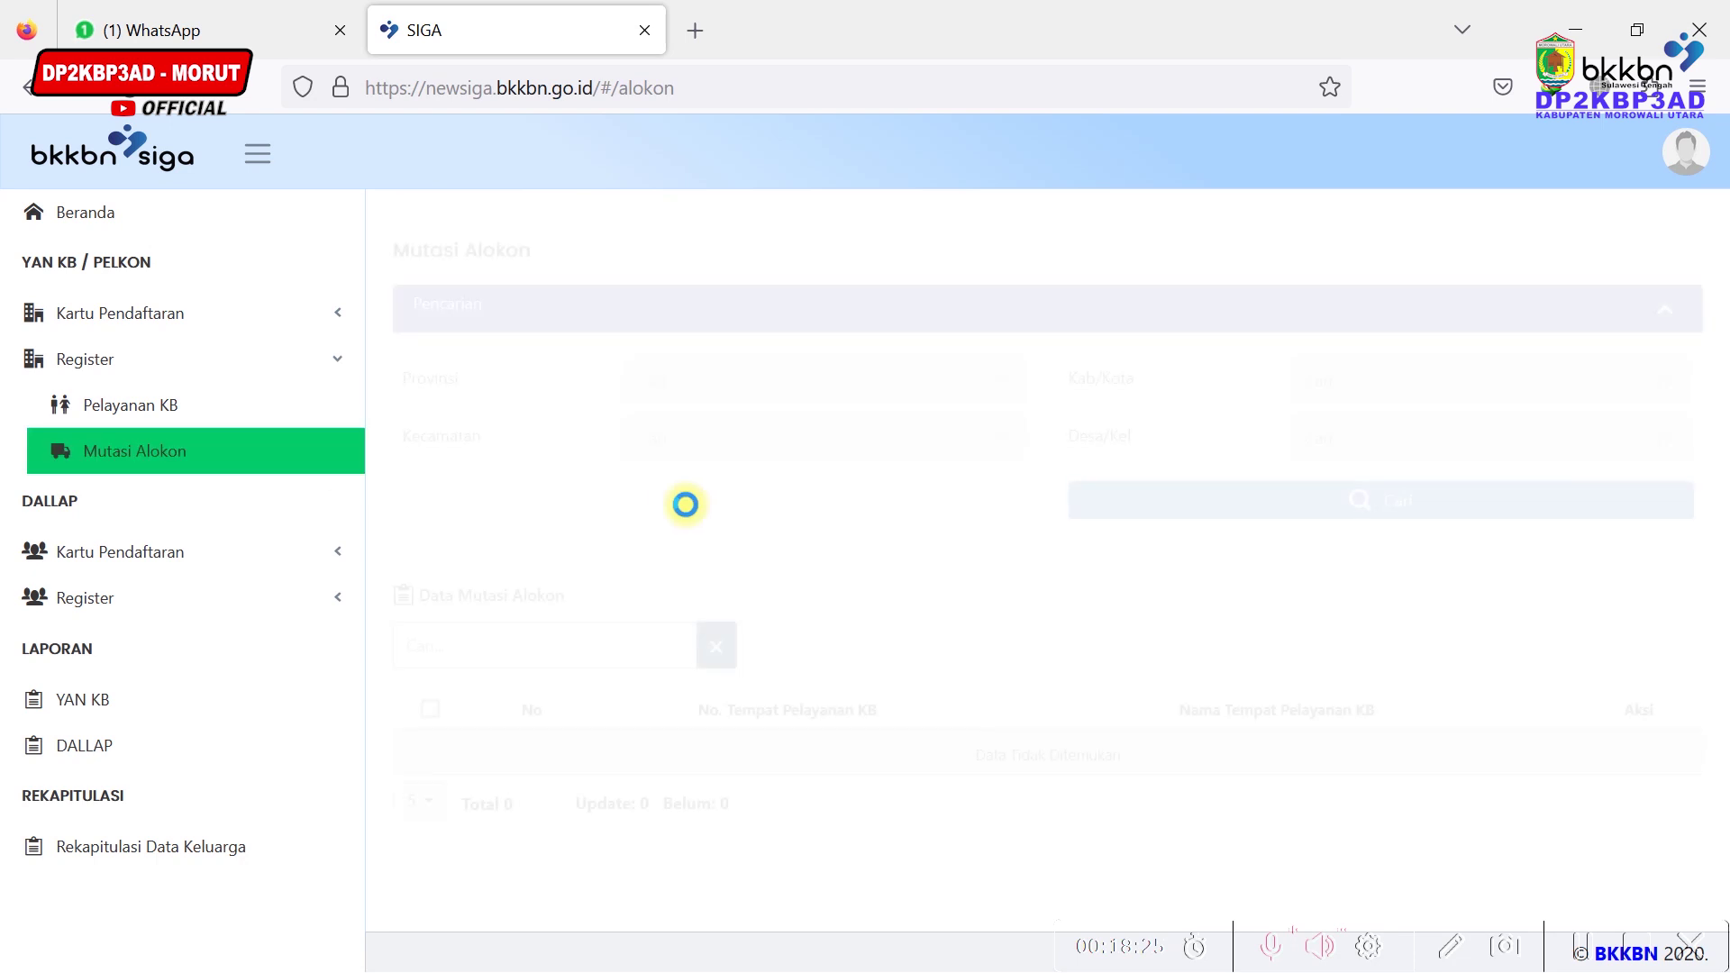
pyautogui.click(780, 441)
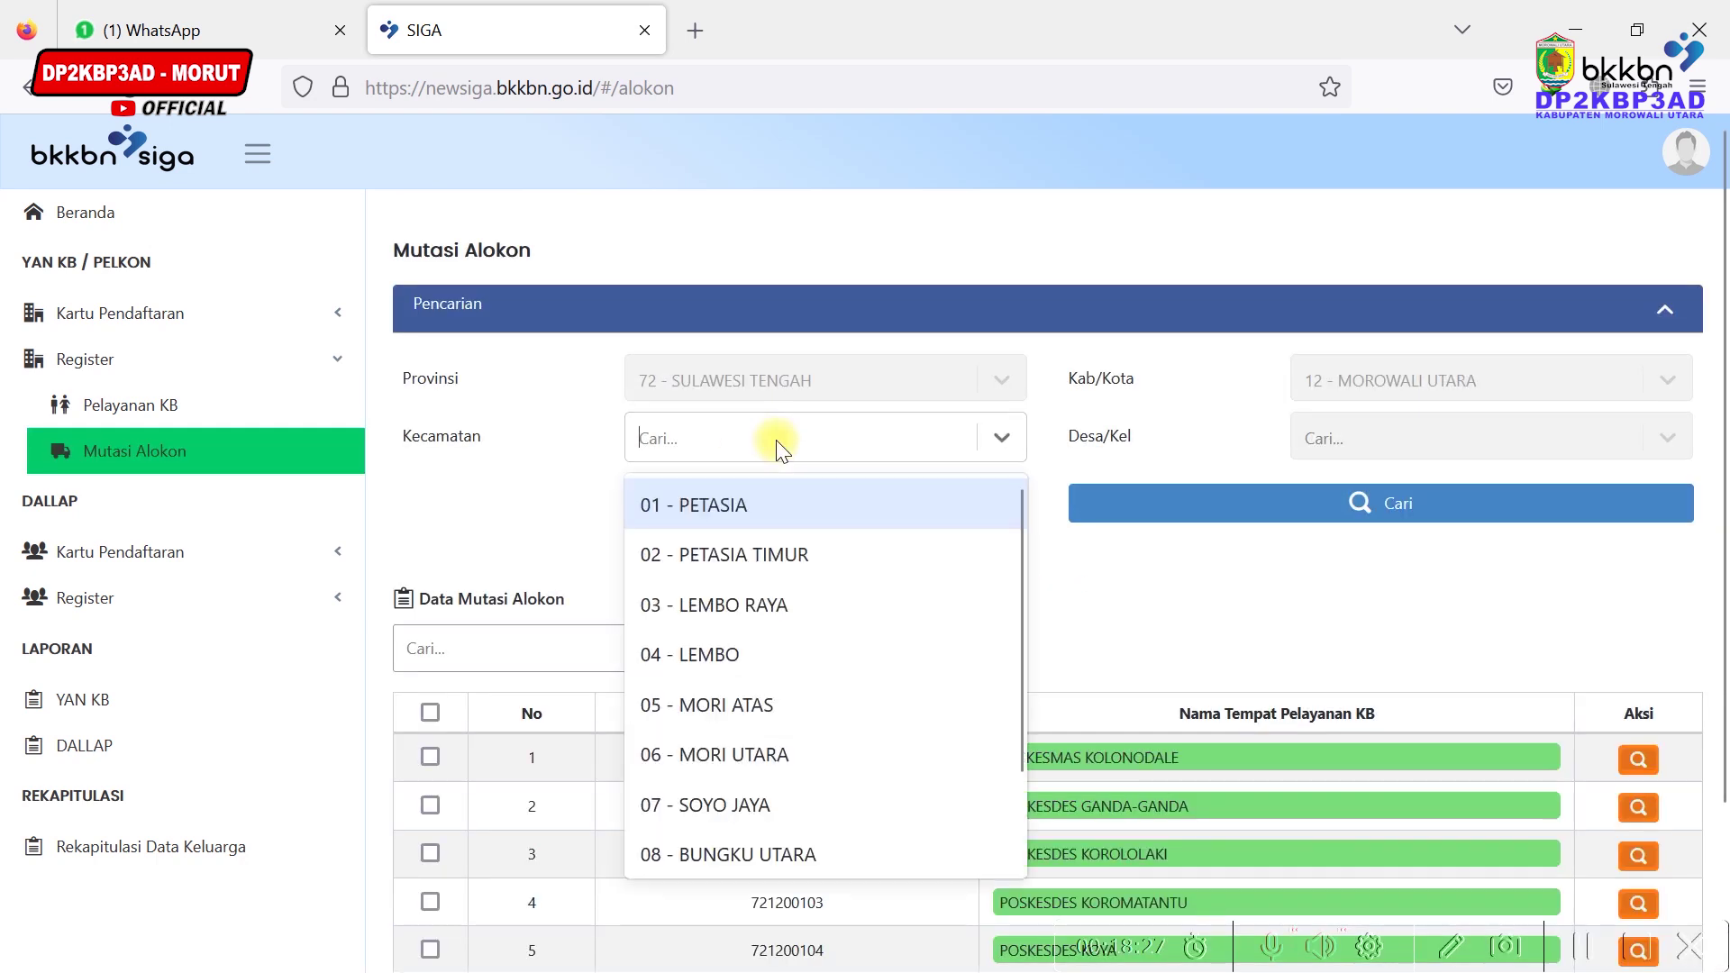
pyautogui.click(716, 705)
pyautogui.click(1415, 509)
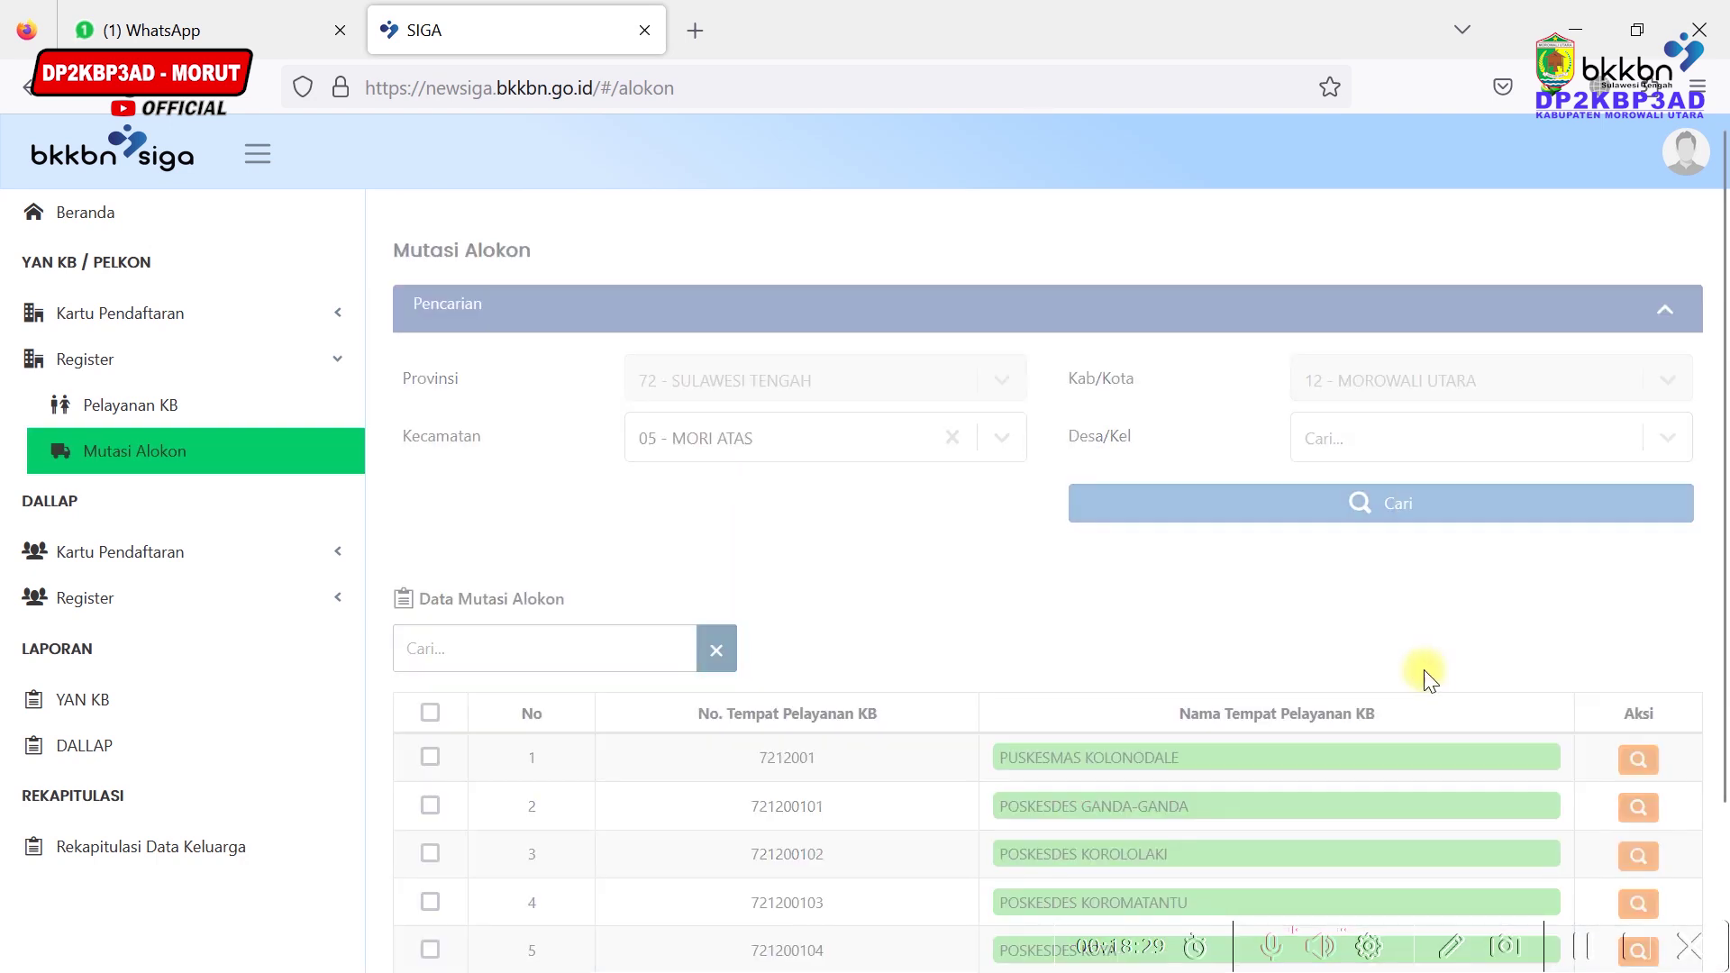
pyautogui.scroll(-2, 1426, 672)
pyautogui.click(1639, 572)
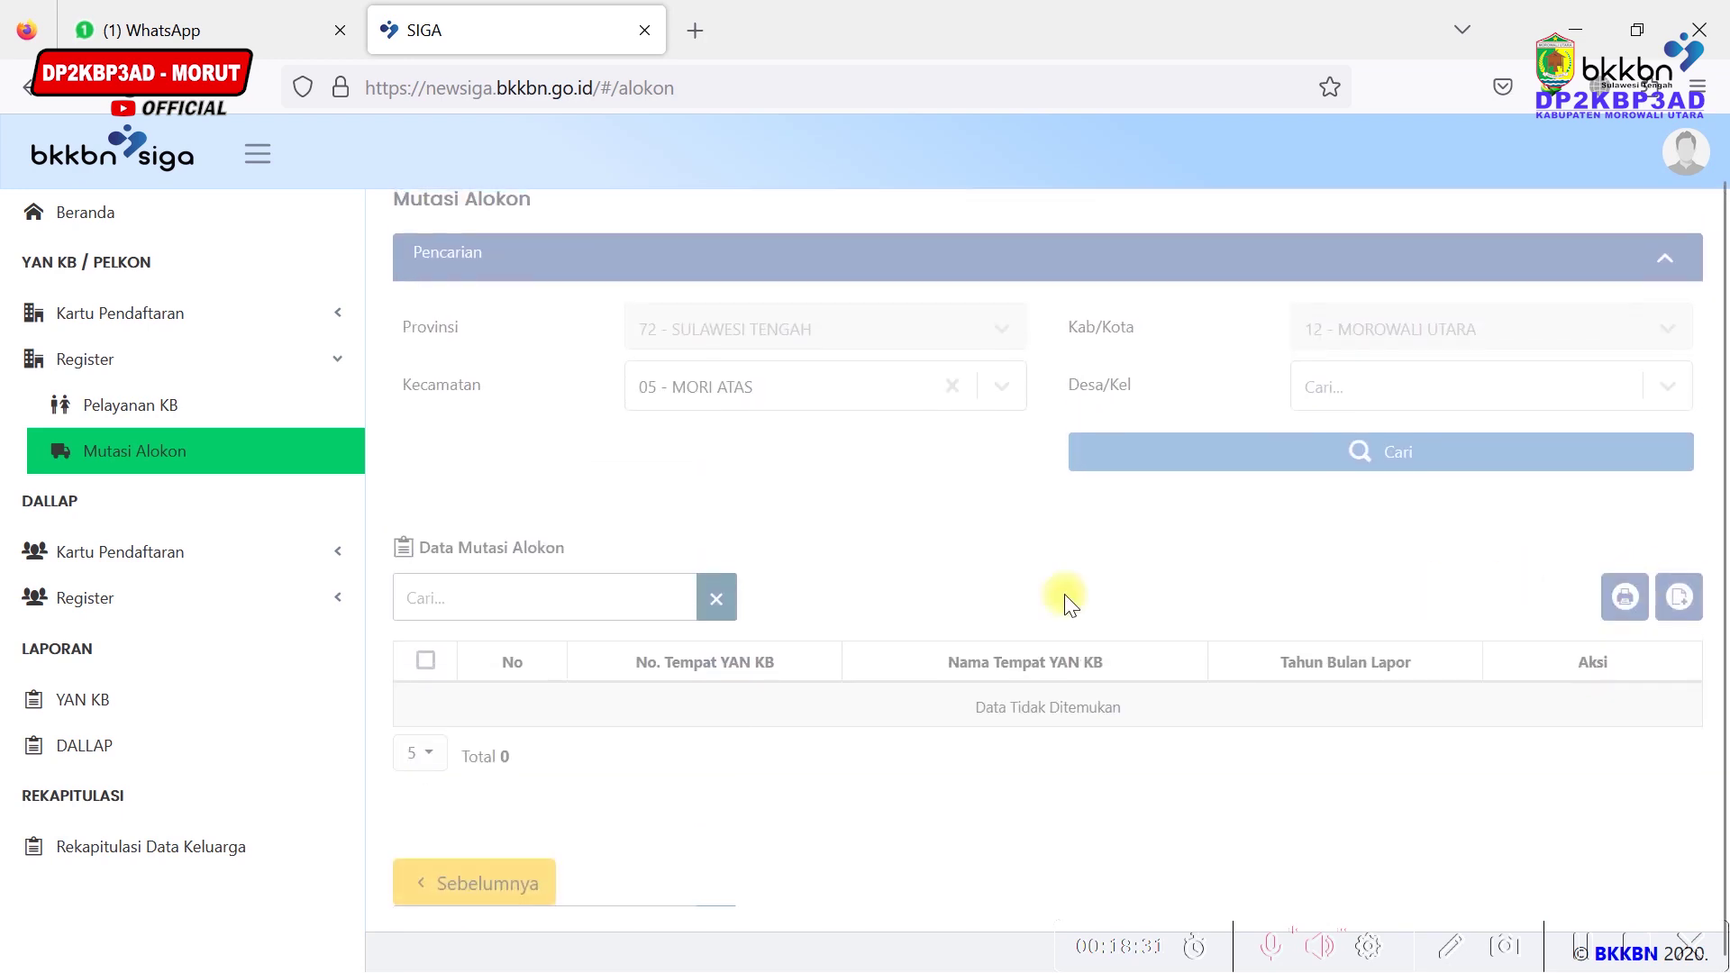
pyautogui.scroll(-2, 913, 556)
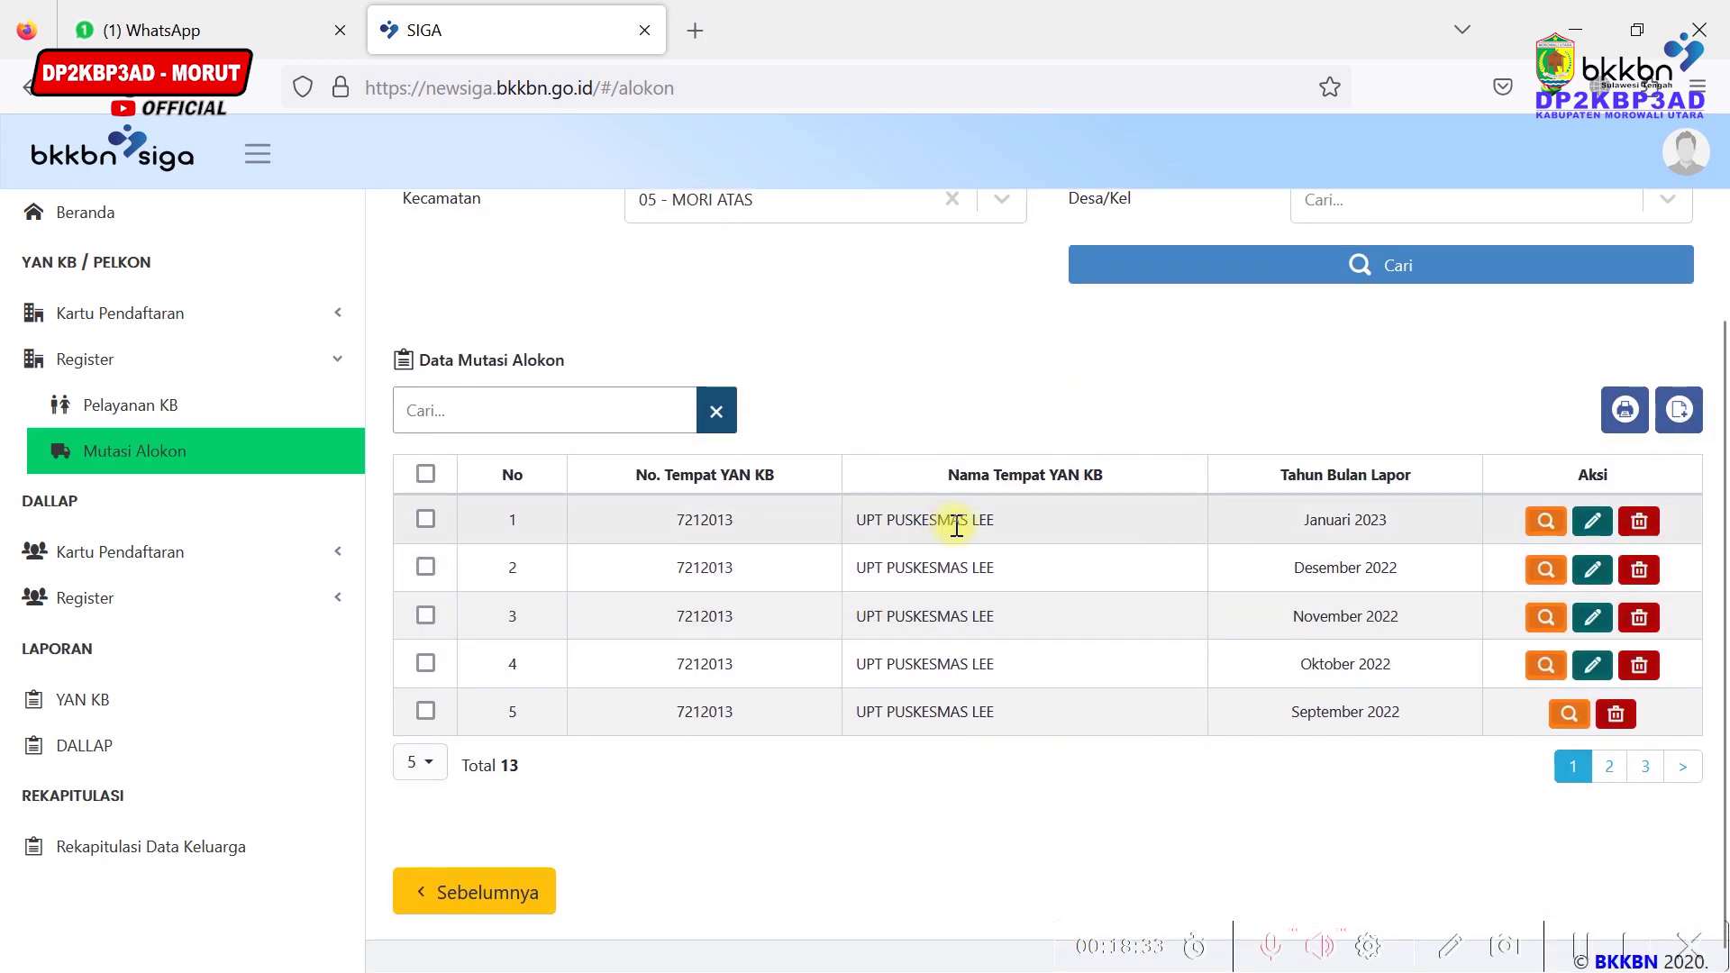
# Examine the receipts, KB service issues and closing balances in the Januari 2023 Mutasi Alokon detail, including the IUD column, and close it
pyautogui.click(1544, 522)
pyautogui.scroll(-1, 862, 609)
pyautogui.scroll(-2, 861, 610)
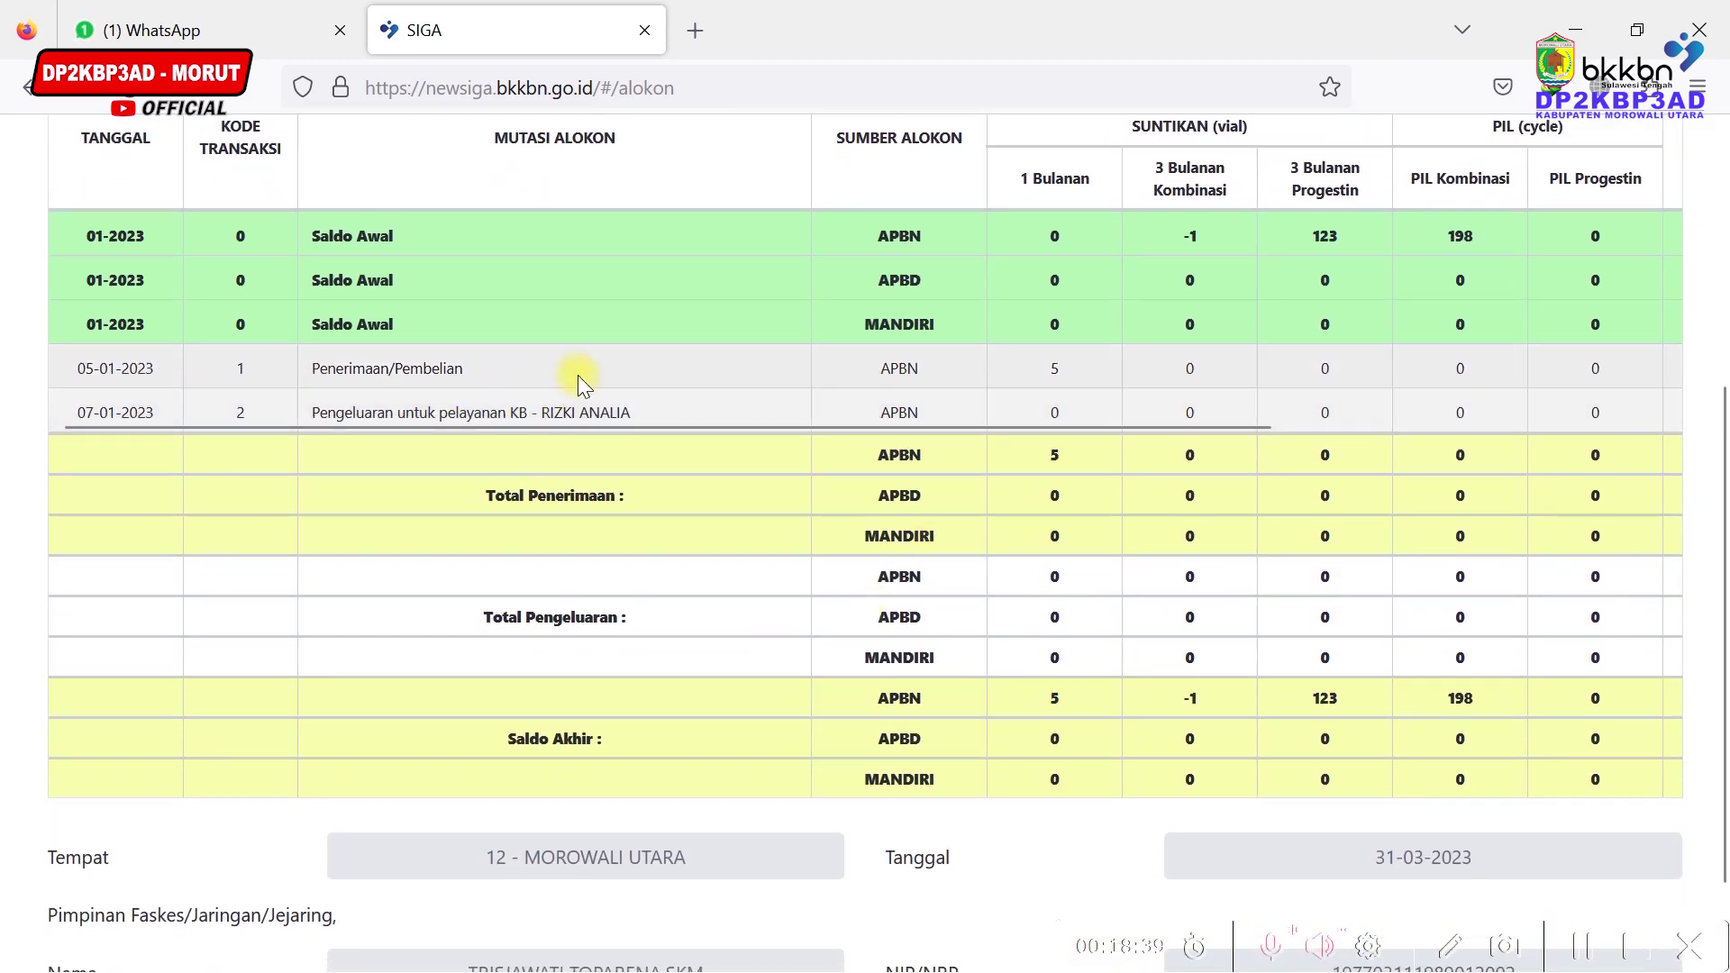
pyautogui.moveTo(881, 420); pyautogui.dragTo(1653, 415)
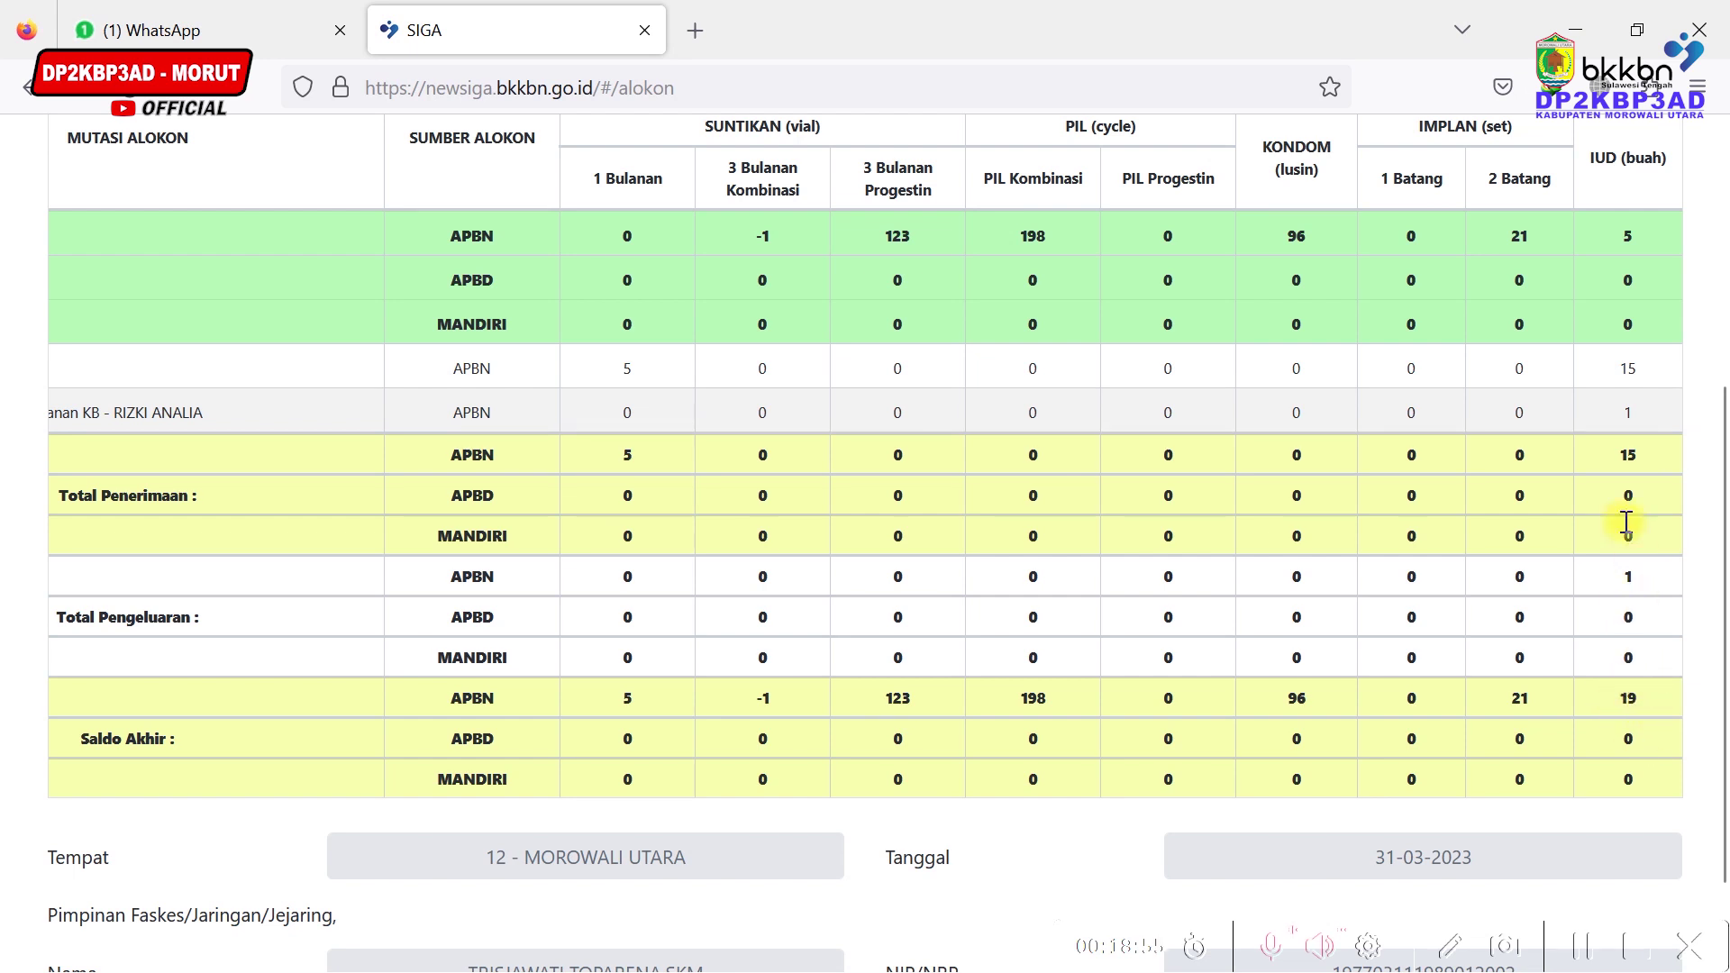
pyautogui.moveTo(1629, 422); pyautogui.dragTo(482, 347)
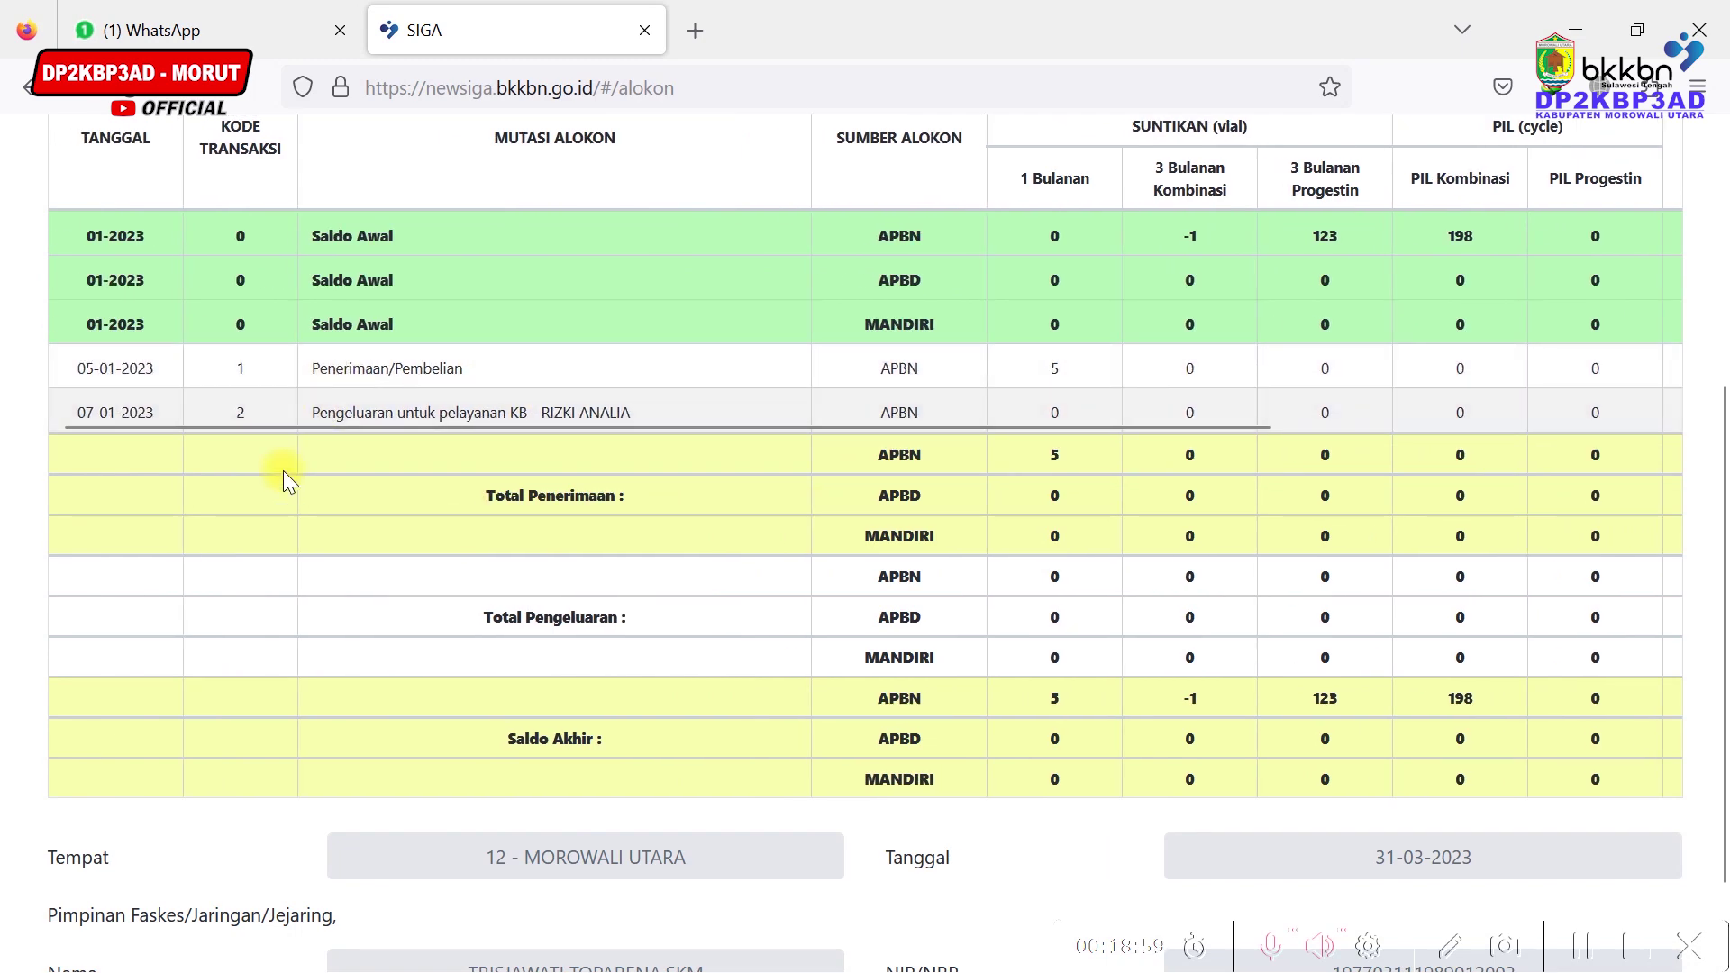
pyautogui.scroll(2, 282, 470)
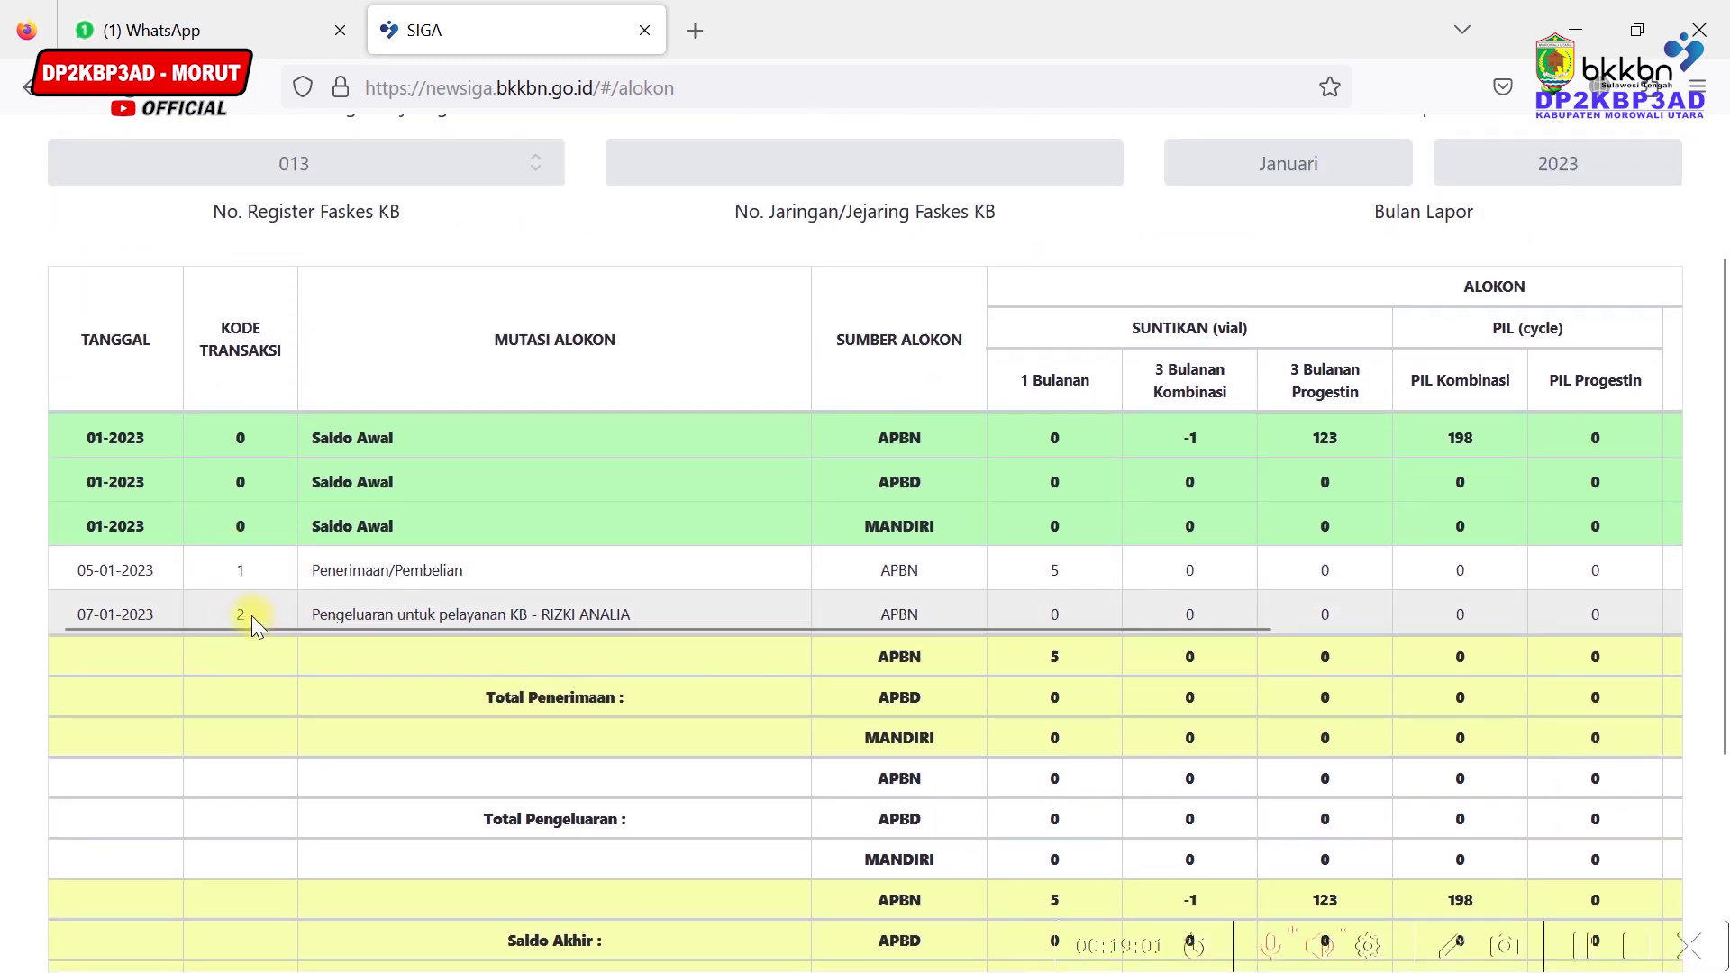
pyautogui.scroll(3, 257, 617)
pyautogui.scroll(-6, 264, 618)
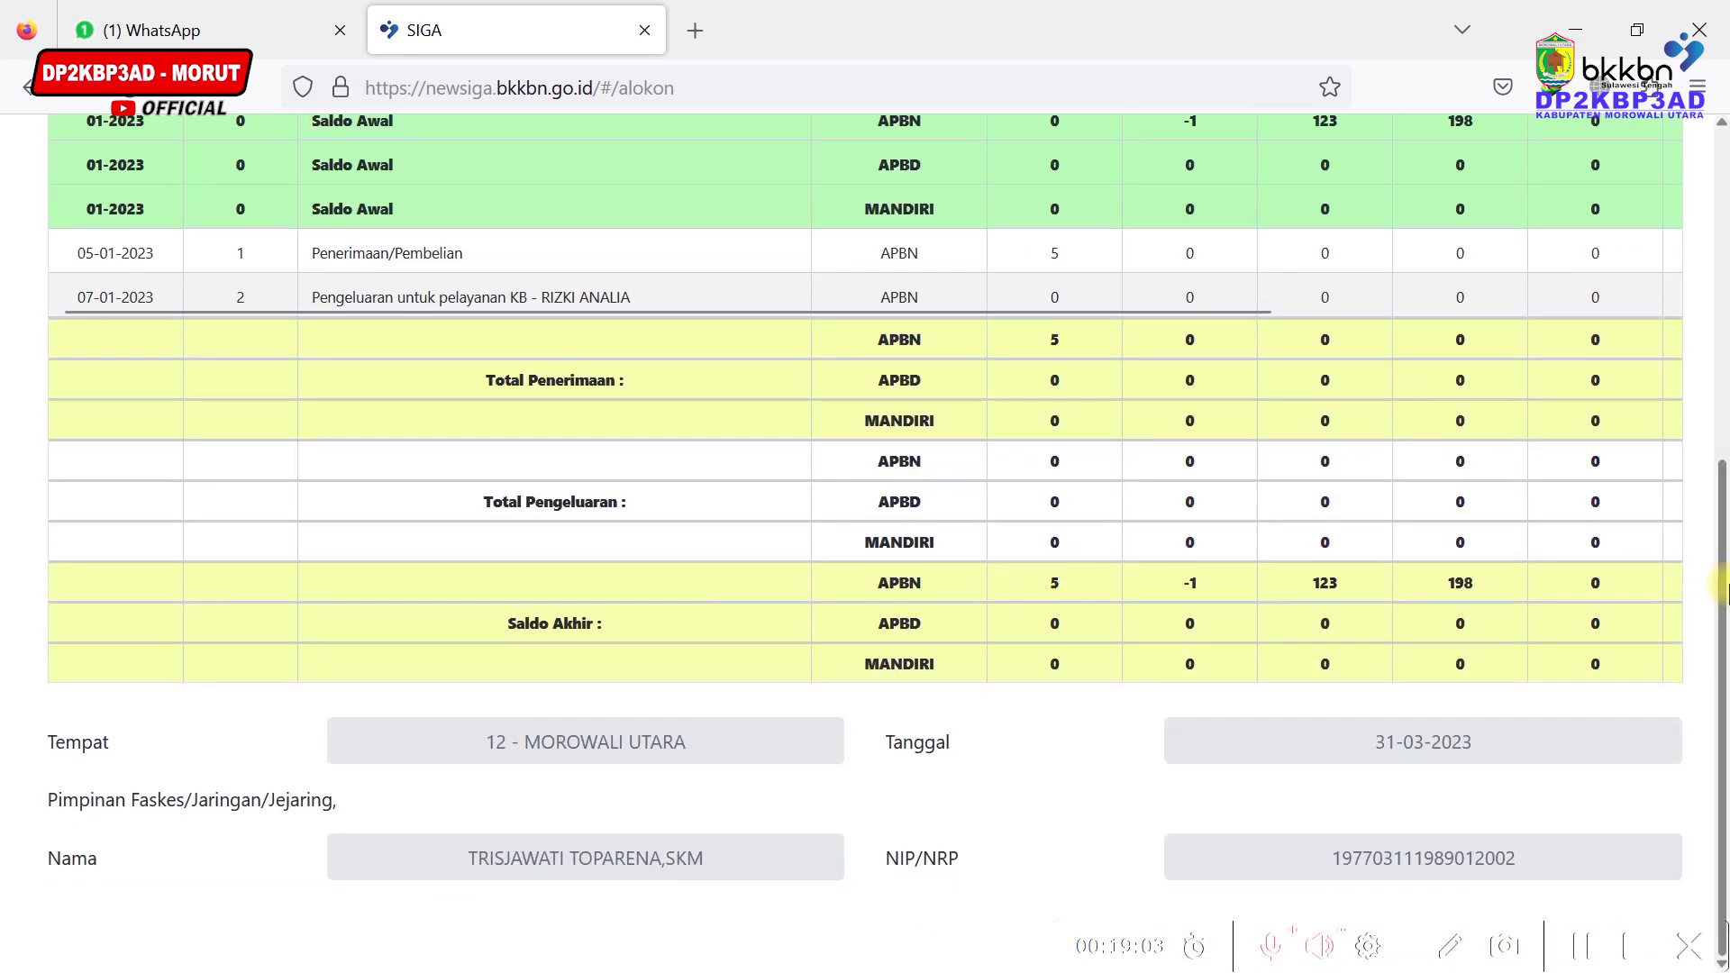
pyautogui.scroll(5, 1607, 763)
pyautogui.click(1659, 166)
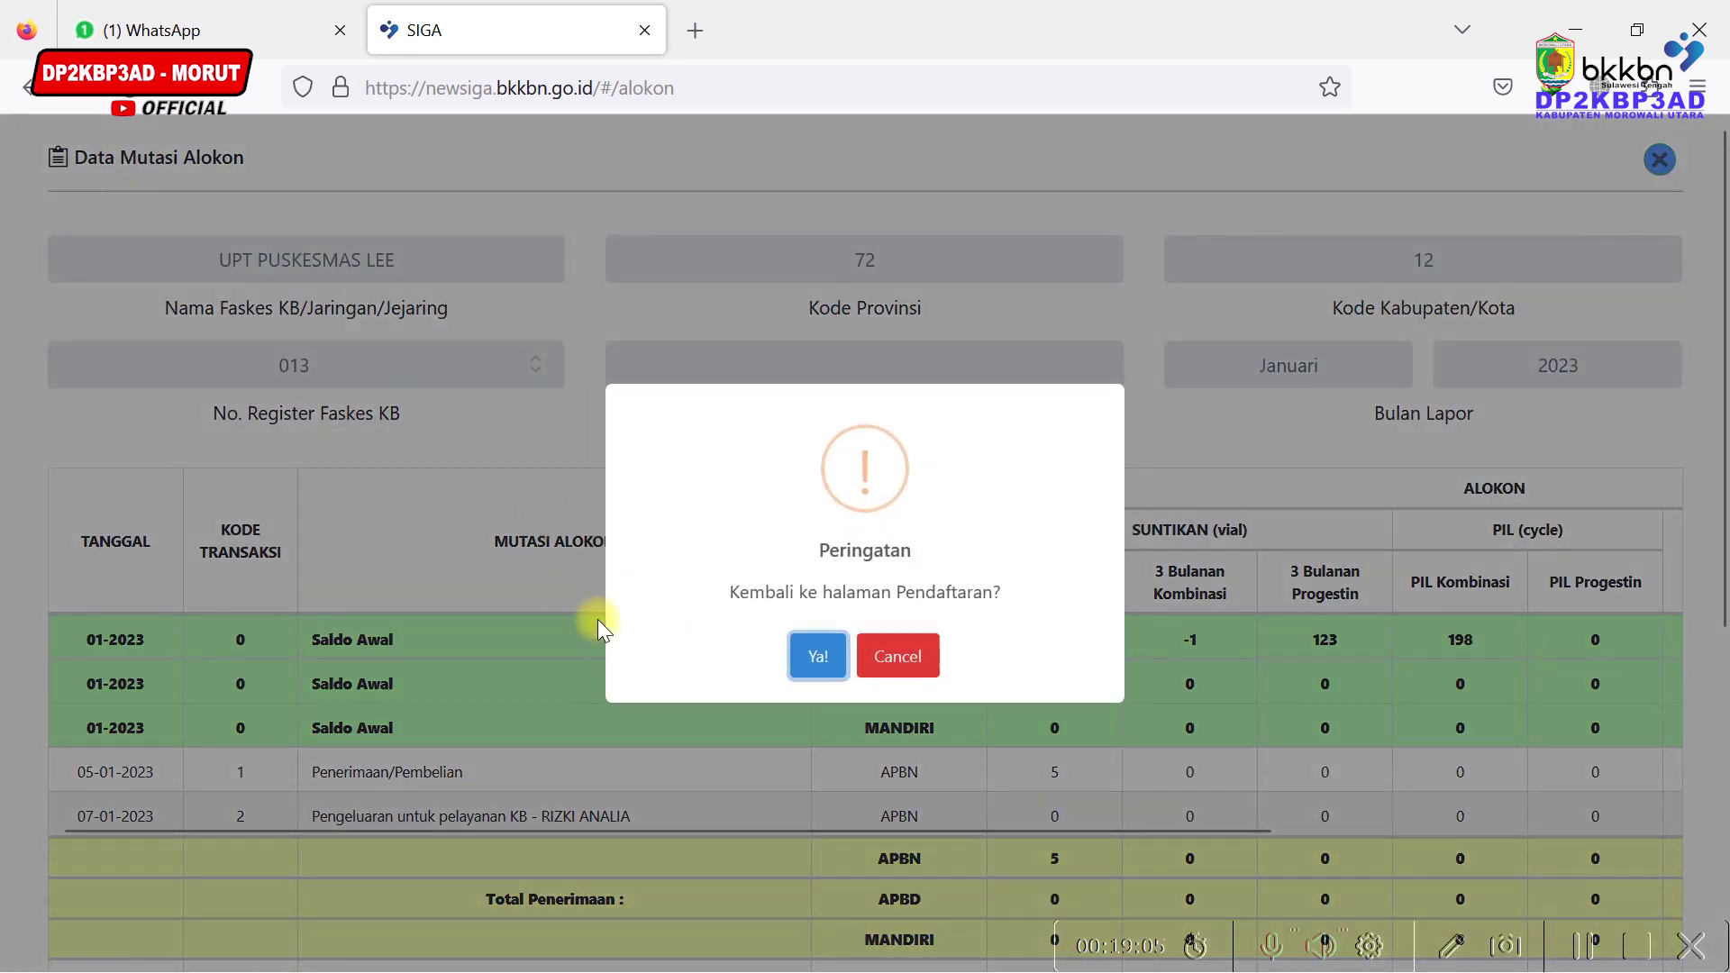
pyautogui.click(811, 653)
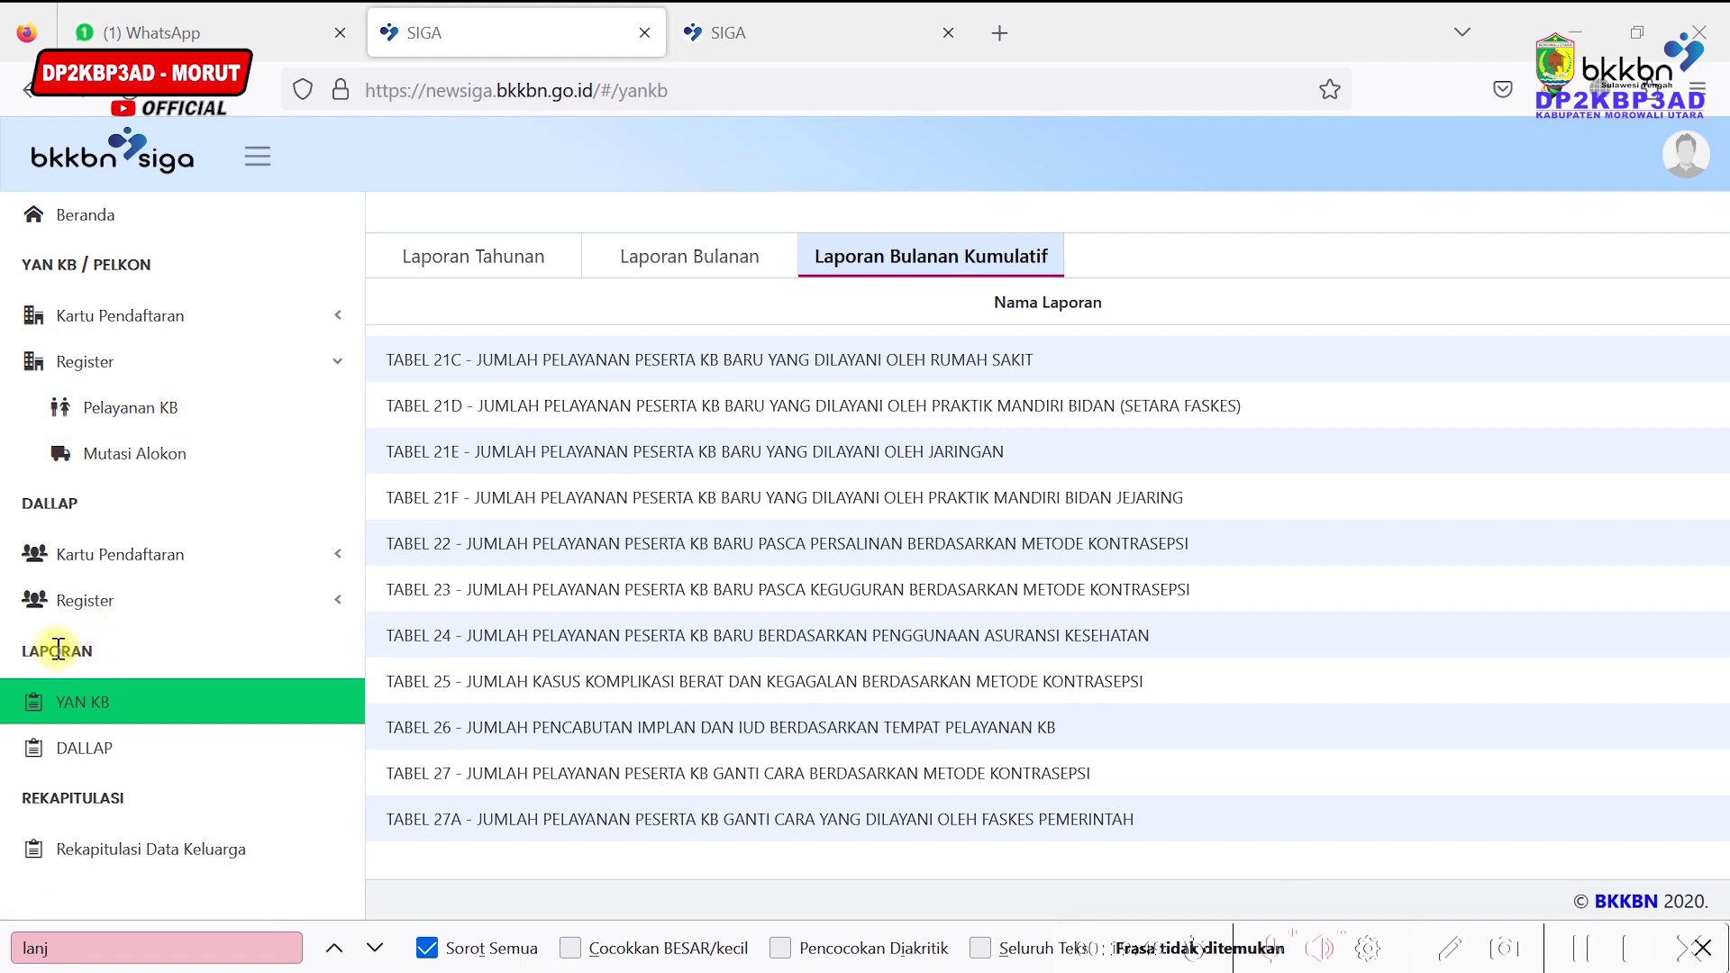
# Open the cumulative monthly YAN KB report Tabel 26 on Implan and IUD removals, and close the extra SIGA browser tab
pyautogui.click(86, 702)
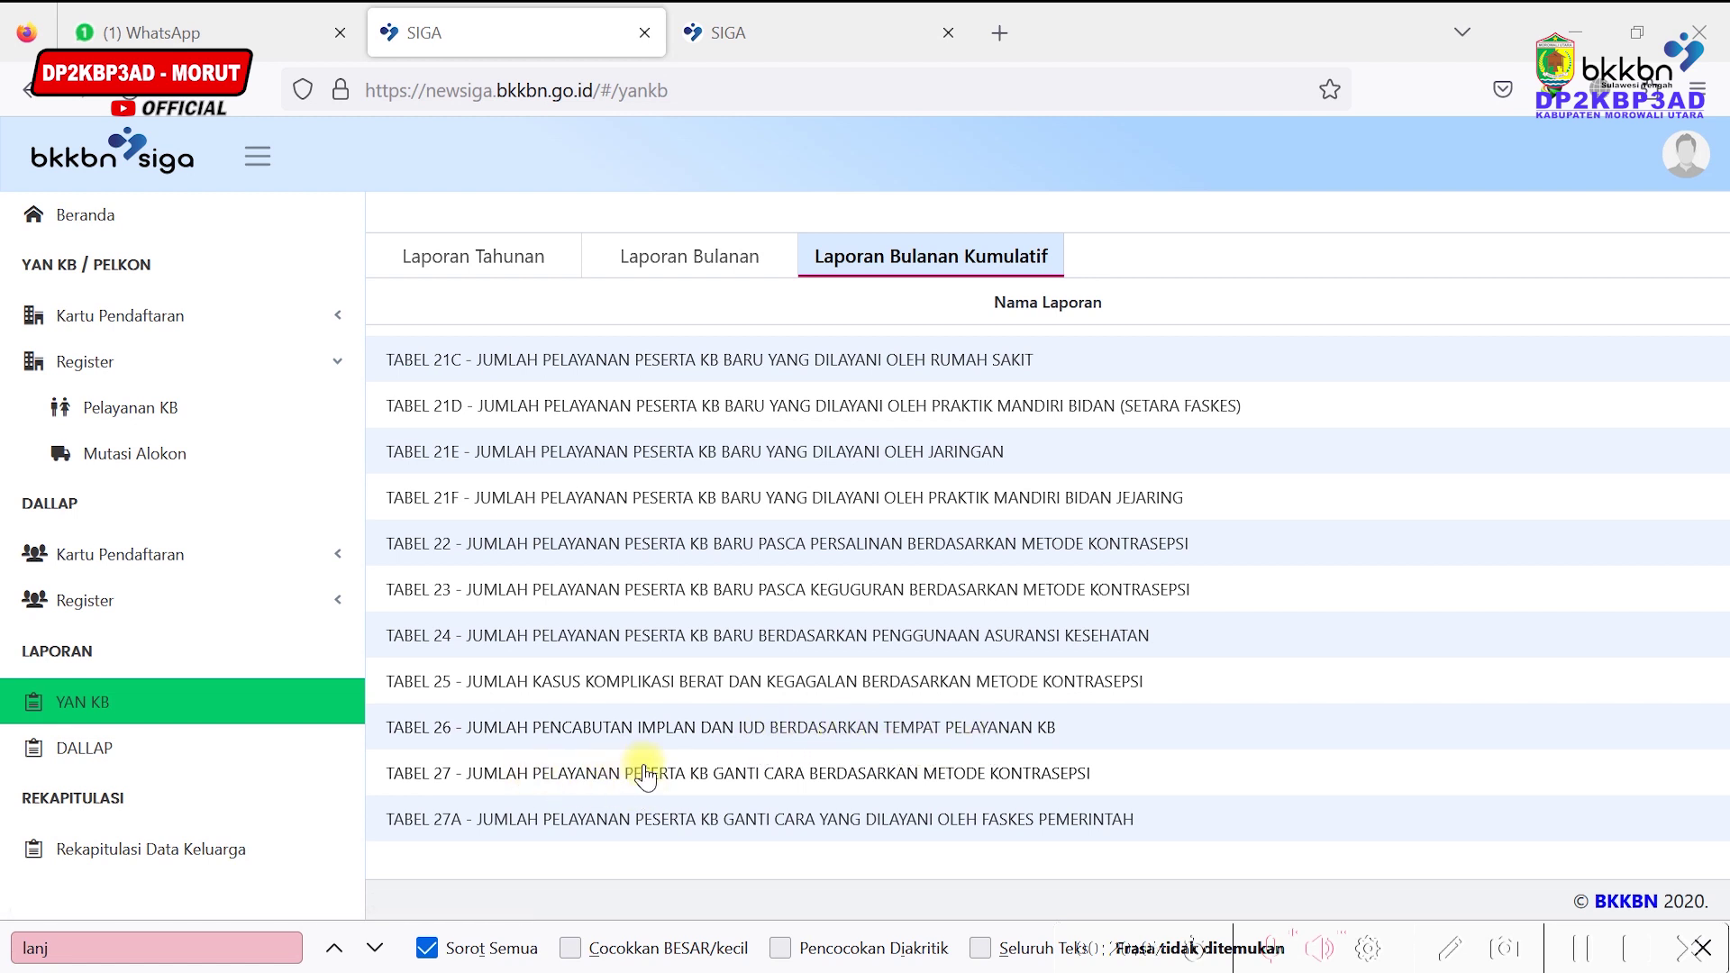
pyautogui.click(811, 740)
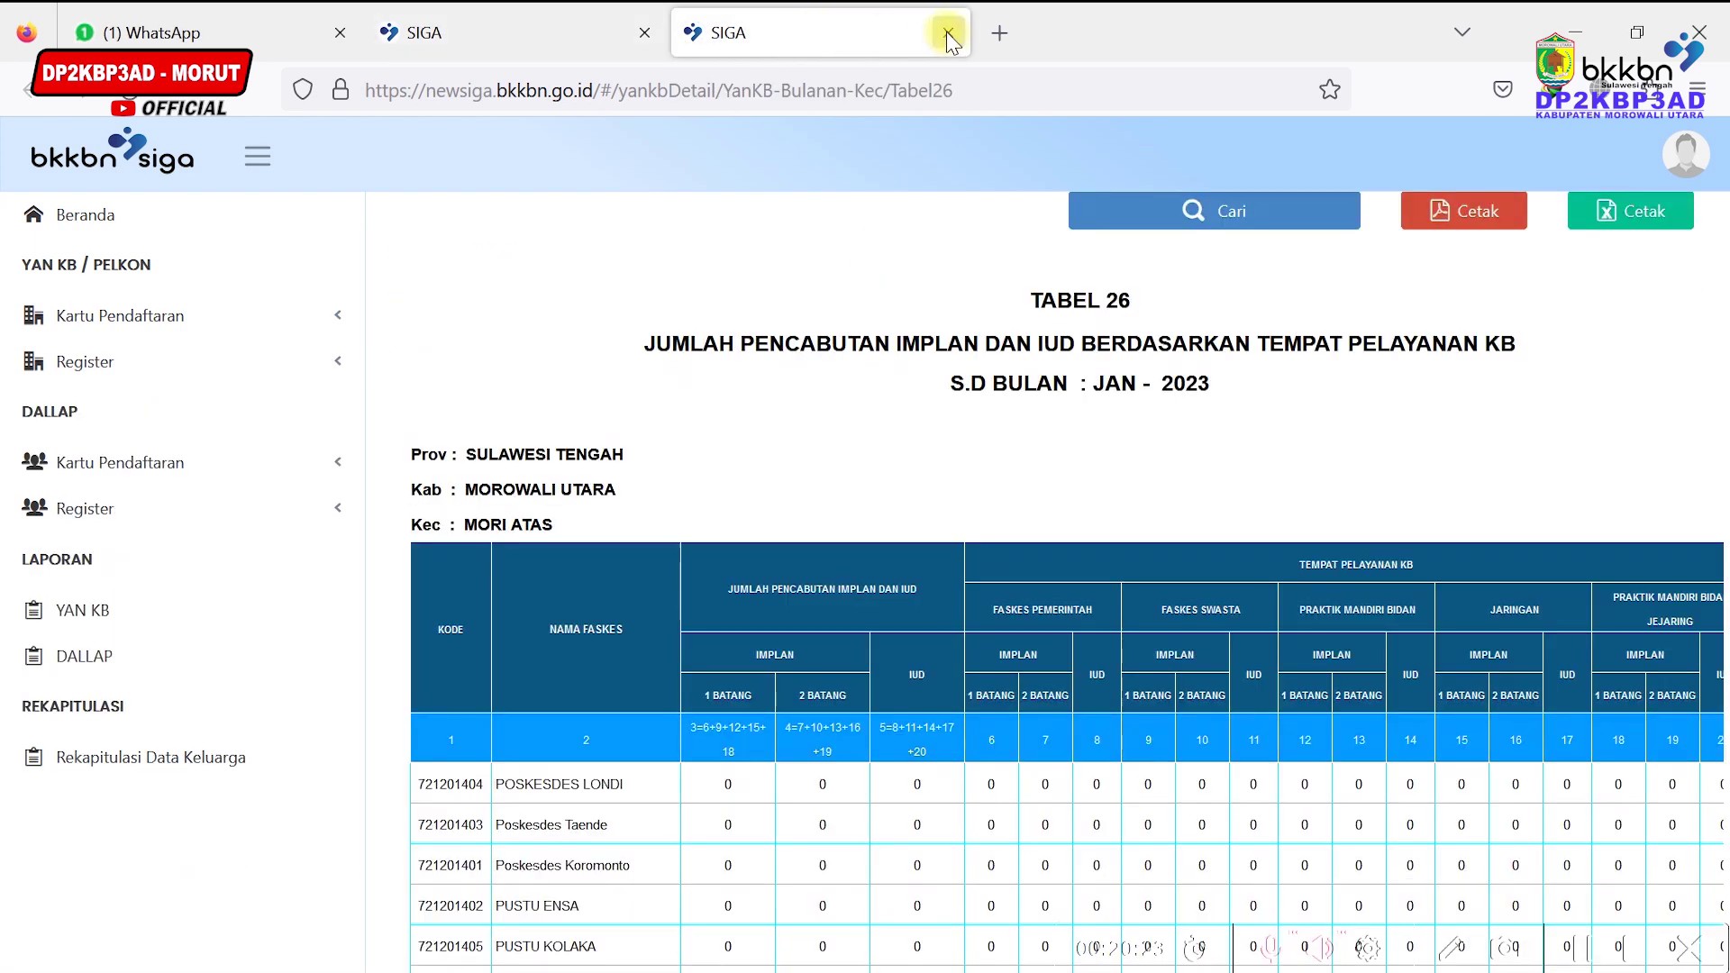
pyautogui.click(948, 34)
# Generate the Tabel 26 report for Periode Januari and Kecamatan 05 - MORI ATAS
pyautogui.click(671, 373)
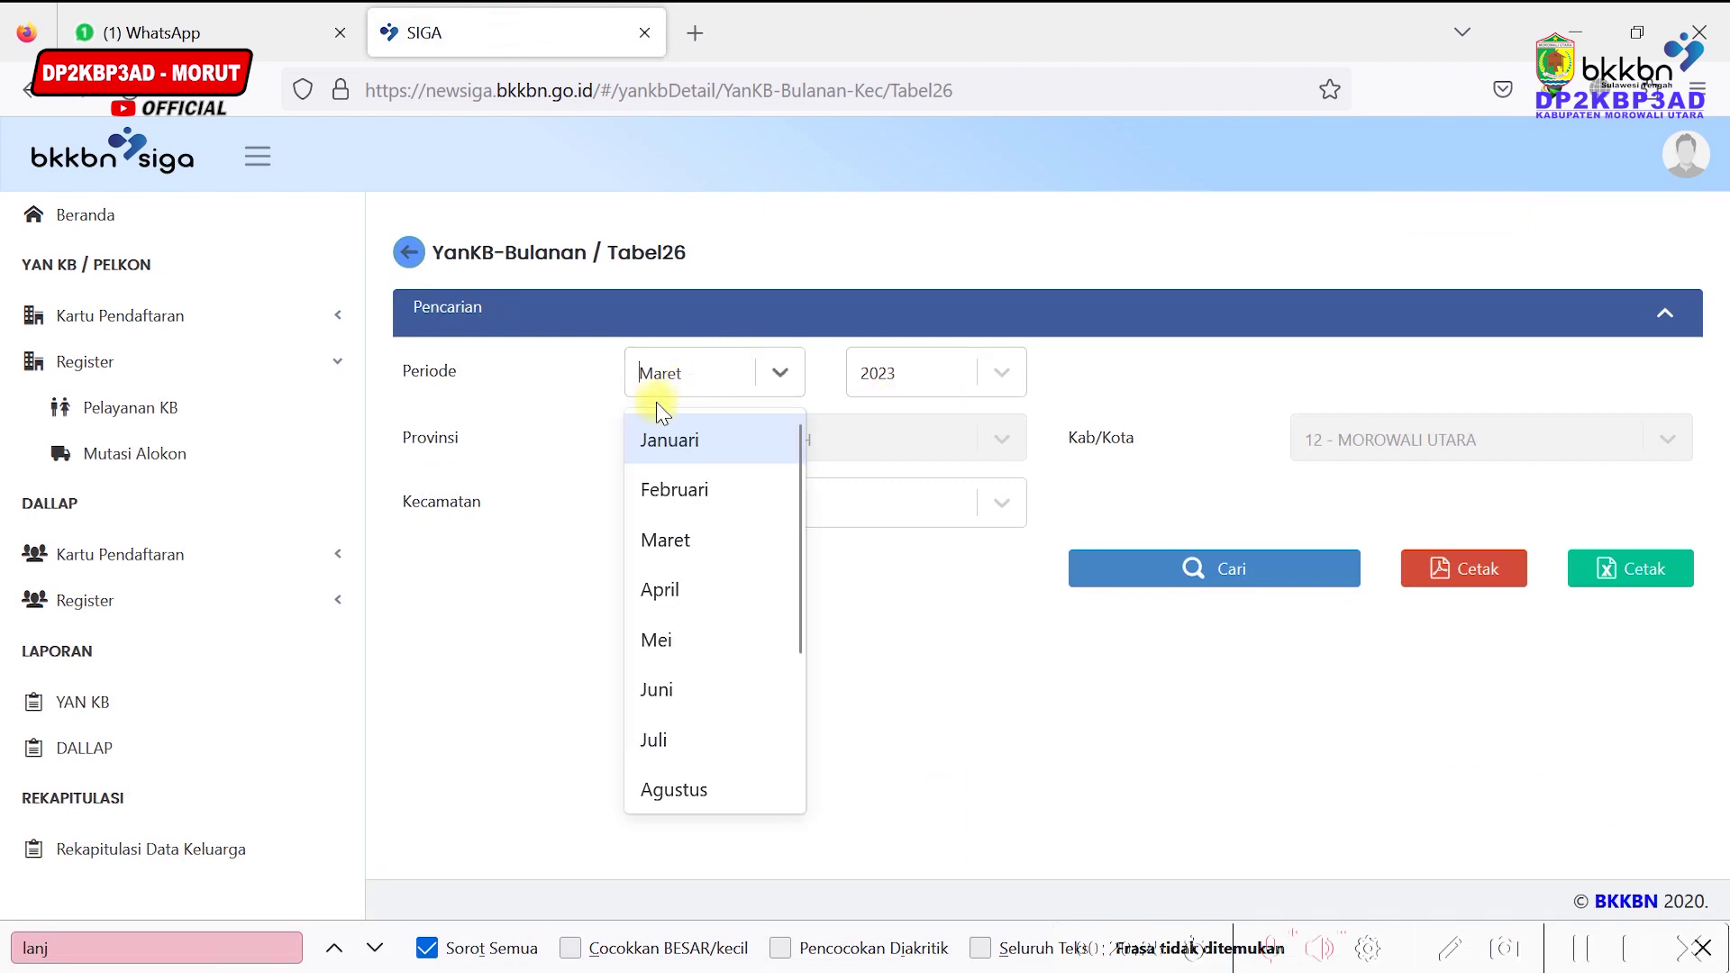
pyautogui.click(671, 436)
pyautogui.click(815, 507)
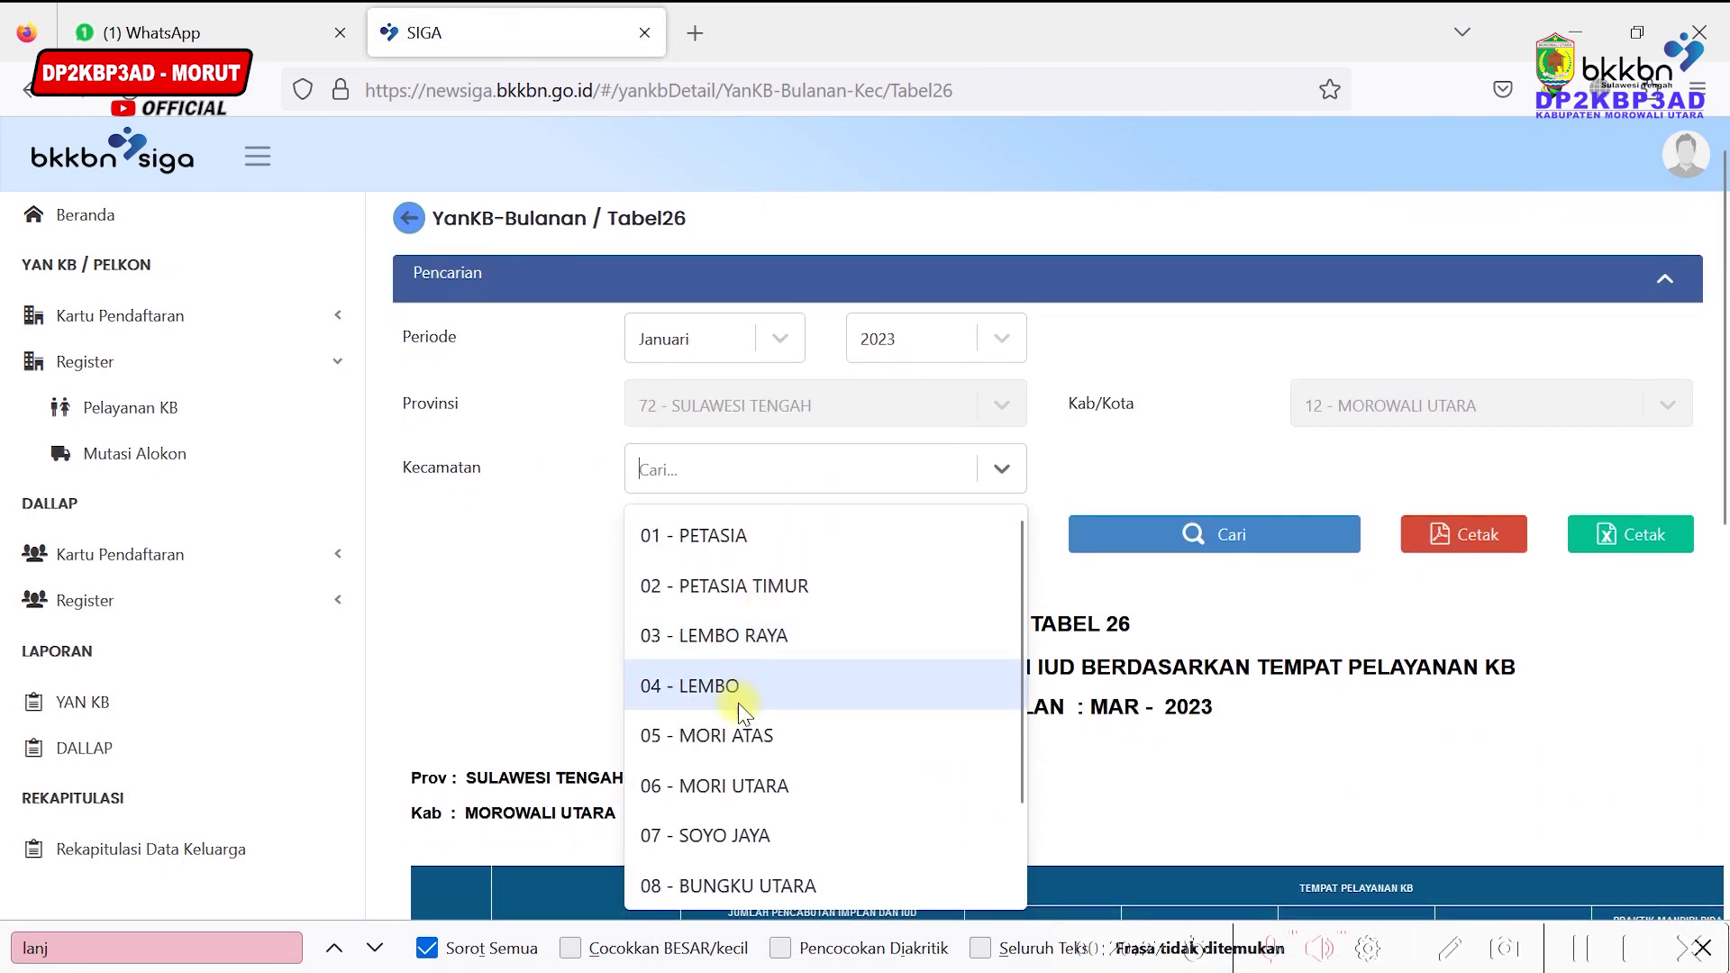
pyautogui.click(740, 737)
pyautogui.click(1188, 534)
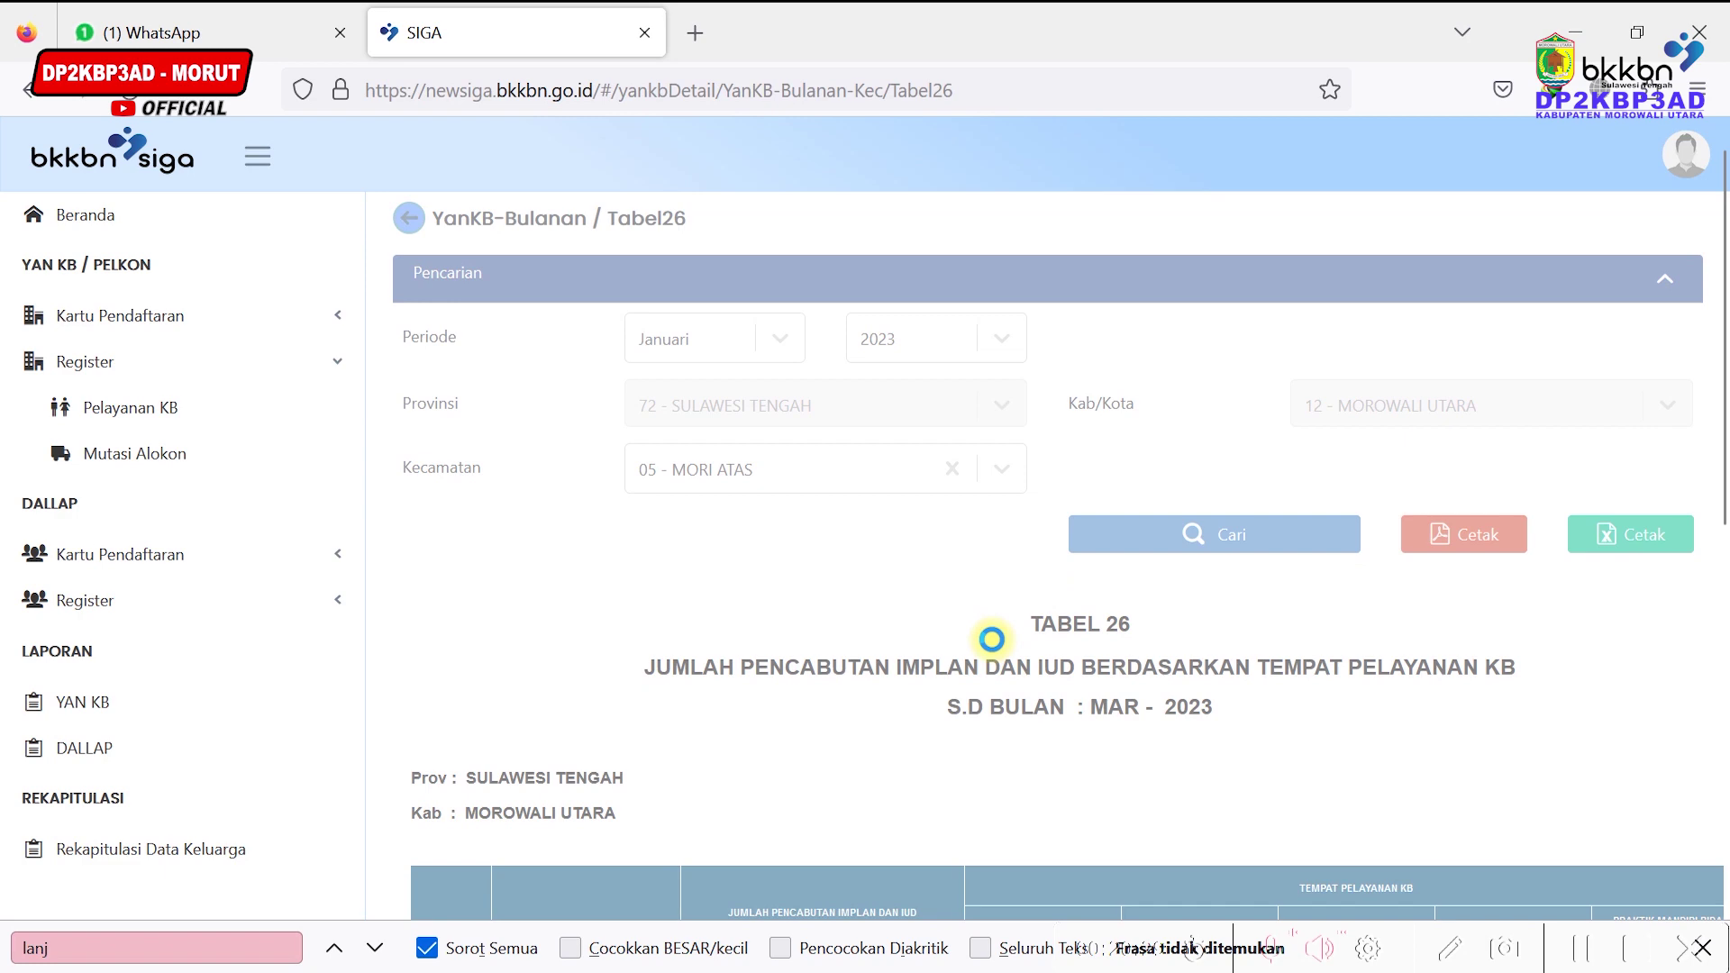
# Examine the Implan and IUD removal figures in the January 2023 Tabel 26 report, particularly the UPT PUSKESMAS LEE row
pyautogui.scroll(-4, 995, 642)
pyautogui.scroll(-5, 995, 647)
pyautogui.scroll(7, 997, 645)
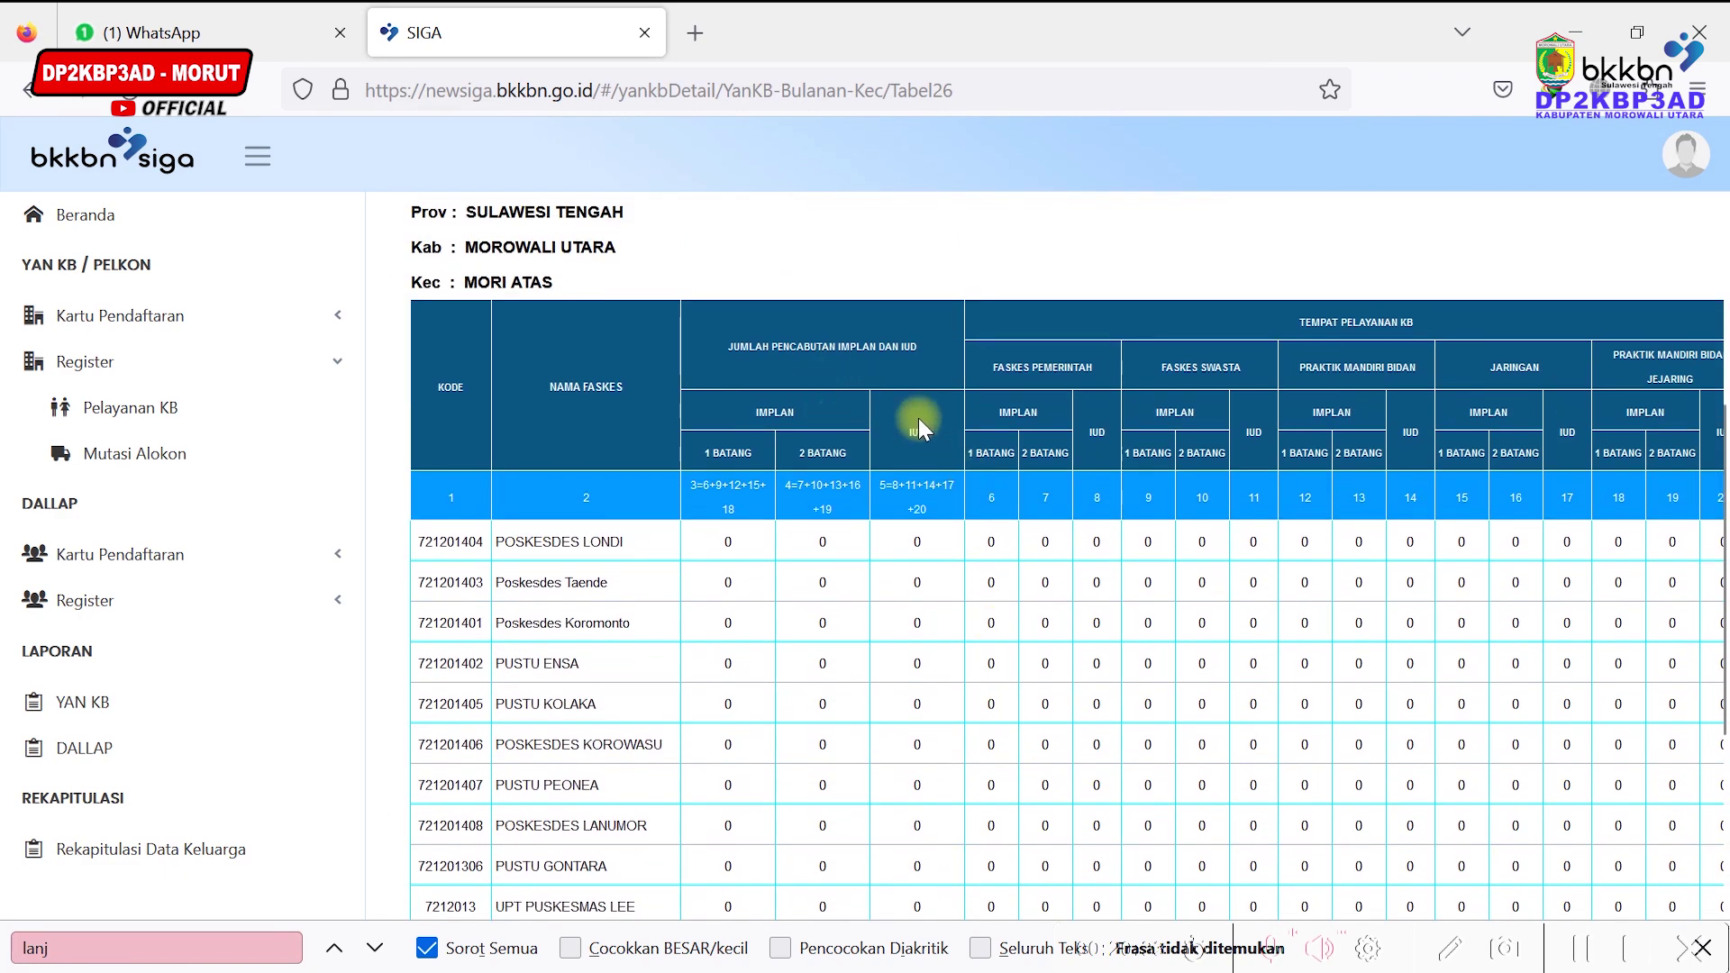
pyautogui.scroll(-4, 814, 440)
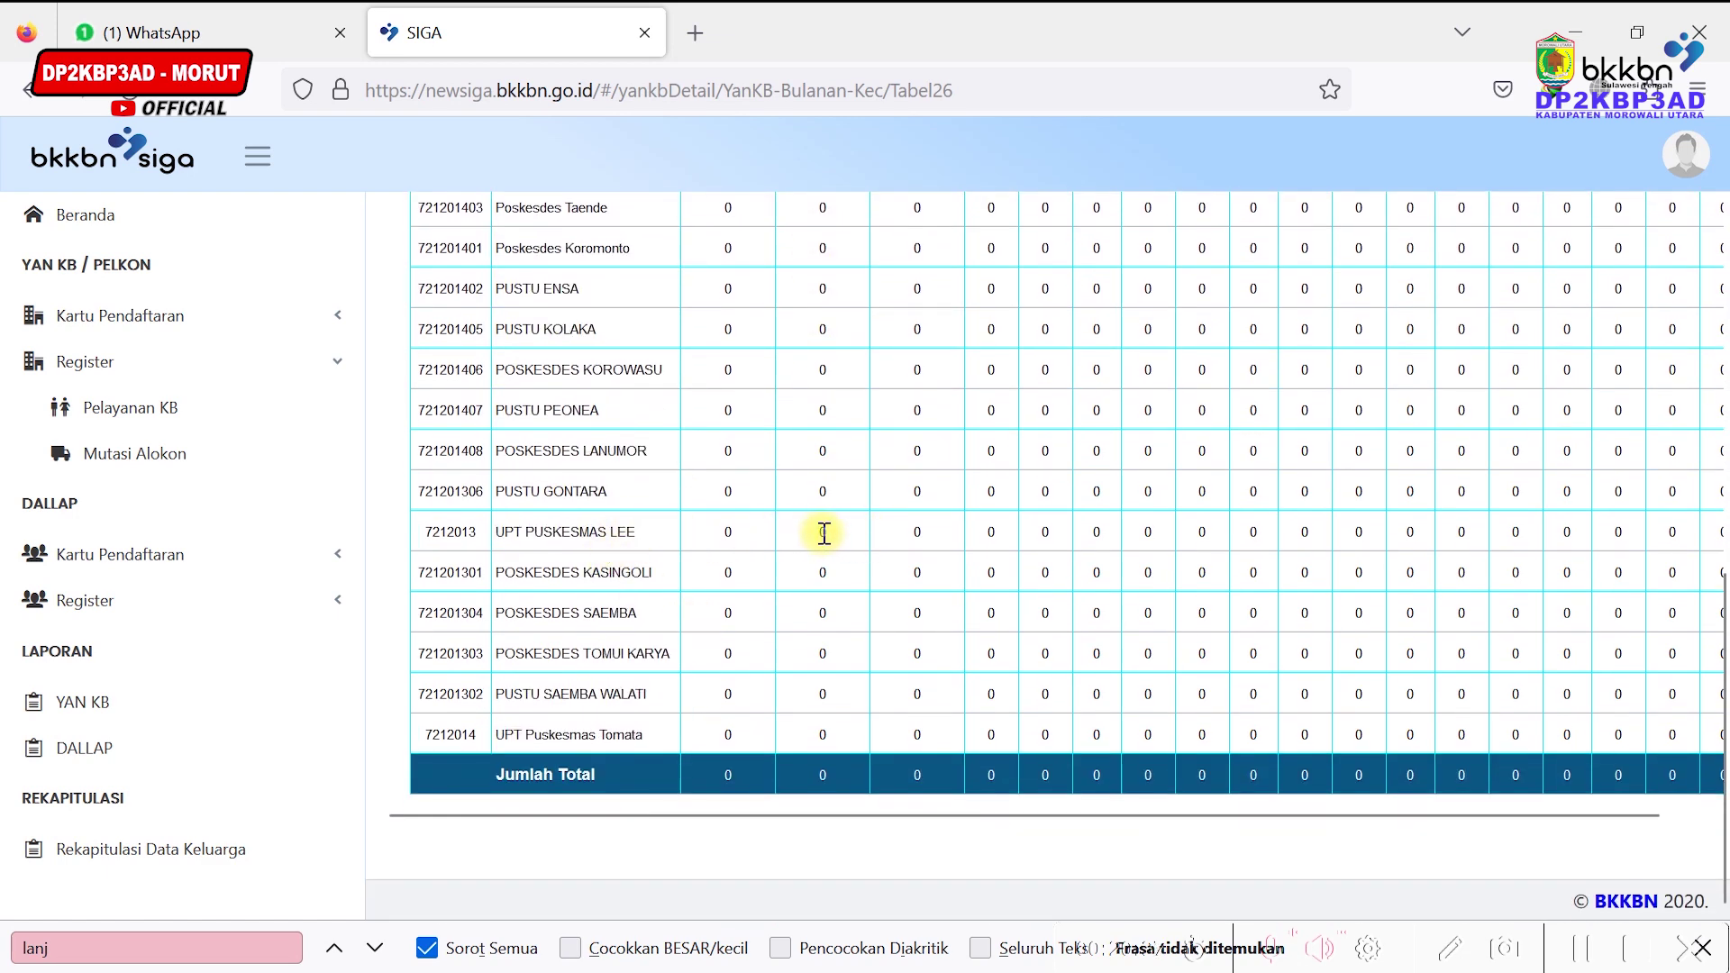
pyautogui.scroll(2, 838, 550)
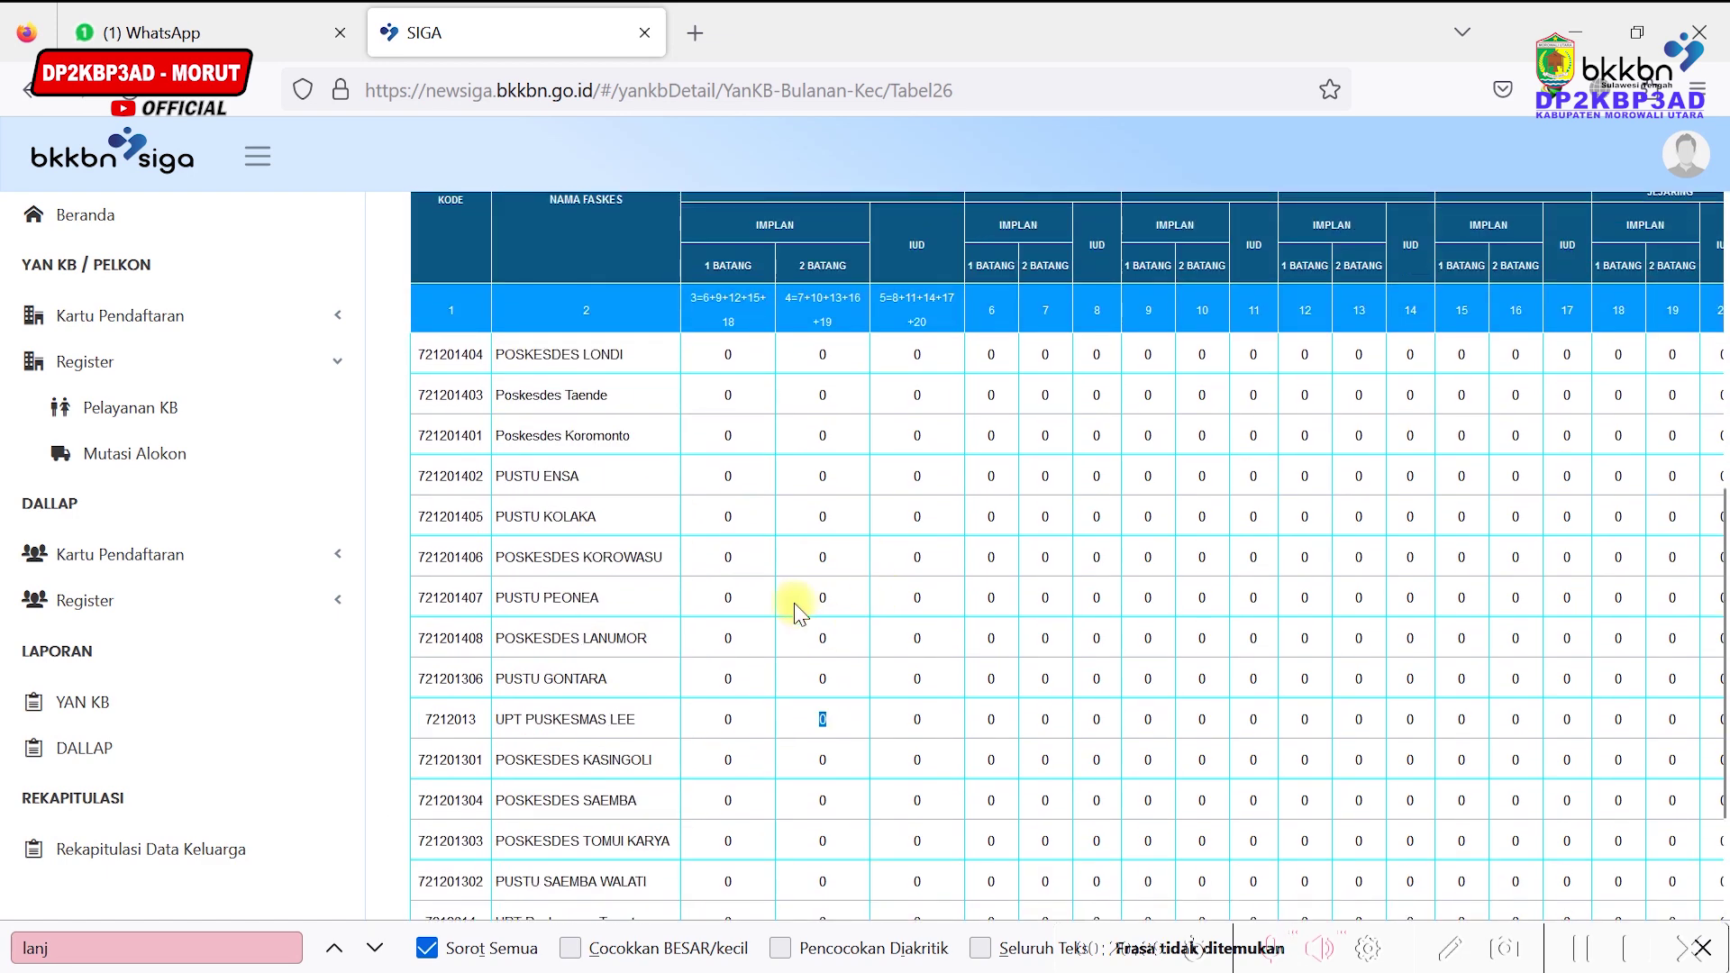
pyautogui.click(847, 734)
pyautogui.scroll(10, 910, 748)
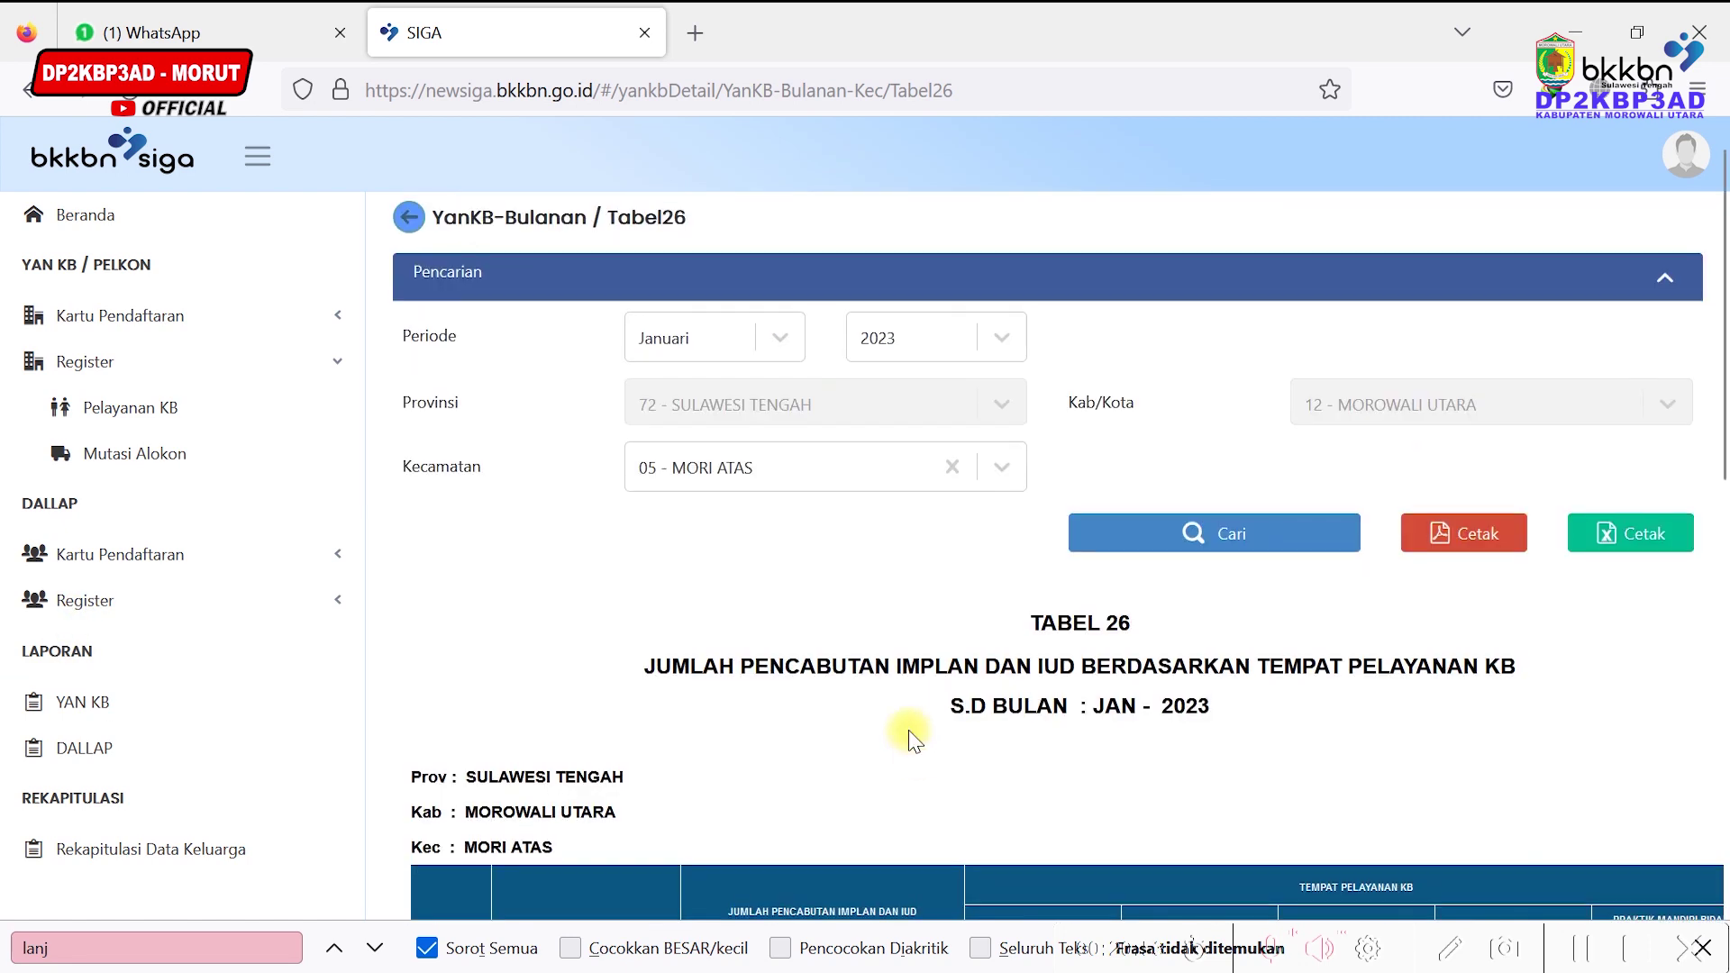
# Leave the Tabel 26 report and open the Pelayanan KB register
pyautogui.click(405, 256)
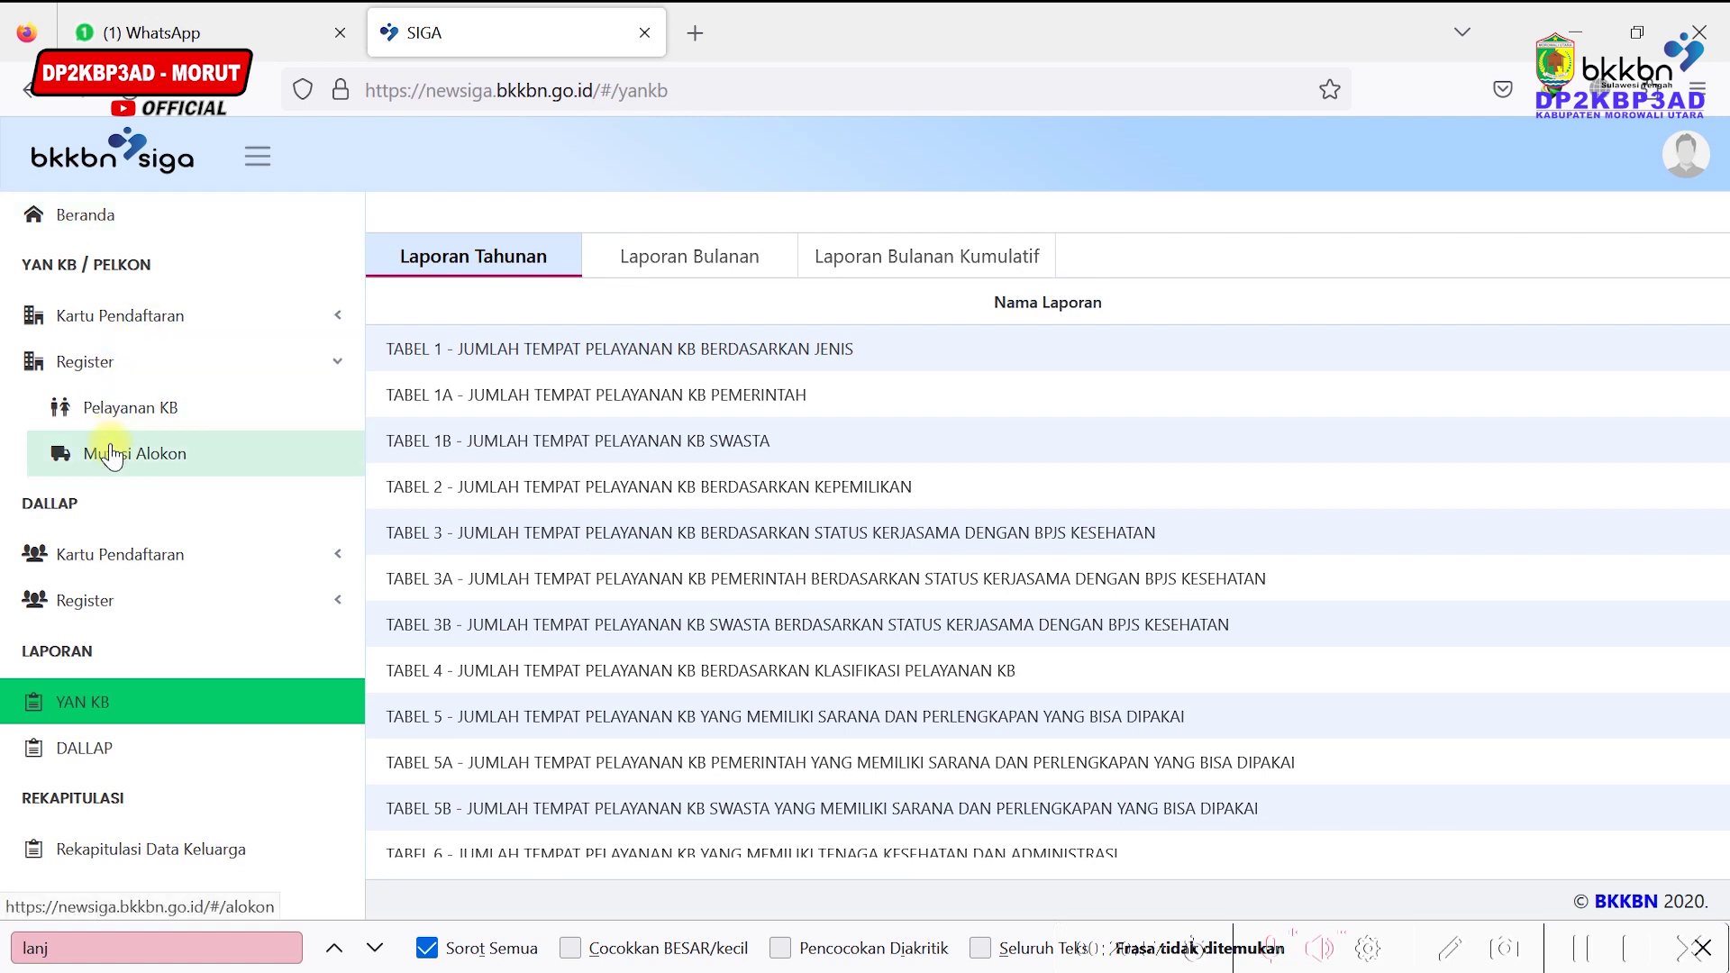
pyautogui.click(139, 413)
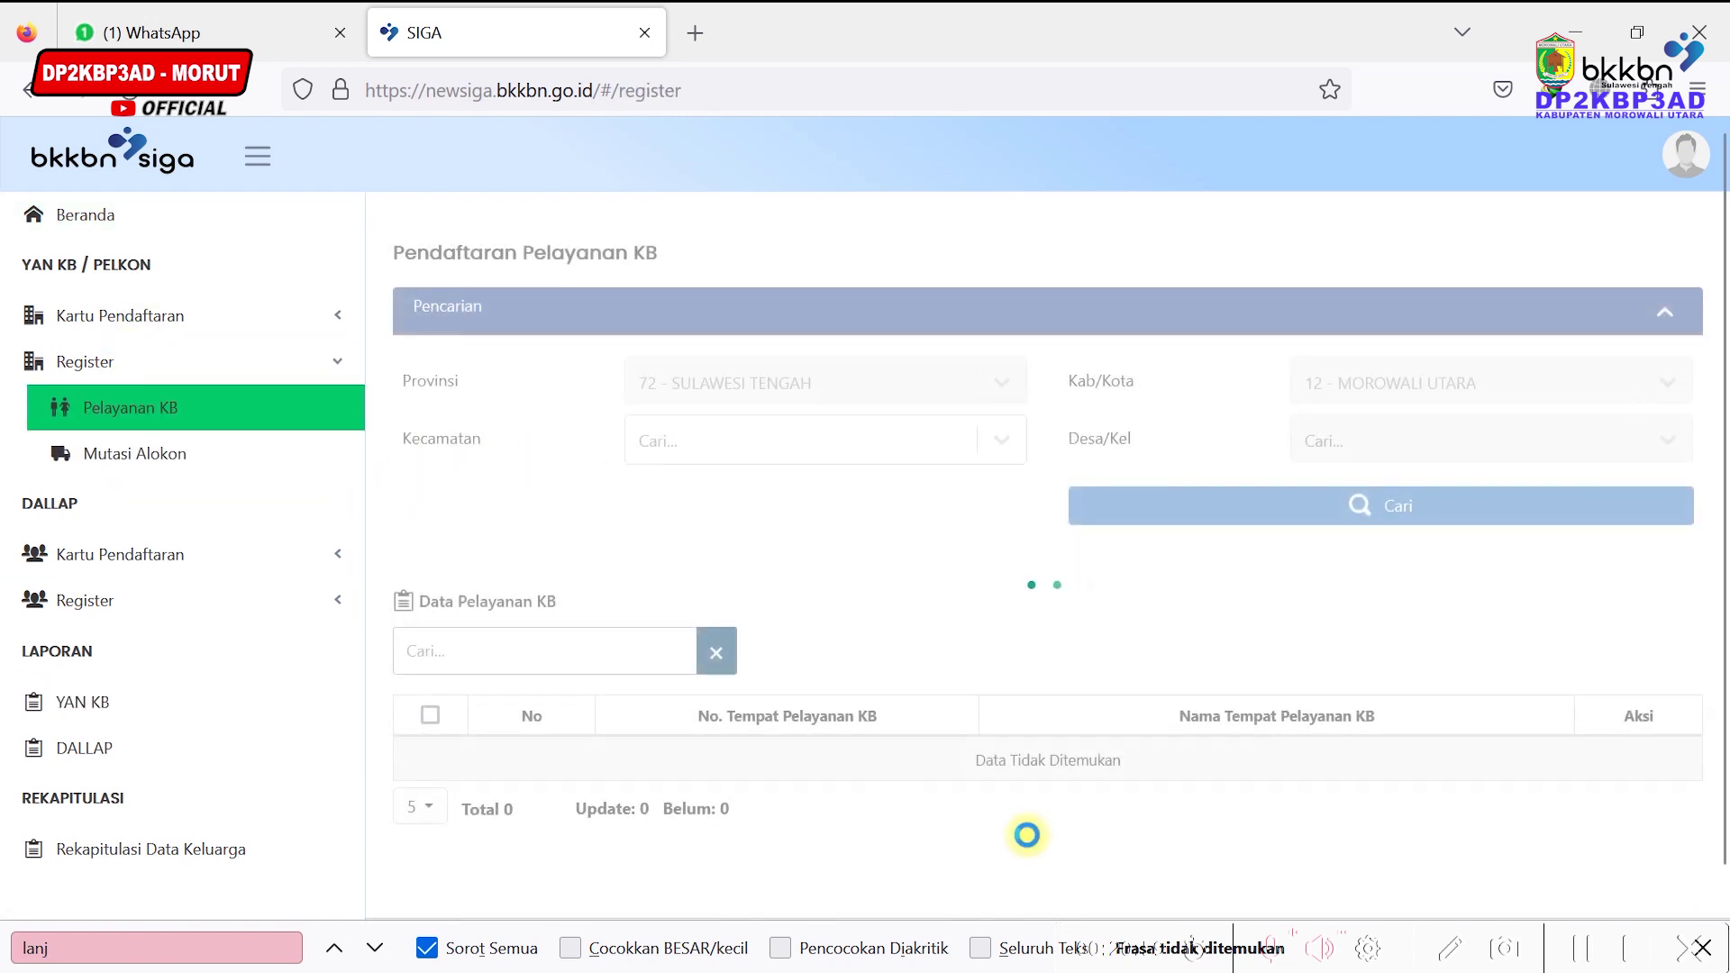